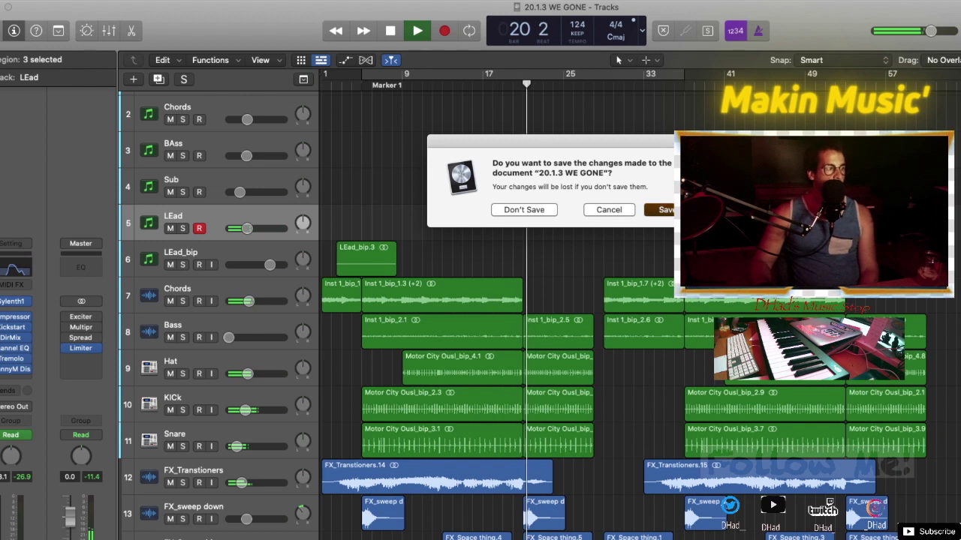
Save the changes to 20.1.3 WE GONE and play the 20.1.2 mango music project from its start
key(Return)
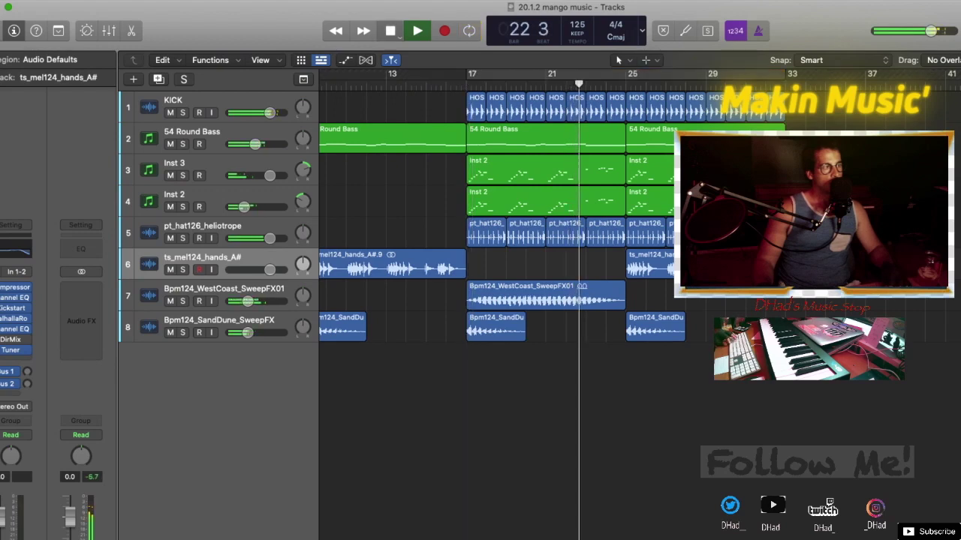
key(Return)
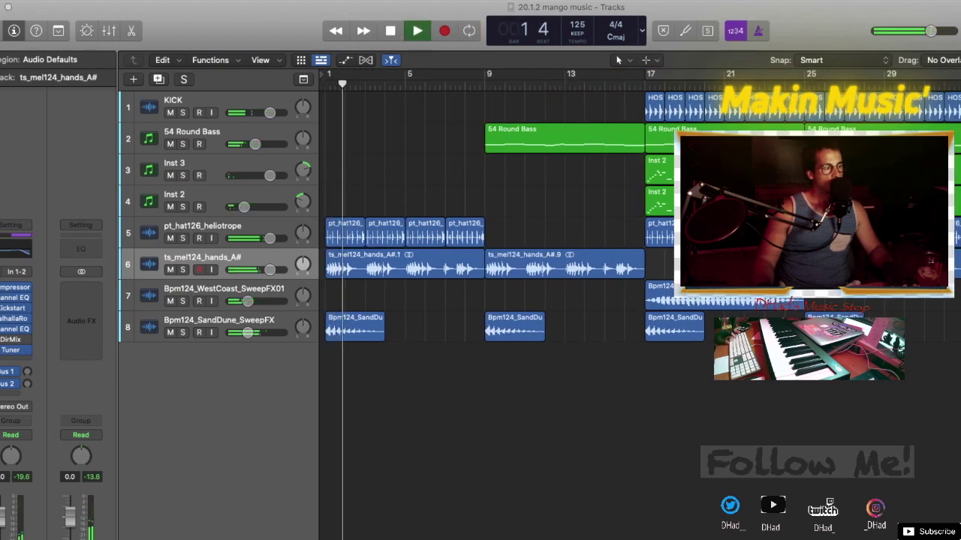
key(super+Tab)
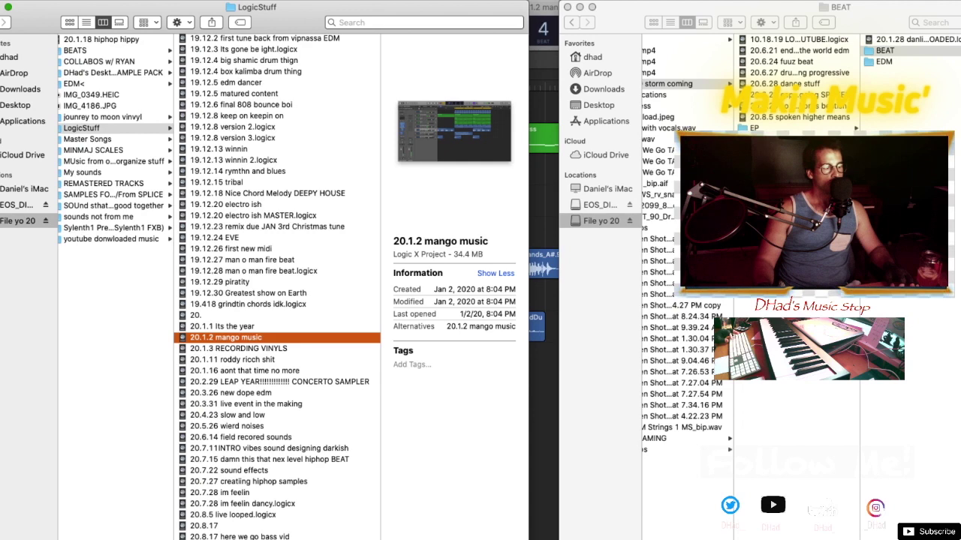
key(super+Tab)
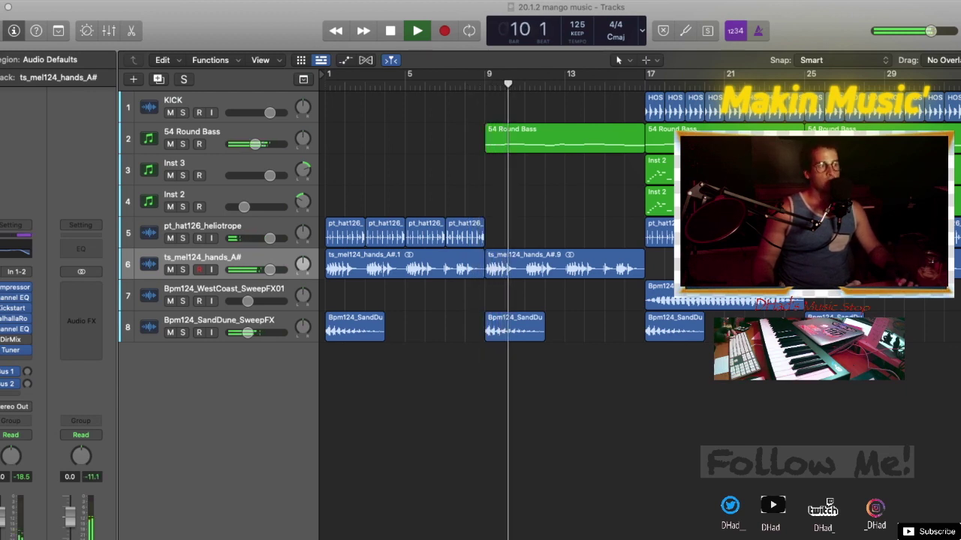
Add a Channel EQ after CamelCrush on the 54 Round Bass track and reshape its bands, trying a lower high-cut filter
click(192, 132)
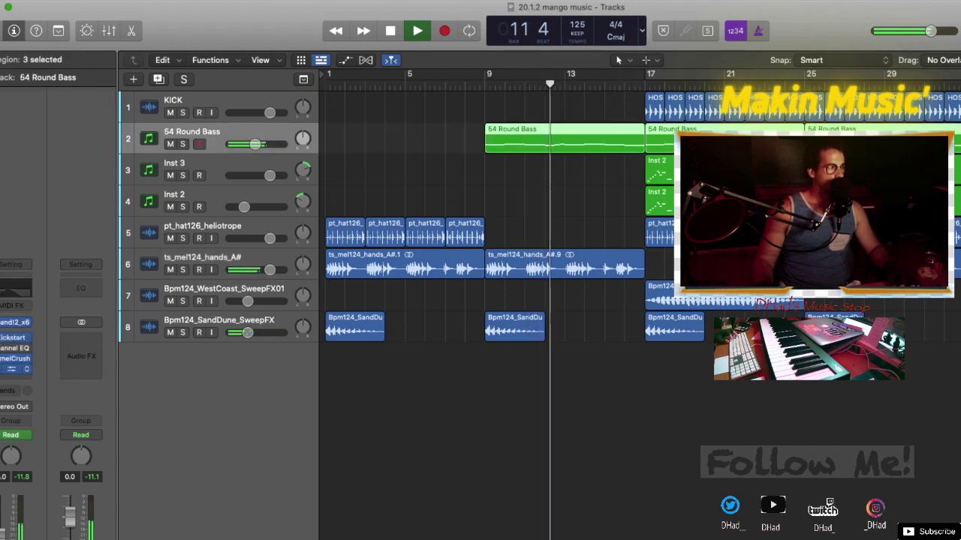
click(11, 369)
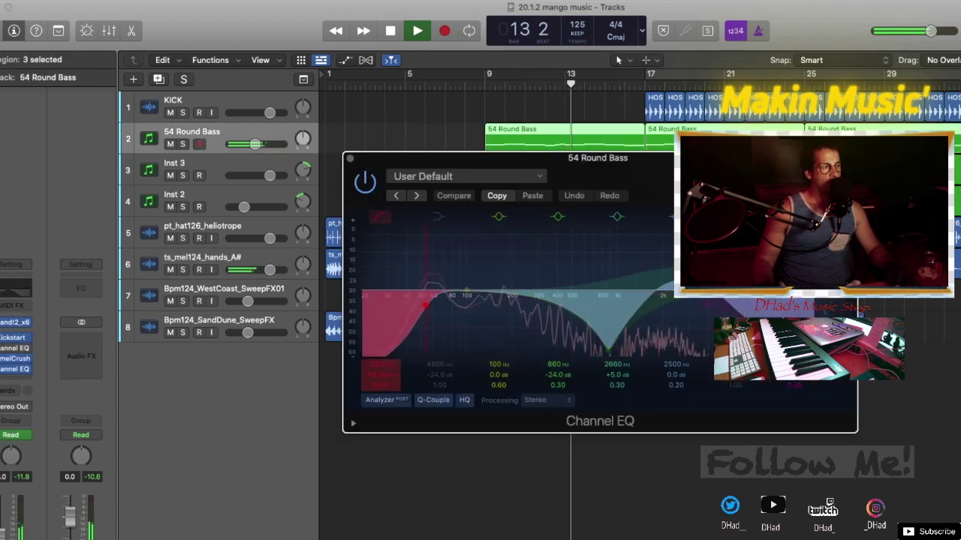
drag(740, 306, 571, 305)
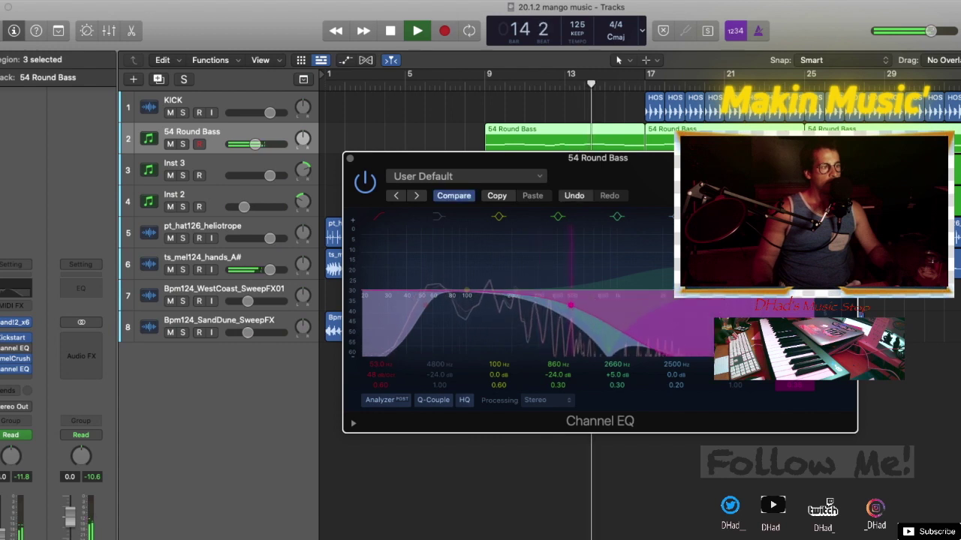
drag(677, 291, 679, 290)
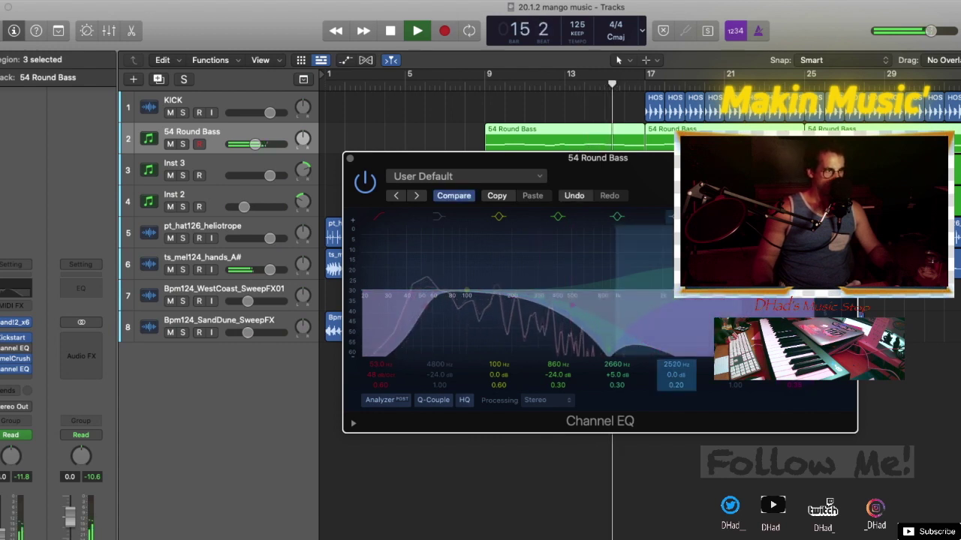
drag(427, 305, 732, 306)
drag(542, 305, 498, 306)
click(349, 158)
Raise the 54 Round Bass track's volume slightly and lower the KICK track's volume to -3.6 dB
alt+click(255, 144)
drag(270, 144, 264, 144)
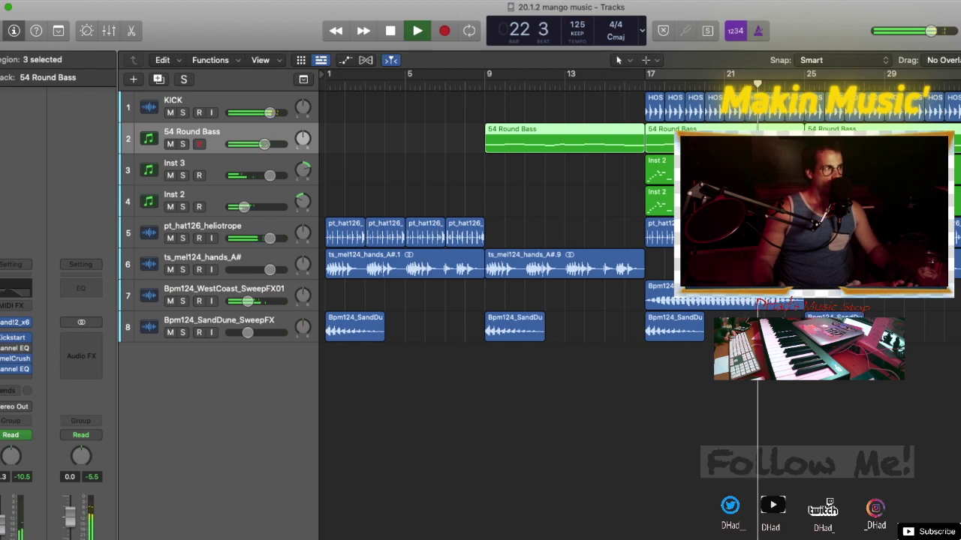
click(270, 113)
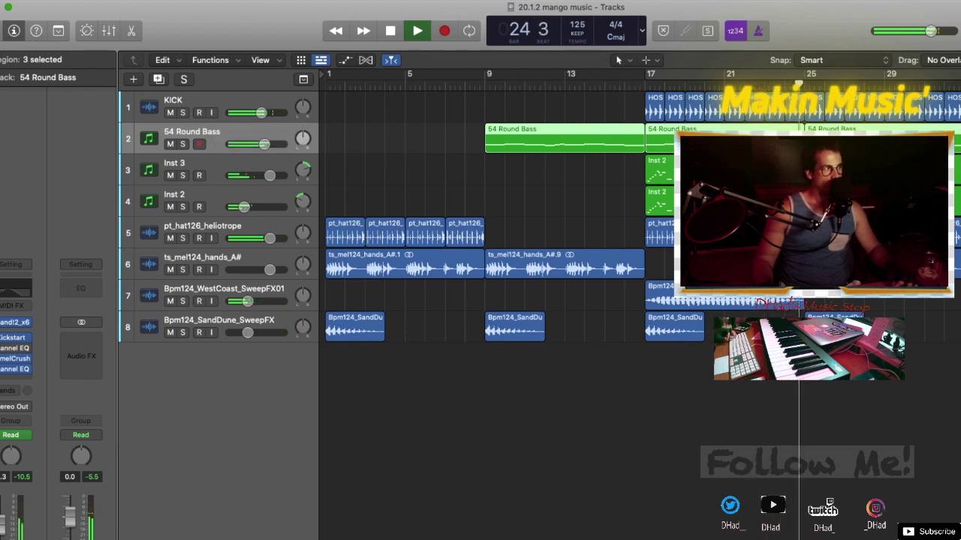
Loop playback from bar 17 and try the bass track's Kickstart mix at 80% before setting it back to 100%
key(v)
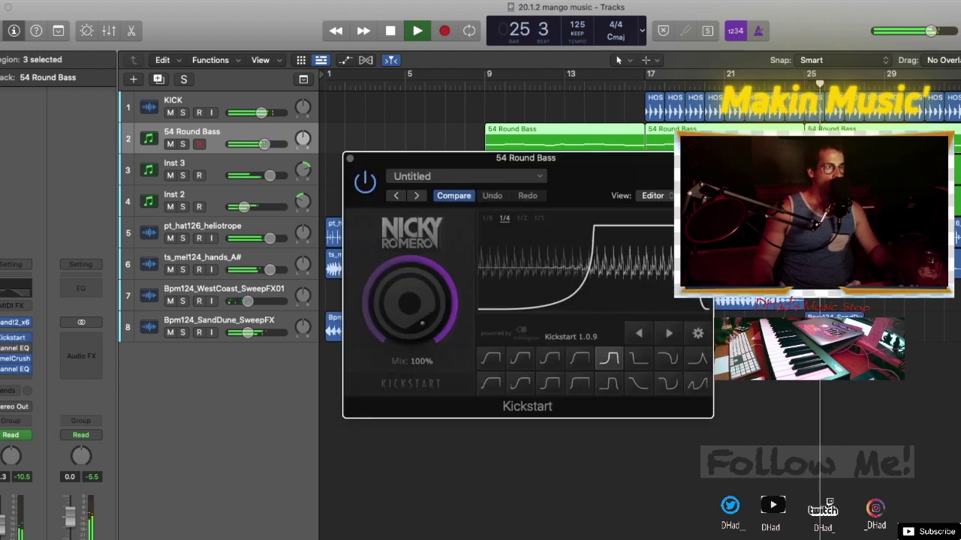
key(c)
key(v)
drag(409, 303, 409, 326)
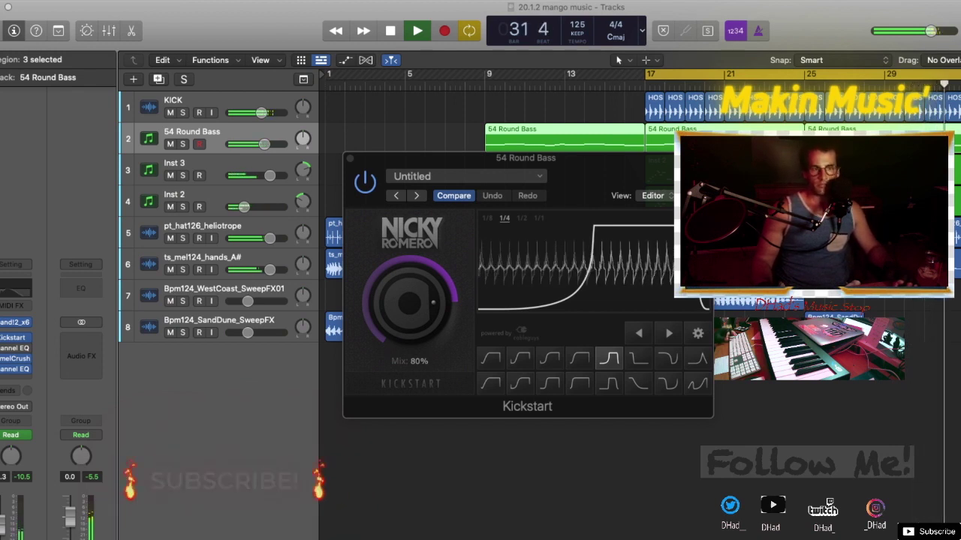
click(409, 458)
drag(409, 303, 409, 274)
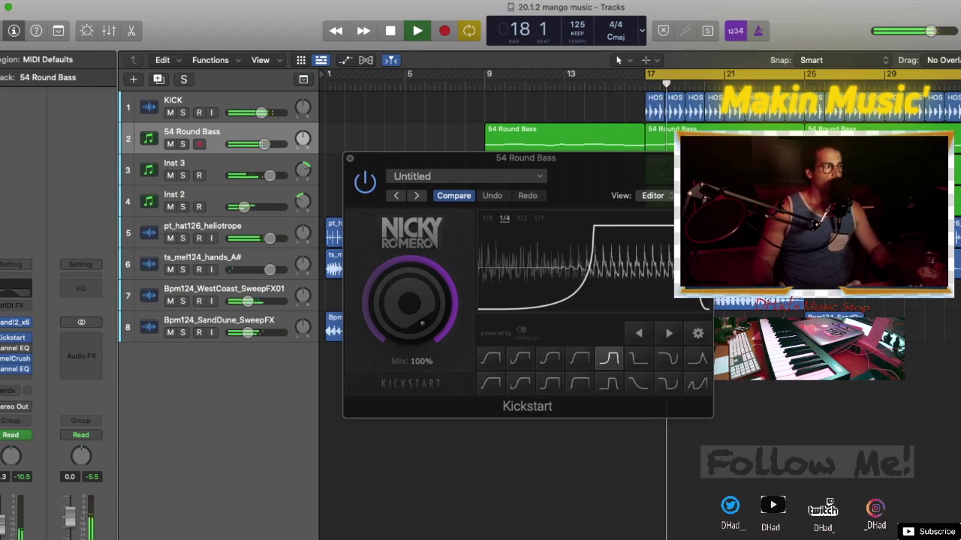
click(350, 158)
Adjust the Kickstart mix automation point at bar 17 on the 54 Round Bass track, with its value at 1.00
key(a)
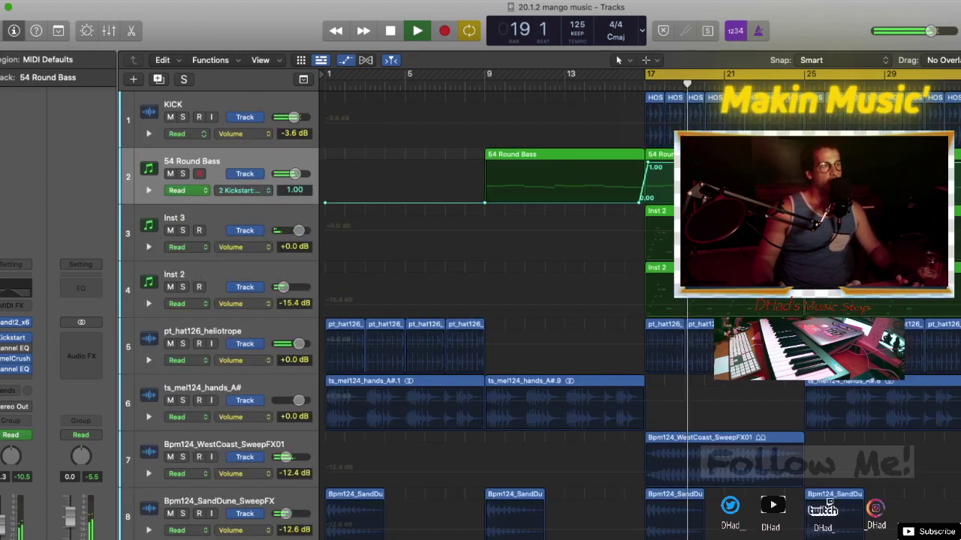
drag(647, 167, 647, 173)
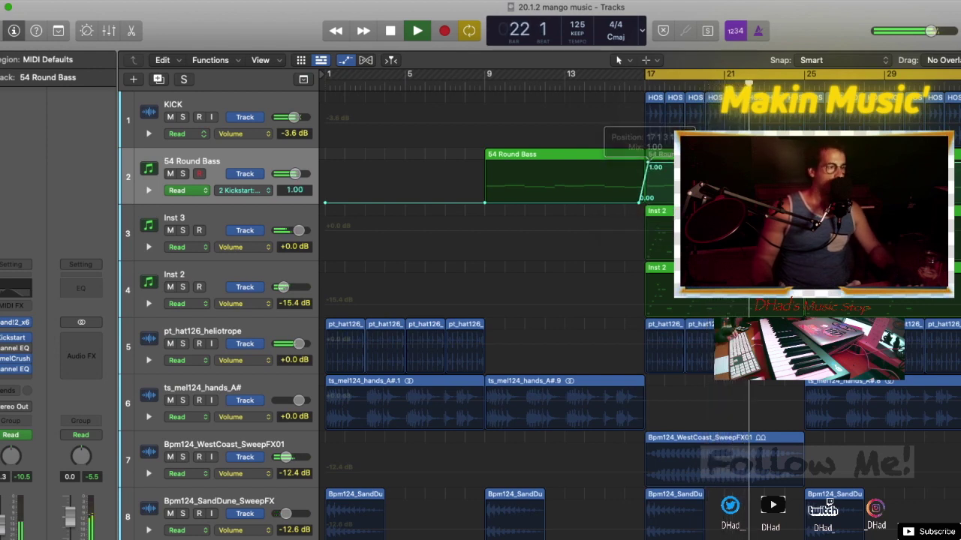
key(a)
Repeat all track regions from the bar 17 to 33 section once, directly after it, and clear the selection
drag(960, 392, 653, 109)
key(super+r)
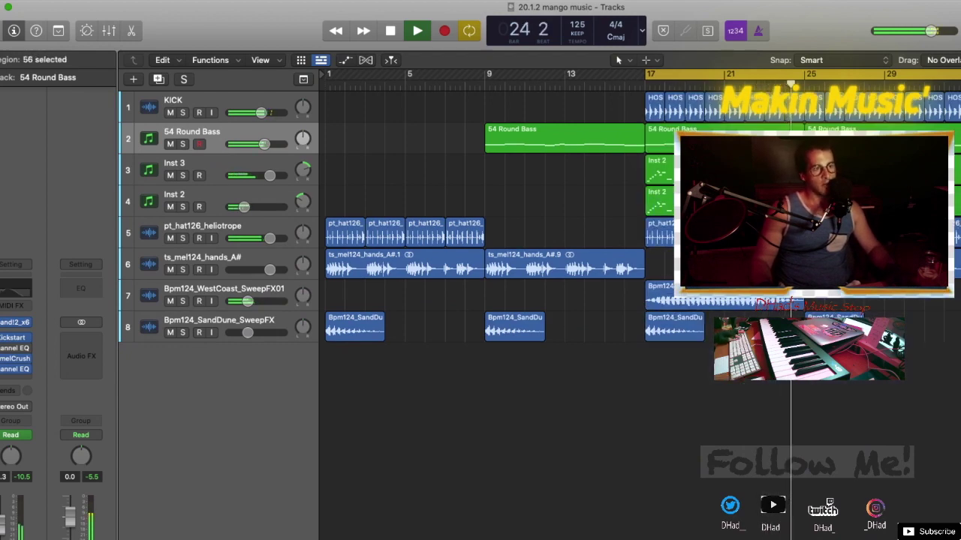
key(super+Left)
key(super+Left)
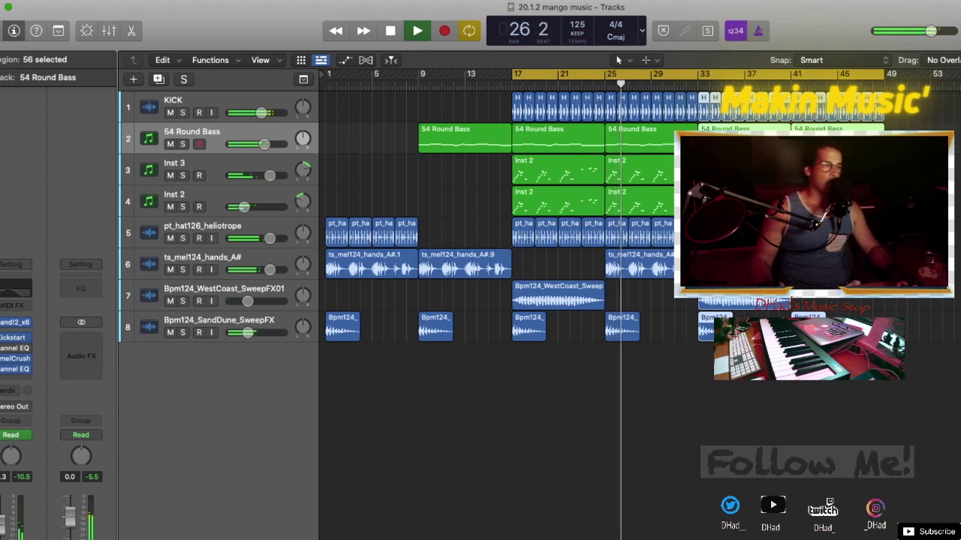
click(916, 248)
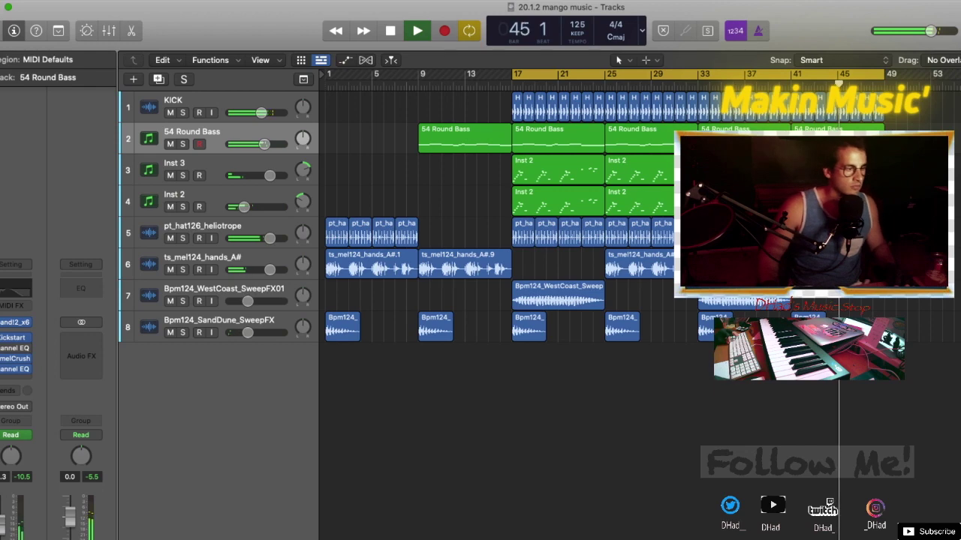
Repeat the last 54 Round Bass region so that a copy starts at bar 49
key(super+Left)
key(super+Left)
key(super+Left)
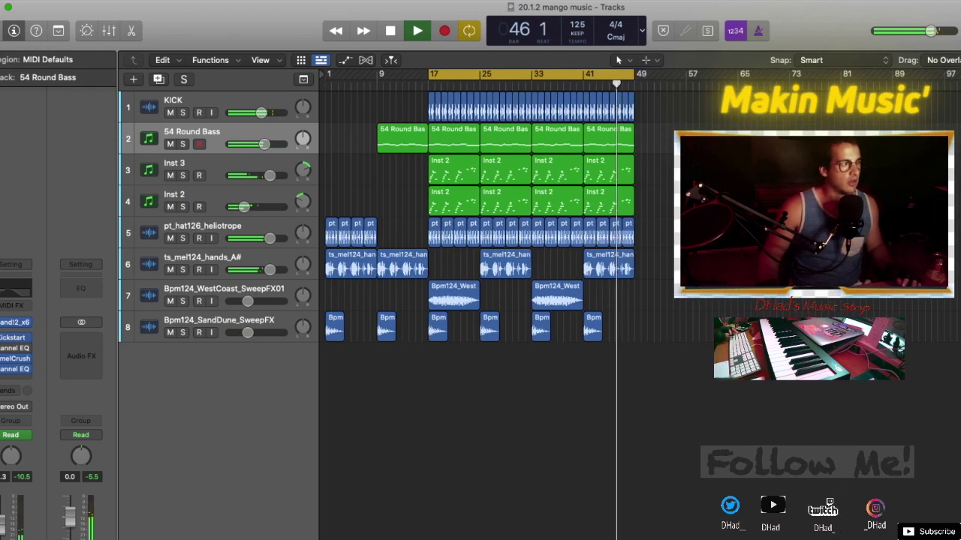
key(super+Down)
key(super+Right)
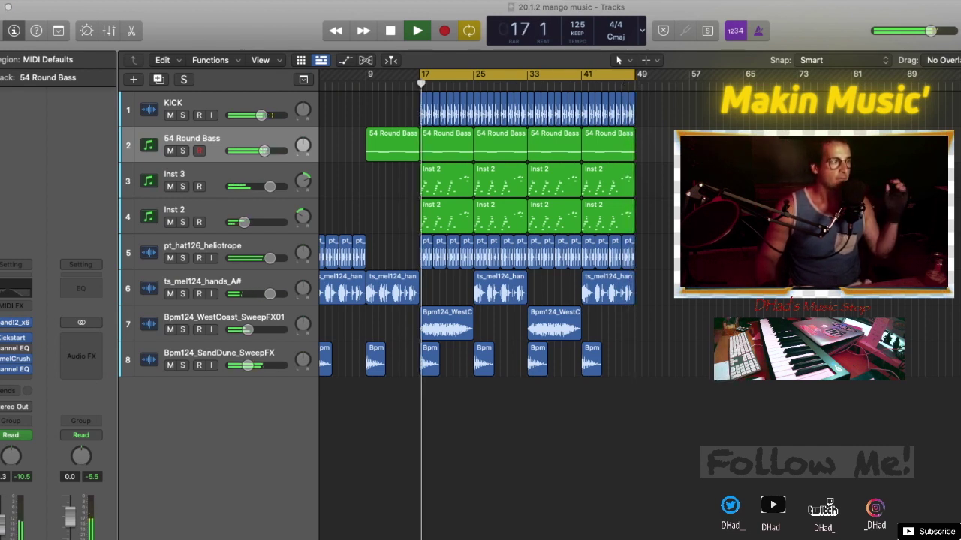
key(super+r)
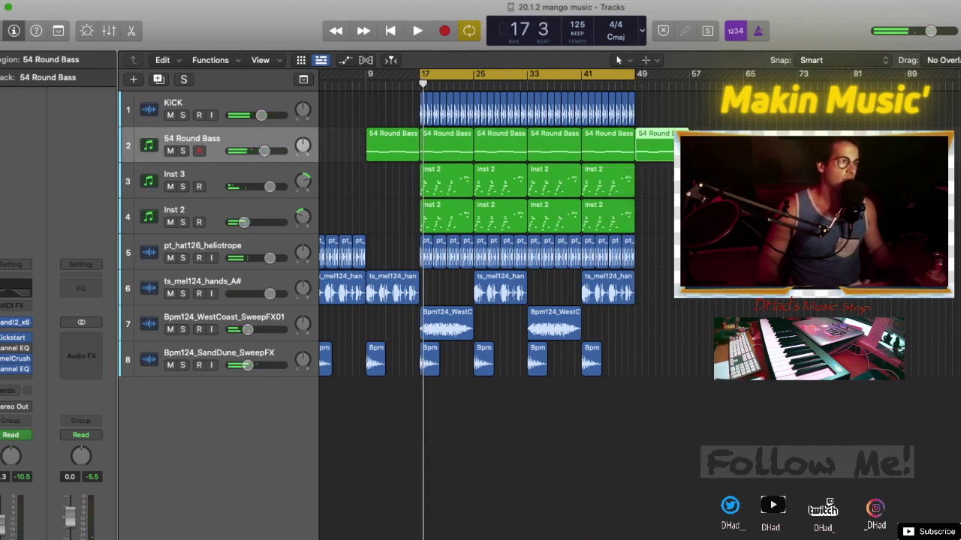
Remove the bar 33 dip from the bass track's Kickstart mix automation and drop the mix to 0.00 at bar 49
key(a)
click(637, 163)
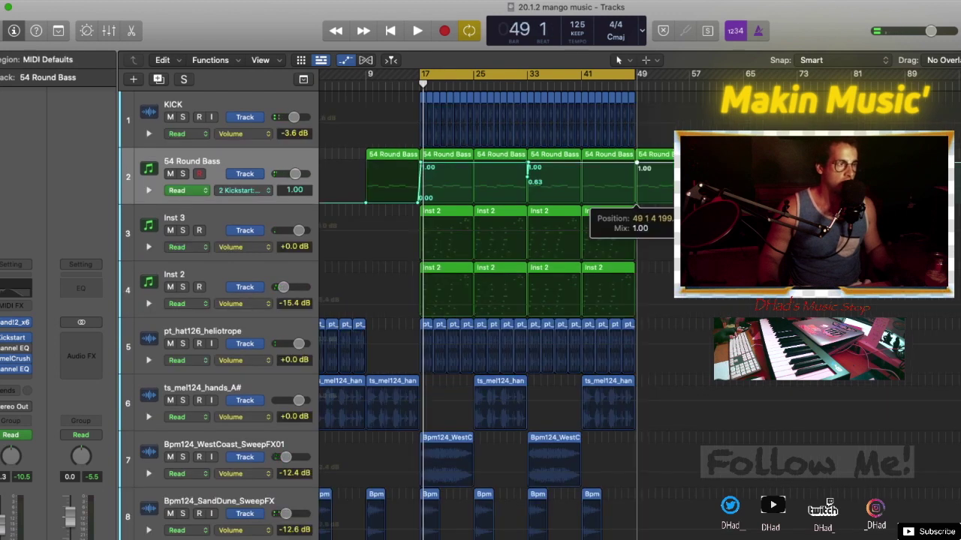
drag(636, 166, 637, 166)
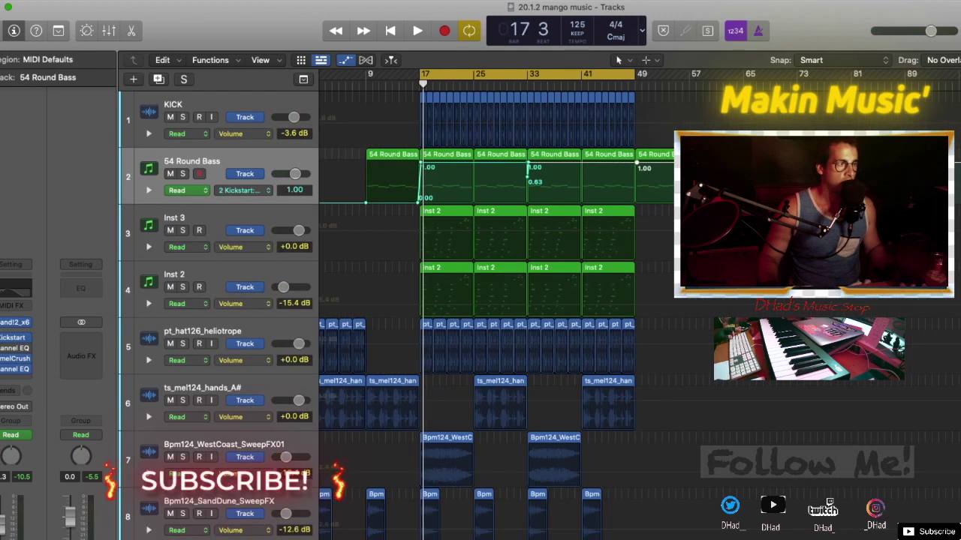
mouse_move(421, 162)
mouse_down()
mouse_move(531, 162)
mouse_move(409, 162)
mouse_move(430, 162)
mouse_move(421, 167)
mouse_up()
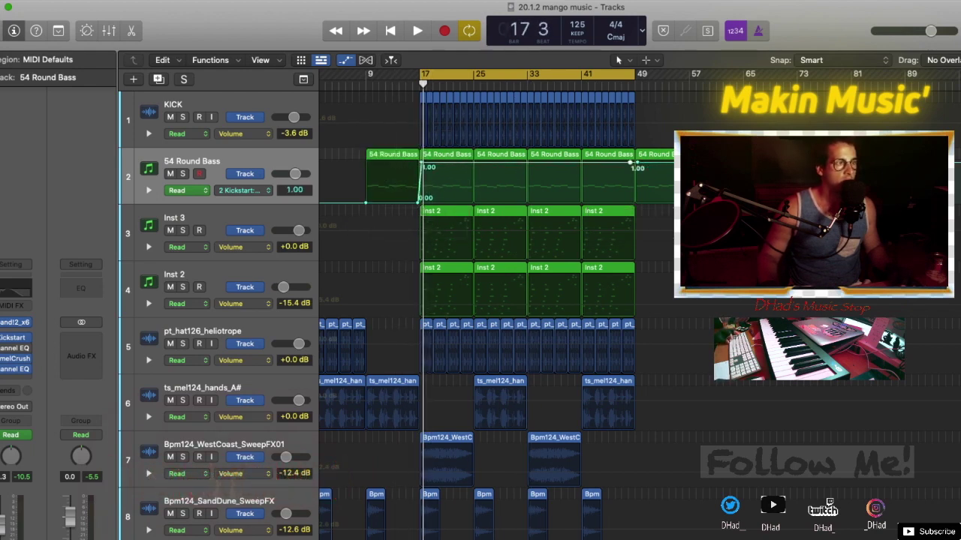
drag(638, 162, 638, 197)
Turn off cycle playback, play the arrangement from bar 49 and hide the track automation
key(space)
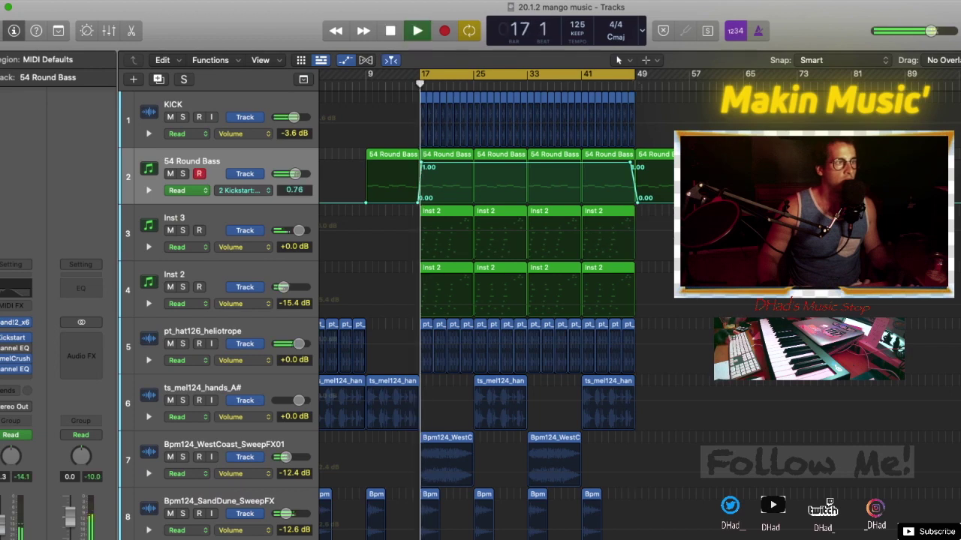
key(c)
click(636, 84)
key(a)
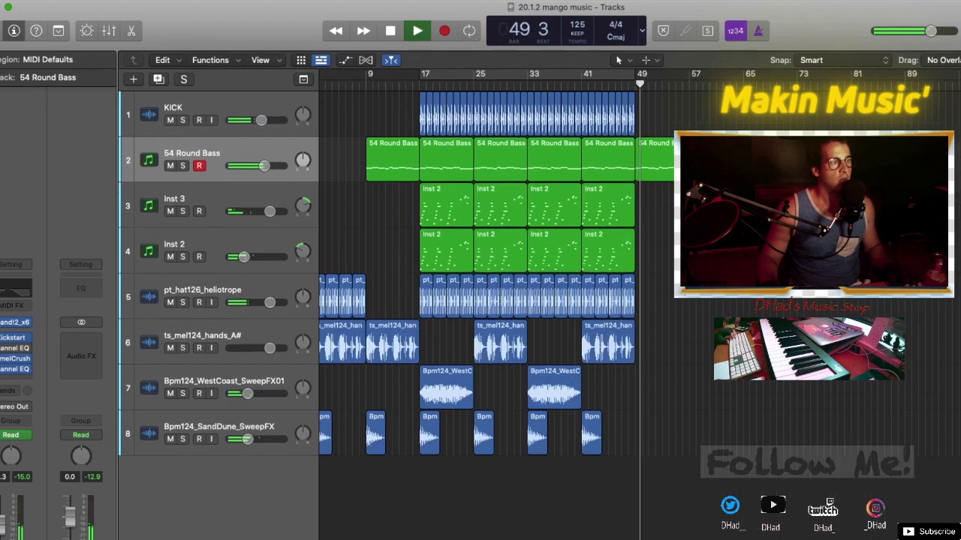
Repeat the last Inst 3 and Inst 2 regions so that their copies start at bar 49
drag(654, 173, 614, 216)
key(super+r)
key(a)
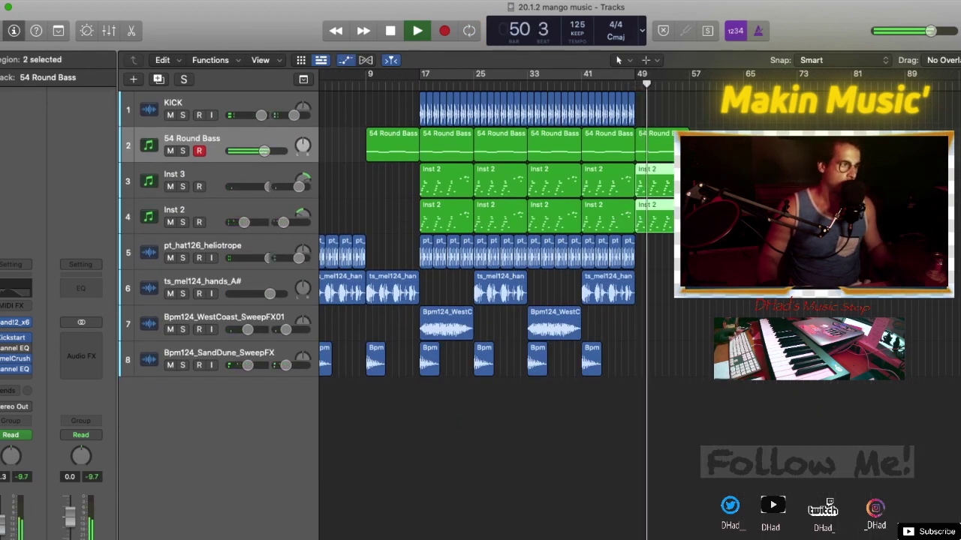
key(a)
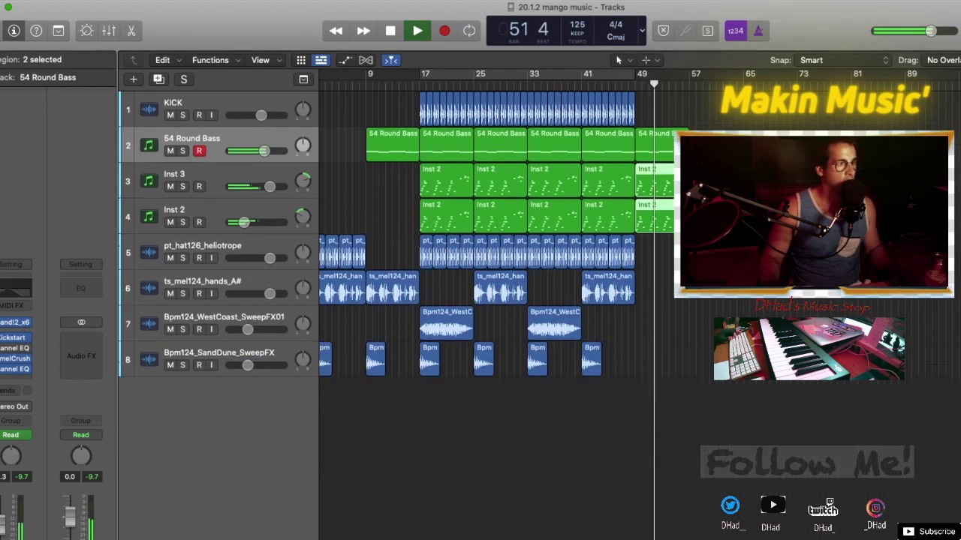
key(a)
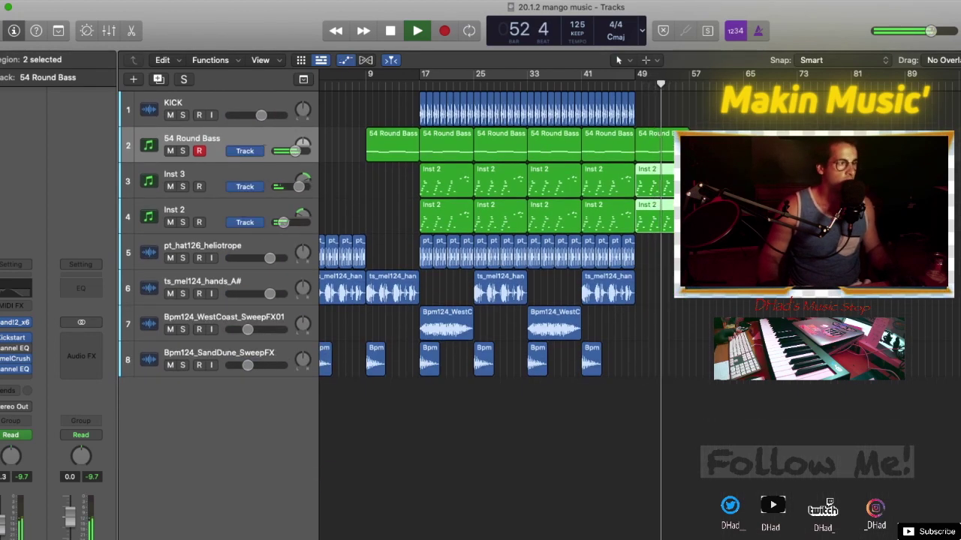
key(a)
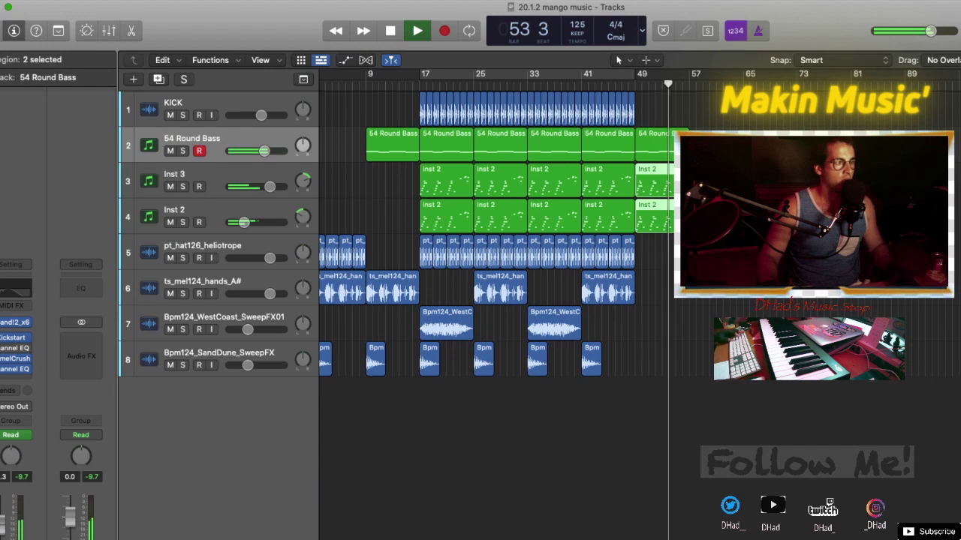
Repeat the last ts_mel124_hands_A# region at bar 49 and return to the project window
click(608, 288)
key(super+r)
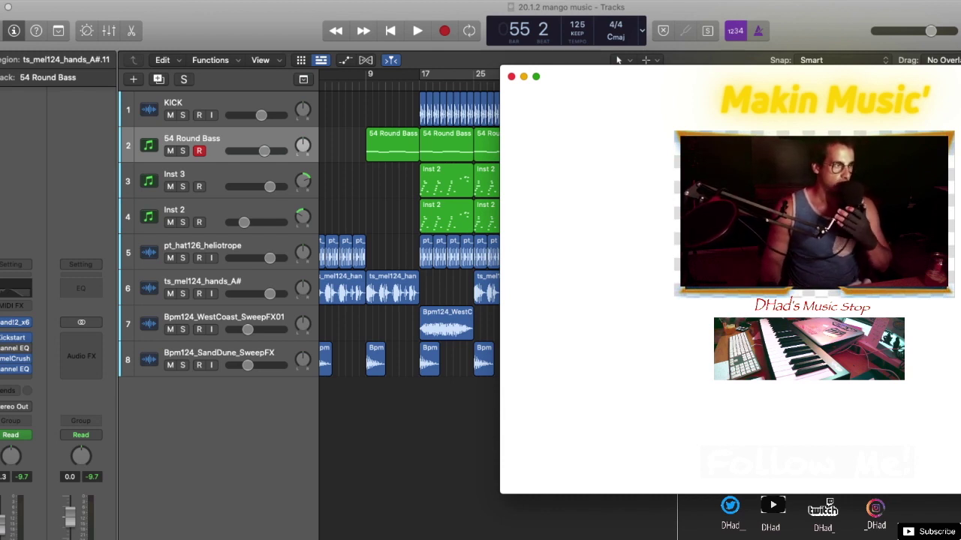
click(410, 443)
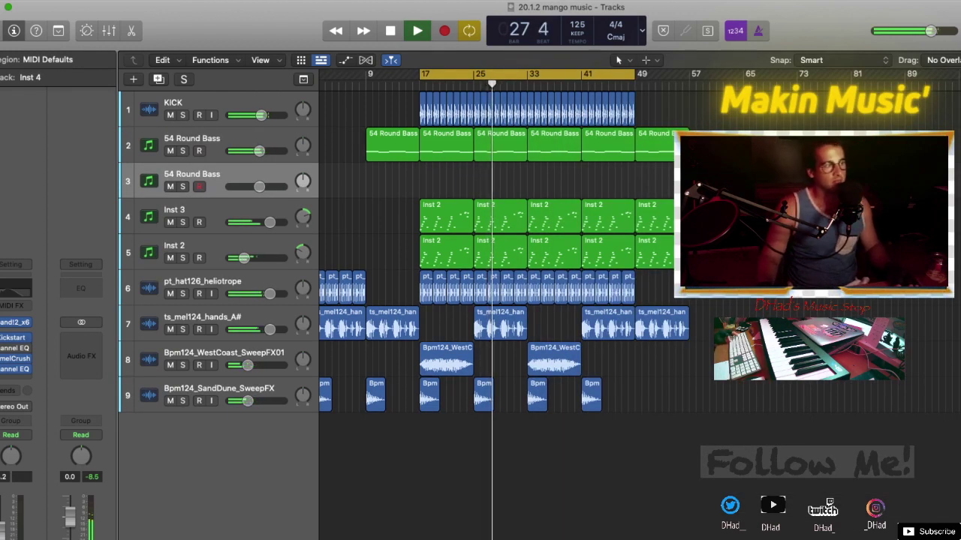
Copy the bass regions from bar 17 onward to the second 54 Round Bass track and replace its Xpand!2 instrument with Sylenth1
drag(692, 184, 454, 183)
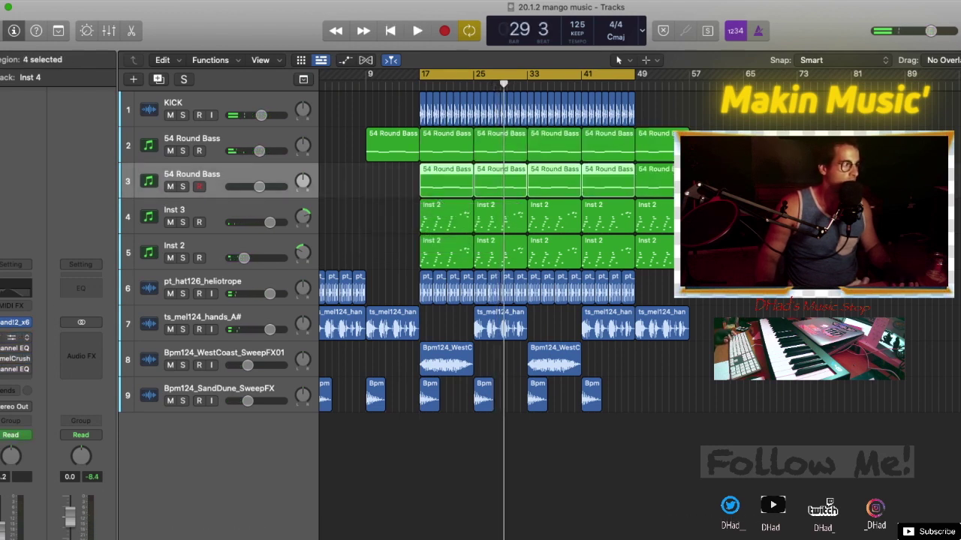
click(27, 323)
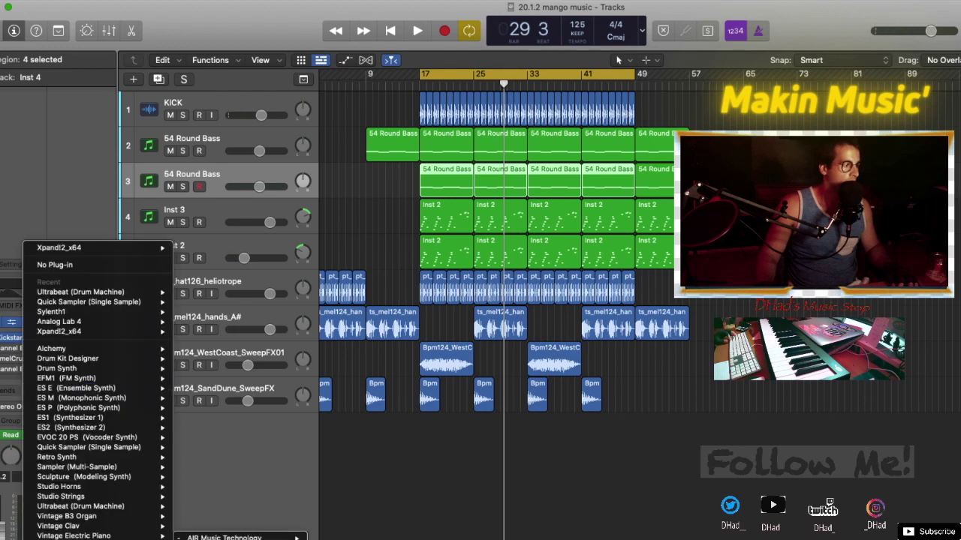
click(330, 539)
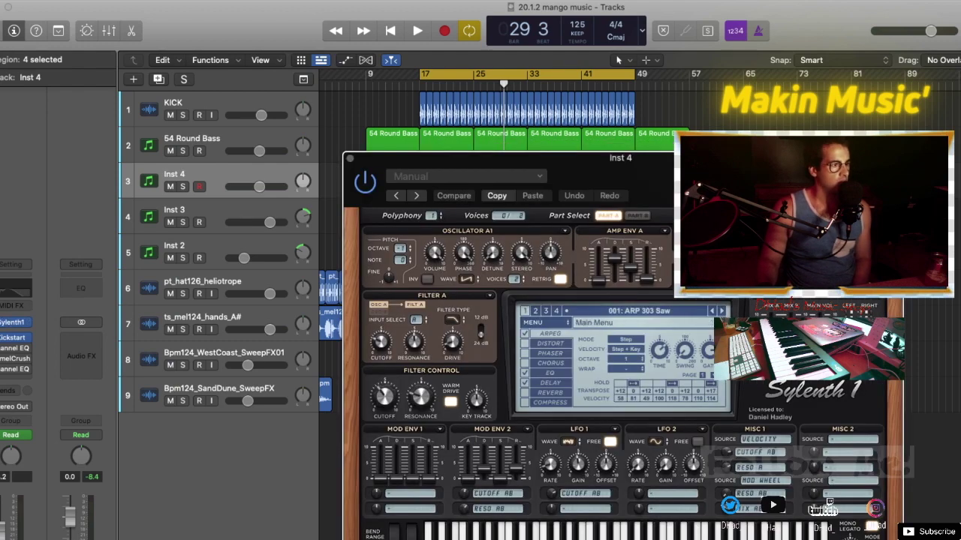
Load the Init preset in track 3's Sylenth1, give oscillator A1 a sine wave, and start playback
click(535, 322)
click(682, 356)
click(466, 278)
click(481, 313)
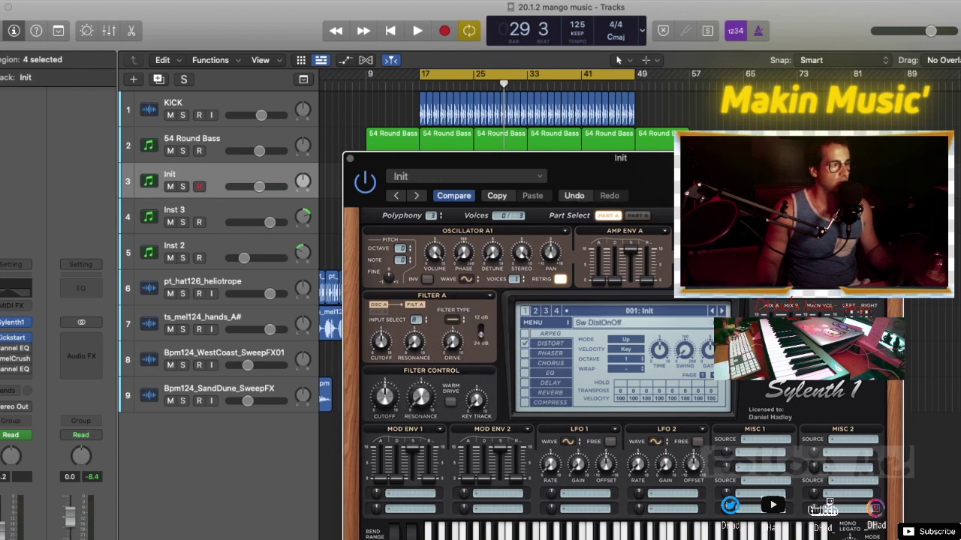
key(space)
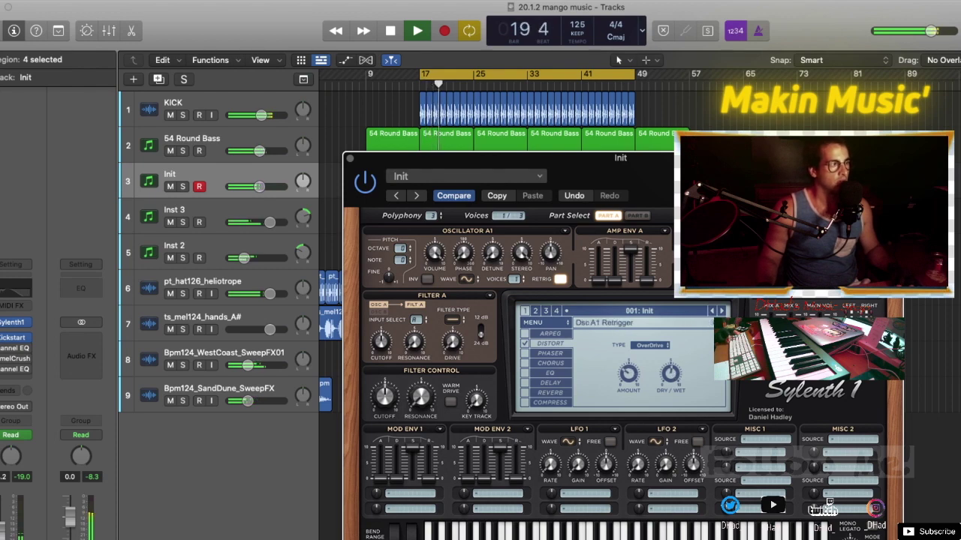
click(349, 158)
drag(259, 186, 258, 186)
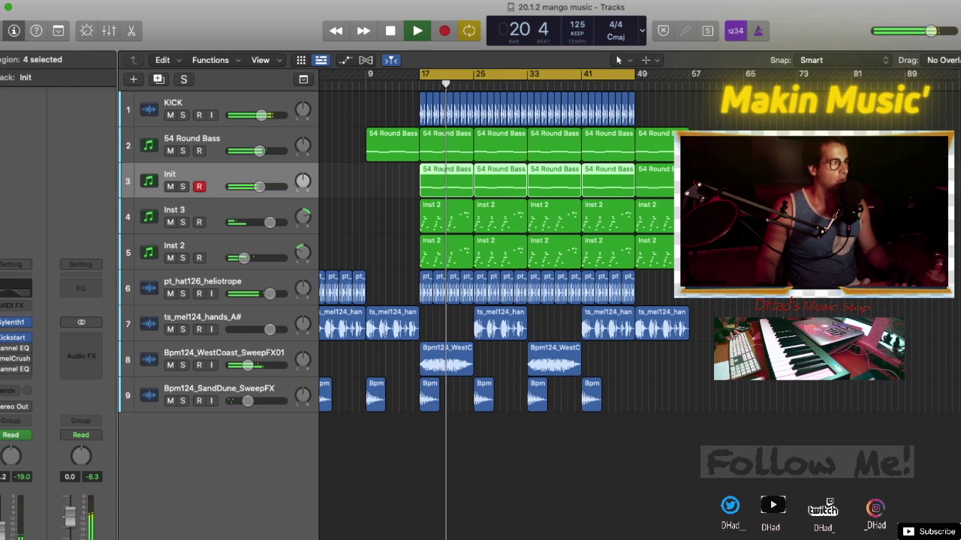
In the Init track's Channel EQ, lower the low cut to 20 Hz and switch off the 140 Hz band
click(15, 348)
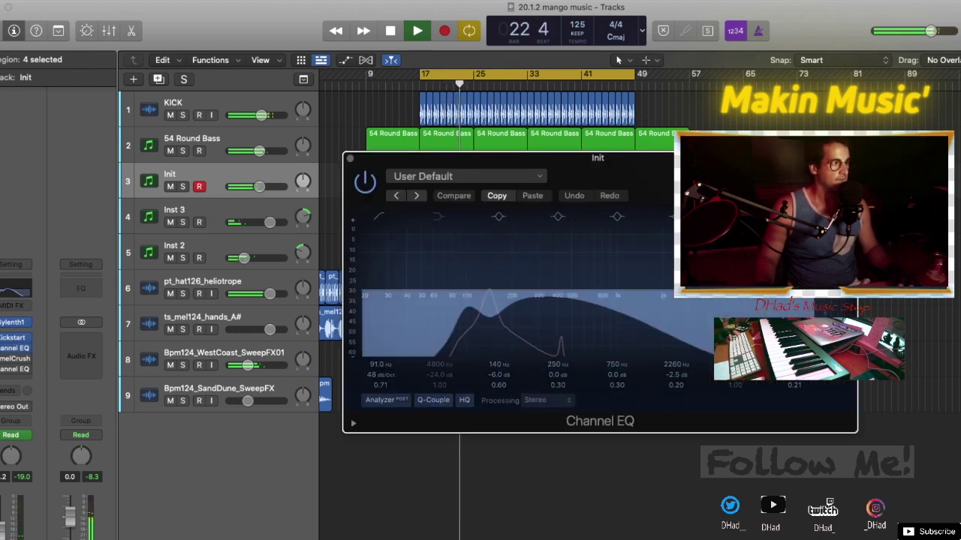
drag(489, 316, 365, 267)
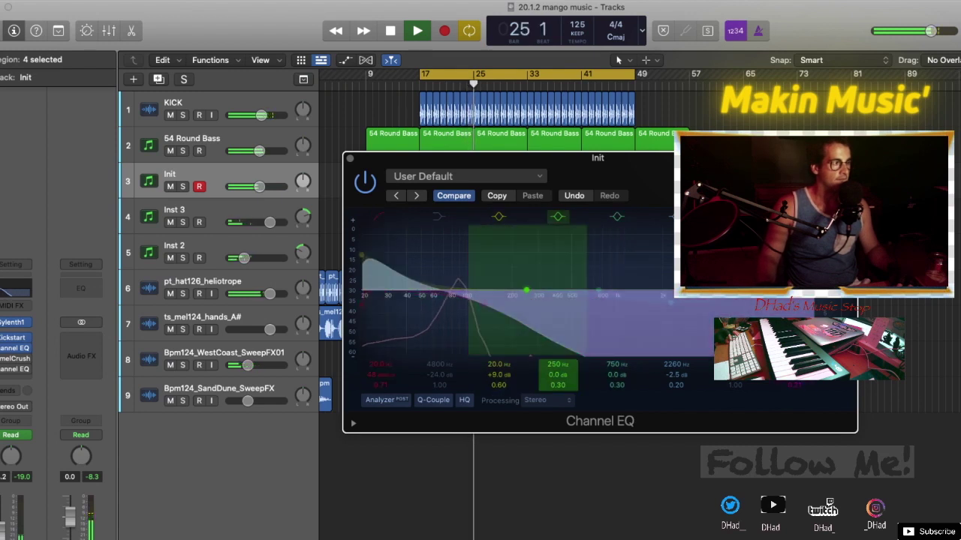
click(498, 217)
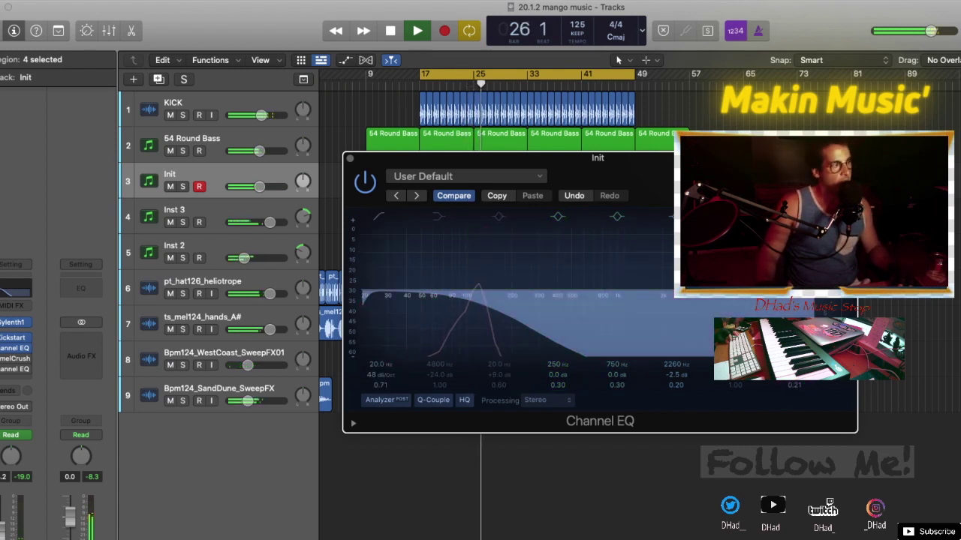
click(350, 158)
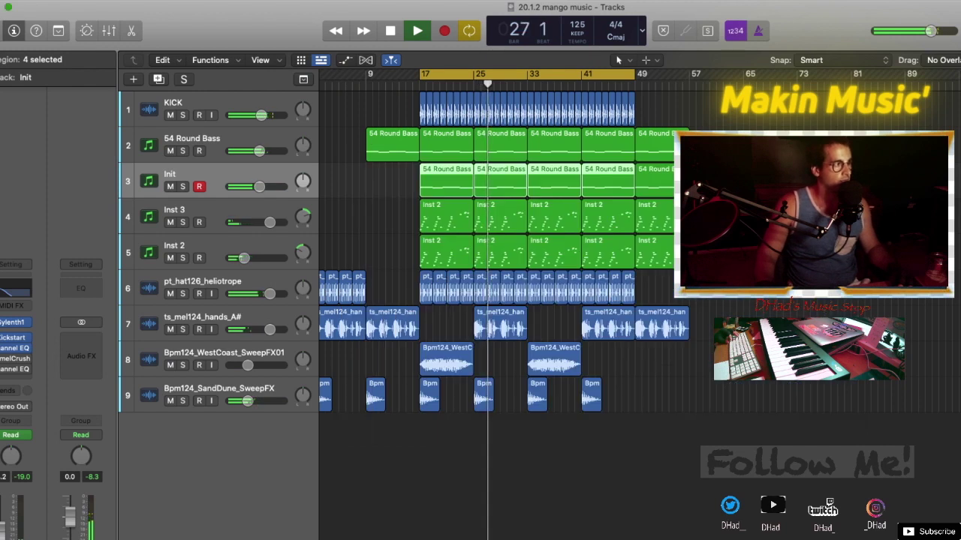
Lower the 750 Hz band in the 54 Round Bass track's Channel EQ and close the EQ
click(193, 138)
click(11, 348)
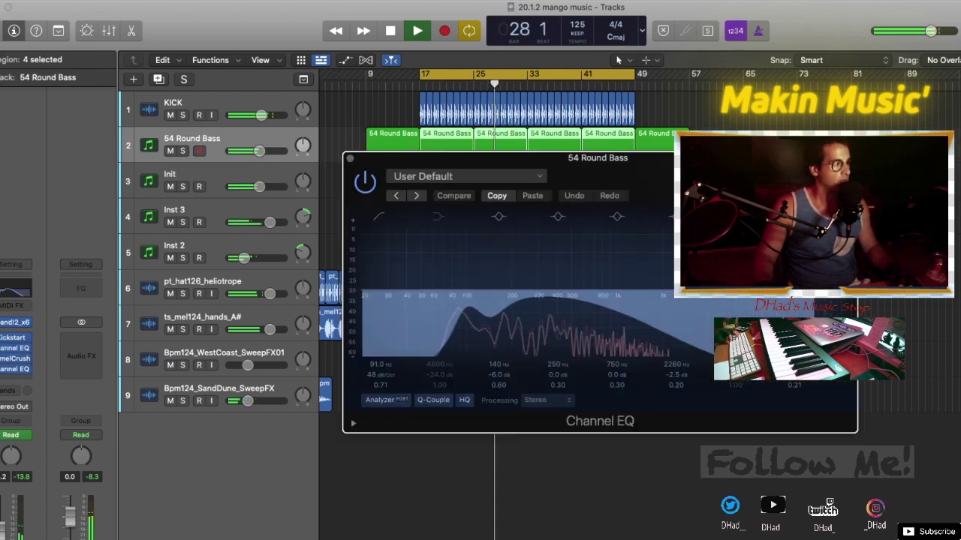
mouse_move(598, 290)
mouse_down()
mouse_move(701, 307)
mouse_move(617, 264)
mouse_move(597, 300)
mouse_up()
click(350, 159)
Reset the Init track's volume to 0 dB, pull the 54 Round Bass volume far down, and stop playback
alt+click(260, 187)
drag(259, 151, 233, 151)
key(space)
Transpose all notes in the Init track's five bass regions from bar 17 onward down one octave
drag(708, 187, 494, 175)
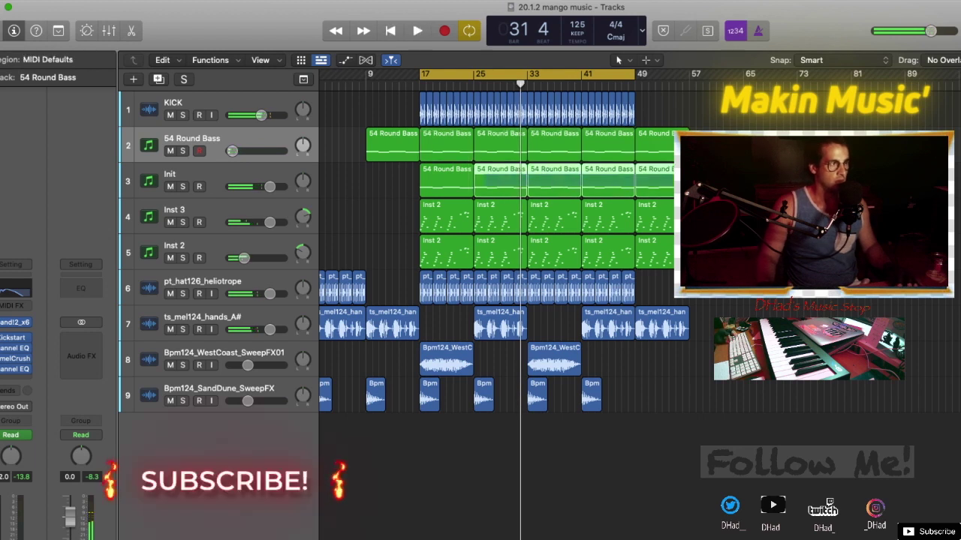
click(491, 180)
shift+click(447, 180)
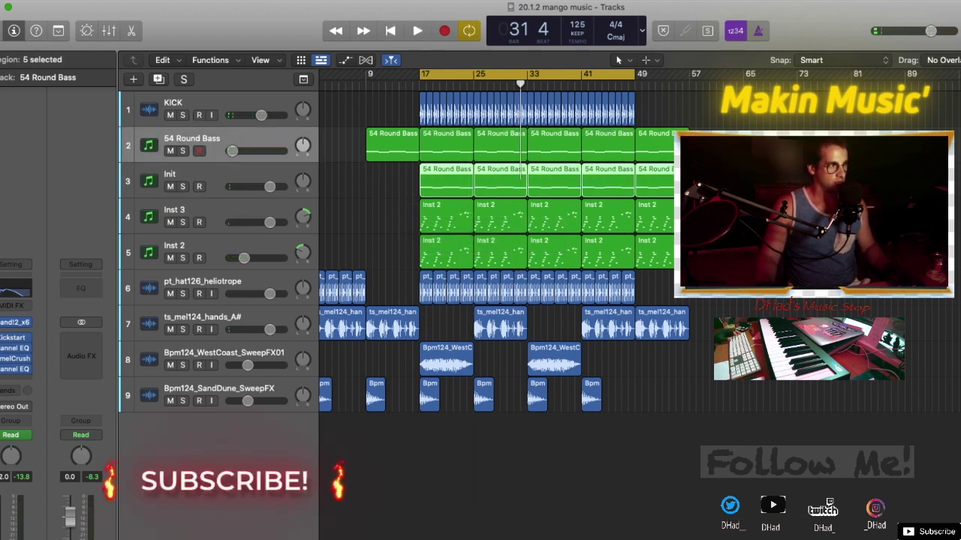
key(p)
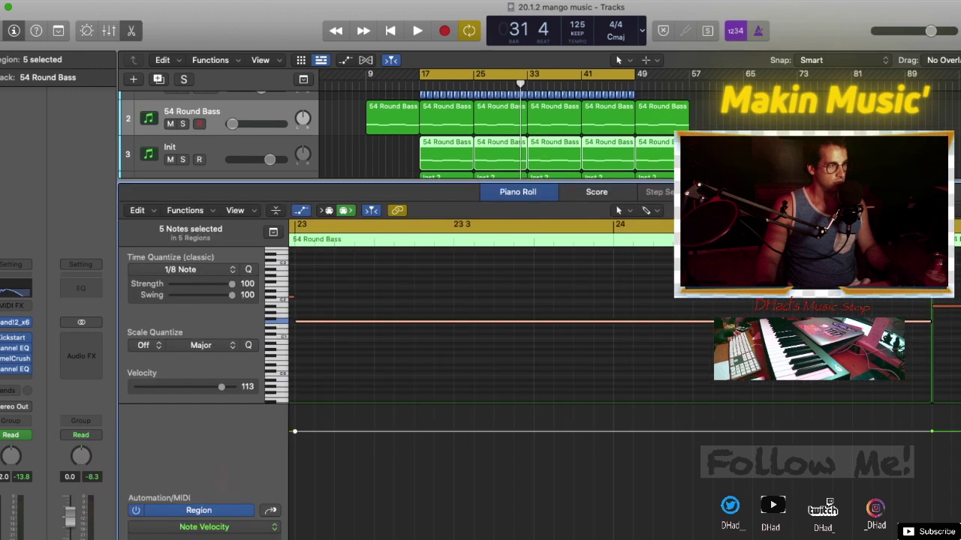
key(super+a)
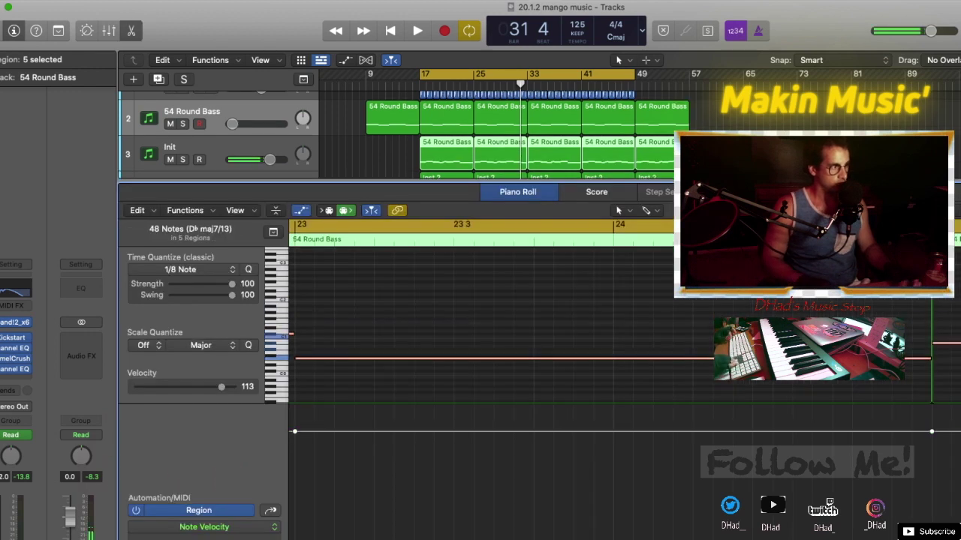
Play the section, set the 54 Round Bass volume to about -1.6 dB, and close the piano roll
key(space)
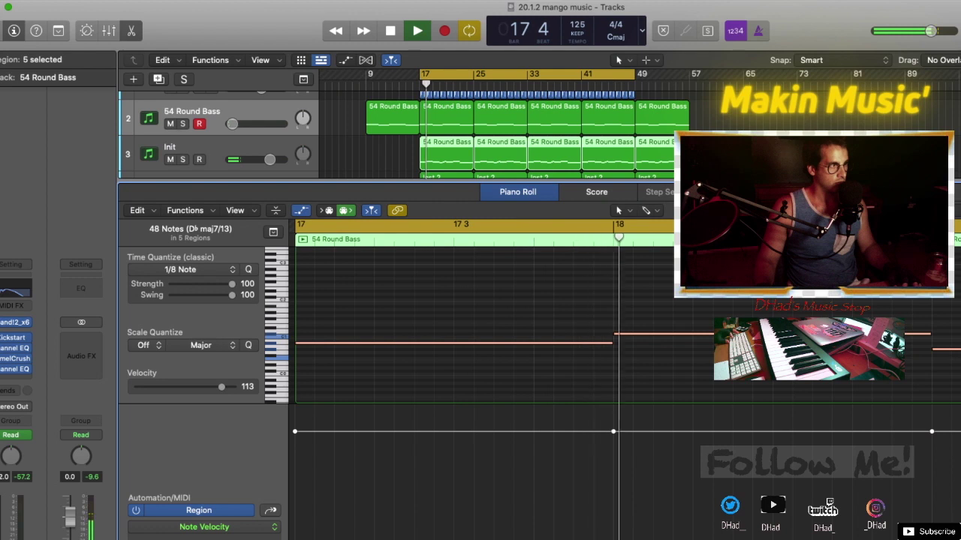
drag(232, 124, 266, 124)
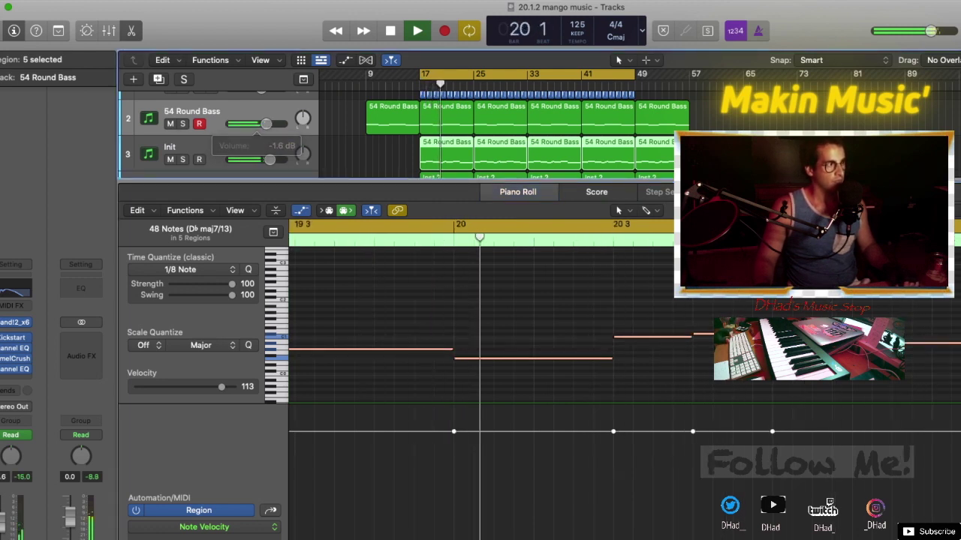
key(e)
Lower the Kickstart mix on the Init track to about 74%
shift+click(654, 181)
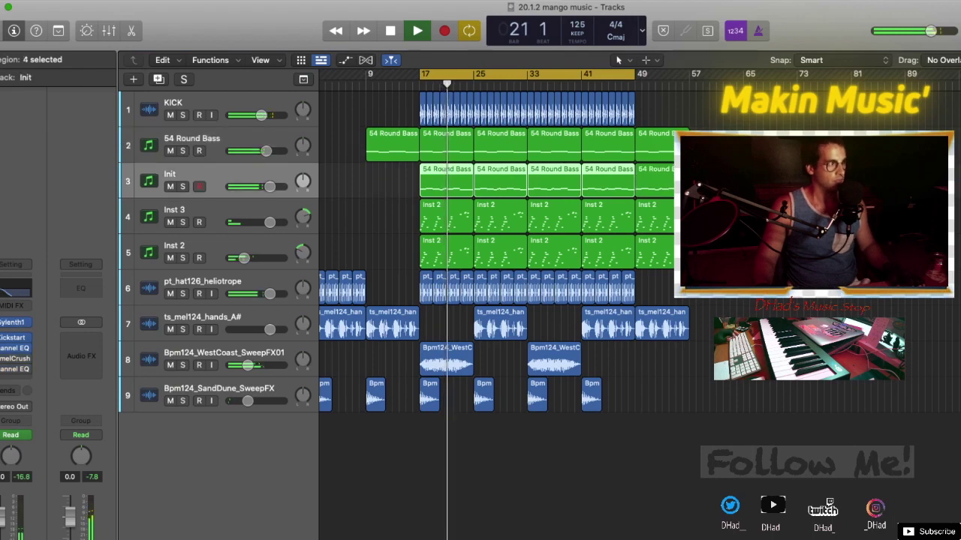
click(11, 338)
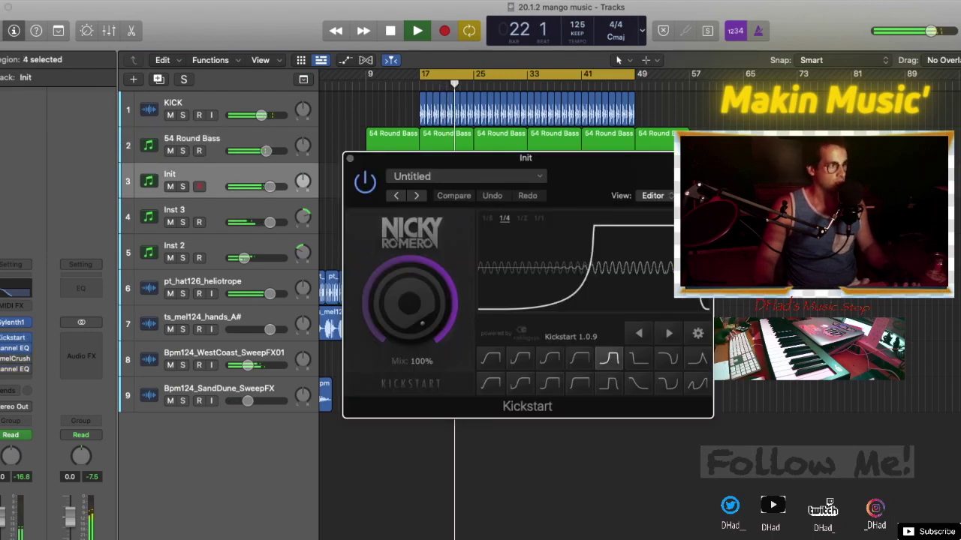
drag(409, 304, 409, 331)
key(super+w)
Delete all automation from the Init track and return to the view without automation lanes
key(a)
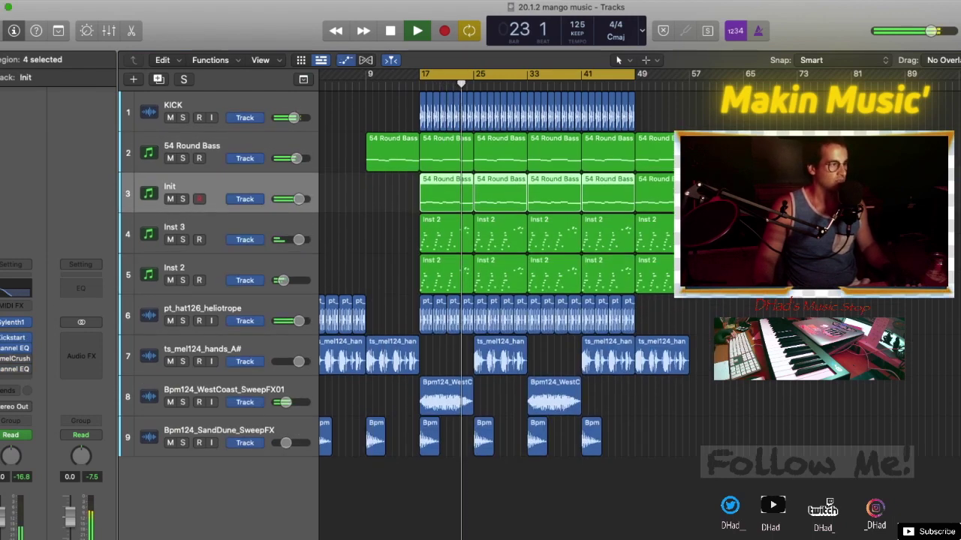
scroll(496, 300, left, 2)
right_click(280, 201)
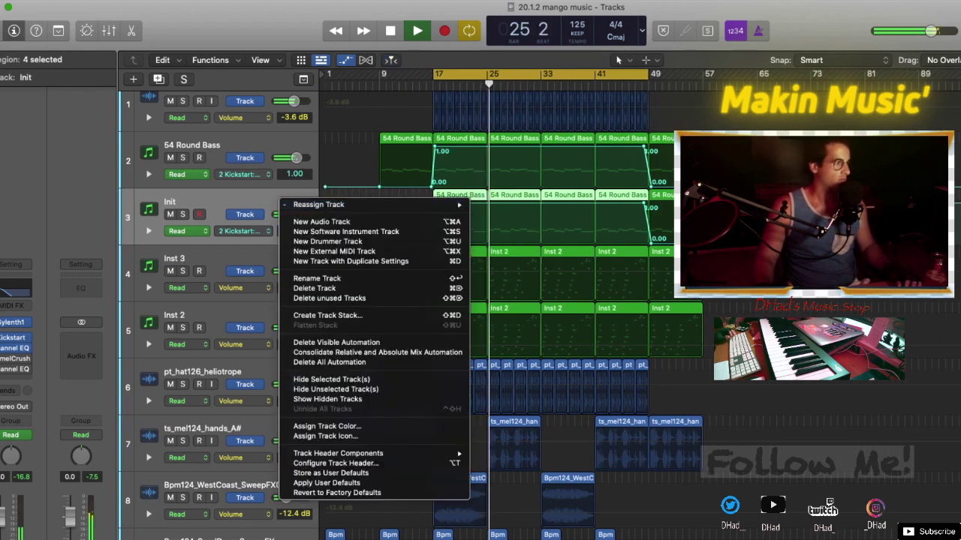
click(329, 361)
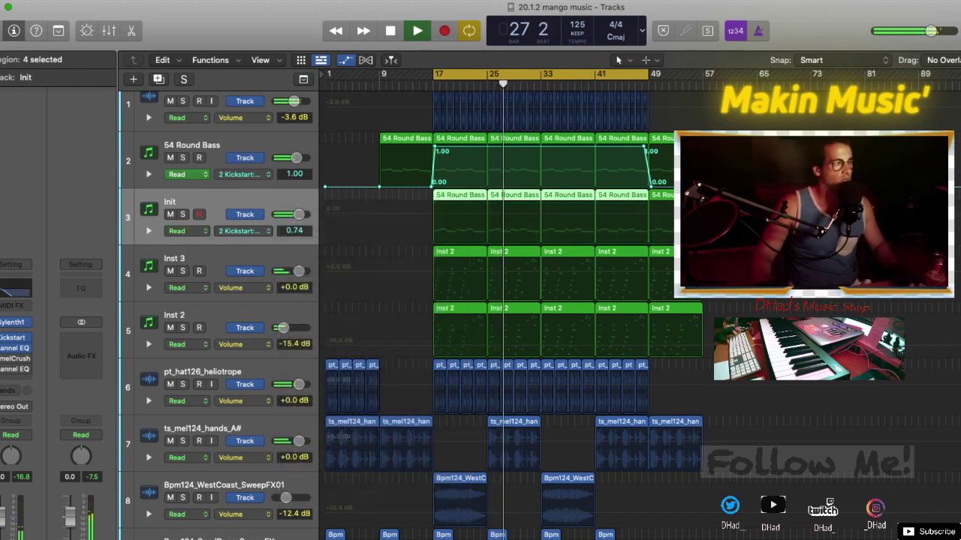
key(a)
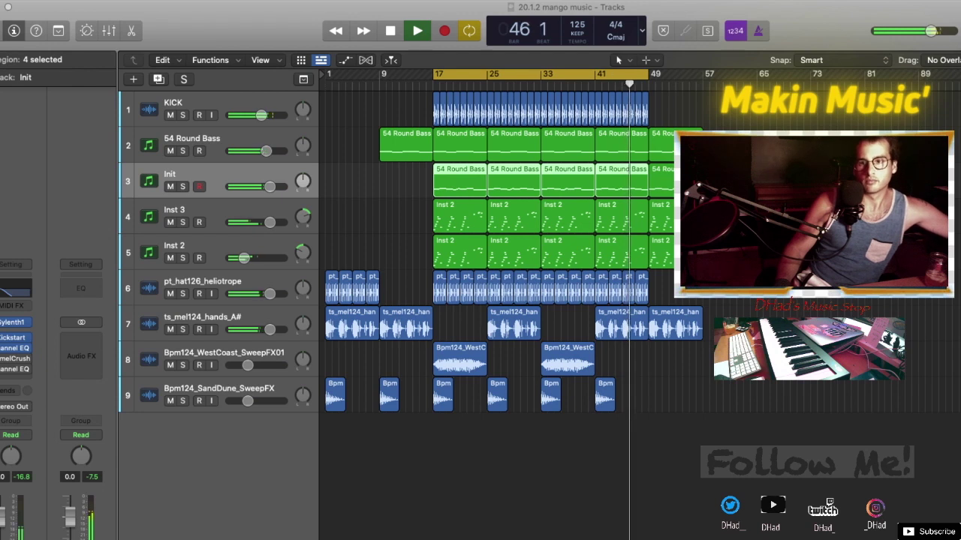
Turn off cycle mode, stop playback, and search the Splice sample library for "sweep"
click(510, 465)
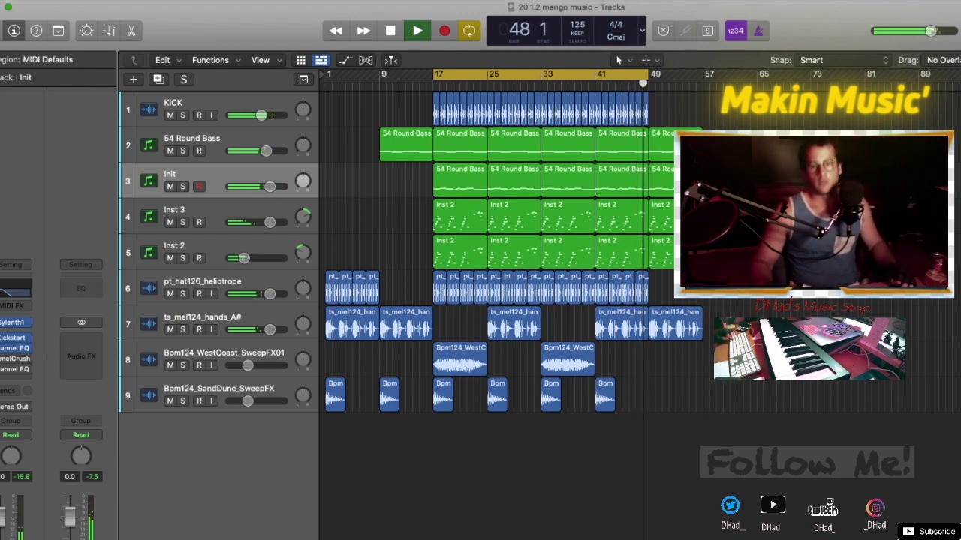
key(c)
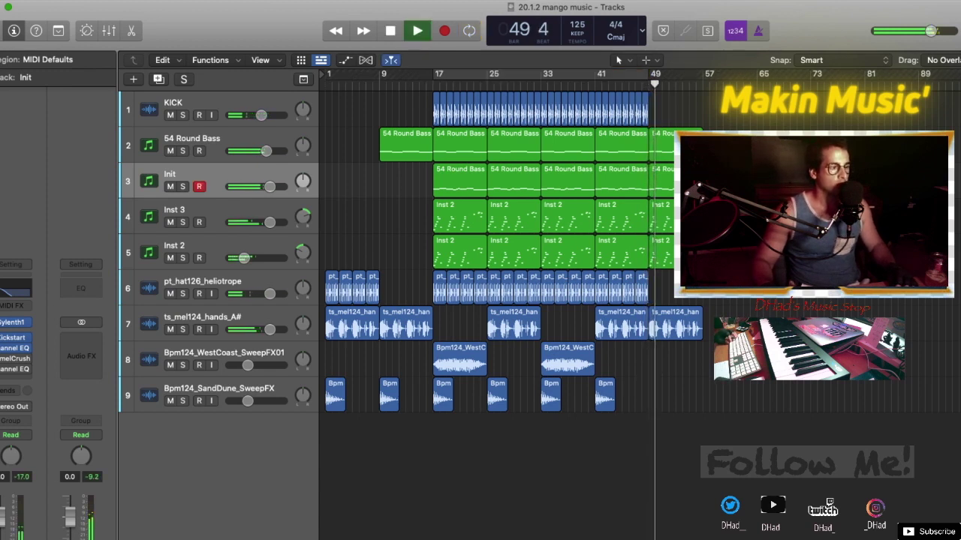
key(super+Tab)
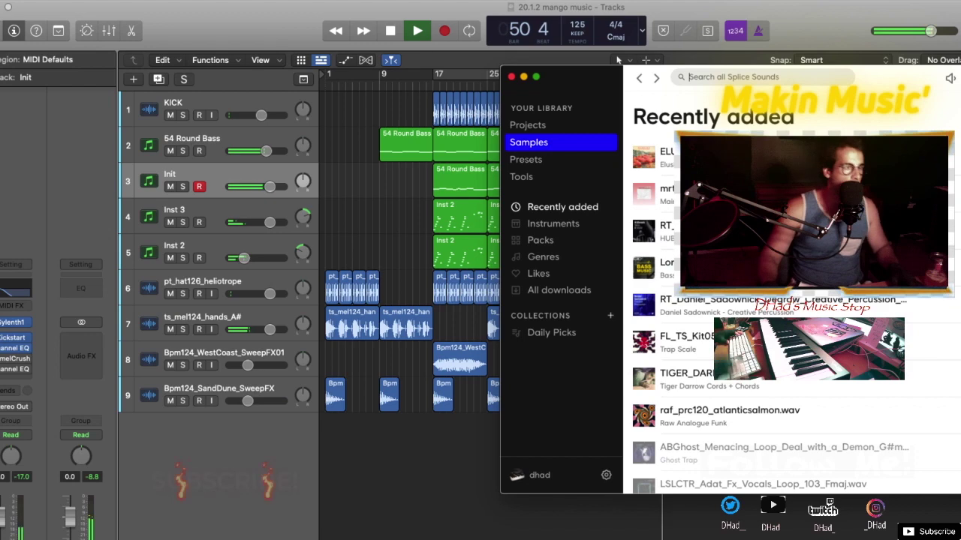
text(long)
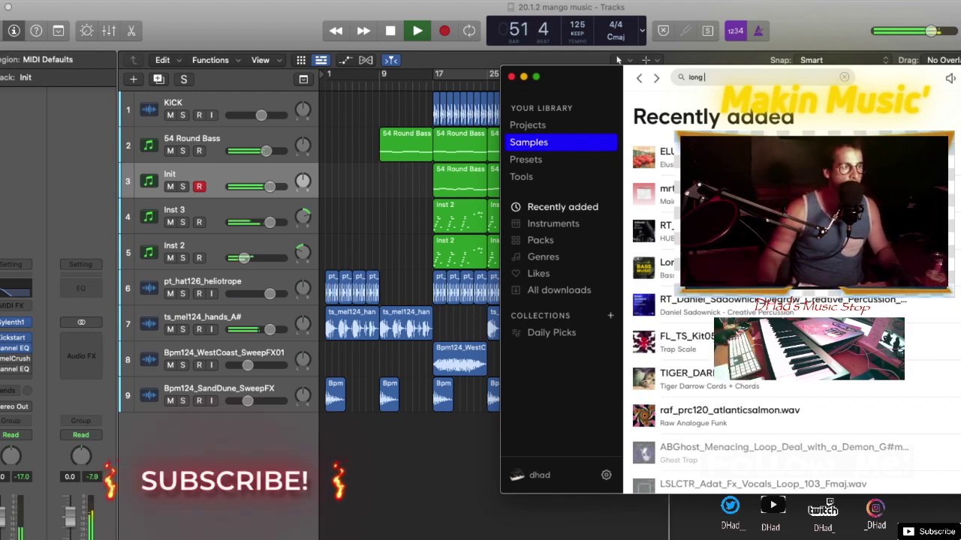
key(super+Tab)
key(space)
key(super+Tab)
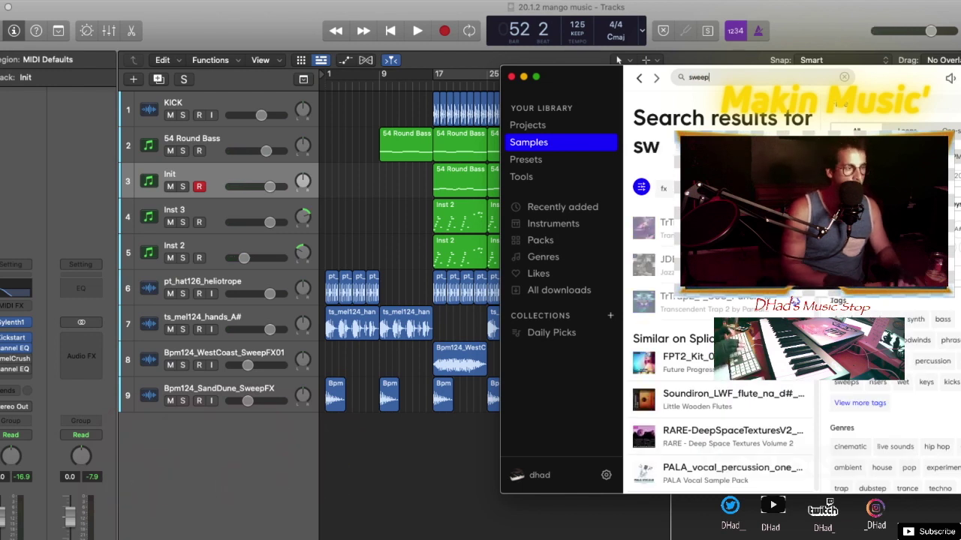
Add the Long_Sweep sample from Splice as a new track and position its region to start just before bar 37
drag(644, 229, 433, 443)
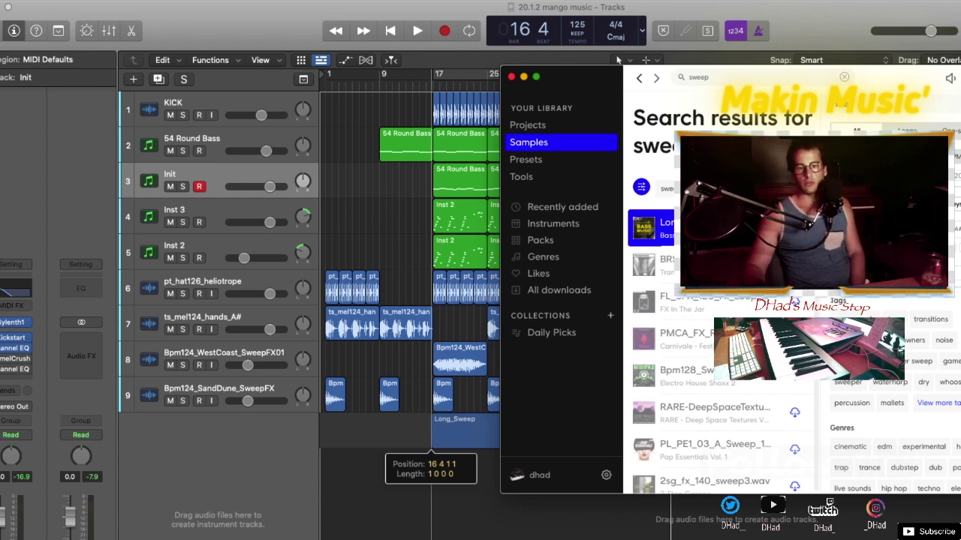
drag(432, 431, 431, 432)
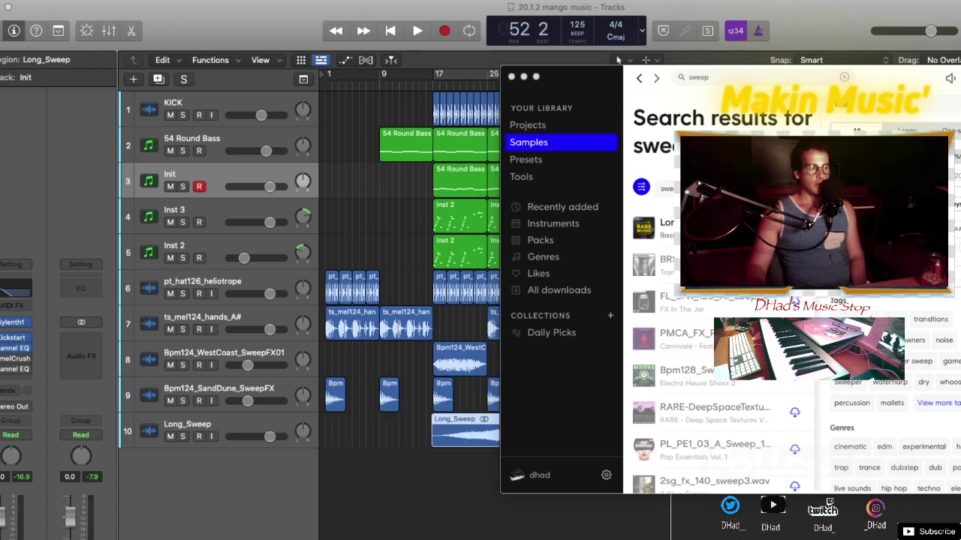
click(467, 481)
key(space)
drag(505, 434, 640, 433)
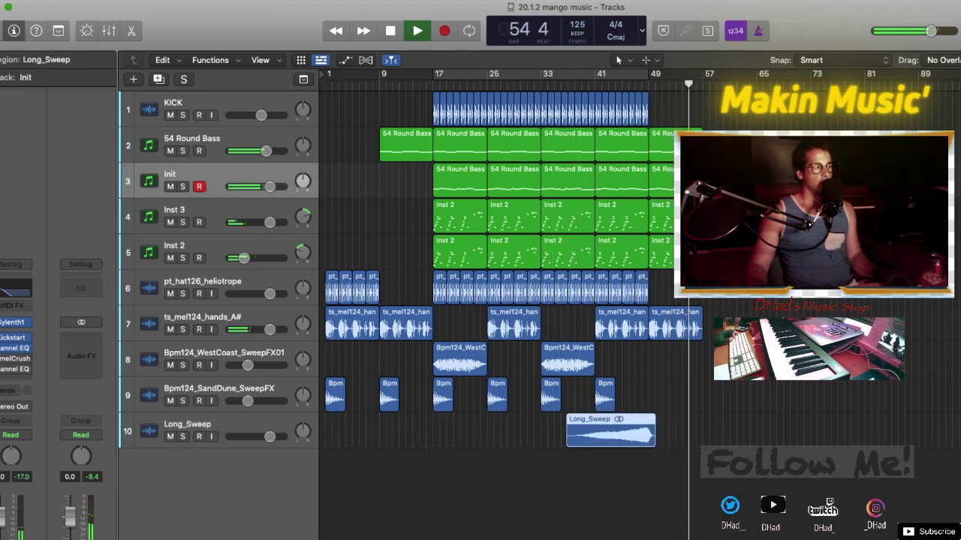
Add ValhallaRoom reverb to the Long_Sweep channel in the mixer and return to the arrangement
key(x)
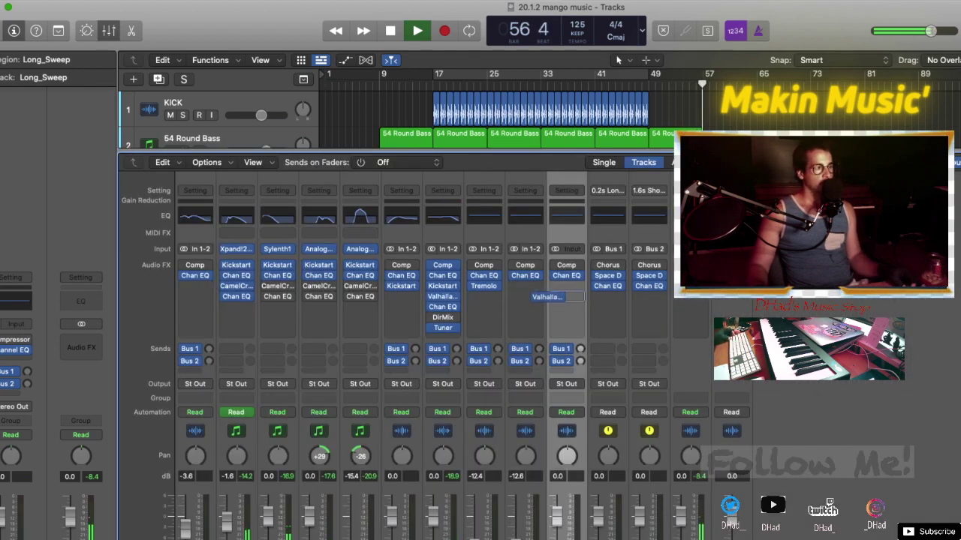
drag(566, 297, 566, 297)
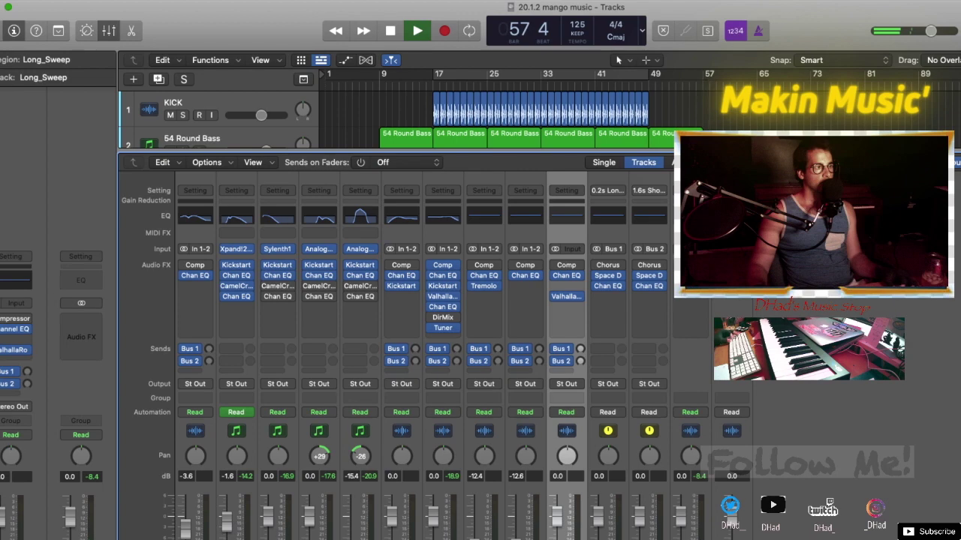
key(x)
Play from the start, replace the Tuner on the ts_mel124_hands_A# track with Sausage Fattener, and increase its effect
key(Return)
key(space)
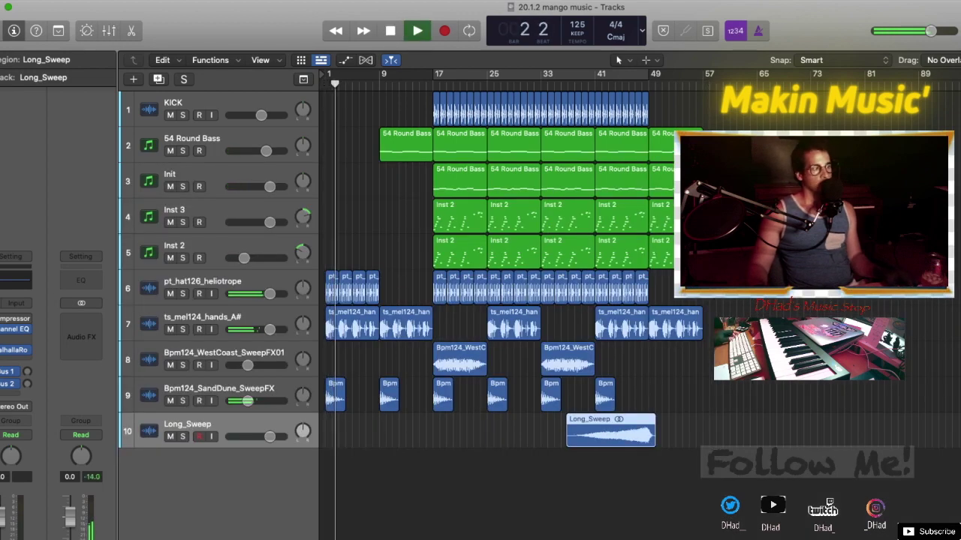
click(203, 318)
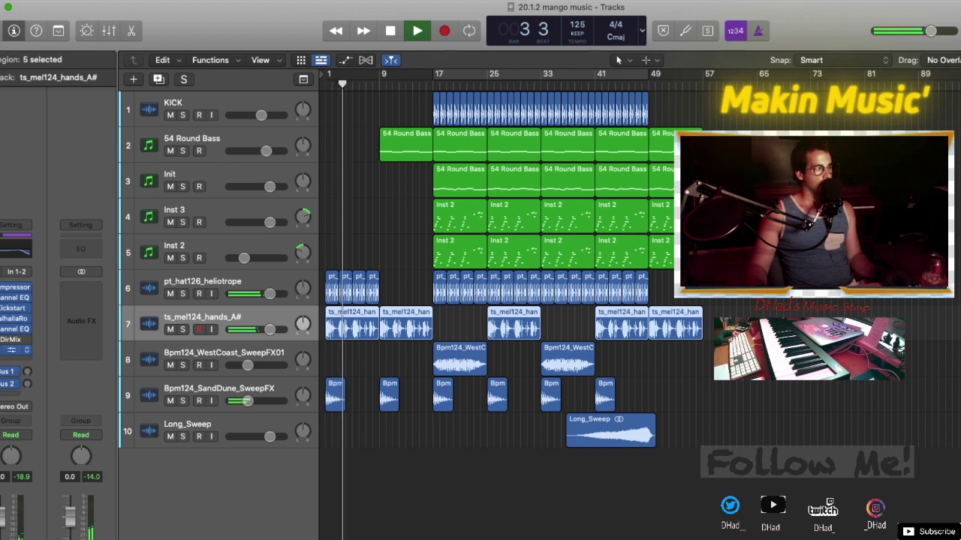
click(27, 350)
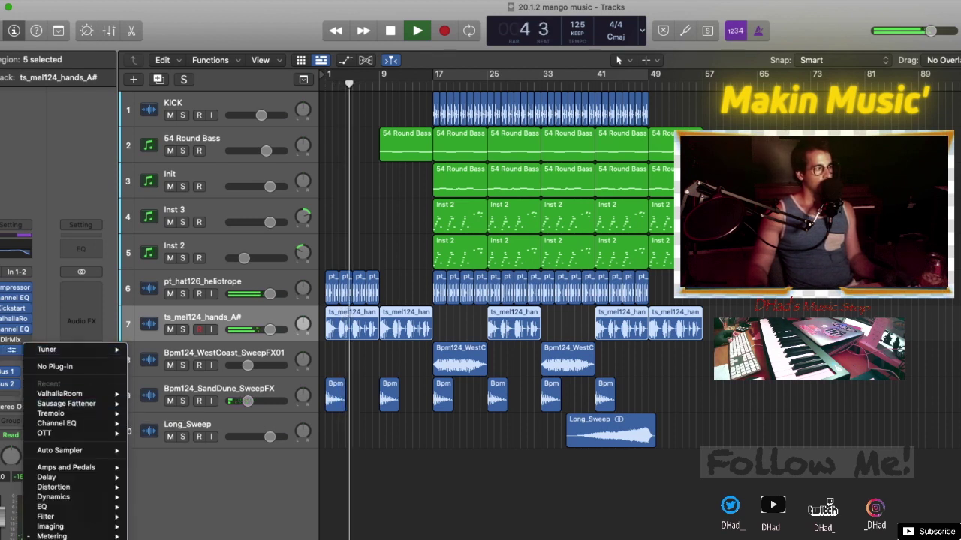
key(Escape)
drag(585, 278, 585, 256)
click(350, 158)
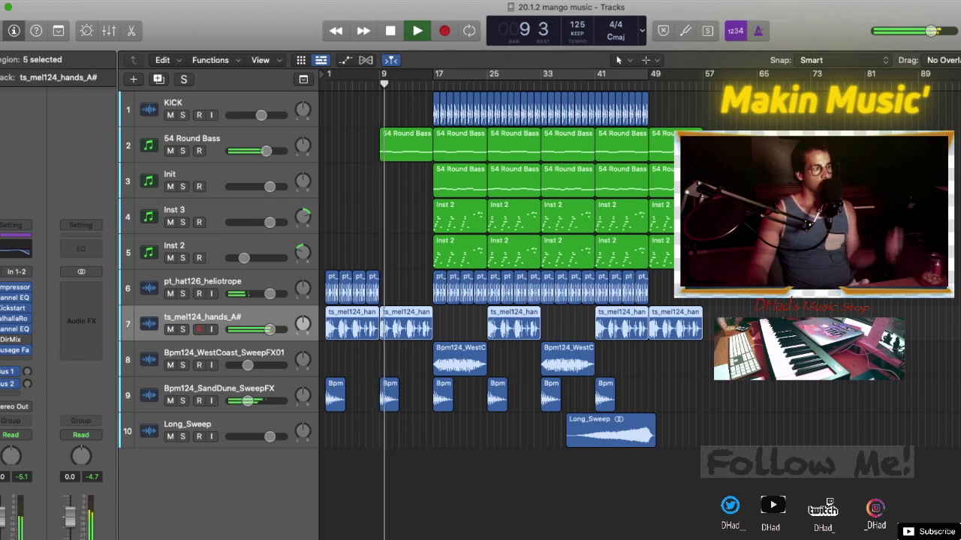
Copy the Long_Sweep region to bar 1 on the same track and delete the part of the copy beyond bar 9
click(611, 431)
mouse_move(611, 430)
mouse_down()
mouse_move(371, 431)
mouse_move(440, 432)
mouse_up()
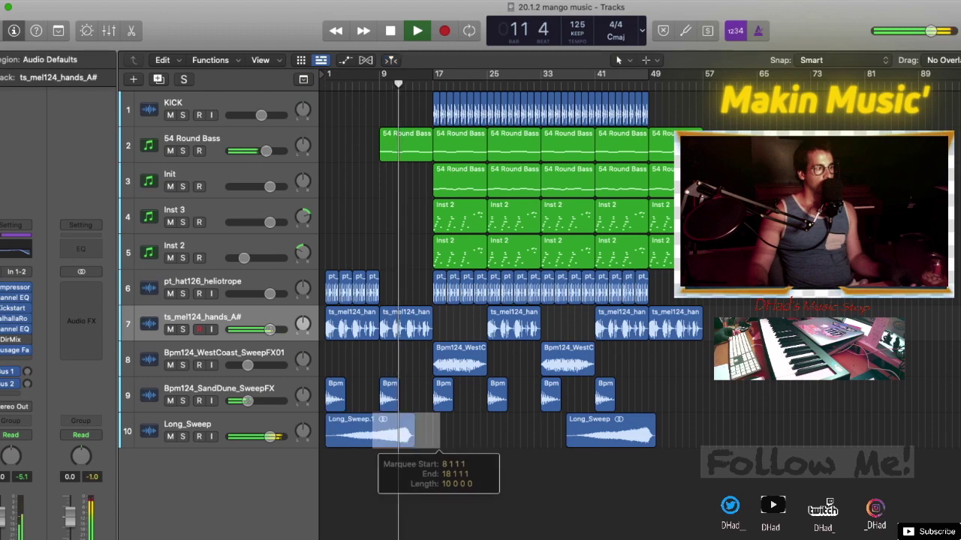
key(super+Right)
key(super+Right)
key(super+Right)
key(super+Right)
key(super+Down)
key(super+Down)
key(super+Down)
key(super+Down)
key(super+Left)
key(super+Left)
key(super+Left)
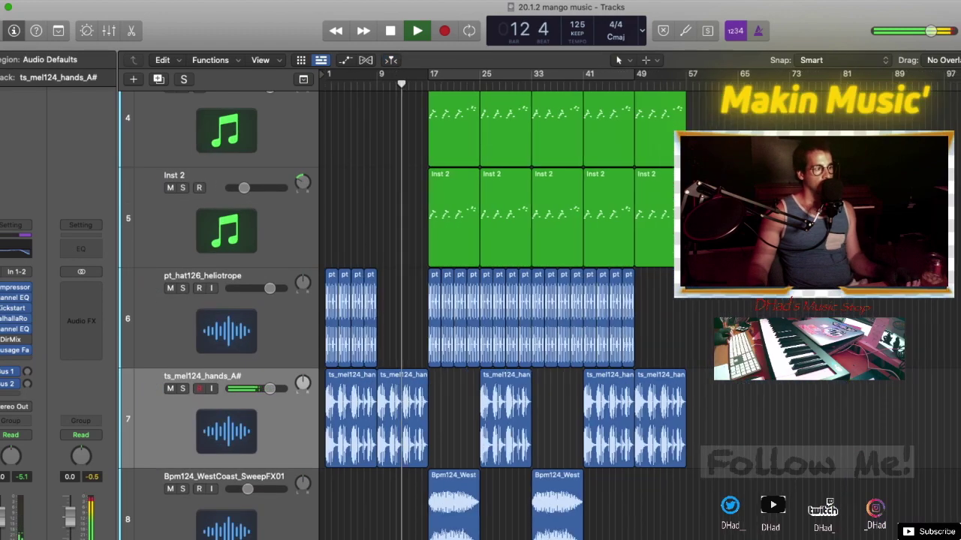
scroll(440, 432, down, 7)
scroll(440, 433, up, 1)
key(super+Right)
key(super+Right)
key(super+Right)
key(super+Right)
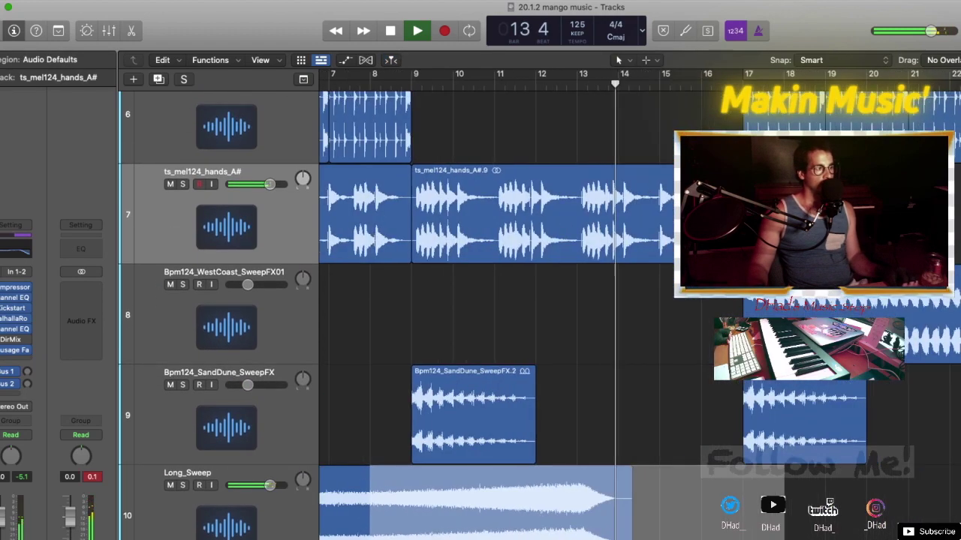
drag(411, 501, 728, 502)
key(Delete)
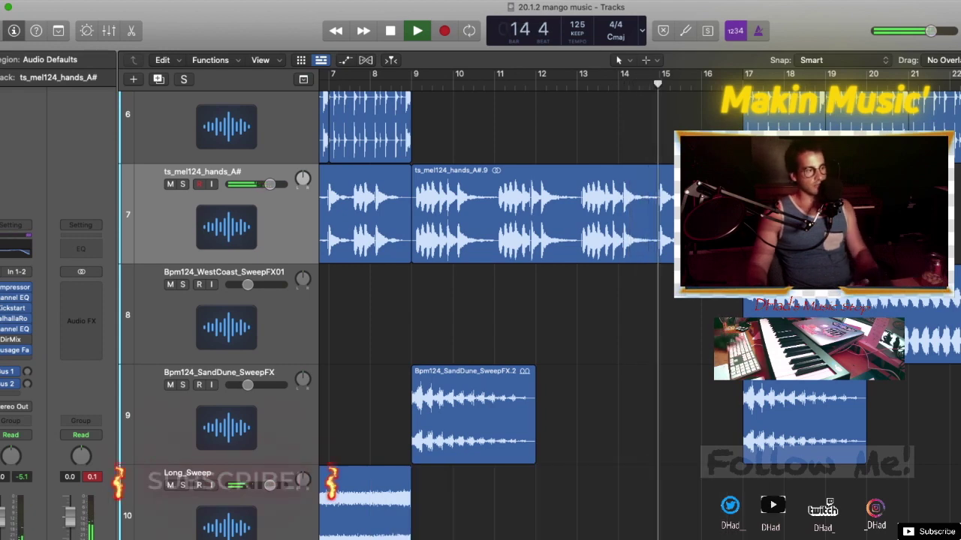
Lower the volume of the Long_Sweep track
mouse_move(267, 485)
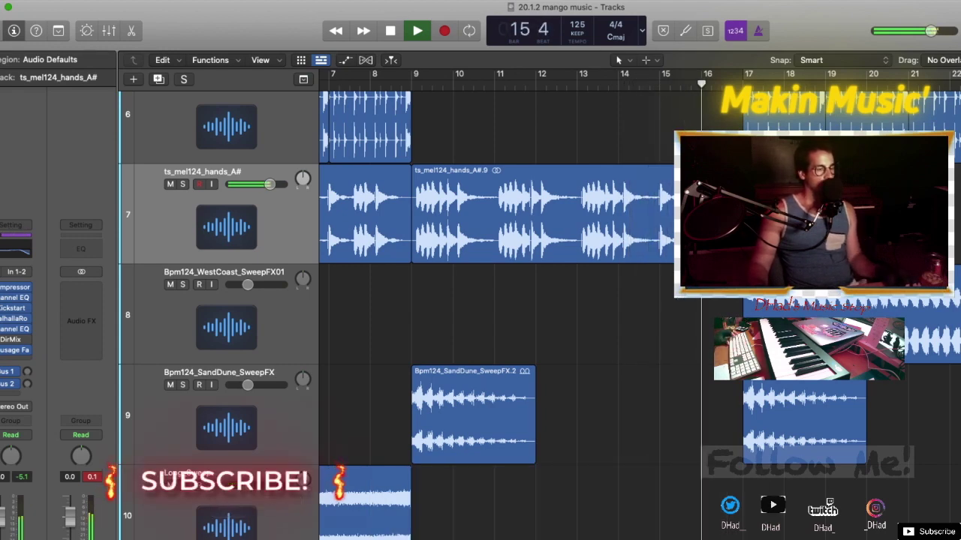
key(super+Up)
key(super+Up)
key(super+Up)
key(super+Left)
key(super+Left)
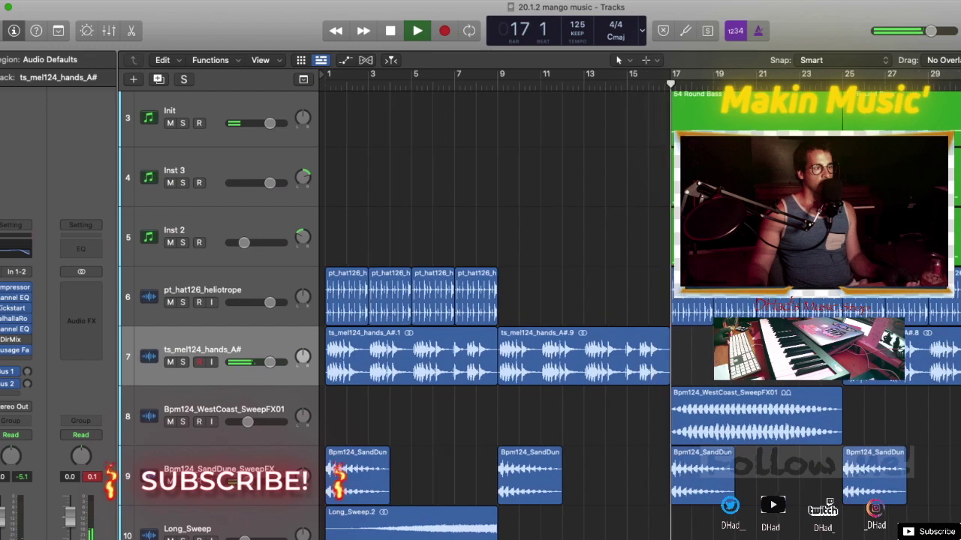
key(super+Up)
key(super+Up)
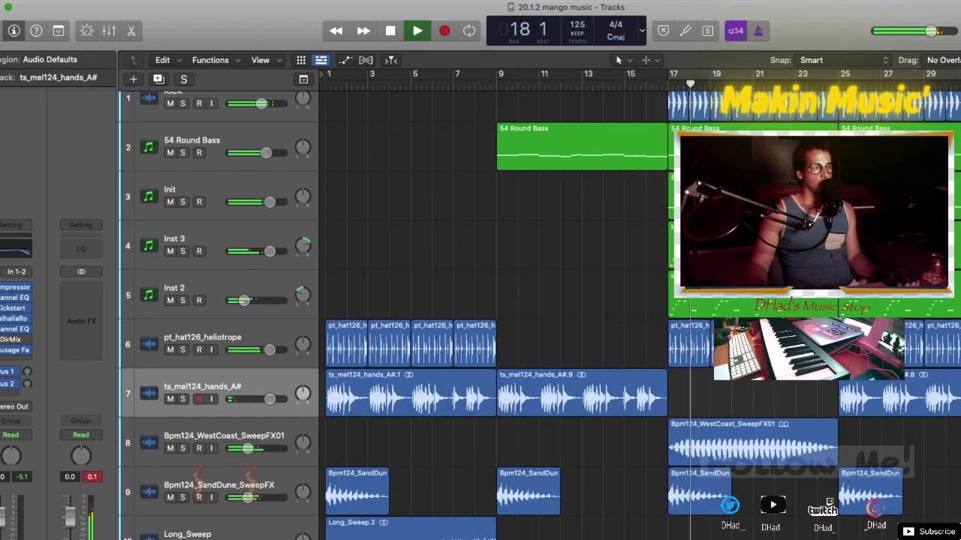
Audition Inst 2 muted and unmuted, centre its pan, and set its volume to -4.2 dB
alt+click(244, 300)
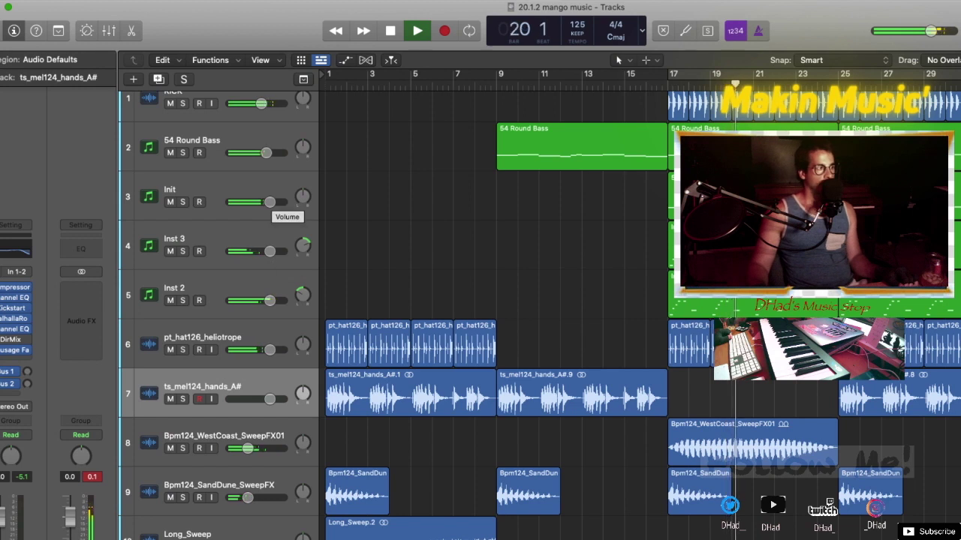
click(235, 292)
key(m)
key(m)
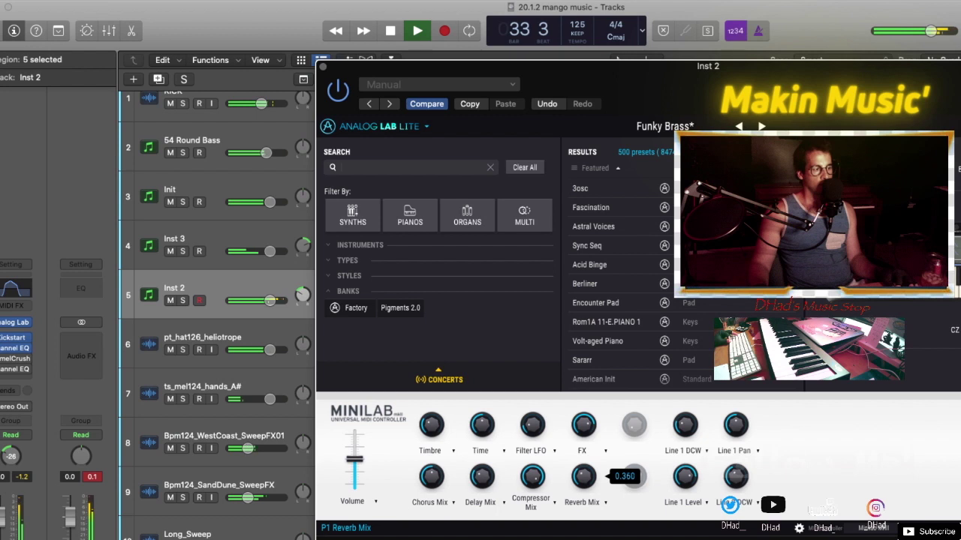
mouse_move(270, 300)
mouse_down()
mouse_move(247, 300)
mouse_move(269, 300)
mouse_up()
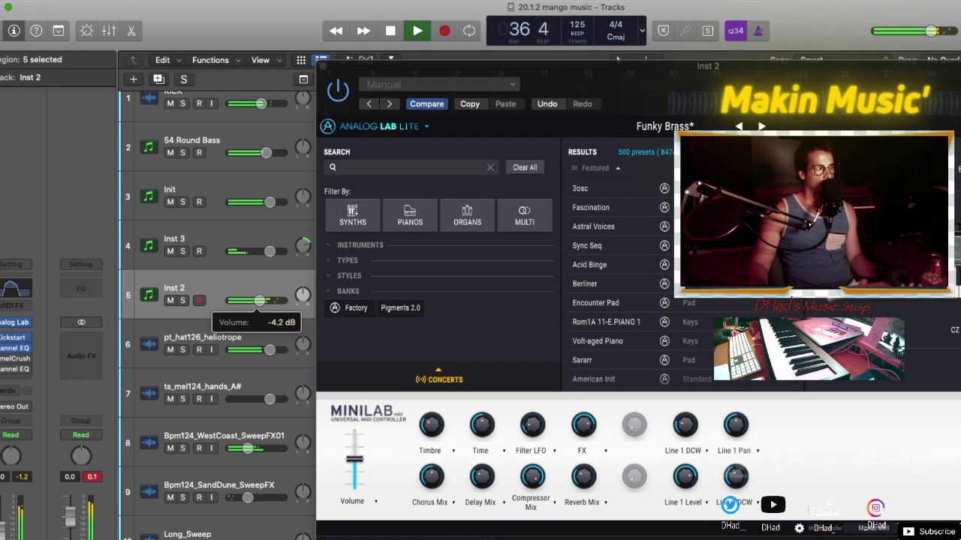
Raise Inst 3's volume to +6.0 dB and replace its CamelCrusher with Sausage Fattener at 18% fatness
click(269, 252)
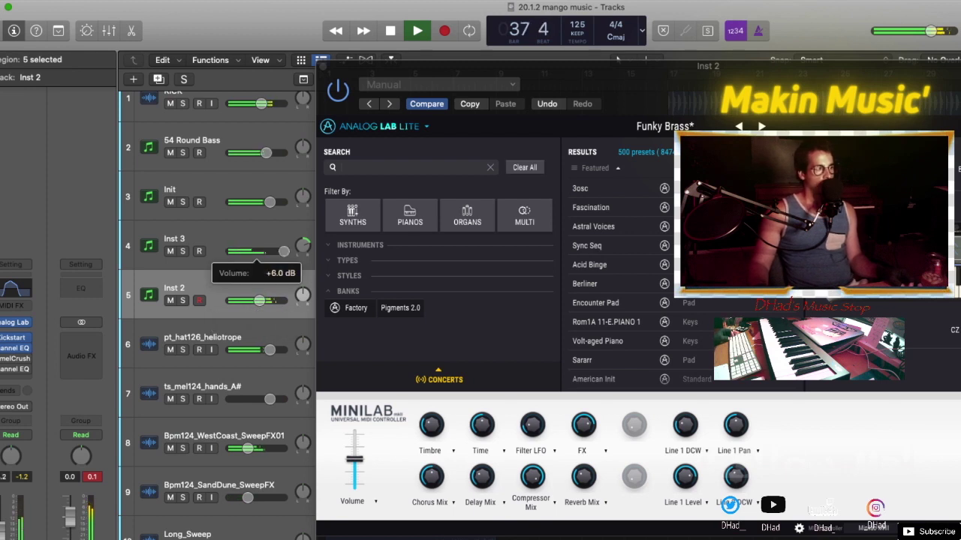
click(225, 238)
click(27, 359)
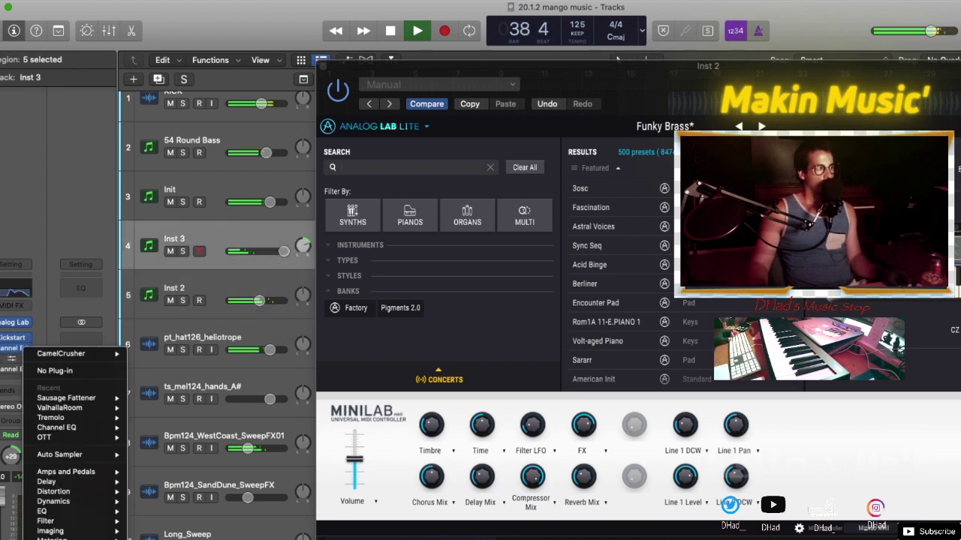
click(46, 399)
drag(584, 273, 584, 236)
click(349, 157)
click(322, 66)
click(20, 362)
click(57, 378)
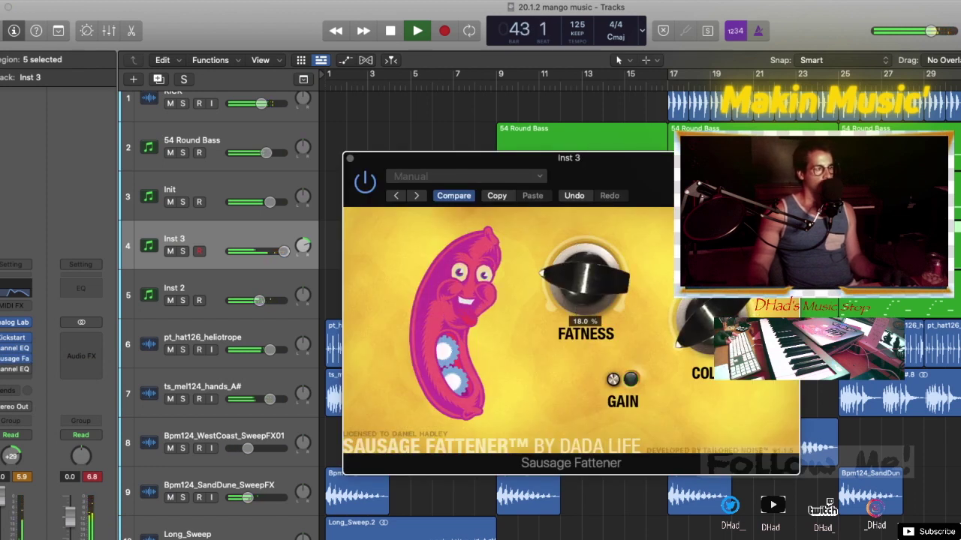
key(super+w)
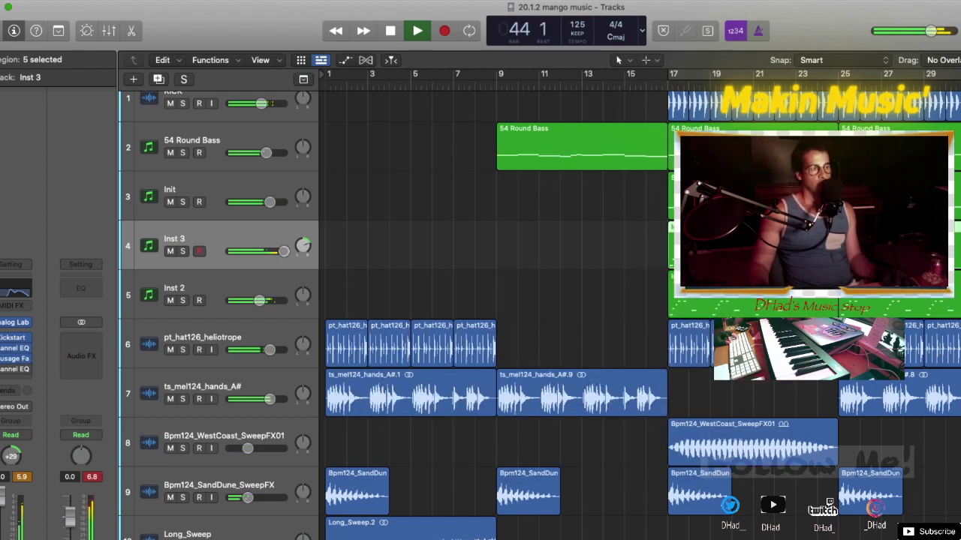
Lower Inst 3's volume, and reduce Inst 3 and Inst 2 together to -12.0 dB and -9.0 dB
drag(284, 250, 261, 251)
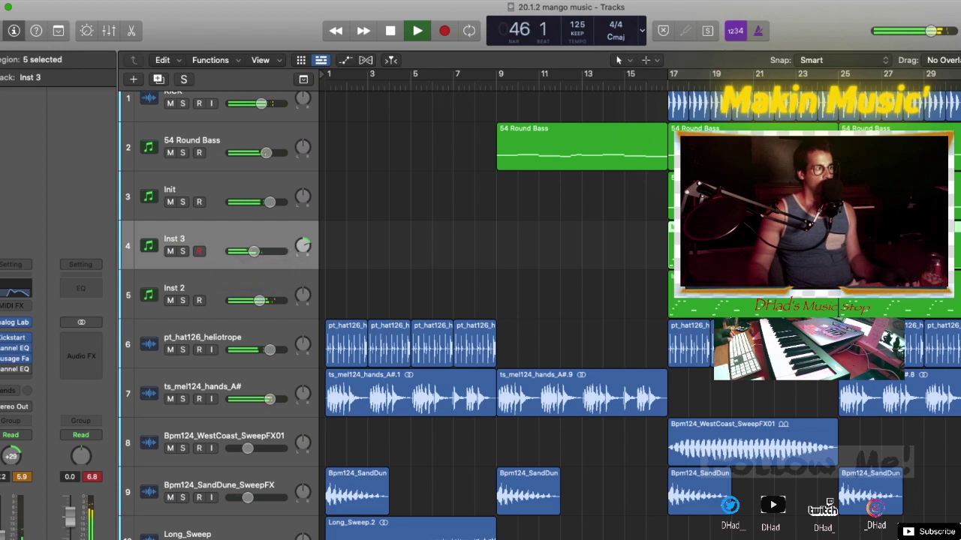
click(240, 288)
click(259, 301)
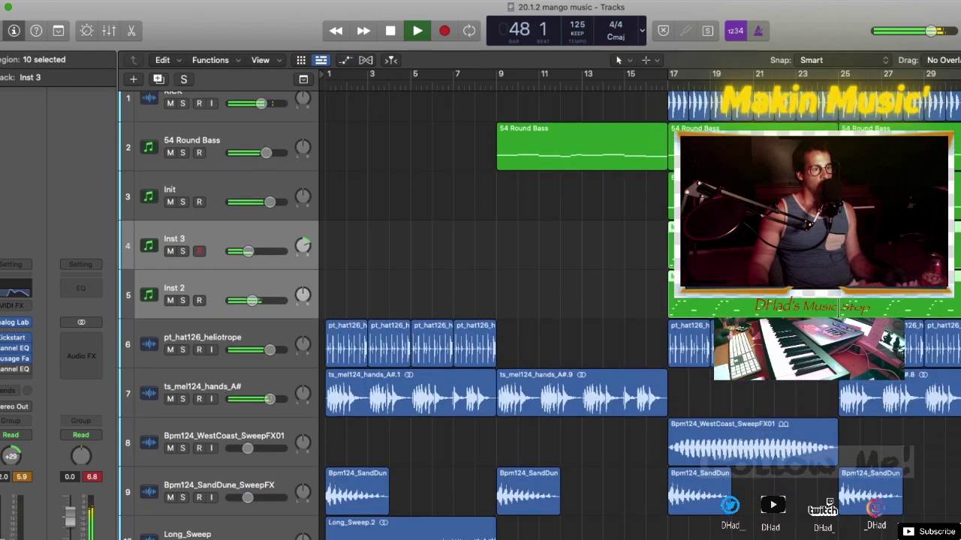
Add Kickstart Mix automation to the ts_mel124_hands_A# track, dropping from 0.29 to 0.00 at bar 49
key(super+Up)
key(super+Up)
scroll(638, 300, right, 5)
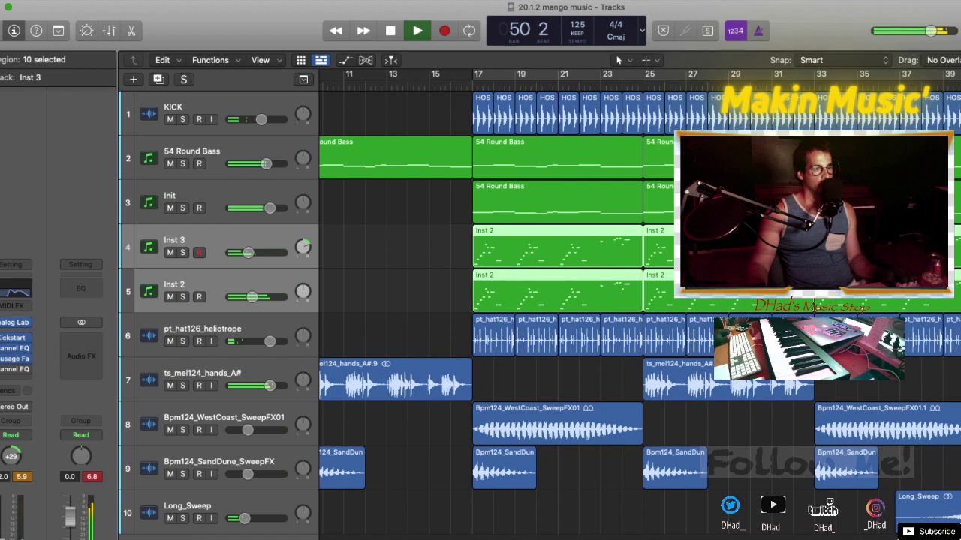
scroll(639, 300, right, 15)
scroll(638, 301, left, 6)
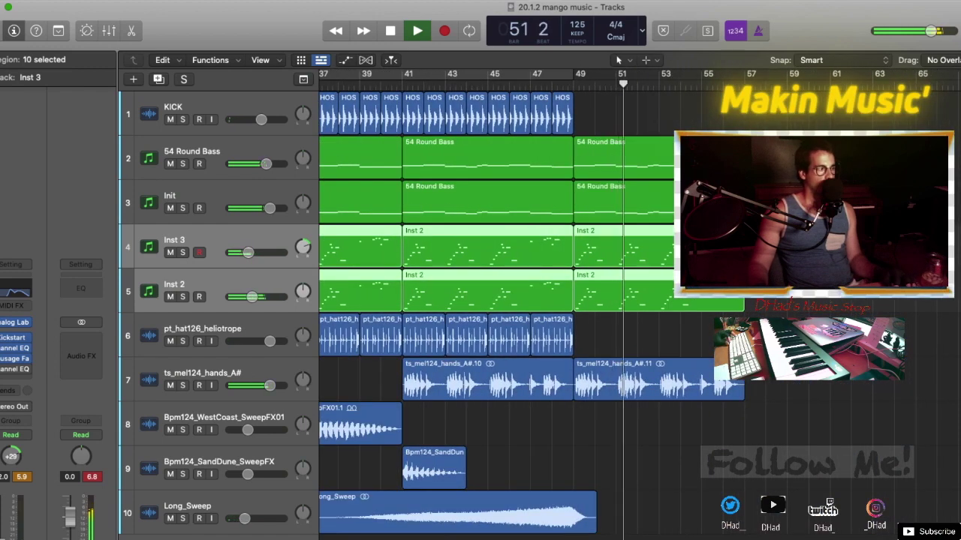
click(225, 373)
key(a)
click(233, 416)
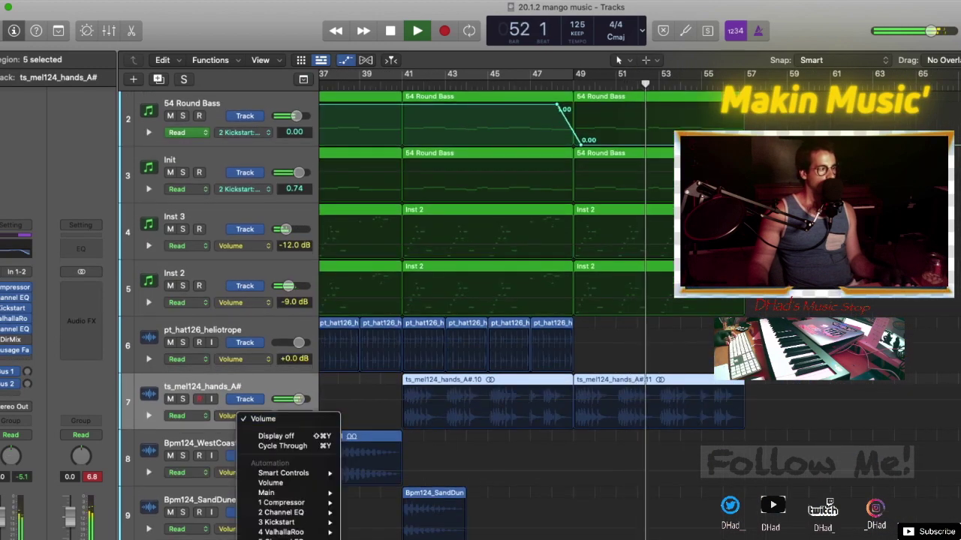
mouse_move(293, 533)
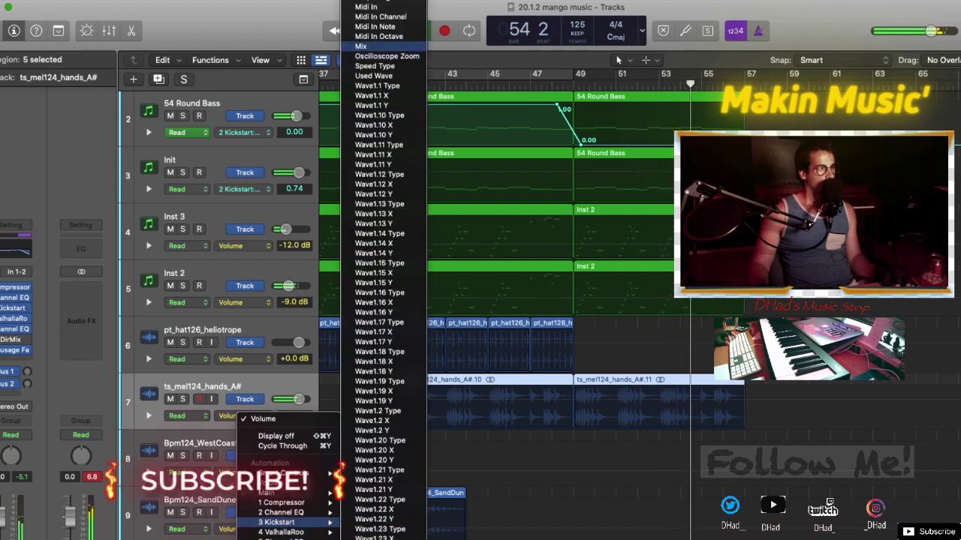
click(387, 55)
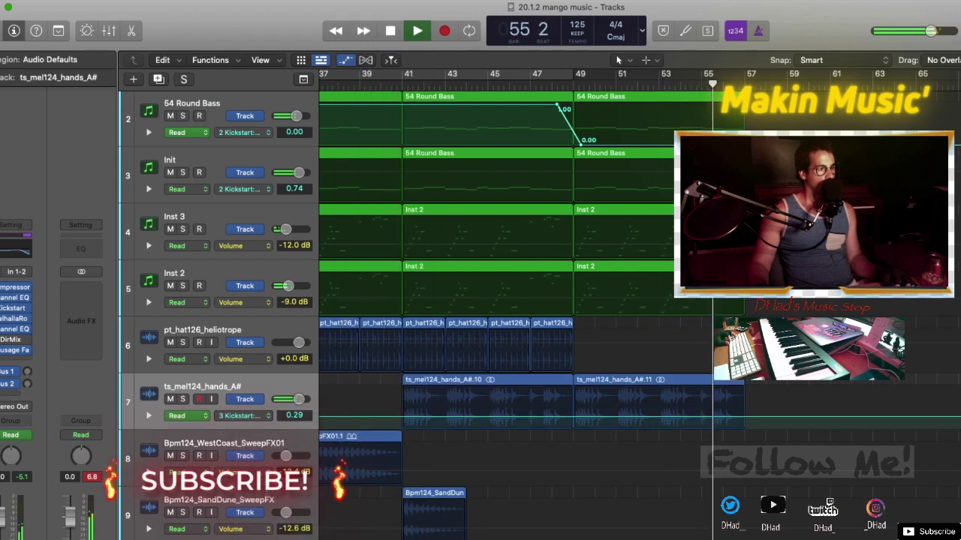
click(572, 418)
drag(573, 418, 573, 429)
click(572, 139)
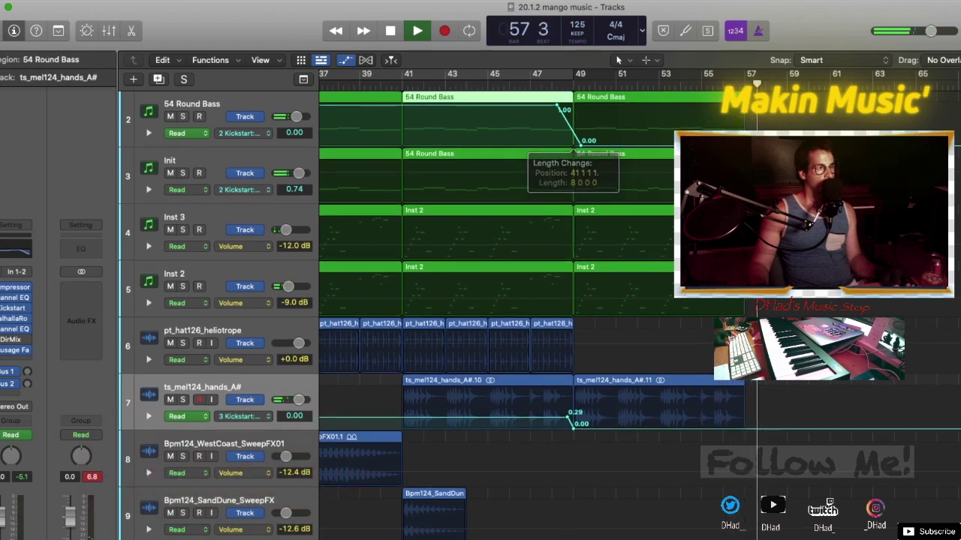
Replay the section after bar 49 and look through Inst 2's automation parameters for its plug-ins
key(space)
key(space)
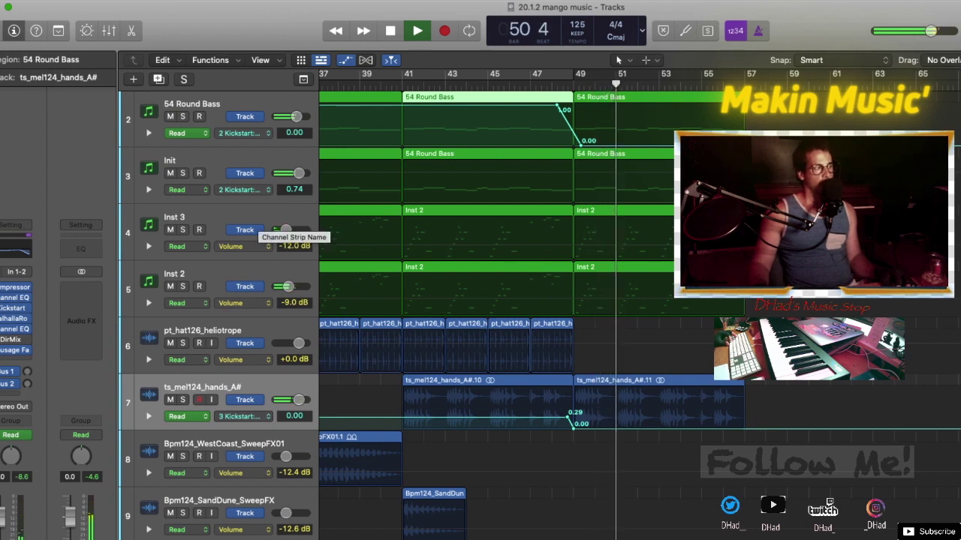
click(258, 230)
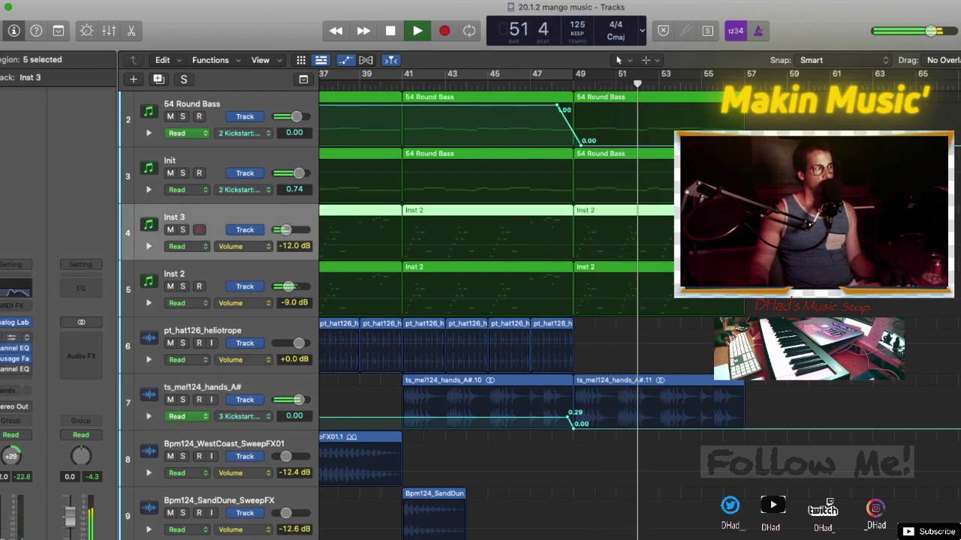
click(180, 275)
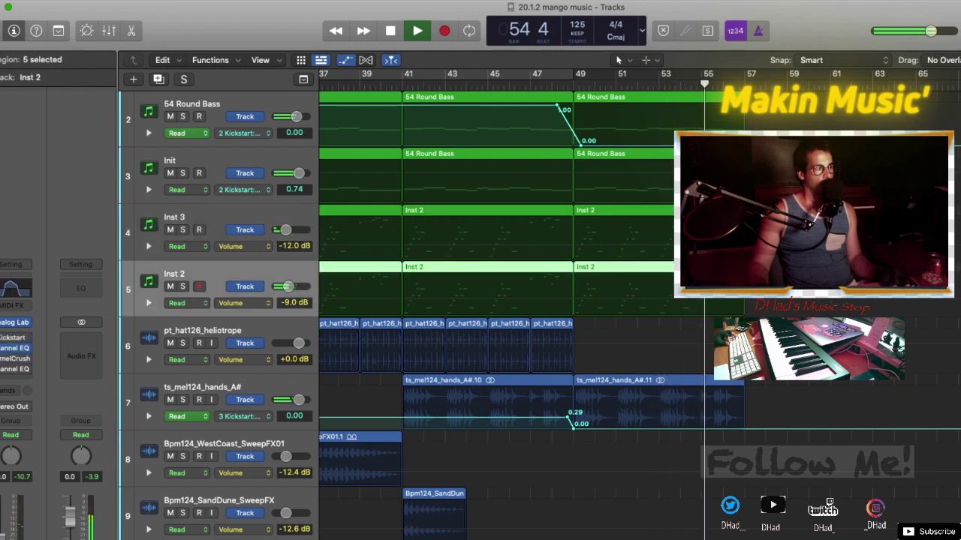
click(239, 303)
mouse_move(297, 390)
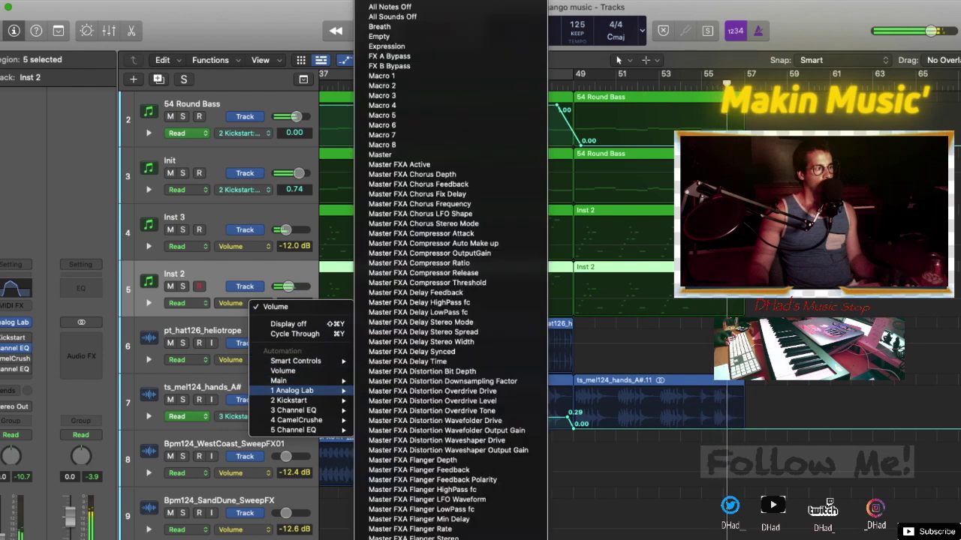
click(12, 322)
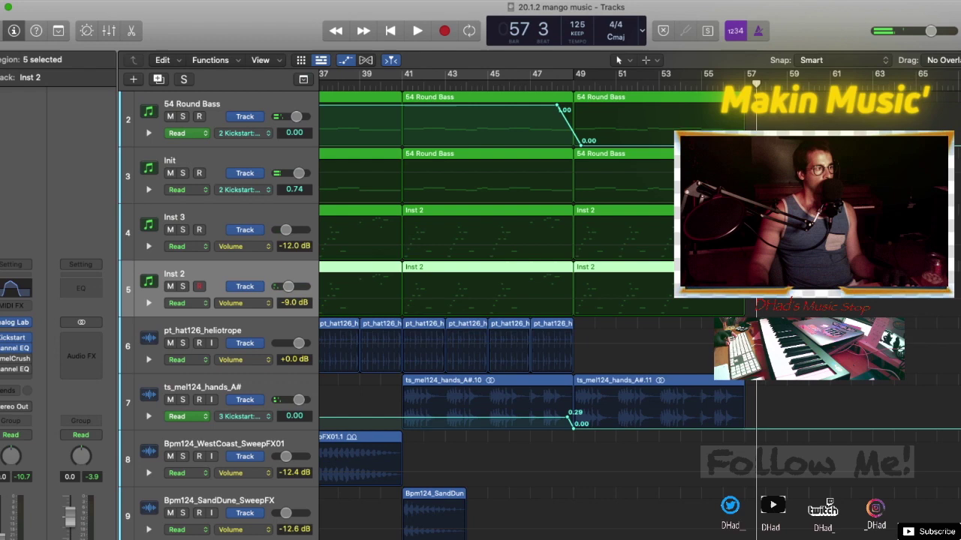
click(234, 303)
mouse_move(274, 384)
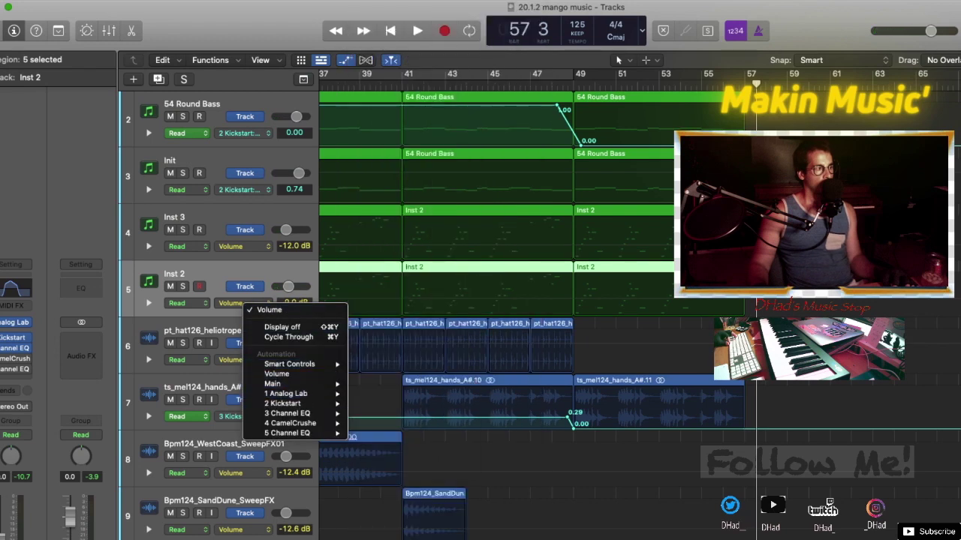
Record Latch automation from bar 48 that bypasses Kickstart on Inst 2 at bar 49, and return the track to Read mode
click(178, 302)
click(180, 320)
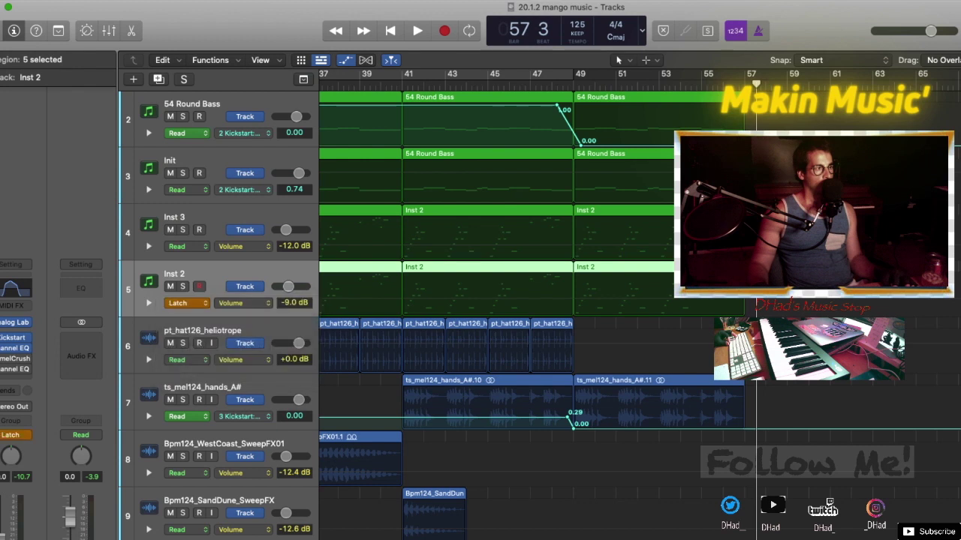
key(c)
click(552, 85)
scroll(553, 225, left, 7)
key(c)
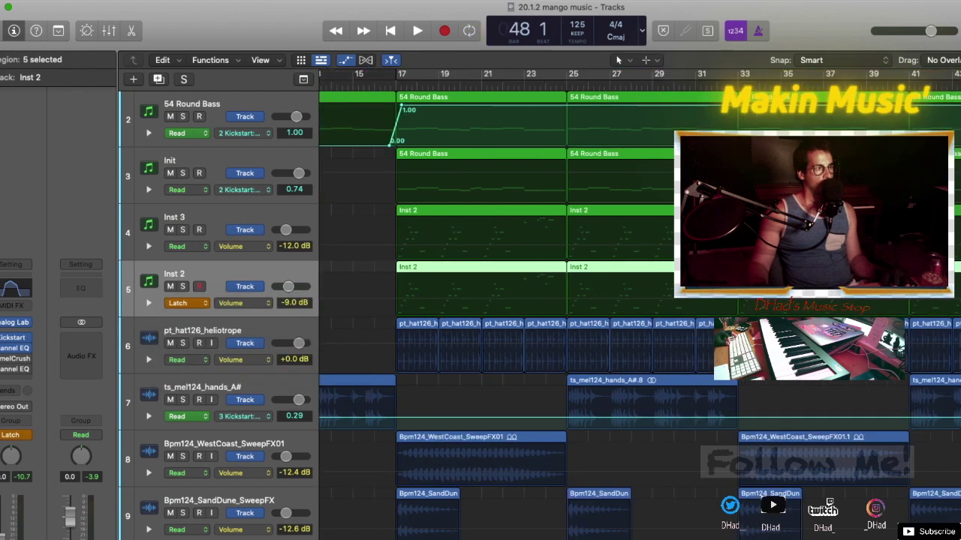
key(space)
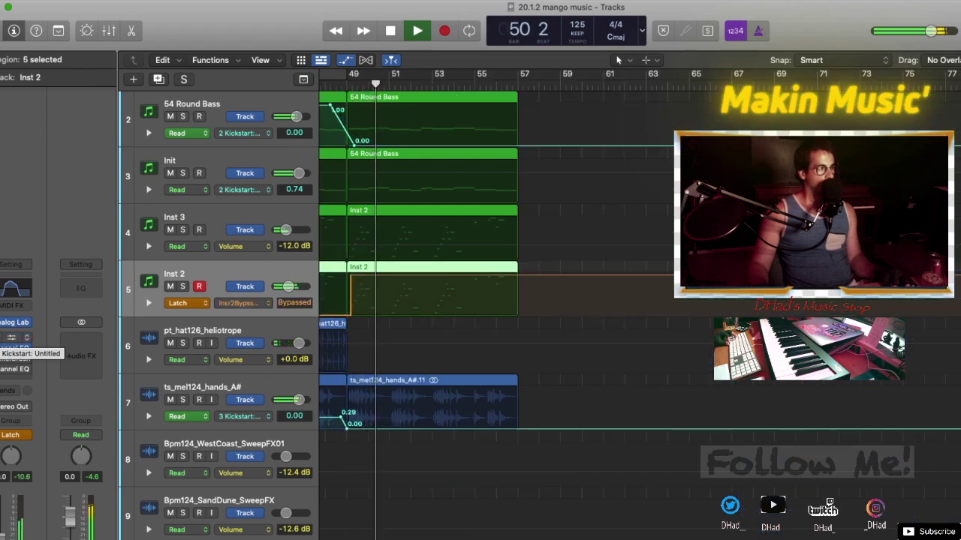
click(180, 303)
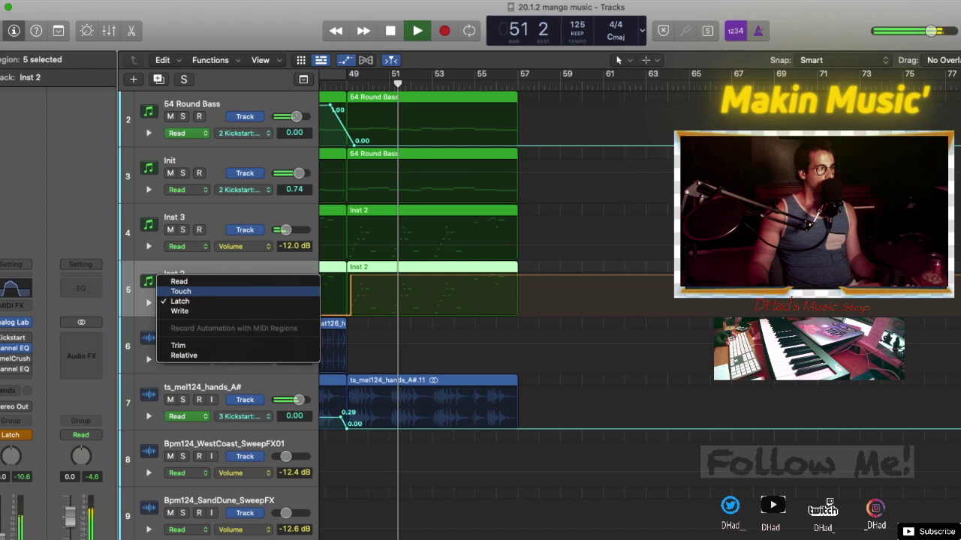
click(179, 282)
Record Latch automation that bypasses Kickstart on Inst 3 at about bar 49, and return the track to Read mode
click(178, 247)
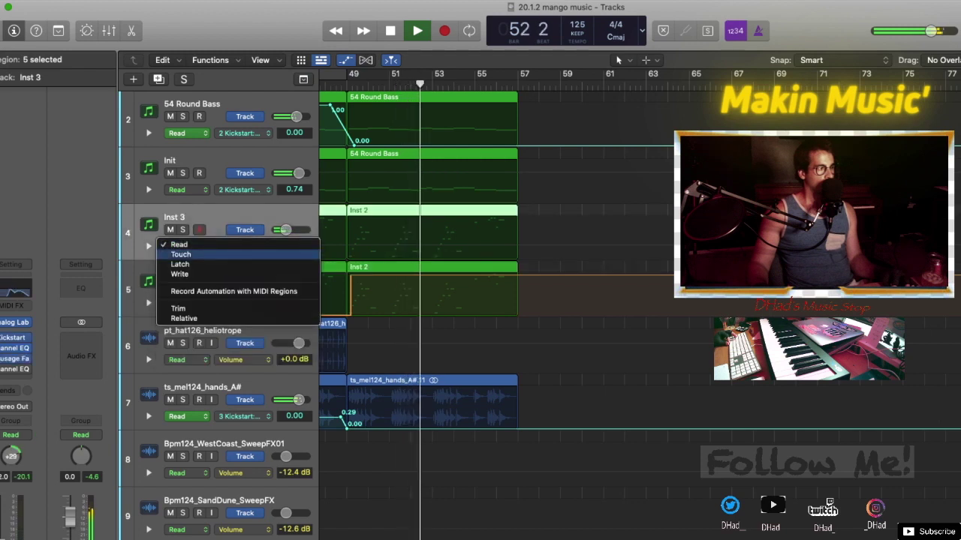
click(180, 264)
key(space)
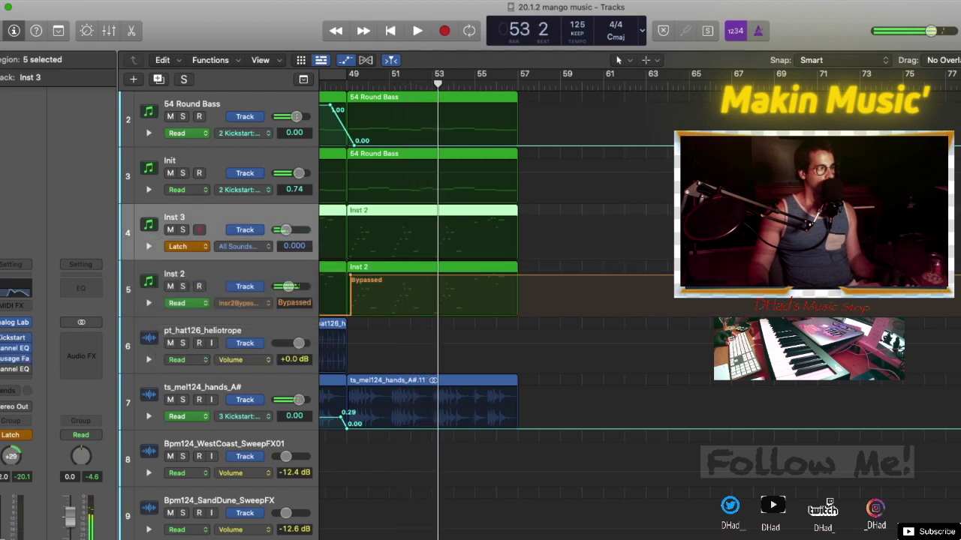
key(space)
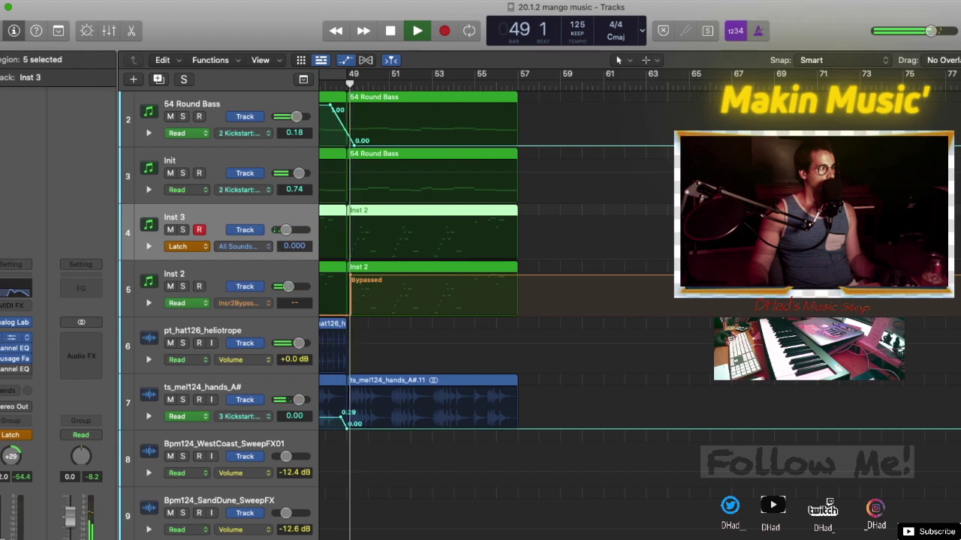
click(186, 246)
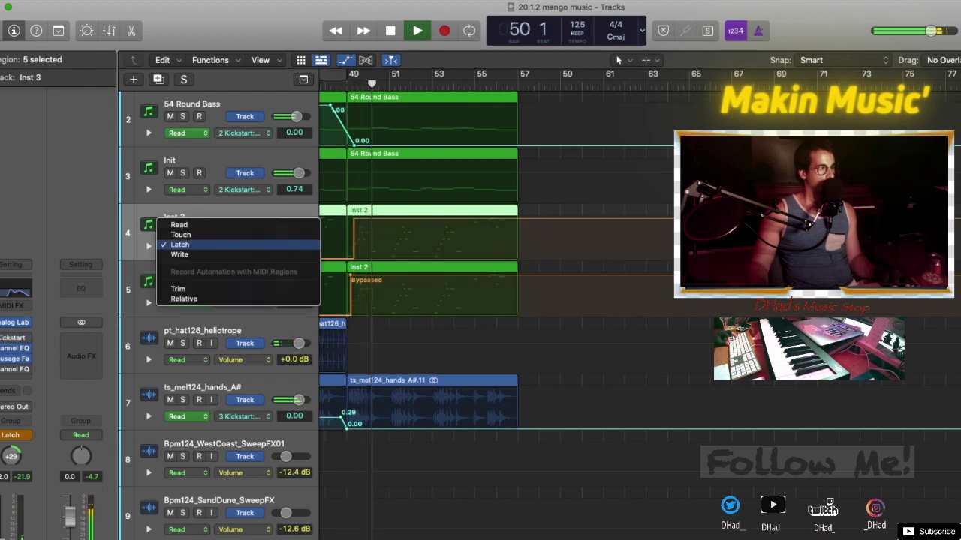
click(178, 224)
Shift the Kickstart bypass automation points on Inst 3 and Inst 2 earlier to line up with bar 49, and hide the automation
scroll(225, 301, up, 2)
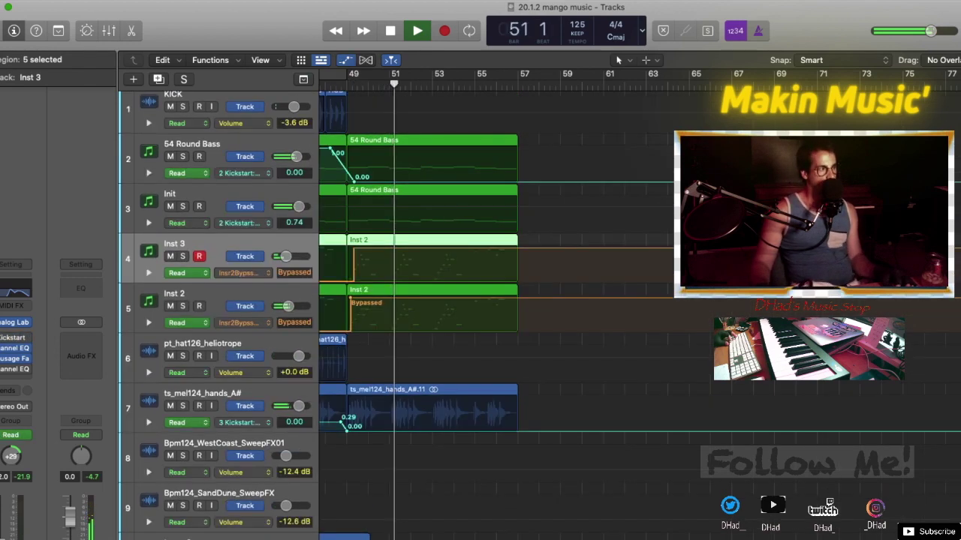
drag(353, 249, 346, 248)
drag(352, 304, 350, 305)
scroll(350, 305, left, 10)
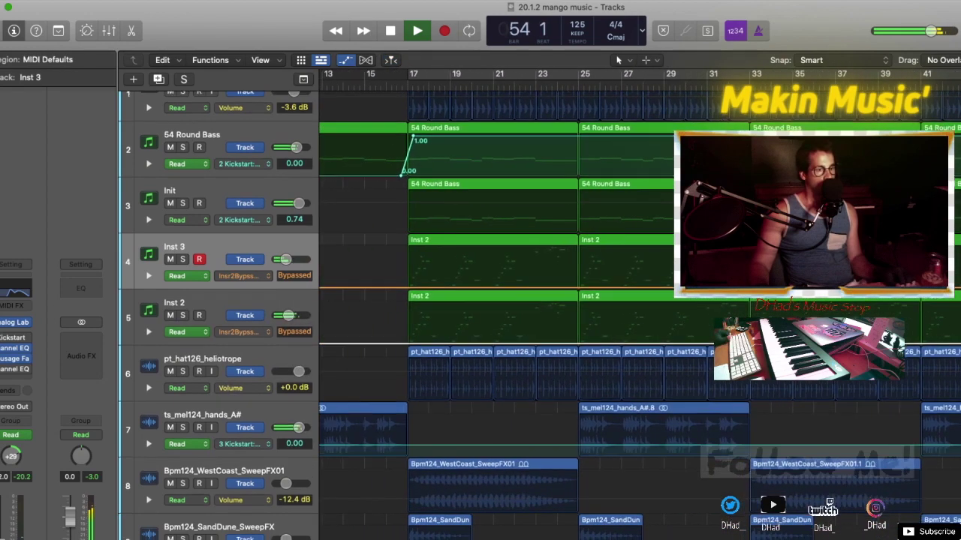
key(a)
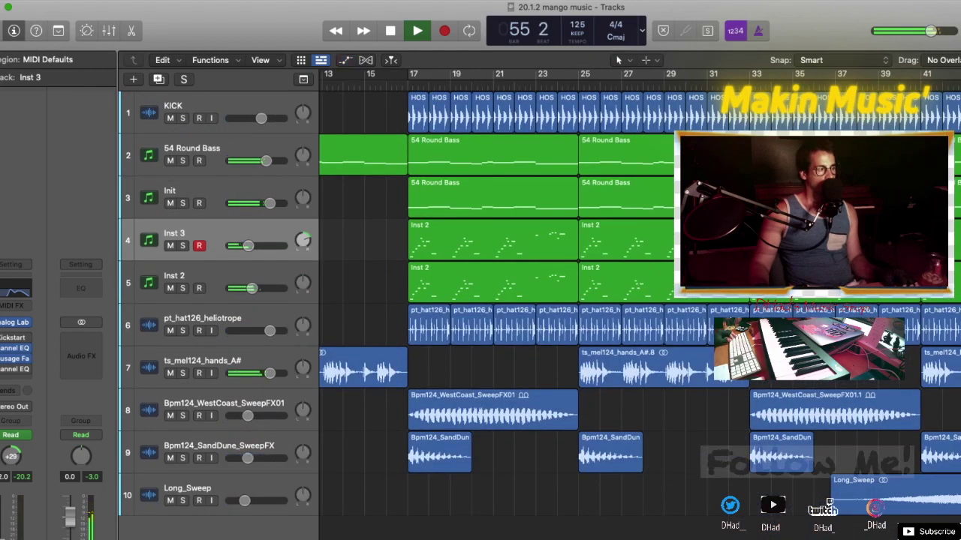
Examine the ValhallaRoom reverb settings on the Long_Sweep track, and stop playback
click(202, 489)
click(11, 350)
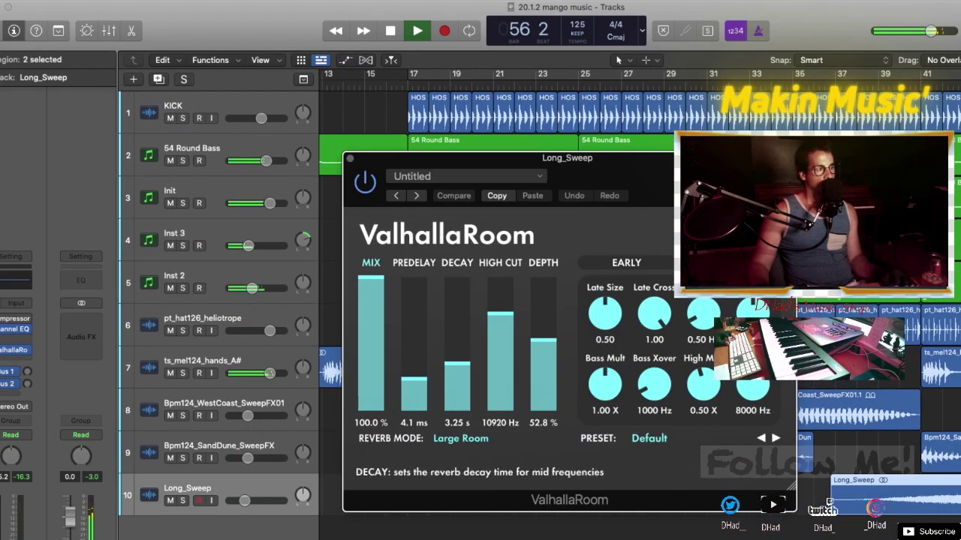
drag(543, 341, 501, 341)
key(super+w)
key(space)
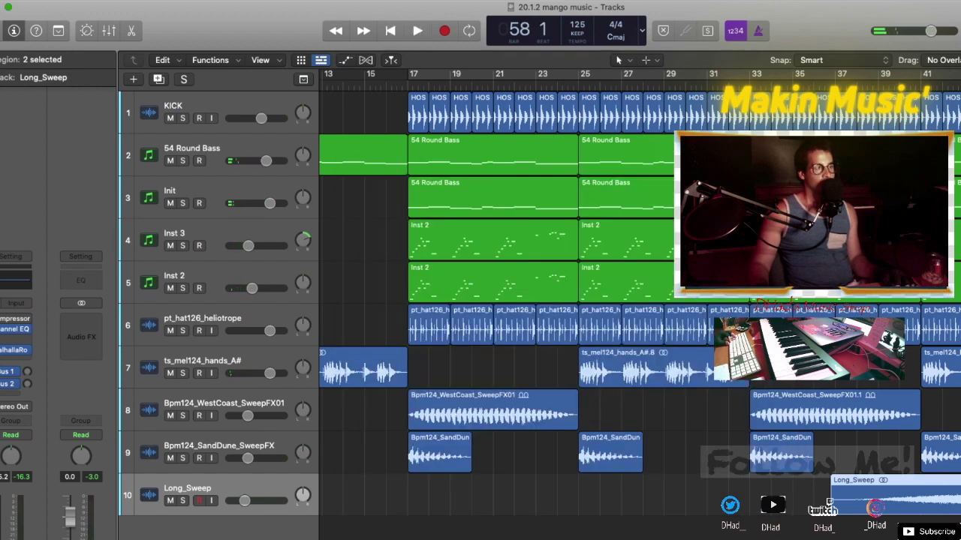
Play the song from the beginning and copy the ValhallaRoom reverb from ts_mel124_hands_A# onto the Bpm124_SandDune_SweepFX track
key(Return)
key(space)
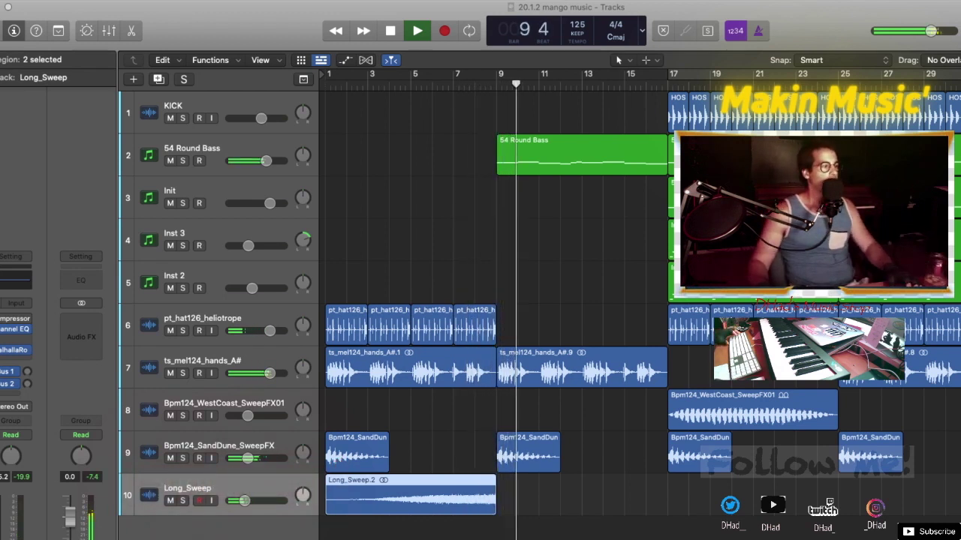
click(218, 446)
click(27, 351)
key(Escape)
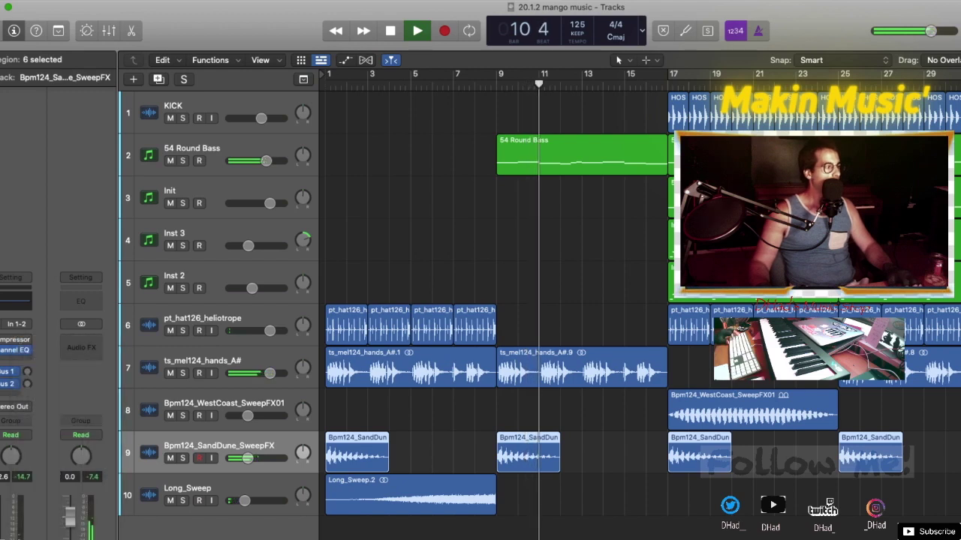
key(x)
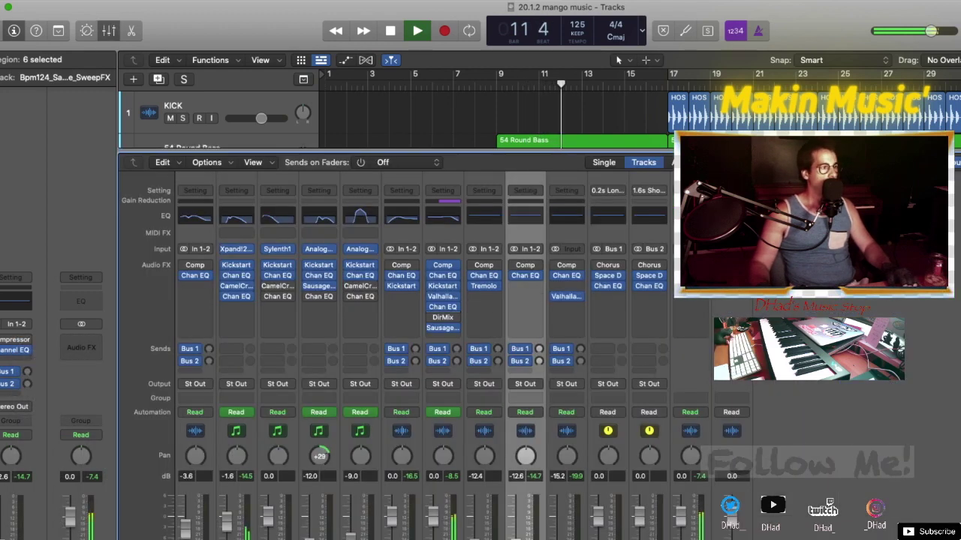
drag(442, 296, 525, 298)
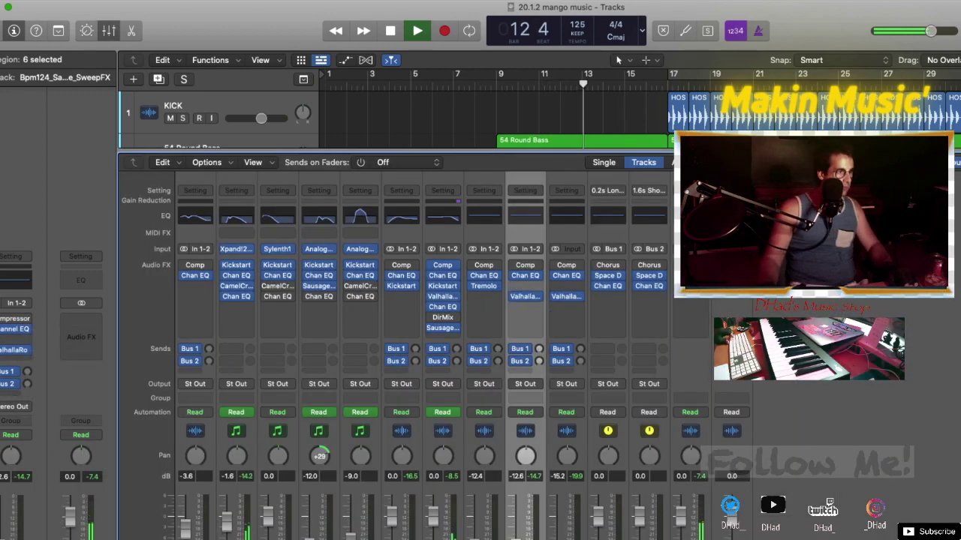
Check the ValhallaRoom settings on Bpm124_SandDune_SweepFX and on ts_mel124_hands_A#
click(525, 297)
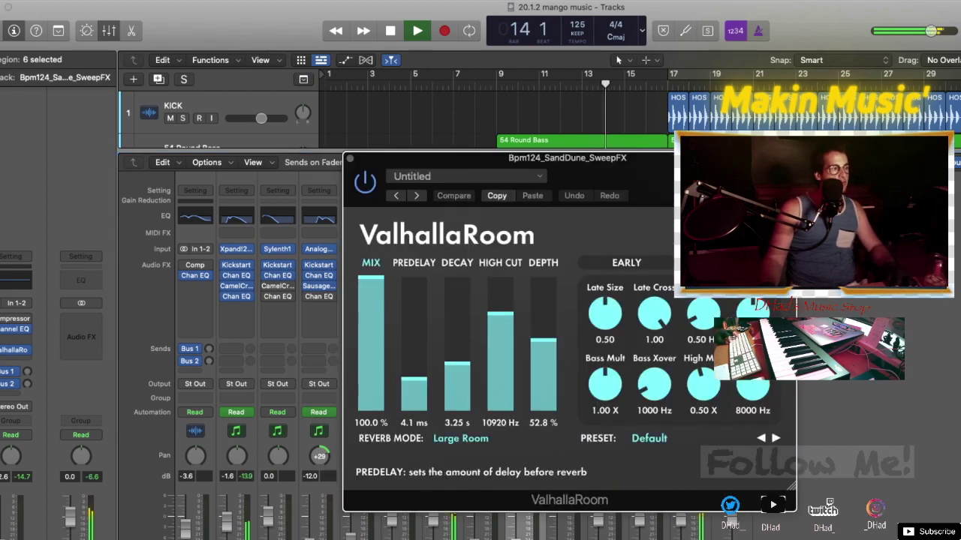
key(x)
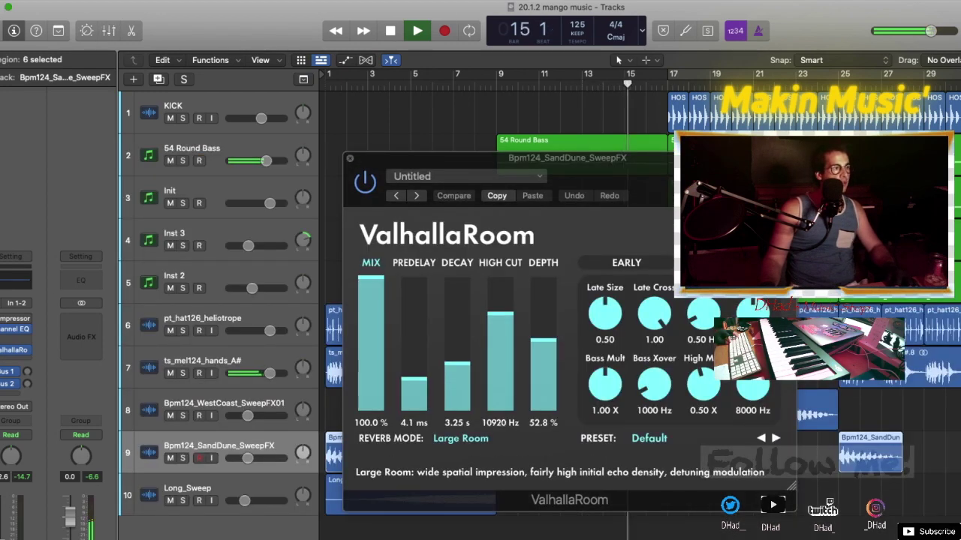
key(v)
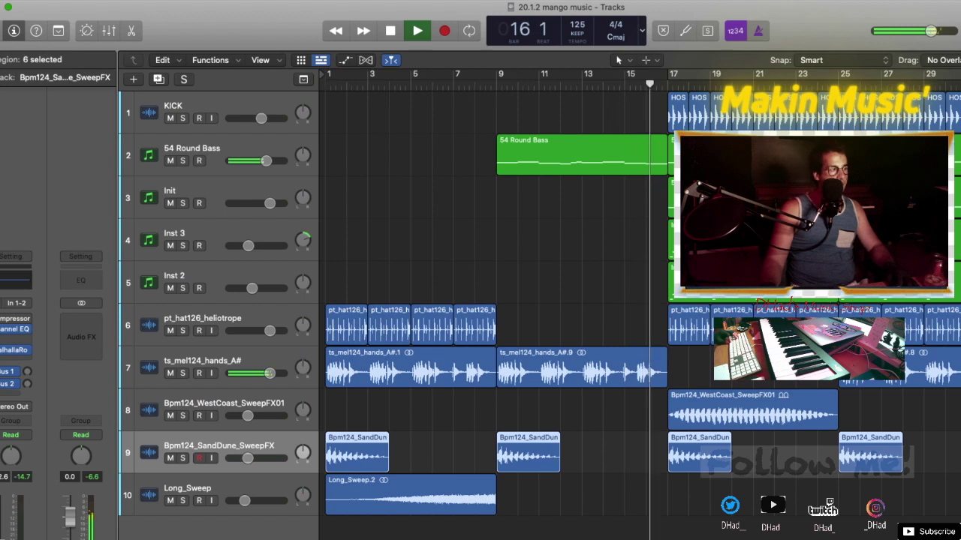
click(203, 361)
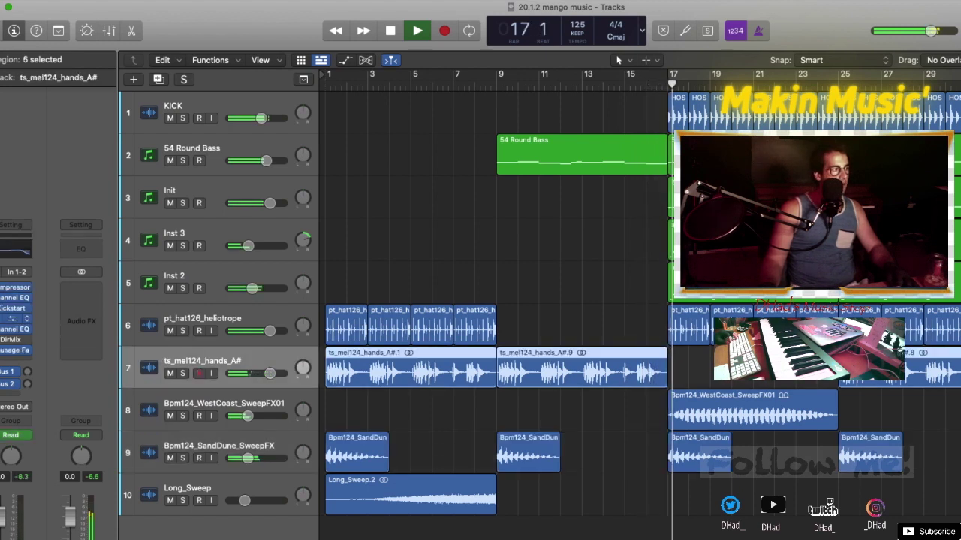
key(v)
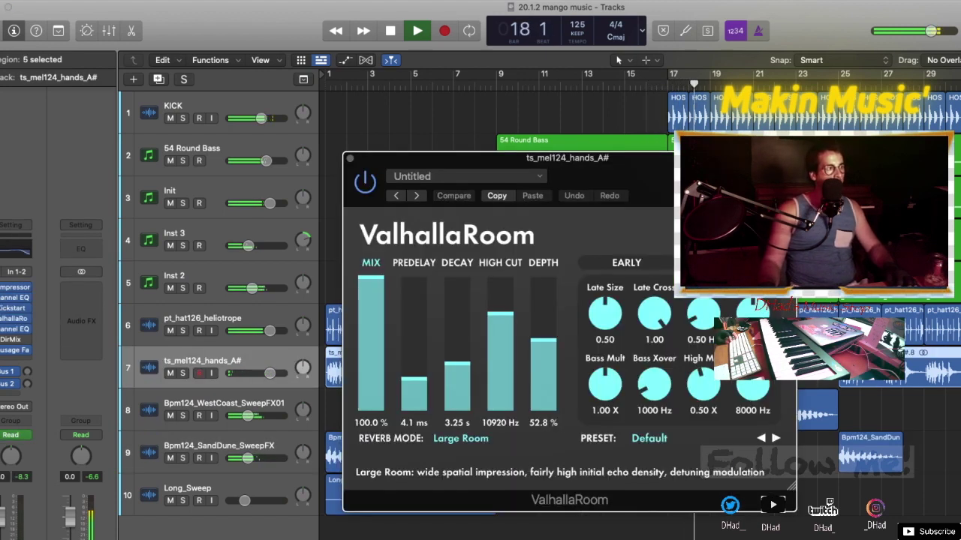
key(v)
Repeat the ts_mel124_hands_A#.9 region so a copy starts at bar 17, and stop playback
click(582, 368)
key(super+r)
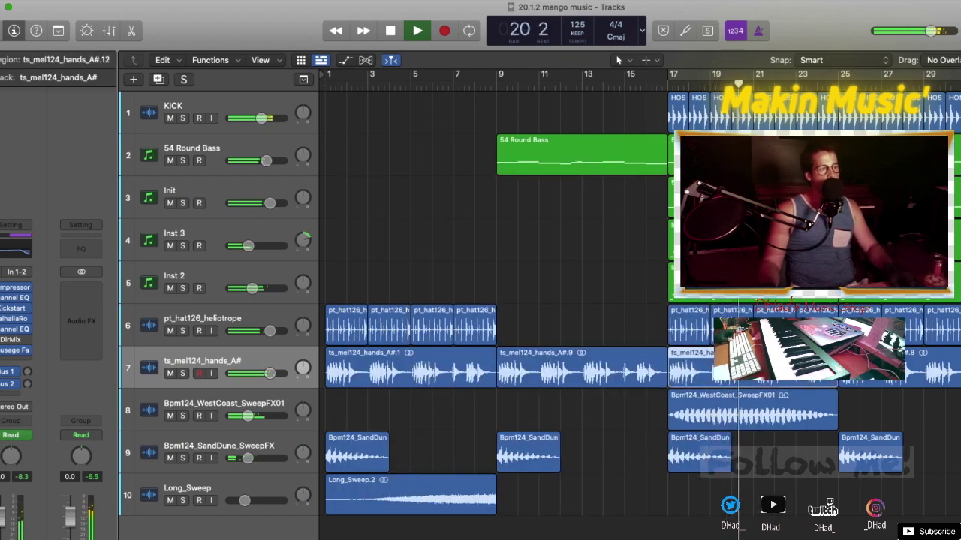
key(space)
Raise the Kickstart Mix automation on ts_mel124_hands_A# from 0.29 to 1.00 at bar 17, and play the result
click(225, 361)
key(a)
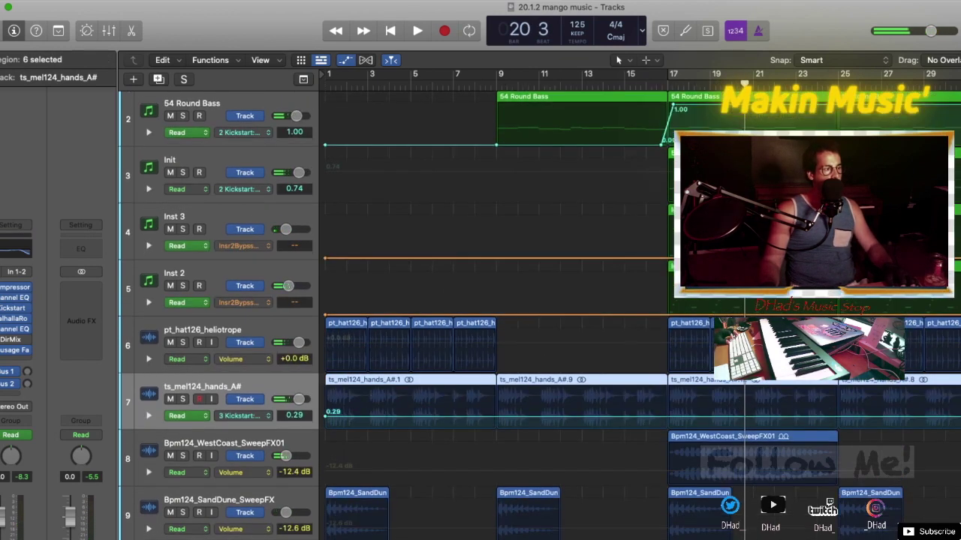
click(667, 417)
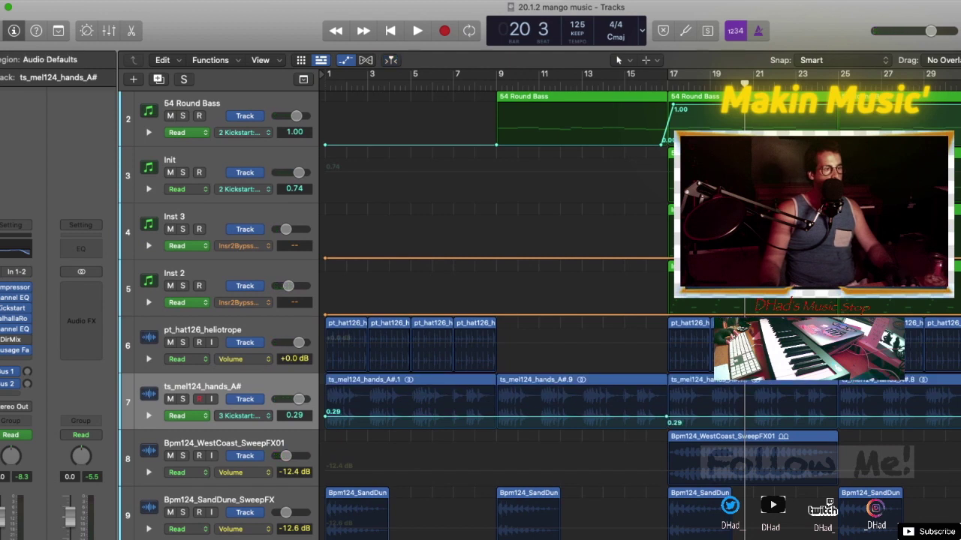
drag(667, 418, 667, 392)
key(space)
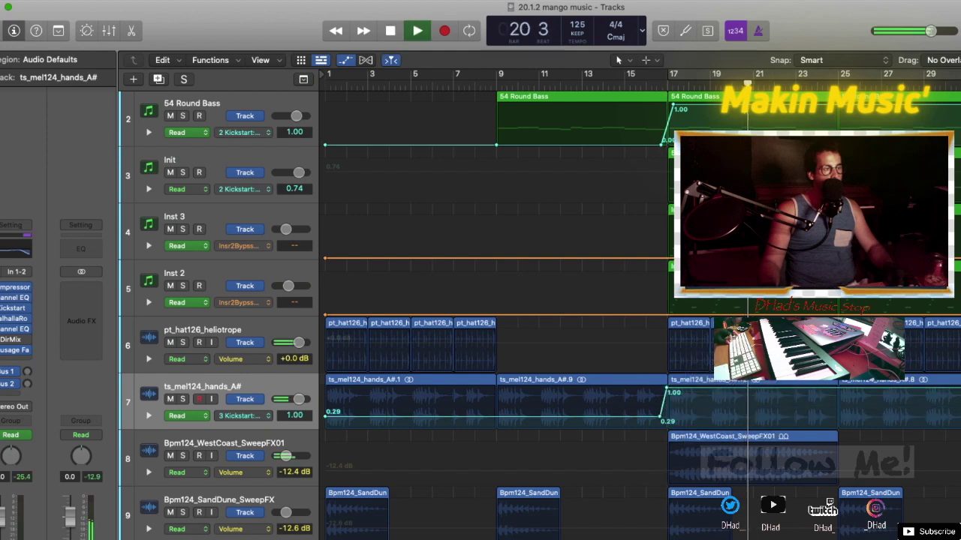
key(a)
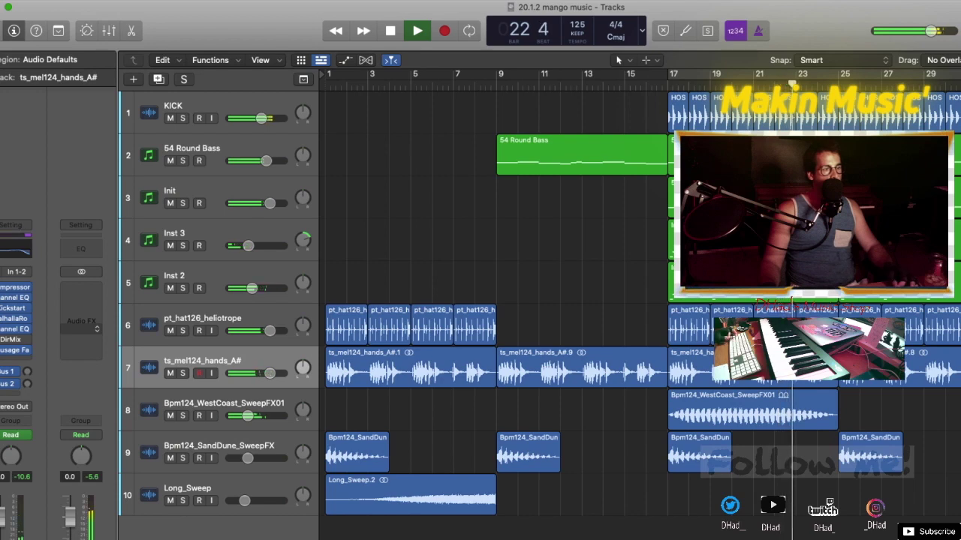
Add Volume automation to ts_mel124_hands_A# that lowers it from +0.0 dB to -8.5 dB between bars 17 and 33
key(a)
key(a)
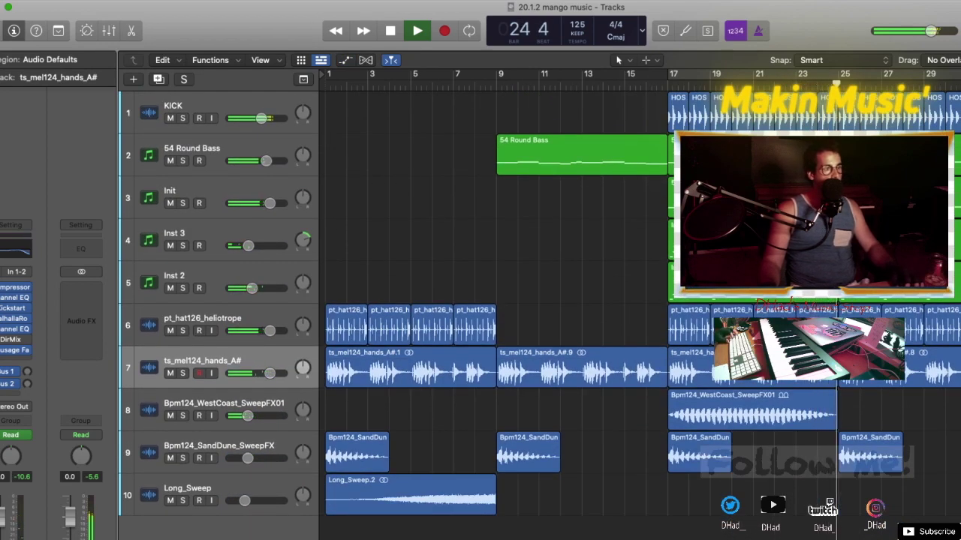
key(a)
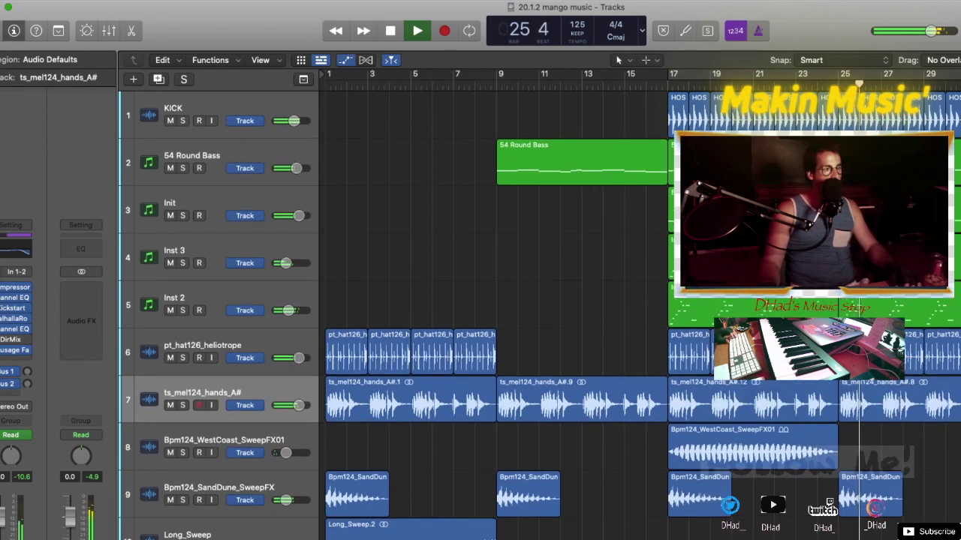
click(244, 418)
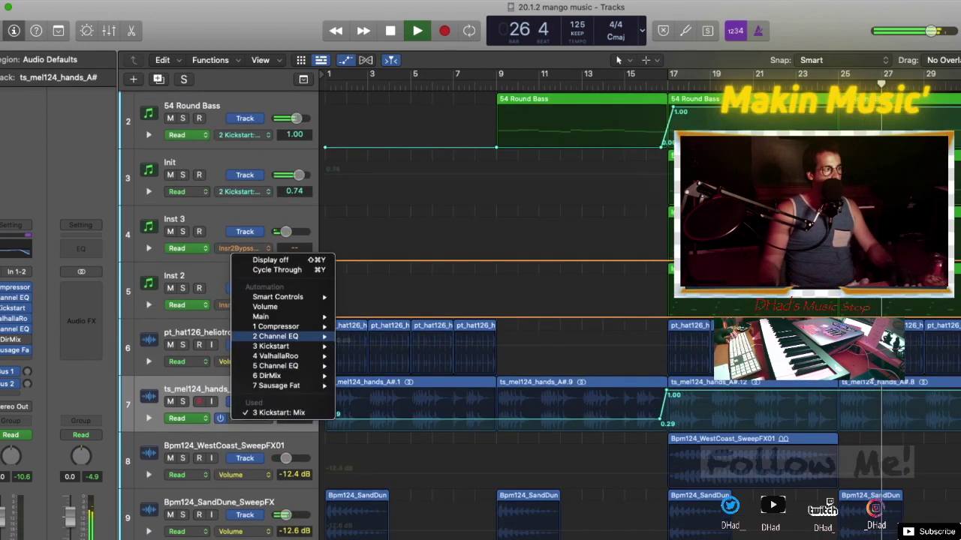
click(267, 307)
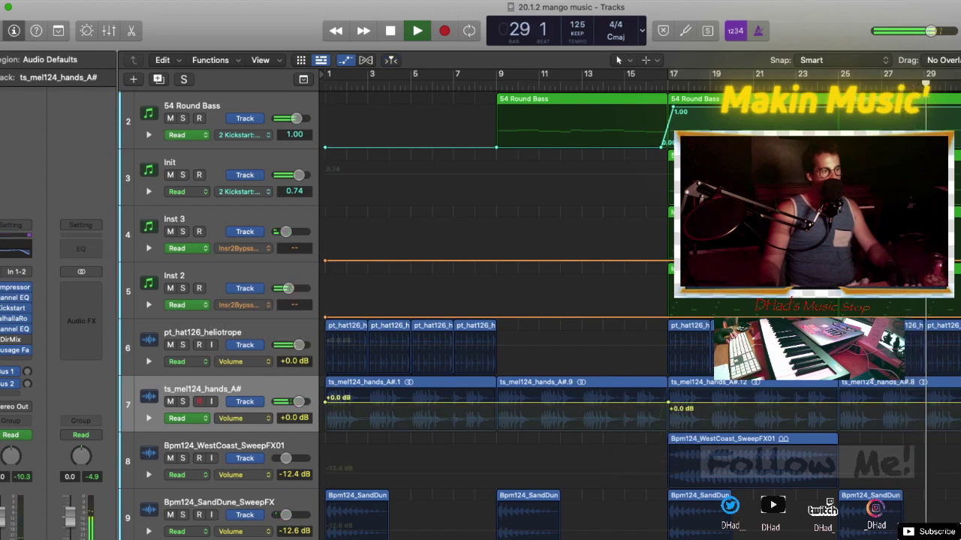
click(657, 402)
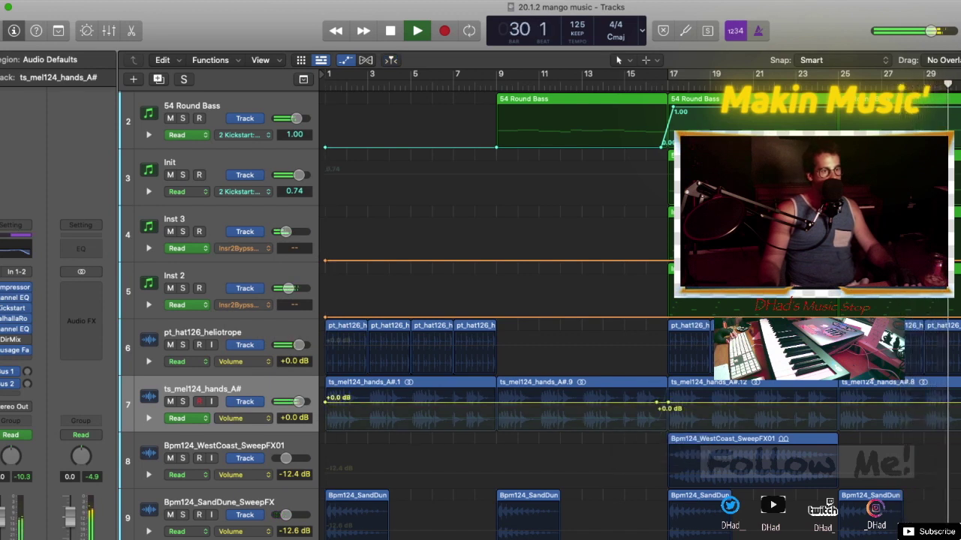
drag(668, 402, 668, 412)
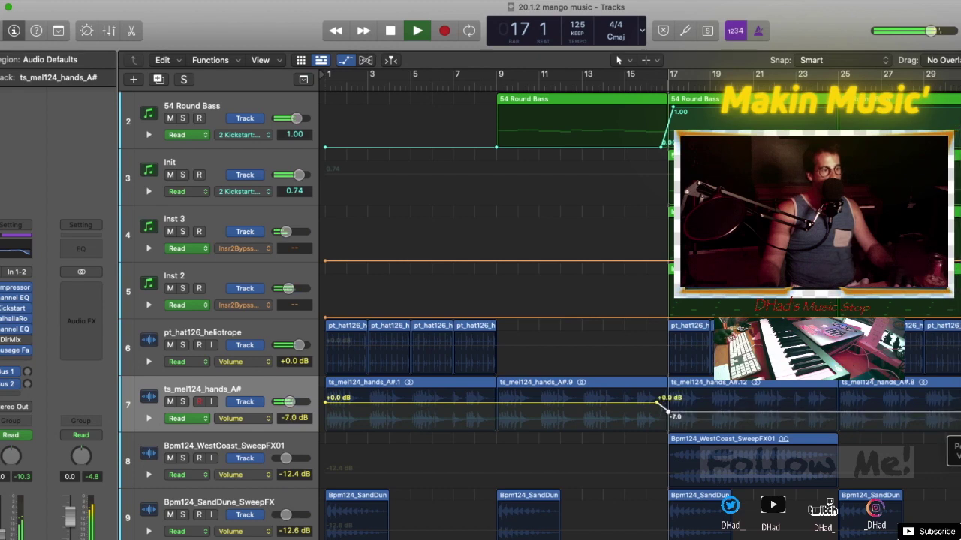
key(a)
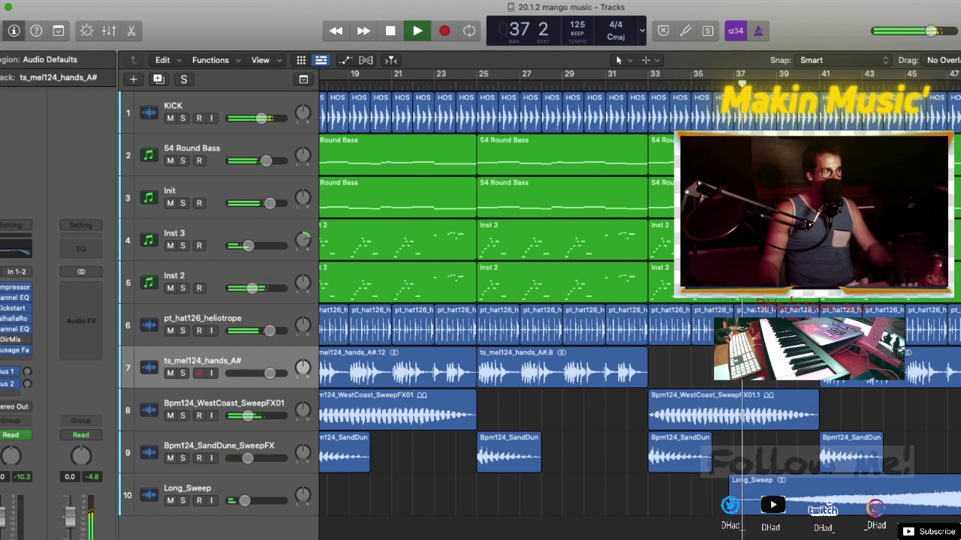
Lower the 54 Round Bass volume to -4.0 dB, and reset the Inst 2 and Inst 3 volumes to their default
drag(266, 161, 248, 160)
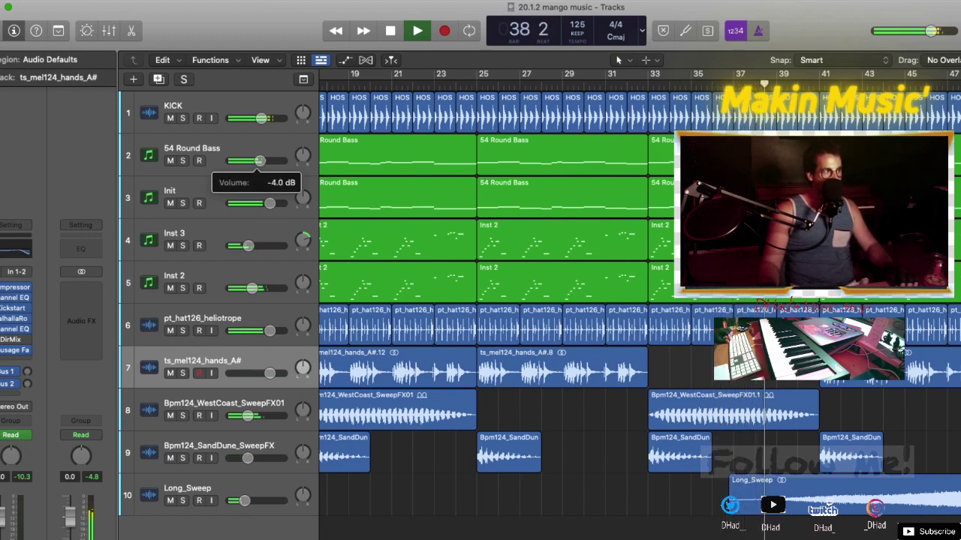
alt+click(252, 289)
alt+click(248, 246)
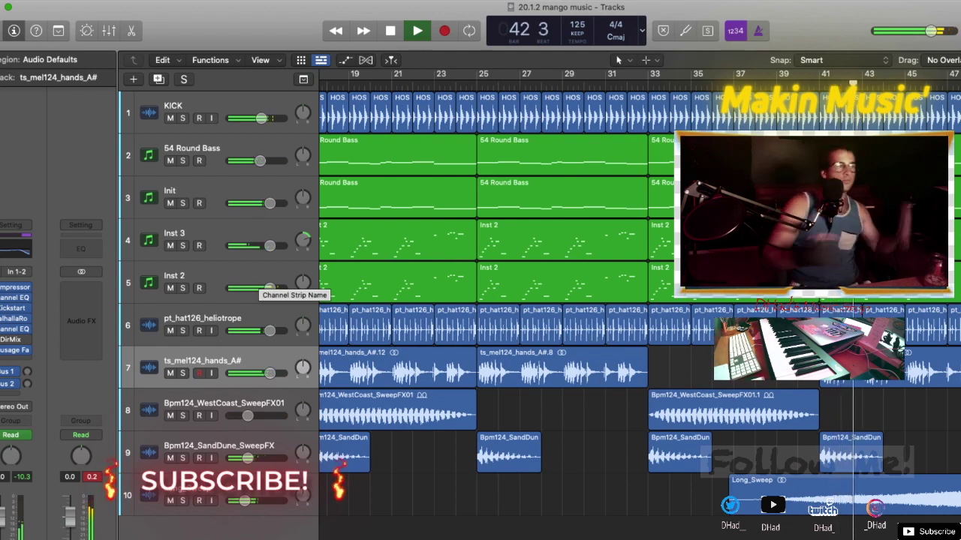
Drop the Volume automation of ts_mel124_hands_A# from +0.0 dB to -16.8 dB at bar 41, and hide the automation
key(a)
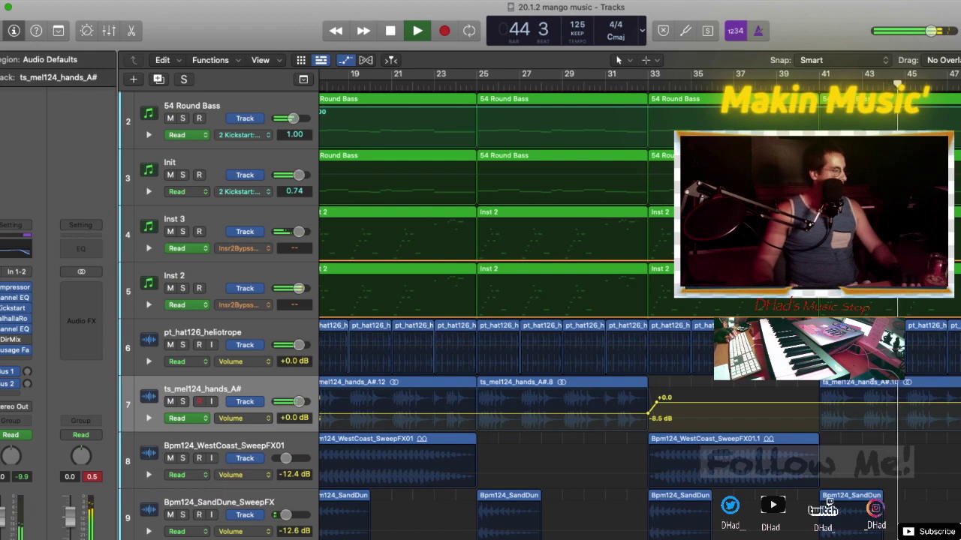
click(808, 403)
drag(819, 409, 820, 424)
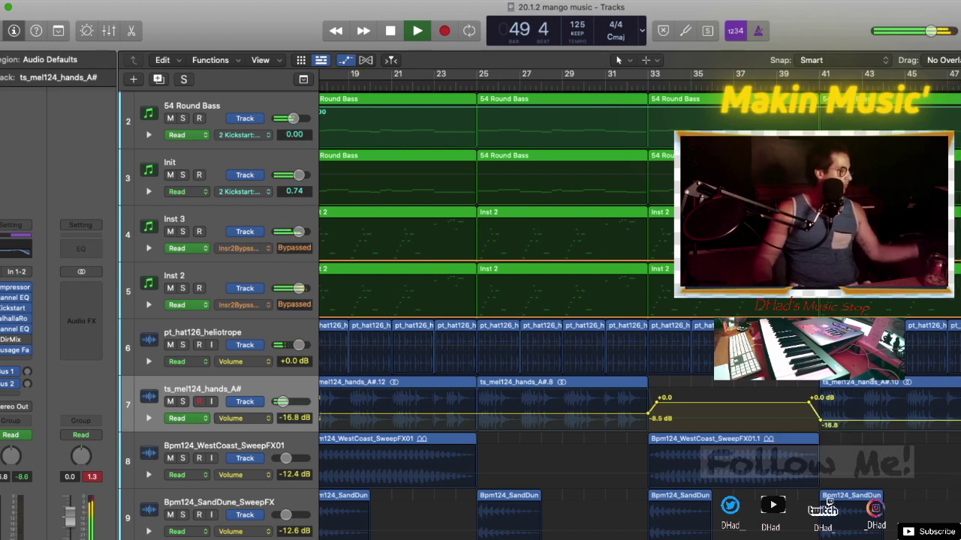
key(a)
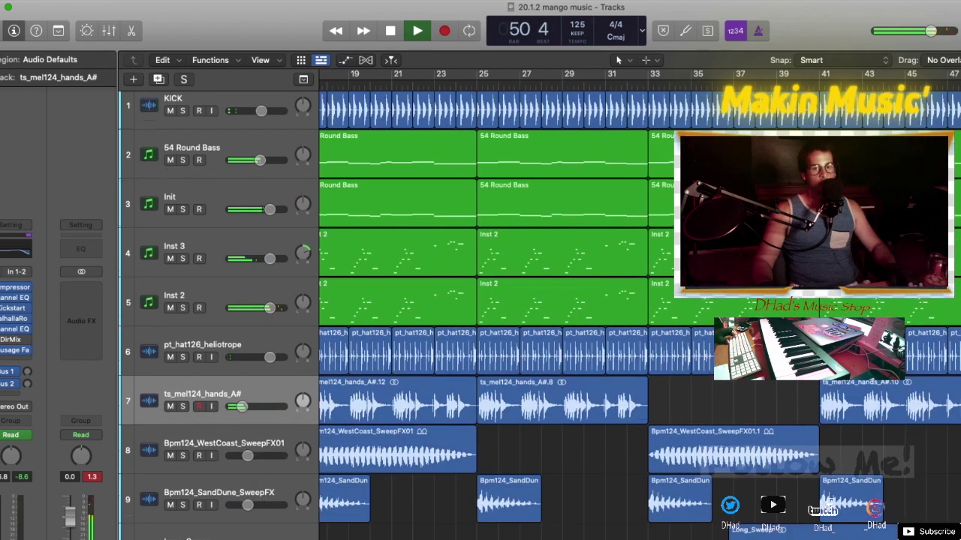
Play the arrangement from the beginning with the whole track stack and all sections in sight
key(super+Up)
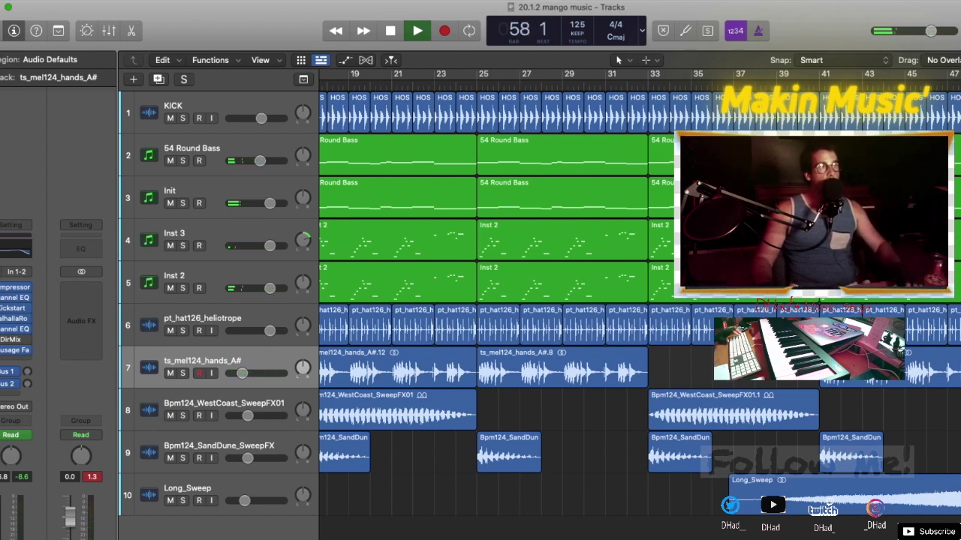
key(Return)
key(space)
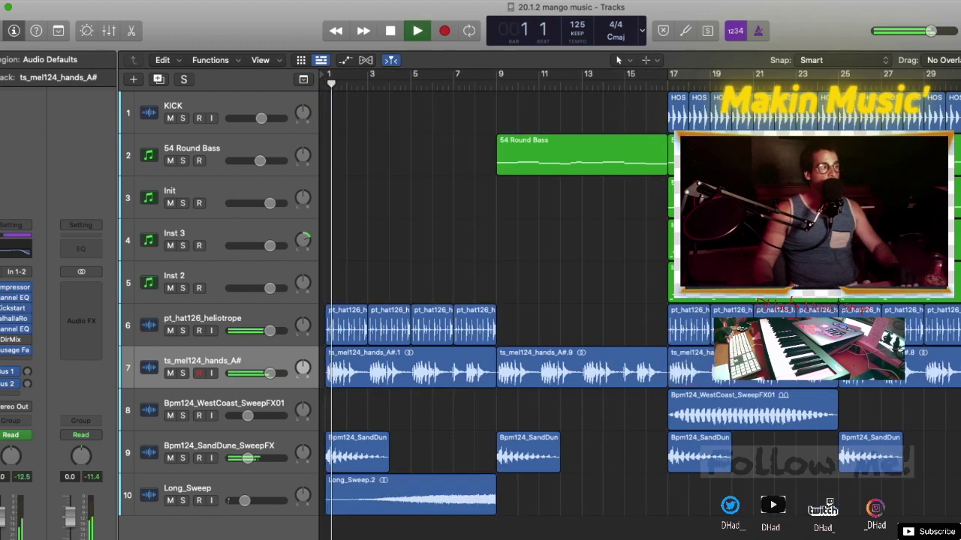
key(super+Up)
key(super+Left)
key(super+Left)
key(super+Down)
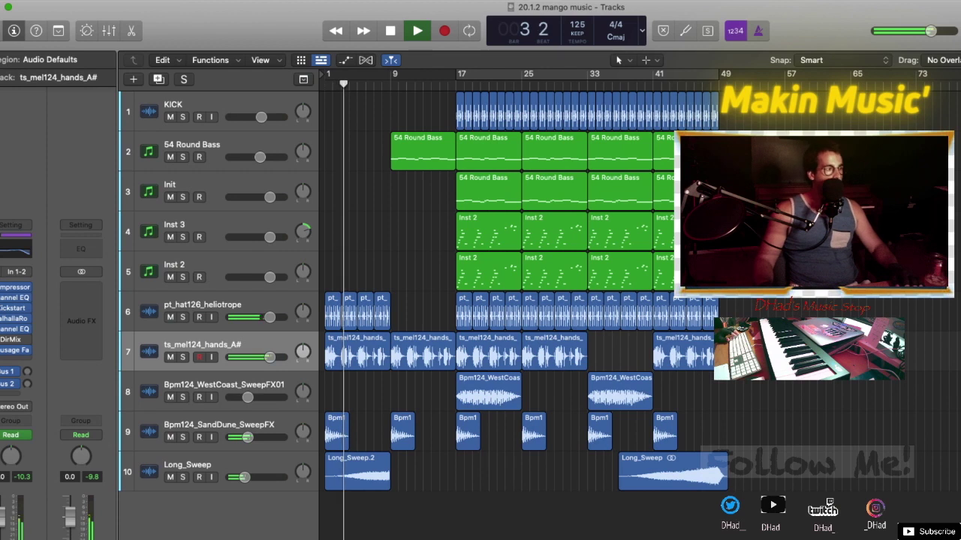
Raise the Fatness of Sausage Fattener on ts_mel124_hands_A# to 47.0 %
click(203, 346)
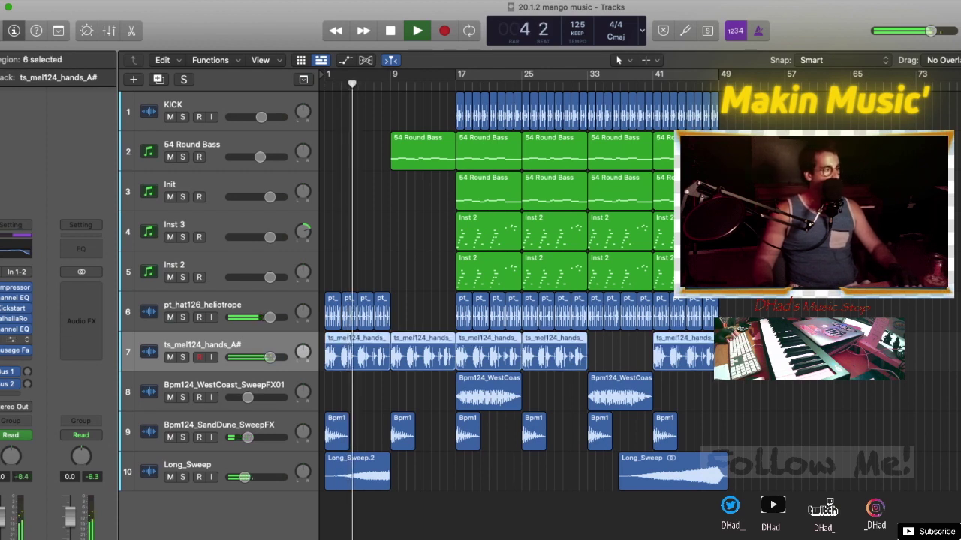
click(15, 350)
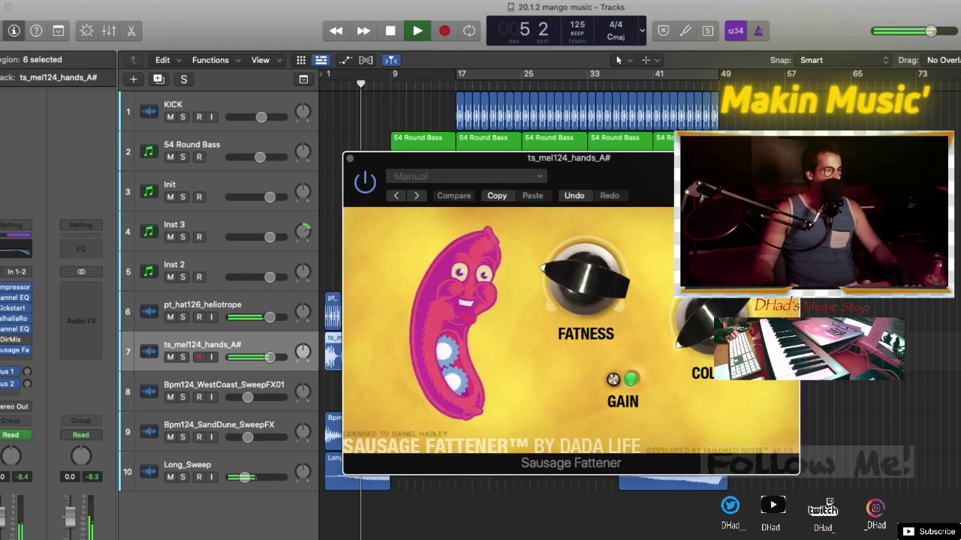
drag(585, 278, 585, 240)
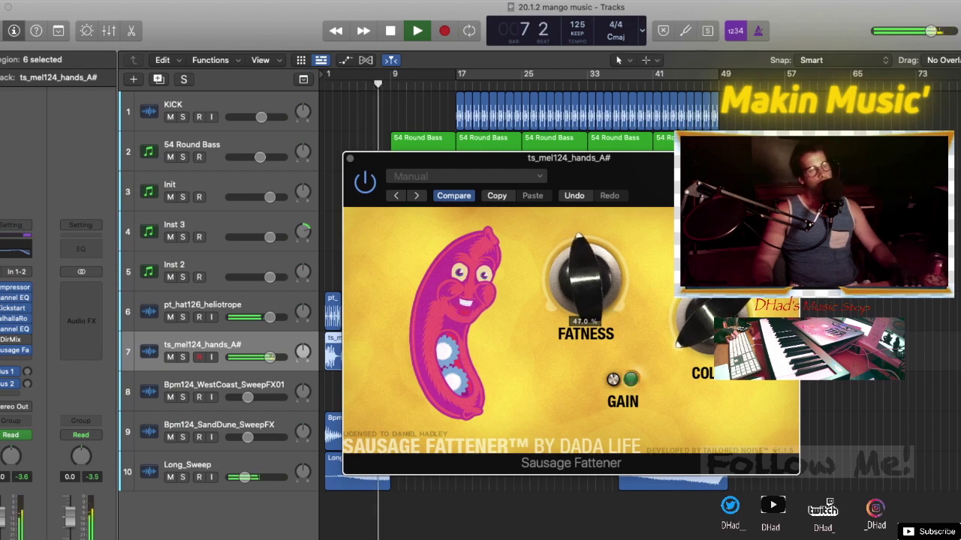
click(349, 159)
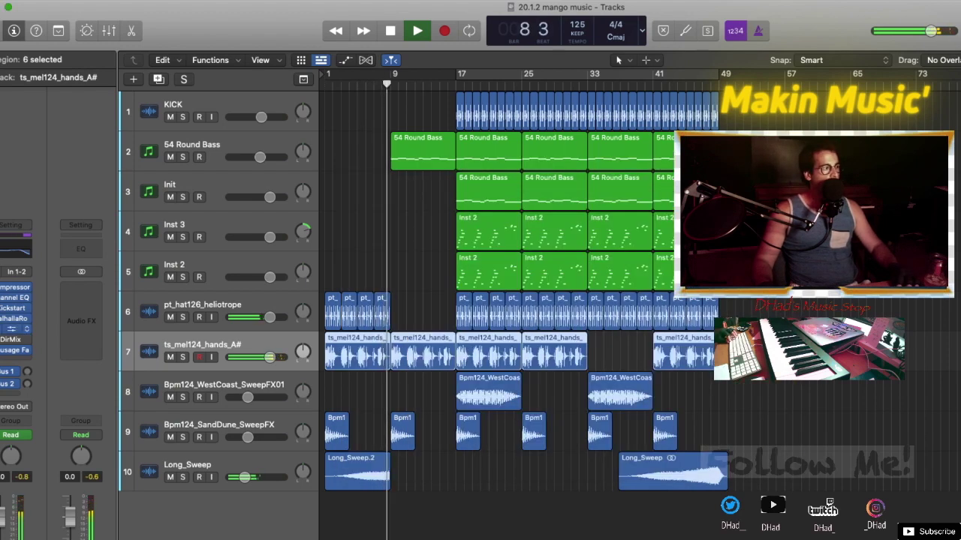
Cut two bands in the ts_mel124_hands_A# Channel EQ: -20.6 dB at 1100 Hz and -13.8 dB at 1440 Hz
click(13, 330)
drag(617, 308, 627, 351)
scroll(623, 347, up, 5)
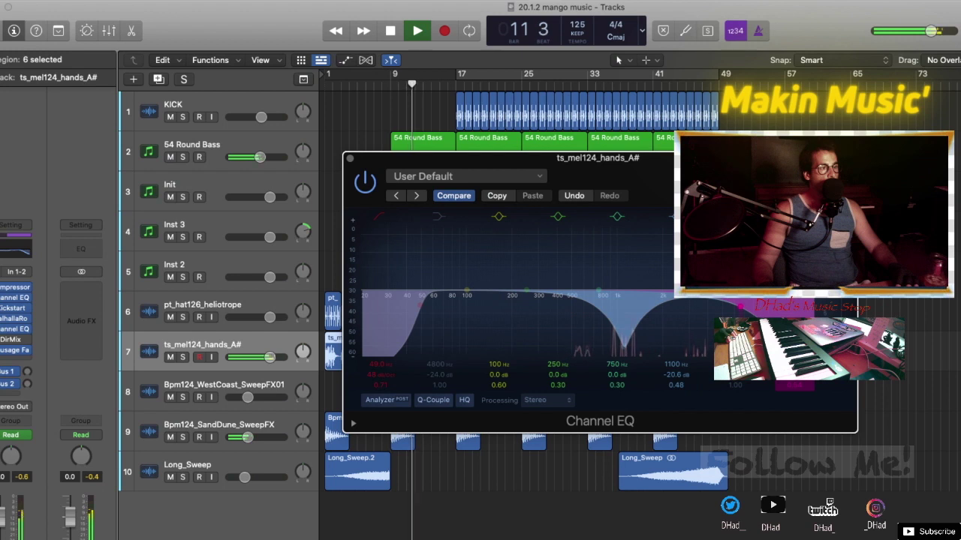
drag(466, 290, 642, 344)
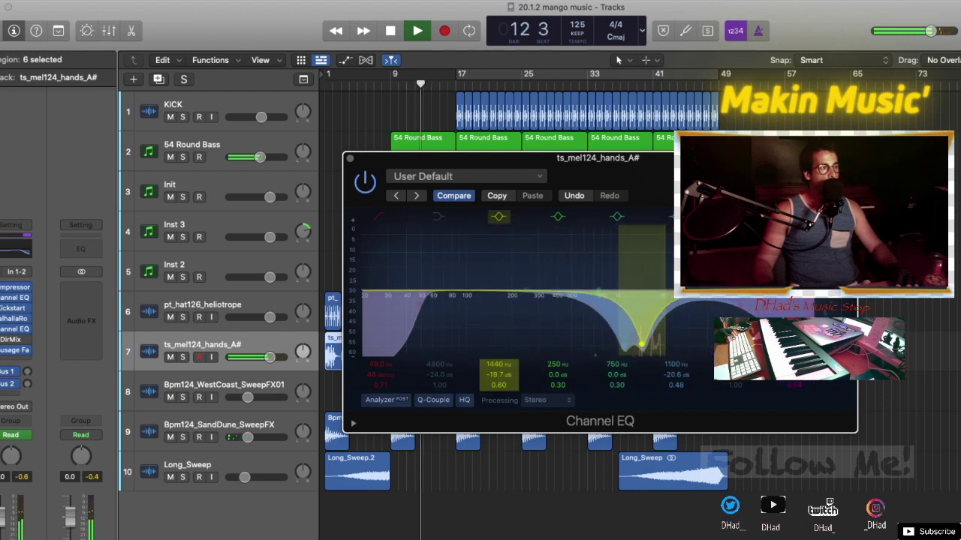
Cut 5.5 dB at 685 Hz with Q 0.83 in the melody's Channel EQ, and raise its low cut to just below 500 Hz
drag(617, 292, 593, 315)
scroll(593, 316, up, 5)
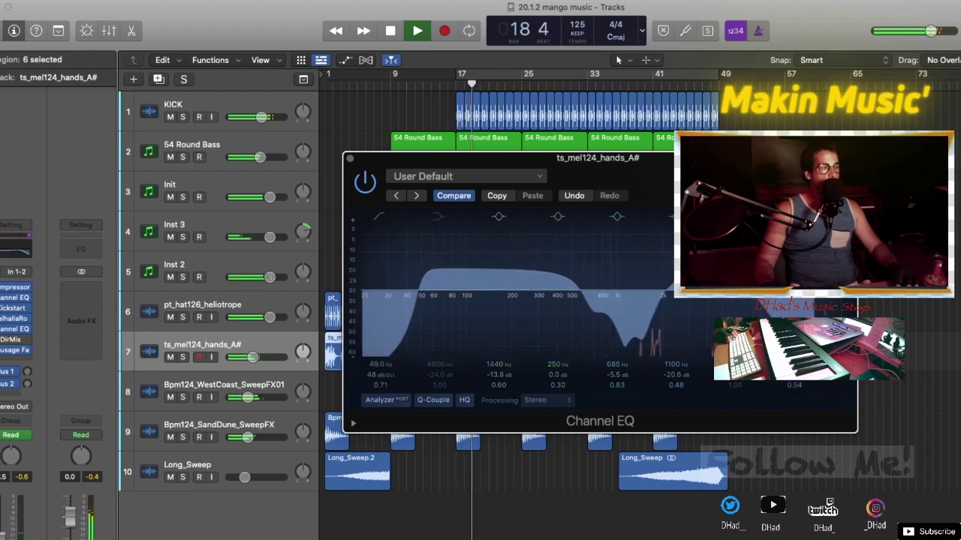
drag(419, 303, 566, 304)
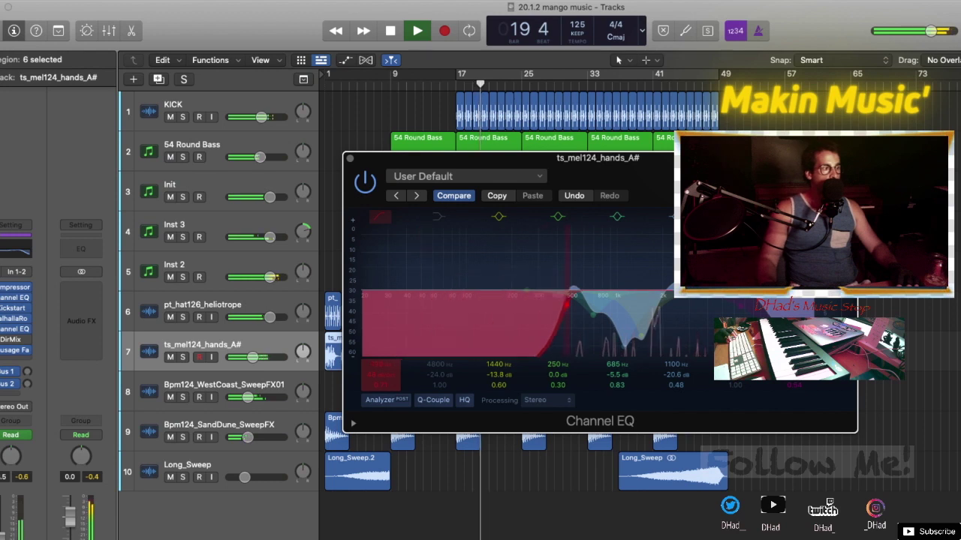
click(350, 158)
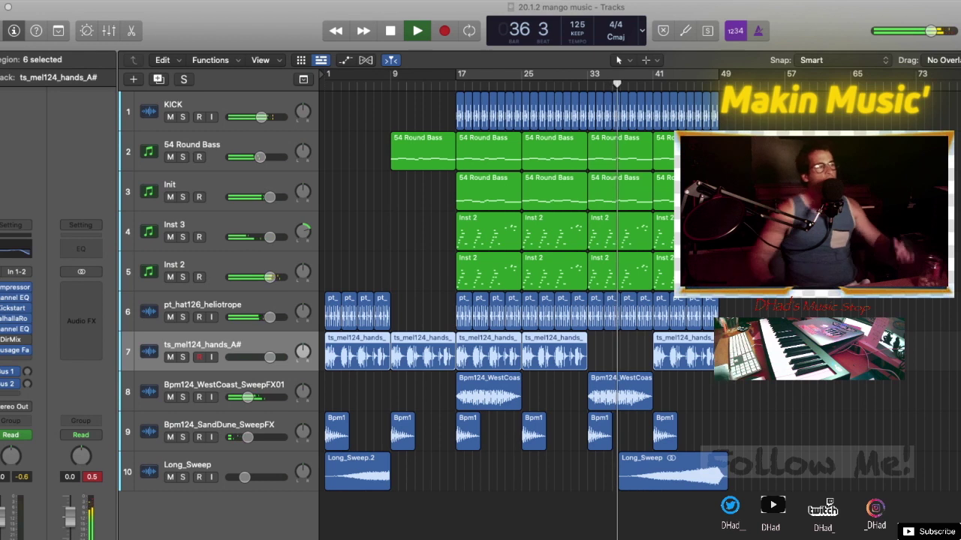
Lower the Inst 2 volume slightly, and move the later Long_Sweep region so that it starts at bar 29
drag(269, 277, 255, 277)
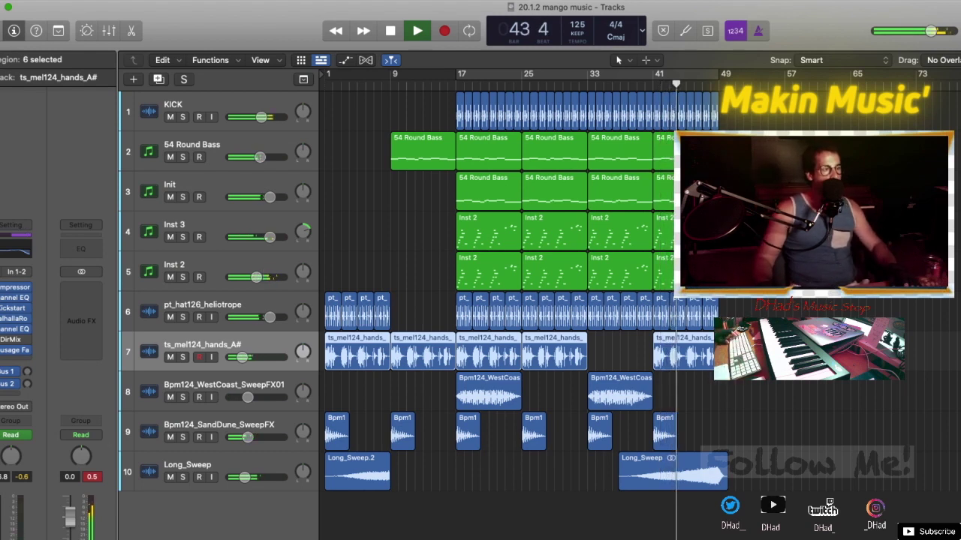
drag(646, 473, 589, 473)
key(super+Down)
key(super+Down)
key(super+Down)
key(super+Right)
key(super+Right)
key(super+Right)
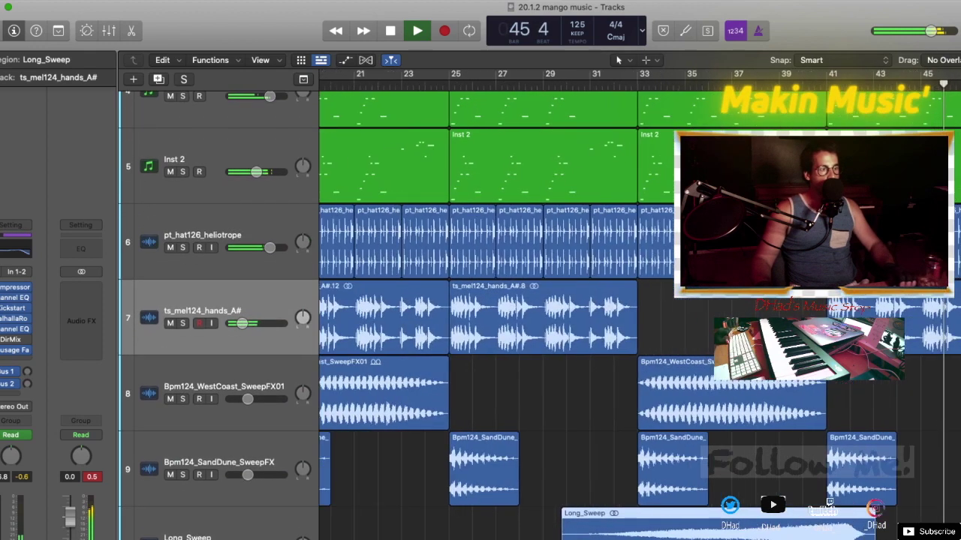
drag(592, 526, 573, 526)
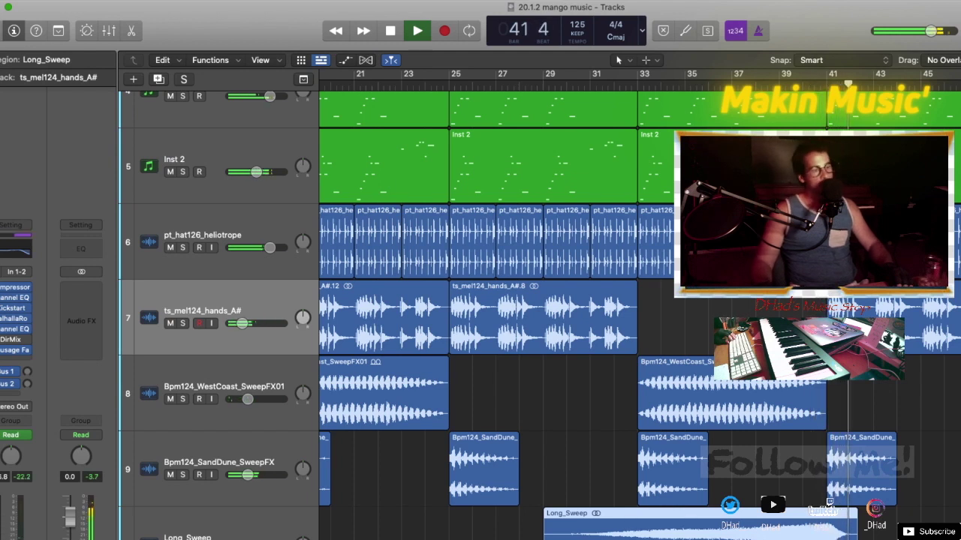
Set the ValhallaRoom decay on Bpm124_SandDune_SweepFX to 11.12 s, and listen to the sweep around bar 42
click(213, 463)
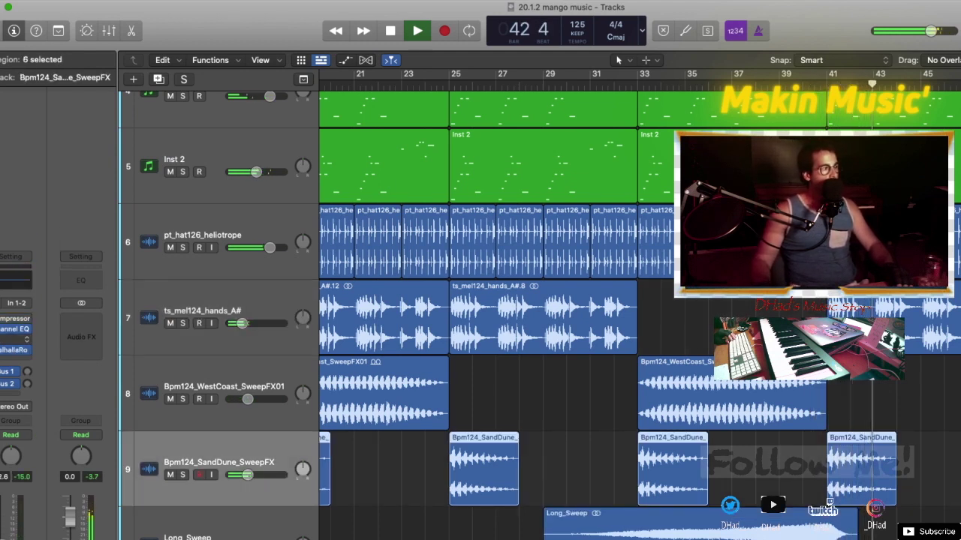
click(12, 350)
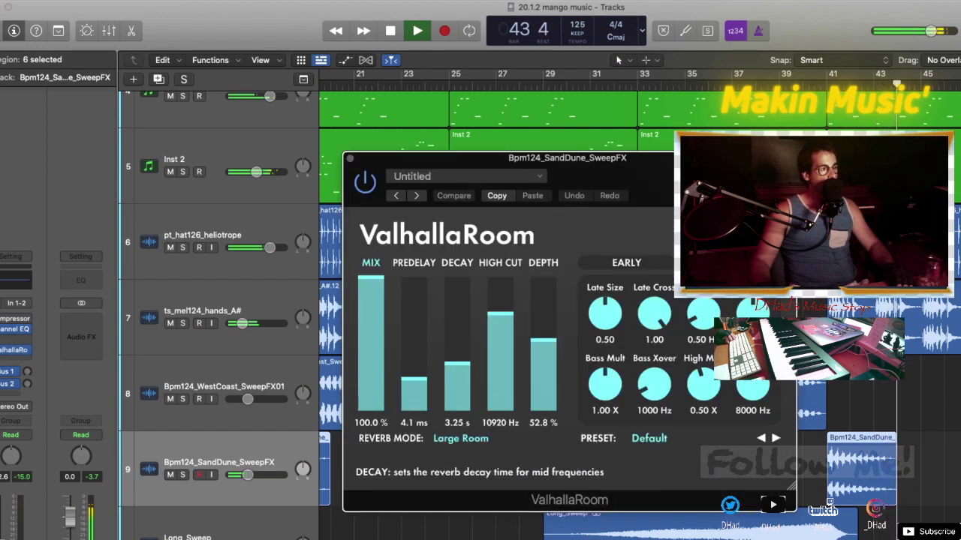
click(457, 342)
key(space)
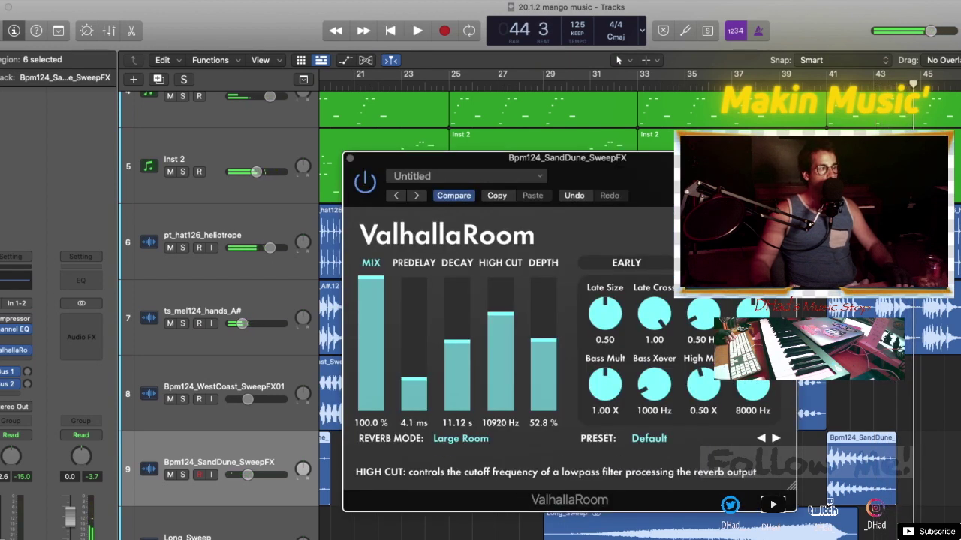
key(space)
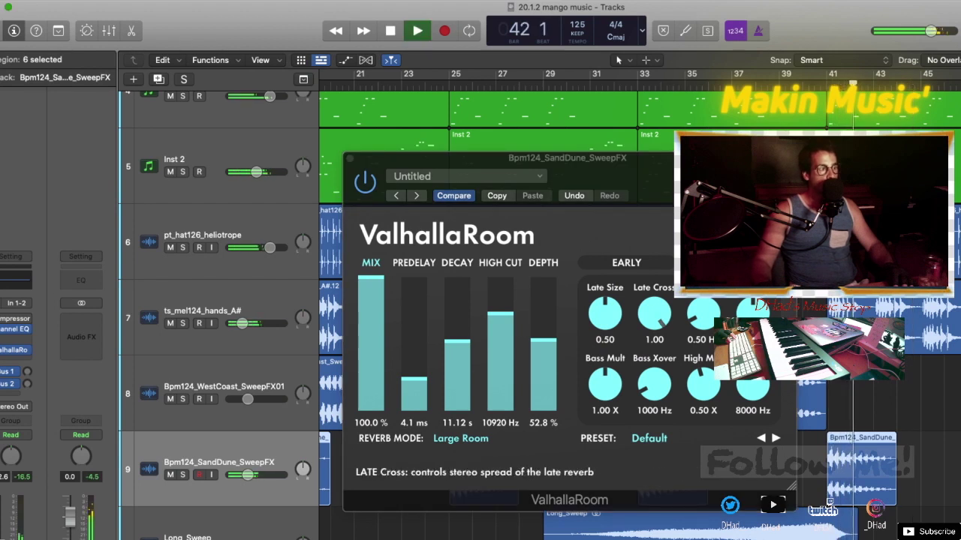
key(super+w)
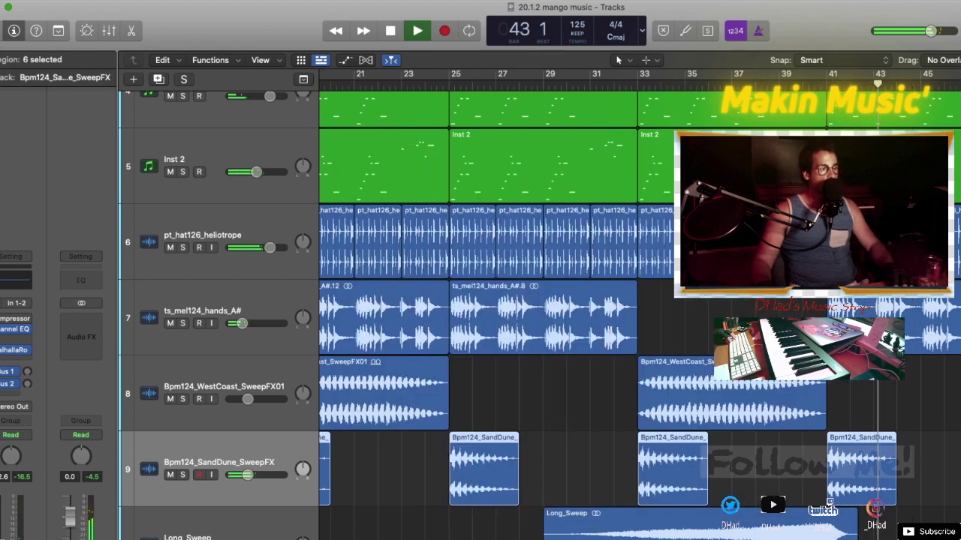
Stop playback, switch to Splice, and search the samples for "cymbal rise"
scroll(639, 300, right, 3)
scroll(639, 300, down, 5)
key(super+Up)
key(super+Up)
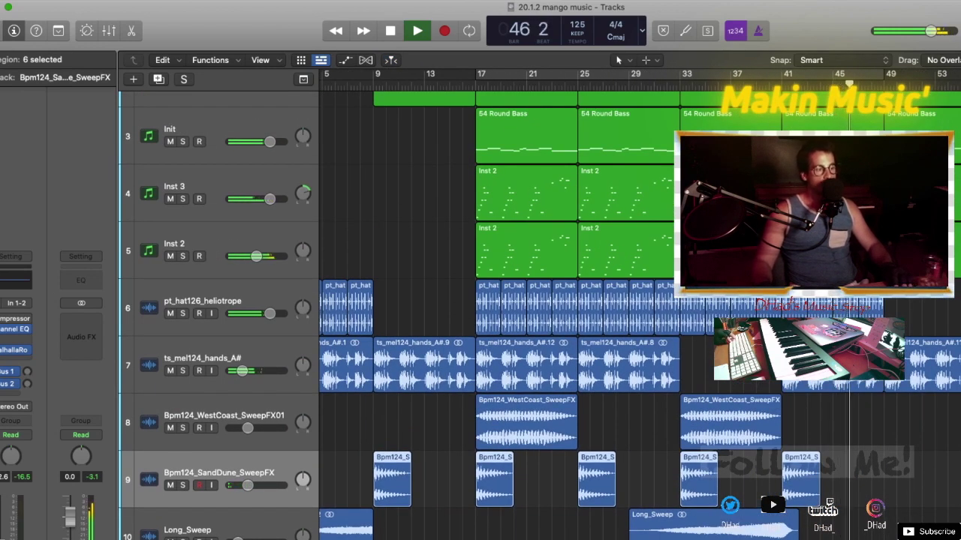
key(space)
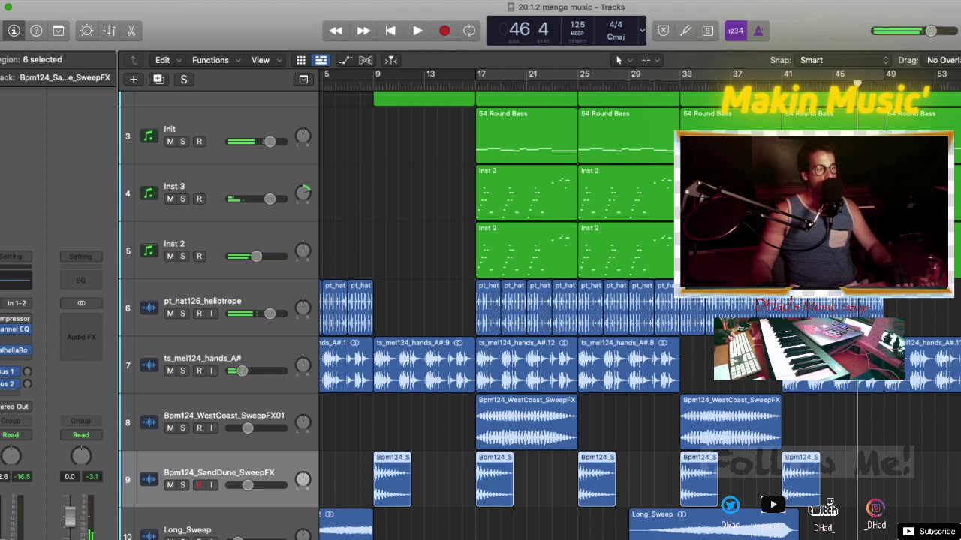
key(super+Tab)
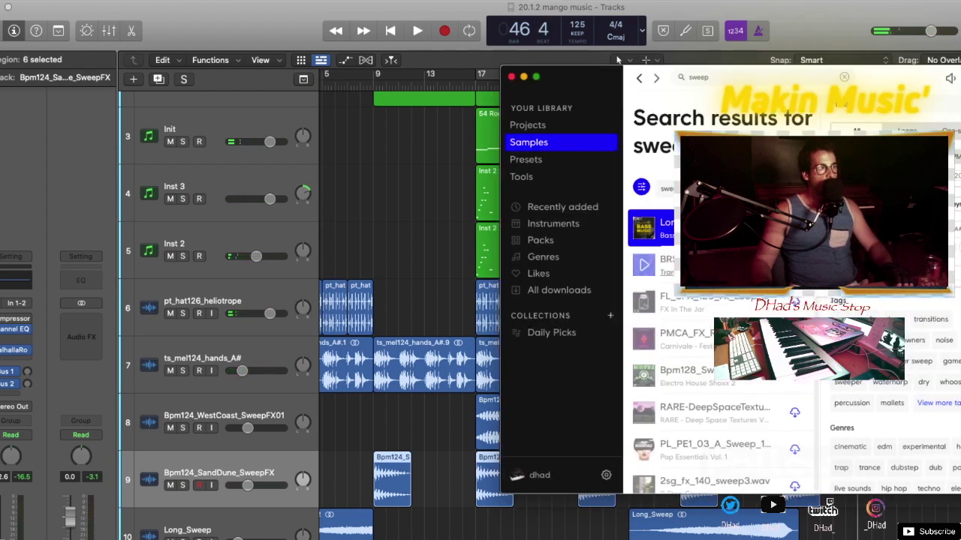
double_click(699, 77)
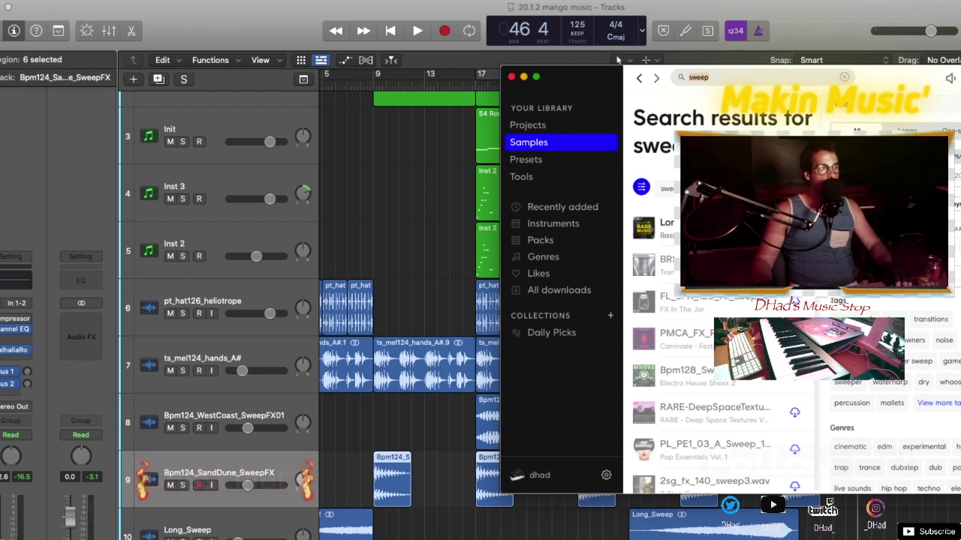
text(cymbal)
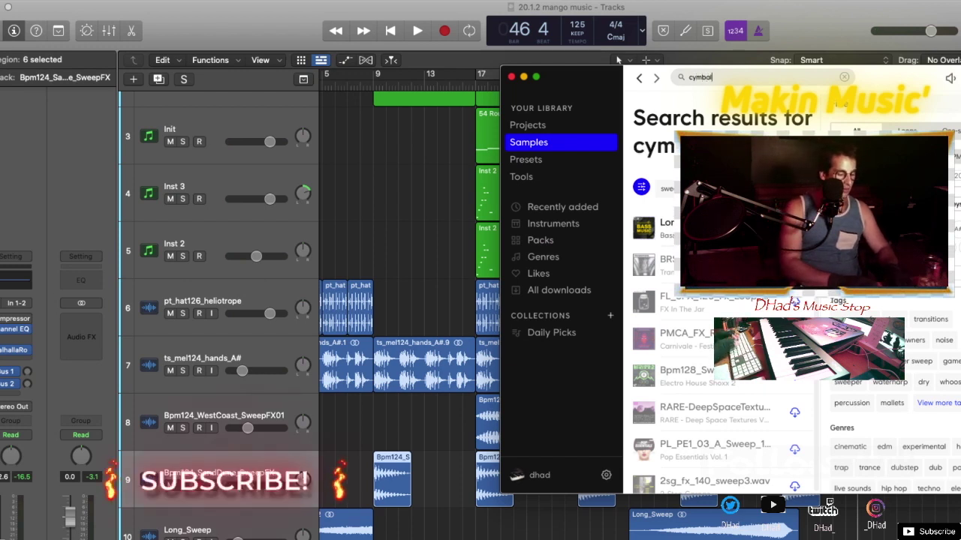
text( rise)
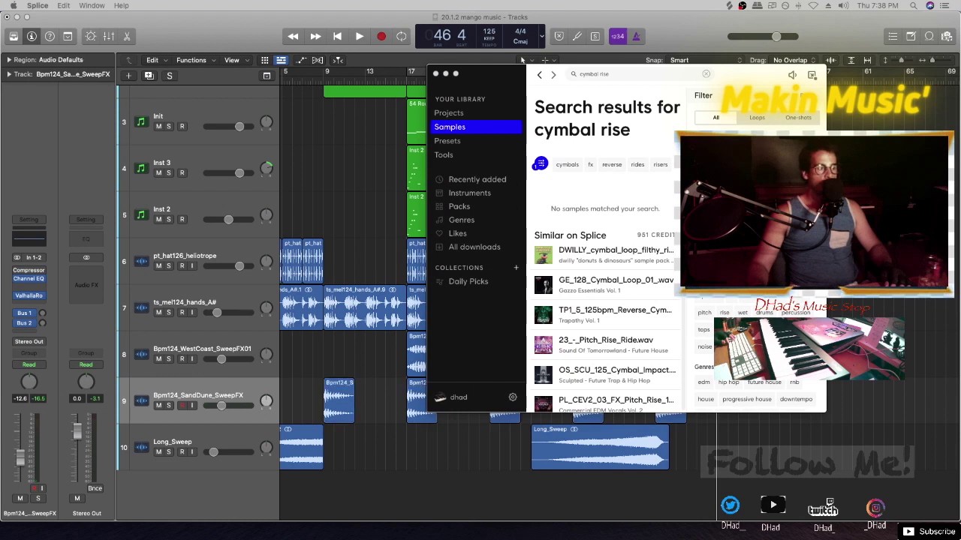
Switch back to Logic Pro and play the opening bar of the "20." project from the start
click(521, 59)
key(space)
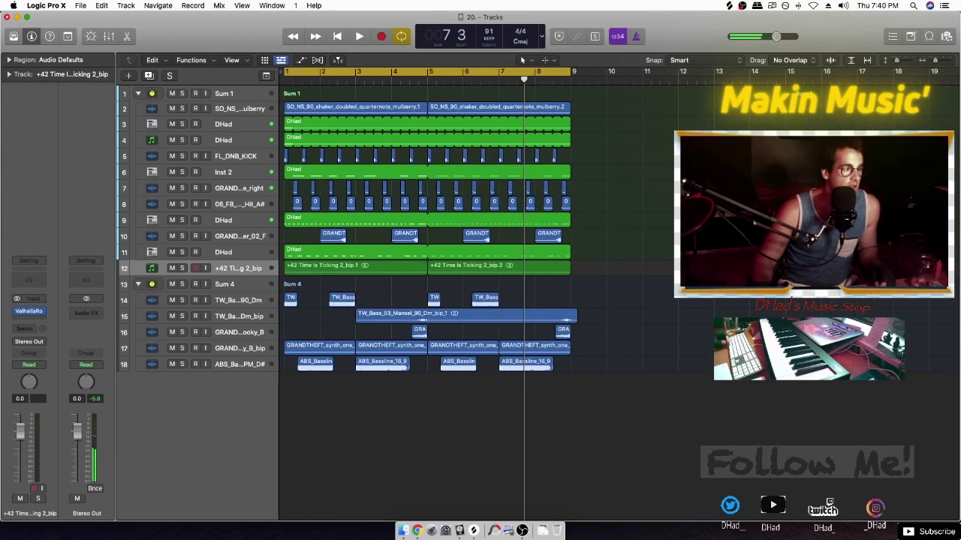
key(Return)
key(space)
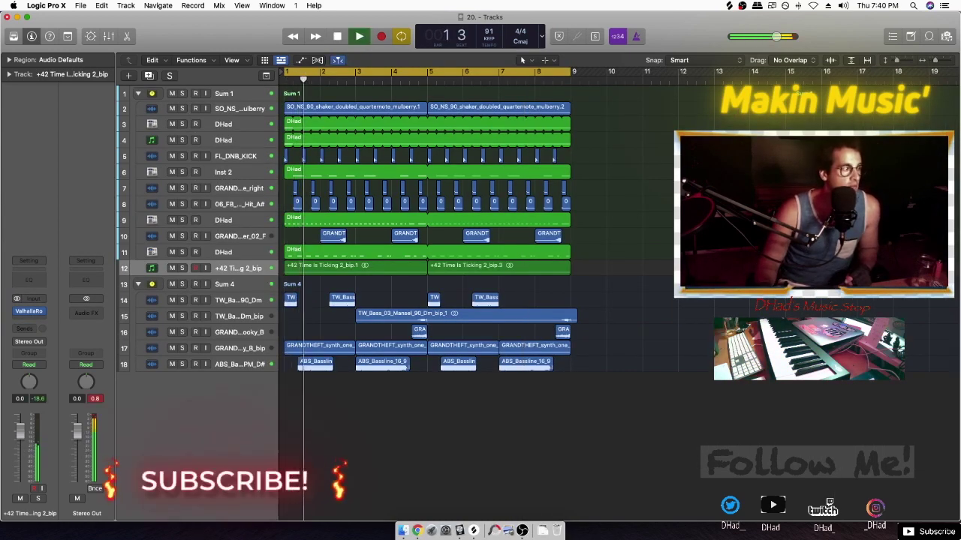
key(space)
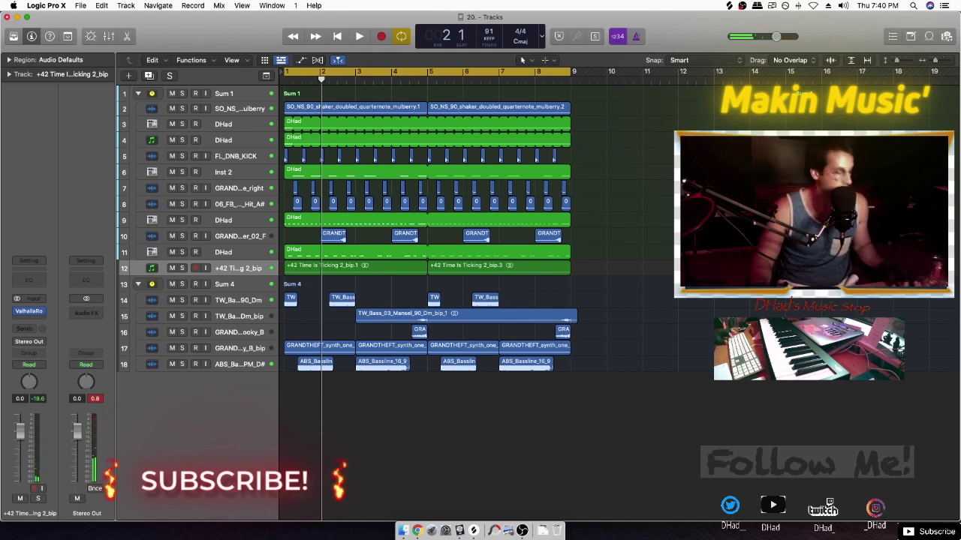
Play the "20." project and set the volume of the +42 Time Is Ticking 2_bip track to -11.6 dB
key(super+Down)
key(super+Down)
key(super+Down)
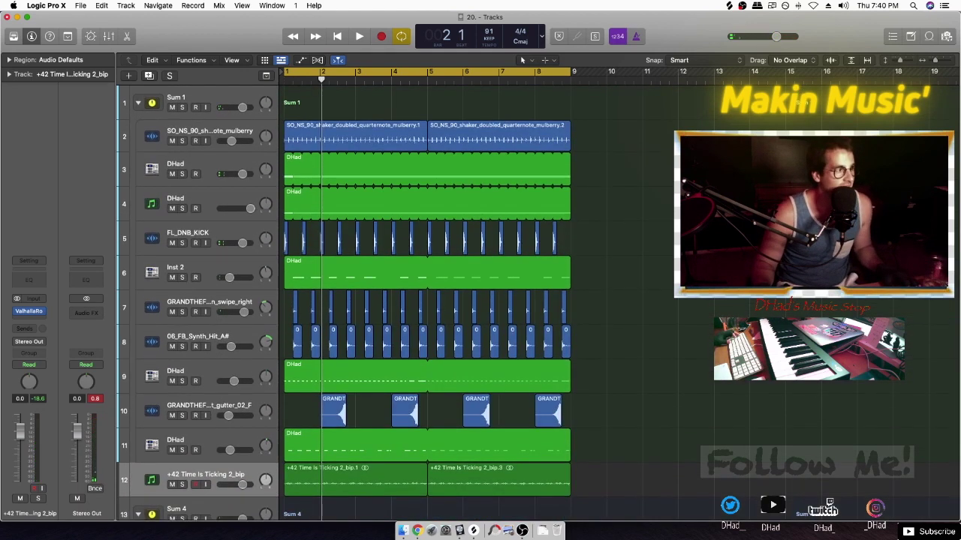
key(space)
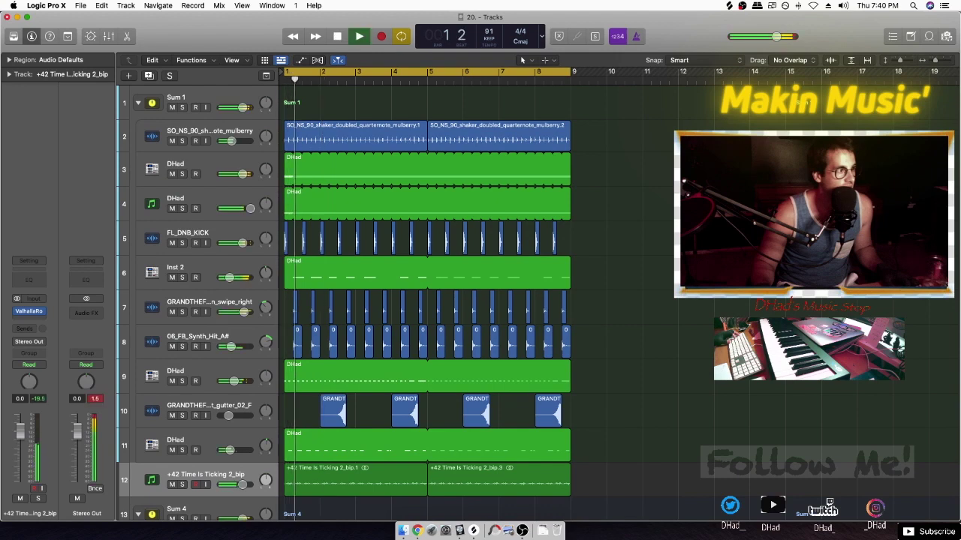
scroll(428, 300, down, 3)
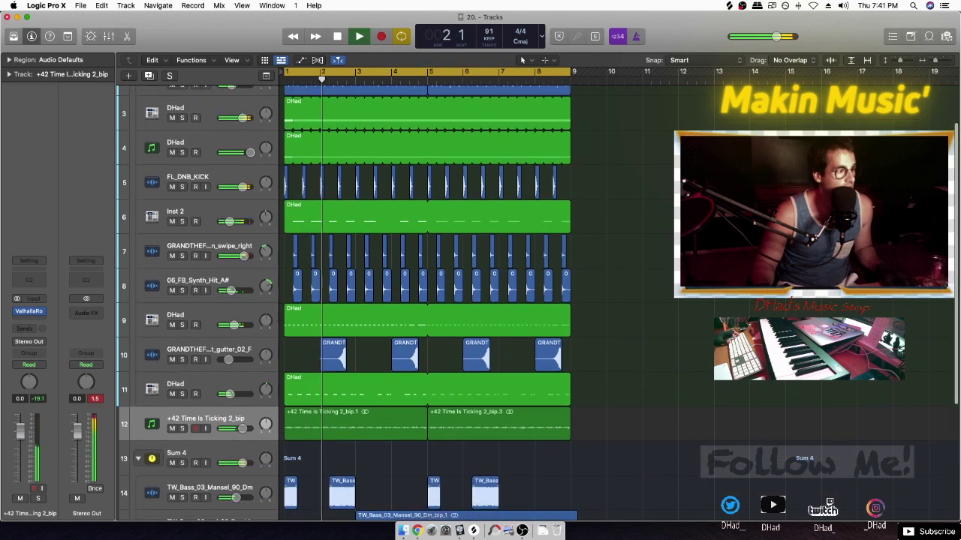
scroll(428, 300, down, 5)
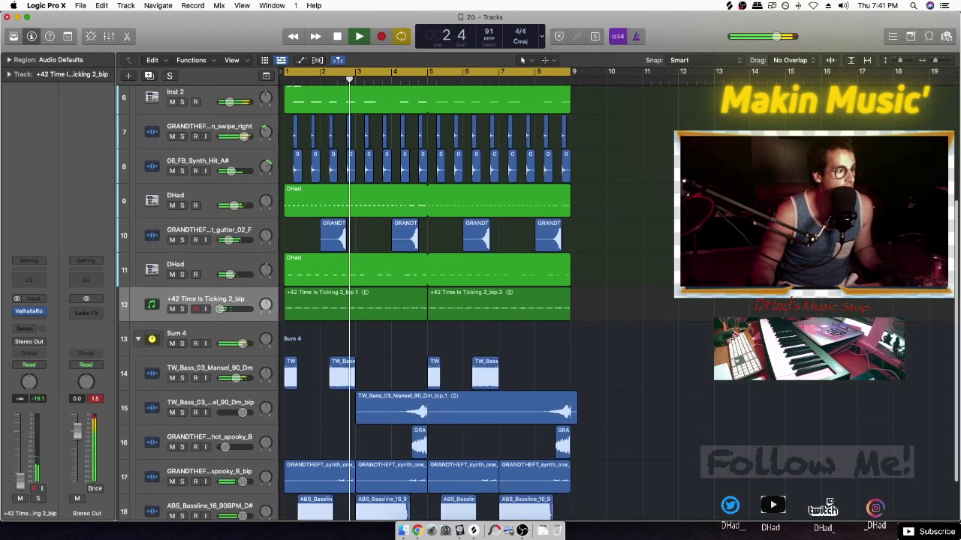
drag(220, 290, 227, 290)
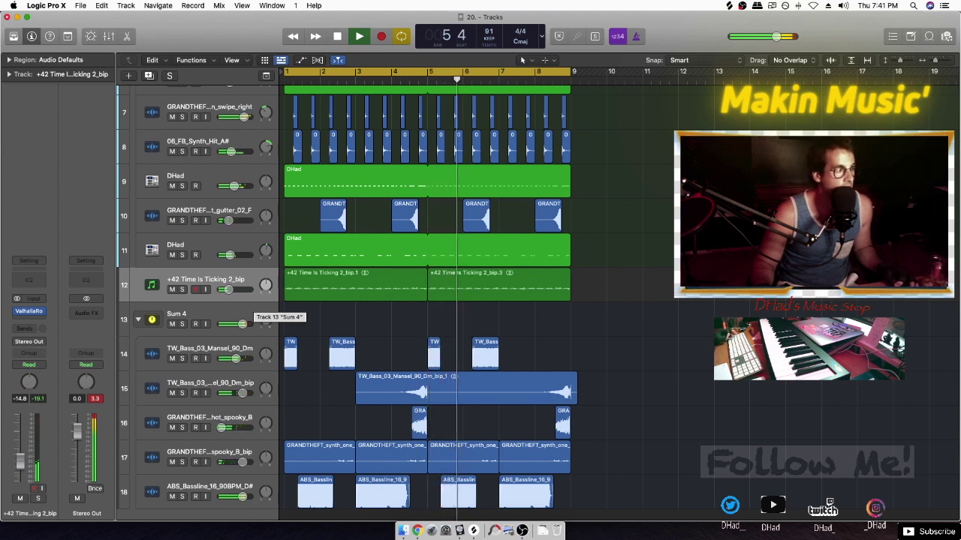
drag(227, 289, 230, 290)
scroll(563, 361, down, 5)
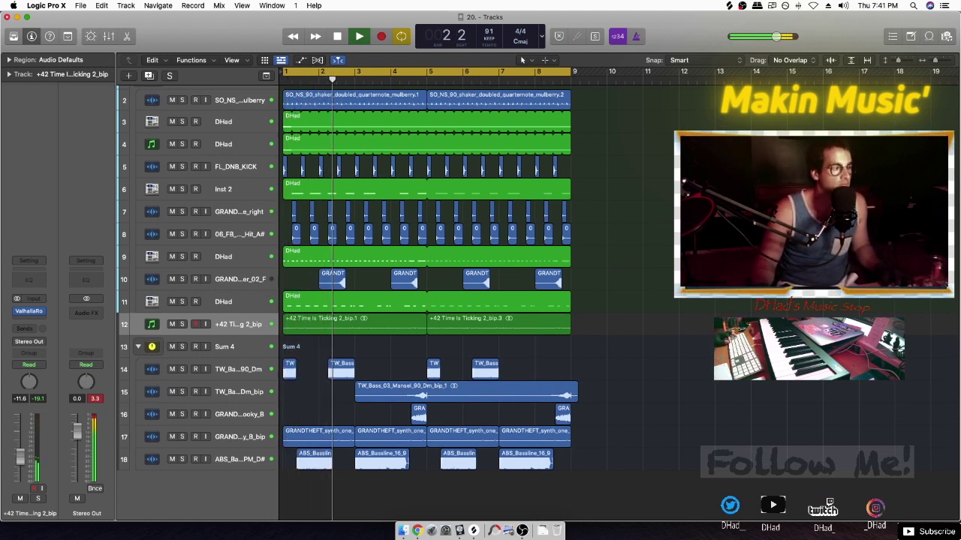
Play the 19.418 grindtin chords idk project and compare it with the 03 Hard Grand Piano_bip track muted and unmuted
key(space)
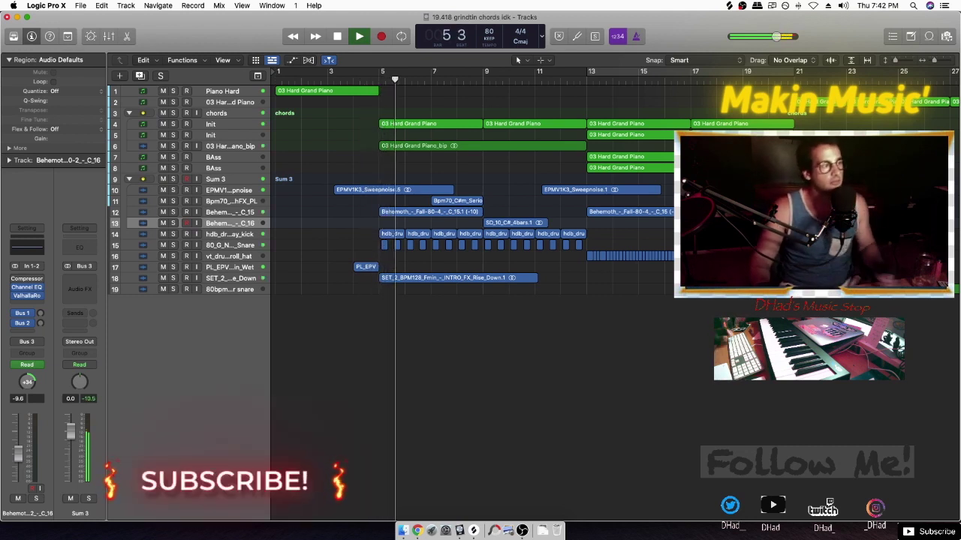
key(super+Down)
key(super+Down)
key(super+Down)
key(super+Down)
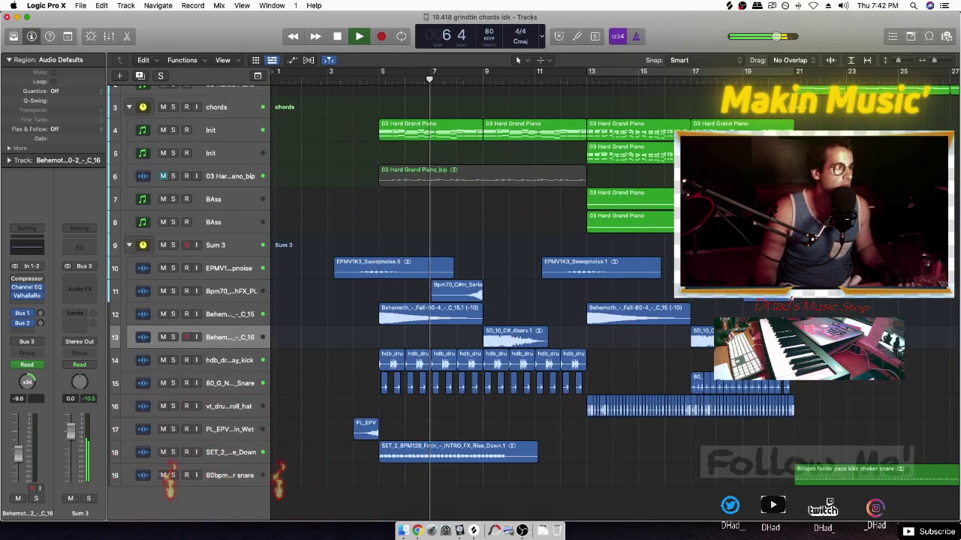
click(161, 130)
click(160, 129)
click(213, 130)
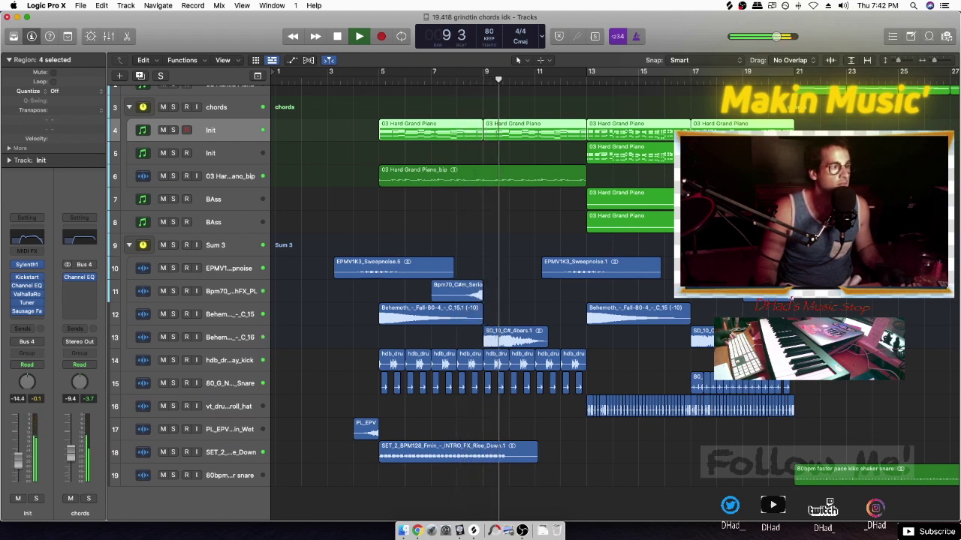
Set the volume of the Behemoth C_16 track in Sum 3 to -18.5 dB
scroll(473, 300, up, 2)
scroll(473, 300, down, 2)
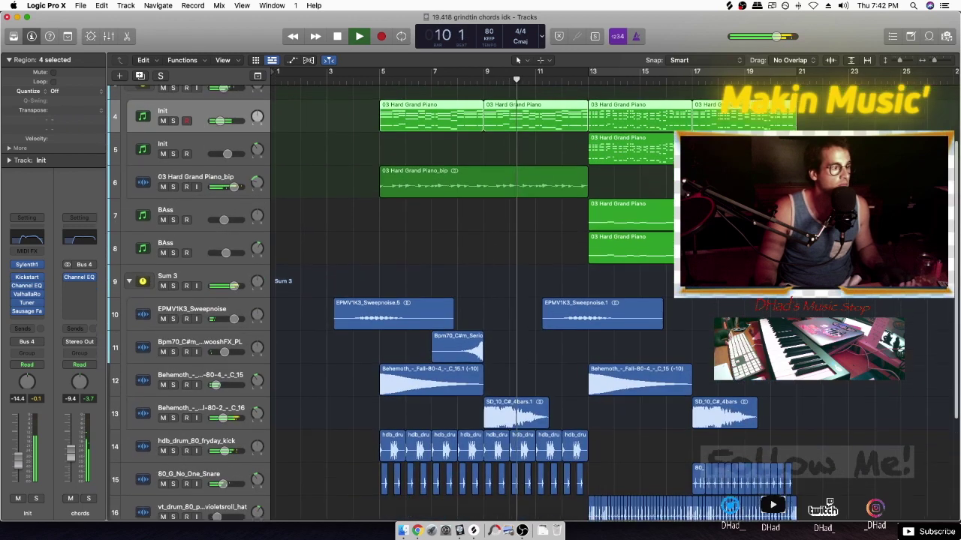
drag(234, 399, 214, 399)
scroll(473, 333, down, 1)
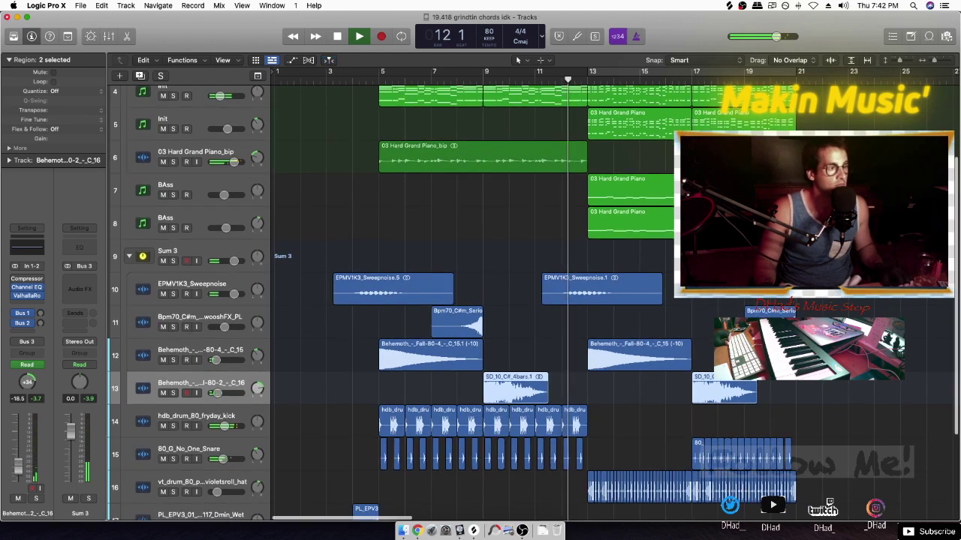
Reset the second Init track's volume to 0.0 dB and lower the high-cut frequency in its Channel EQ
scroll(473, 334, down, 2)
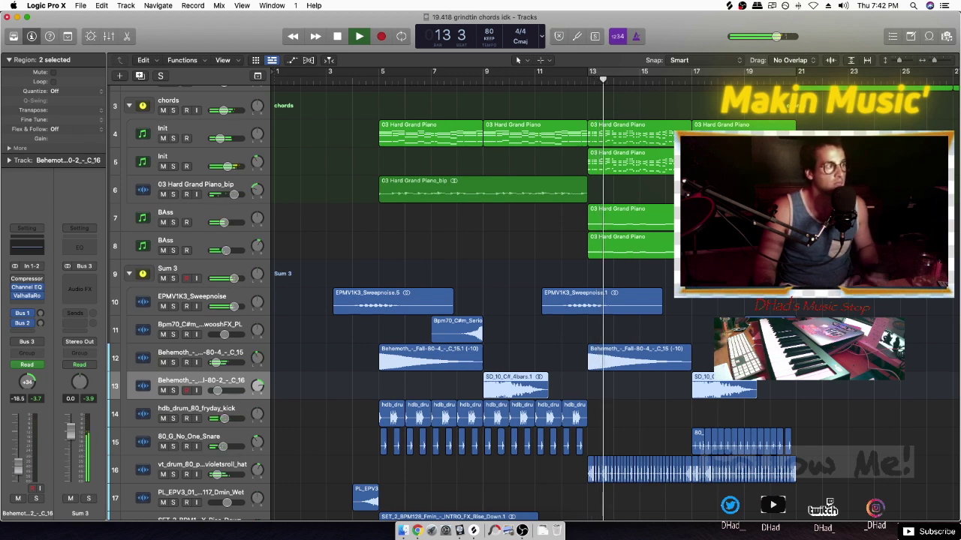
alt+click(228, 167)
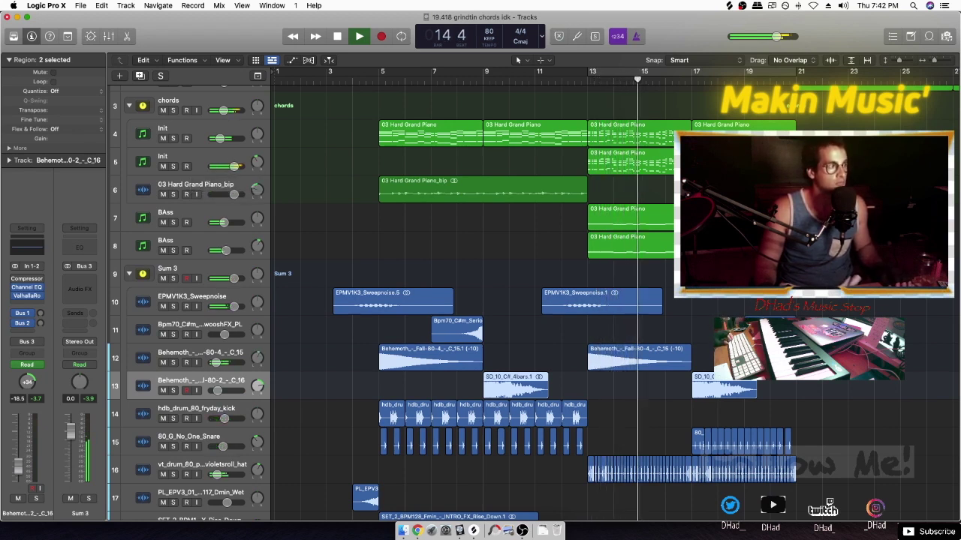
click(194, 157)
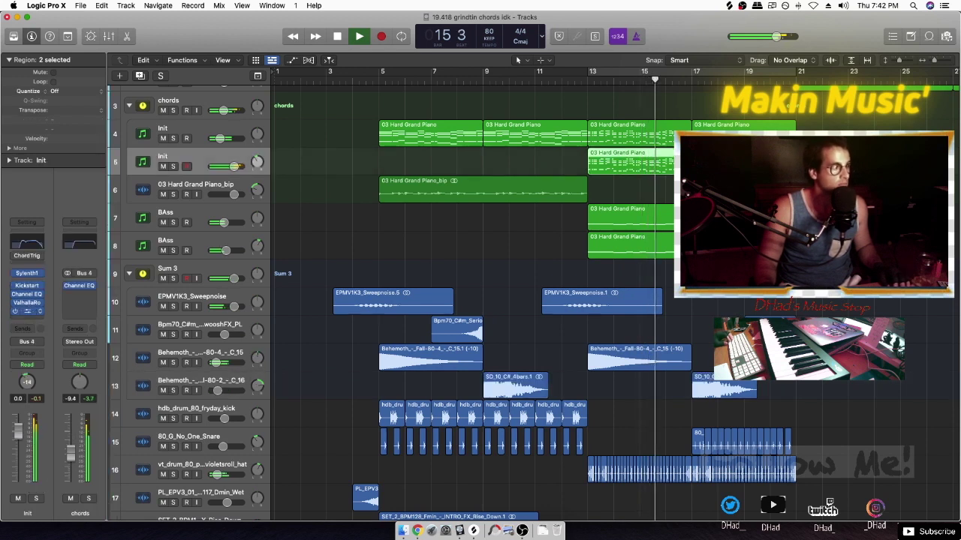
click(27, 294)
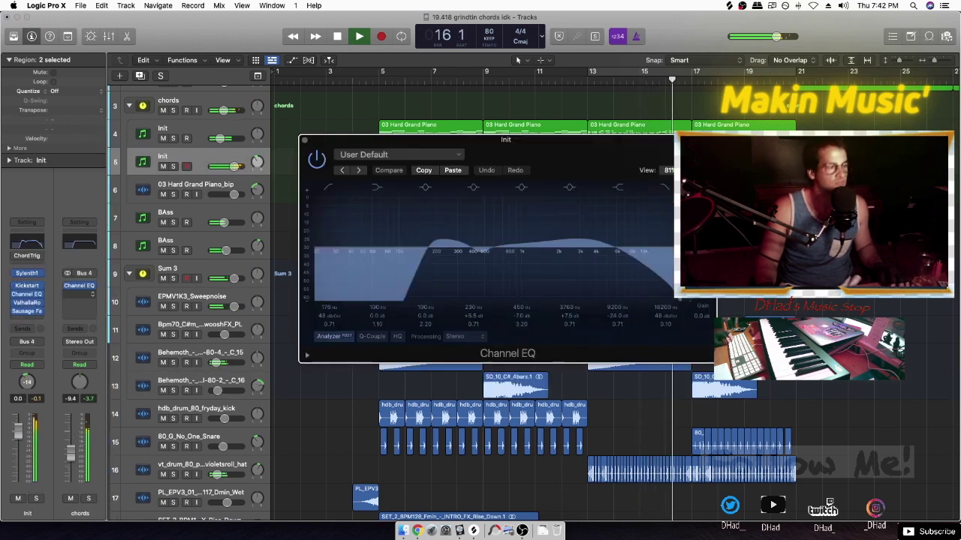
drag(639, 266, 589, 267)
click(305, 139)
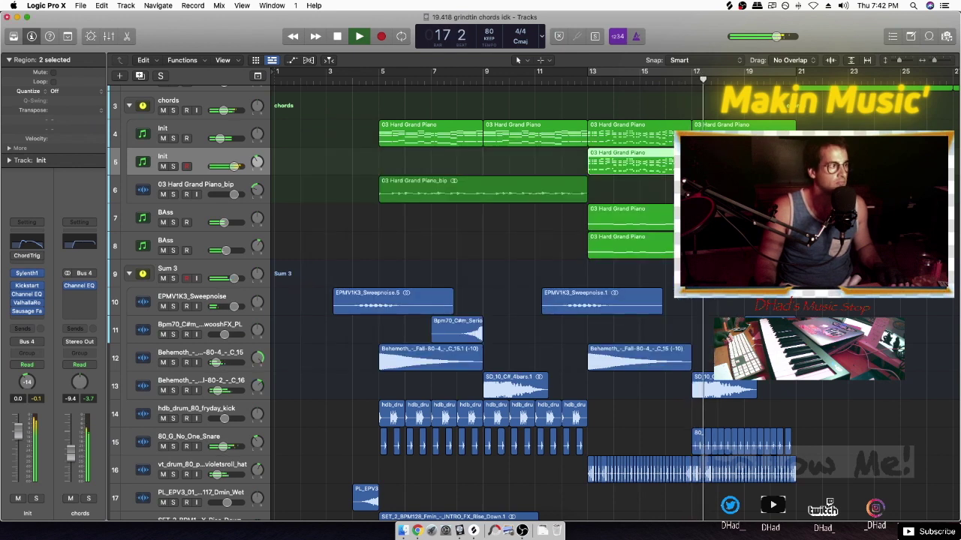
Set the first Init track's volume to 0.0 dB and add a second Channel EQ with an 835 Hz low cut and 20000 Hz high cut
click(196, 130)
drag(220, 138, 234, 138)
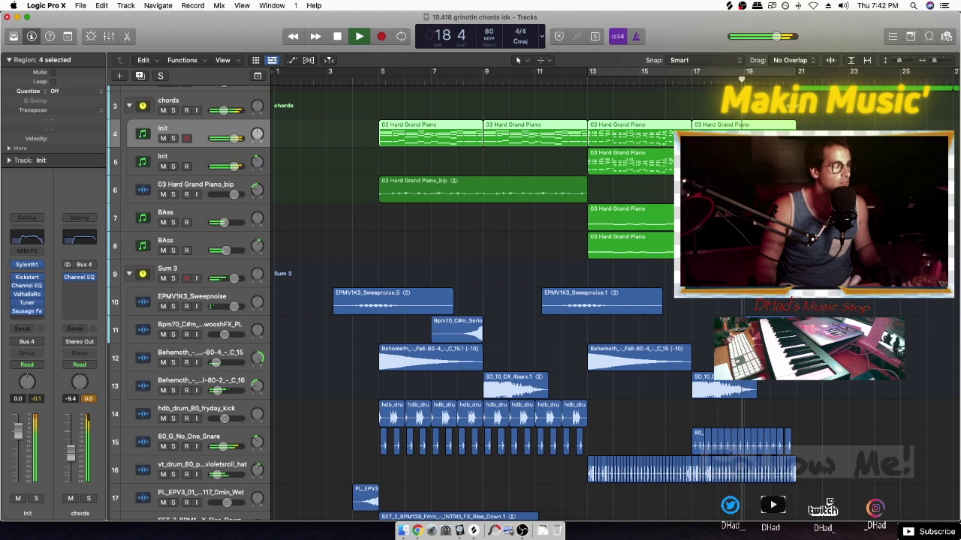
click(27, 316)
click(31, 362)
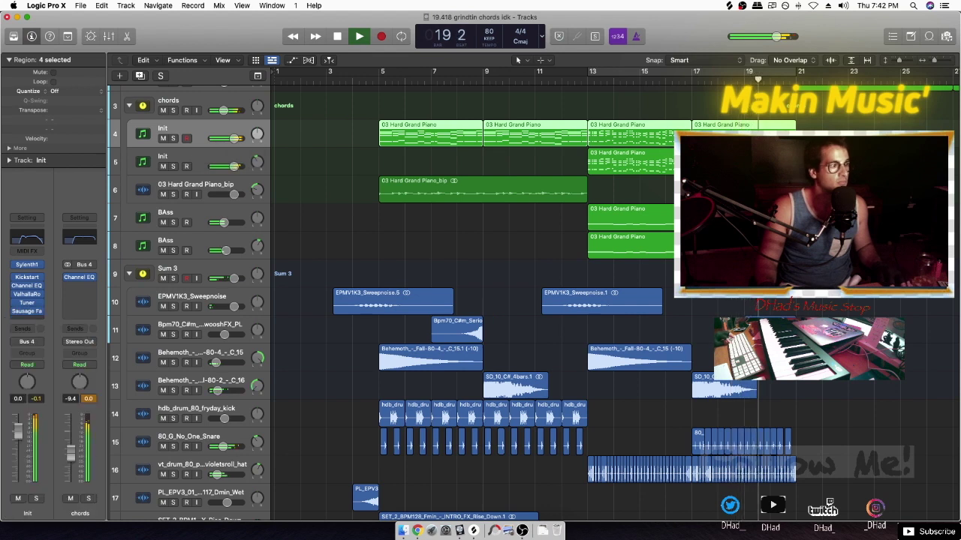
drag(358, 259, 512, 259)
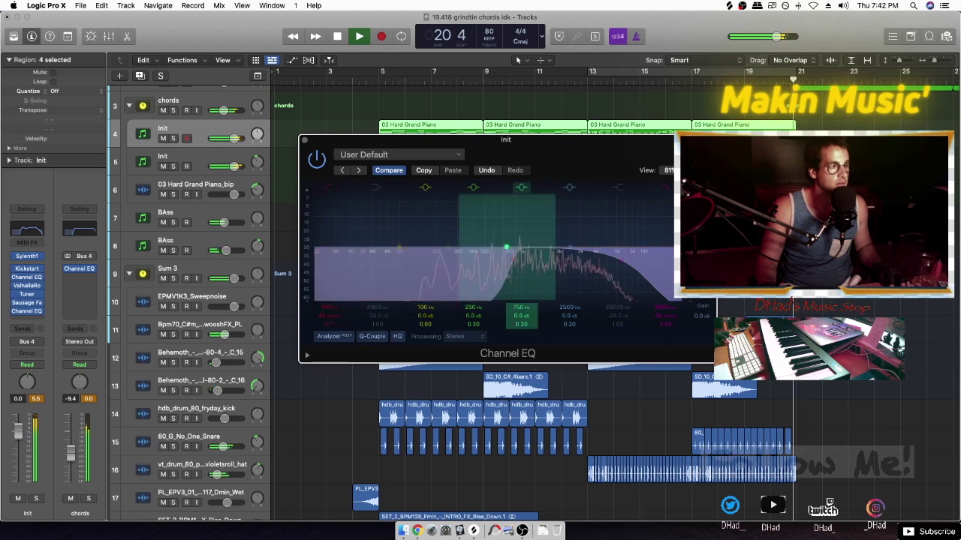
drag(622, 259, 680, 259)
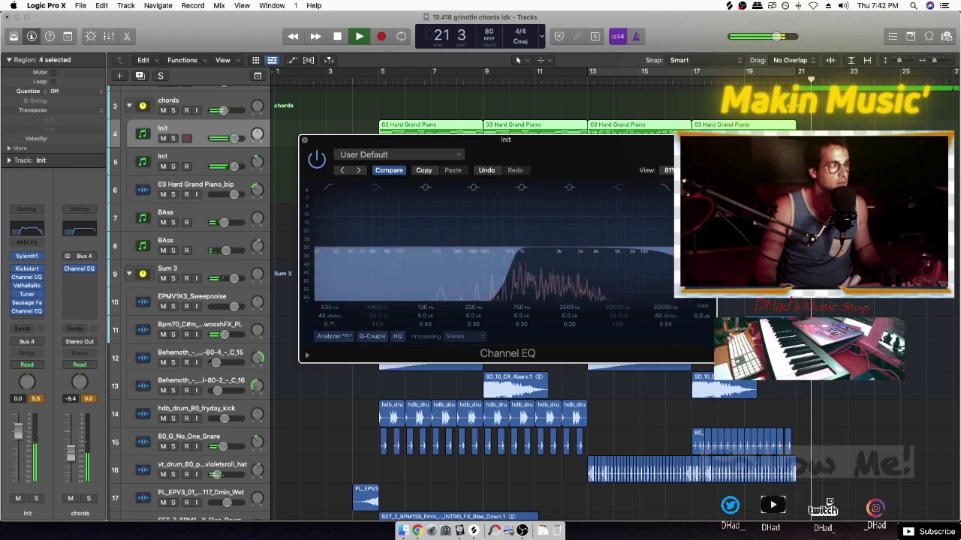
key(super+w)
Listen to the closing section of the grindtin chords idk project from bar 21 onward
scroll(690, 259, down, 3)
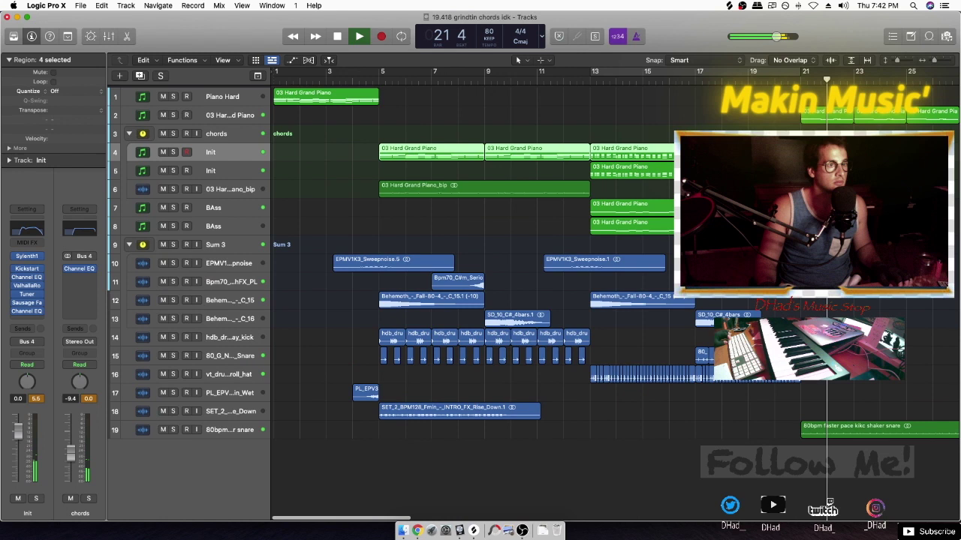
scroll(615, 293, right, 5)
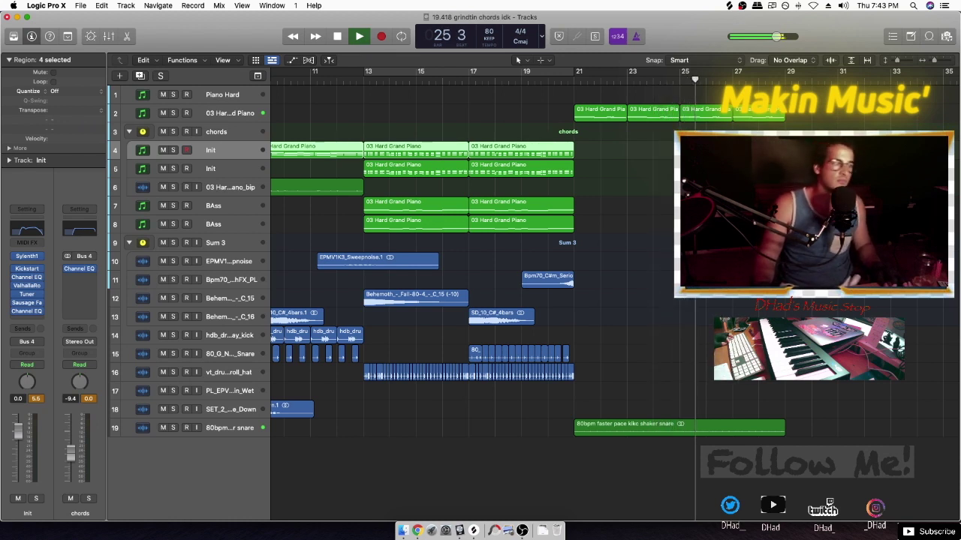
drag(548, 279, 556, 248)
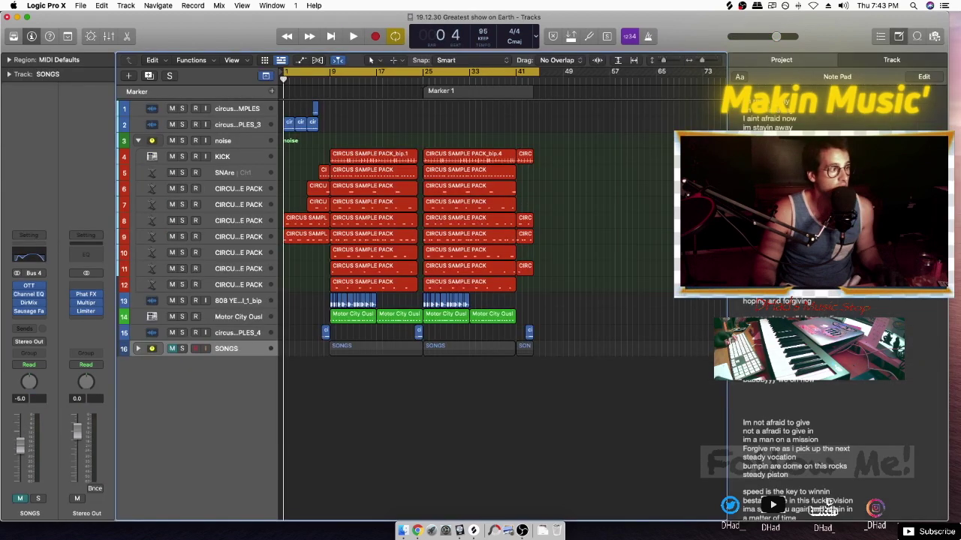
Play the 19.12.30 Greatest show on Earth project from the start, unmute the SONGS stack and expand it
key(space)
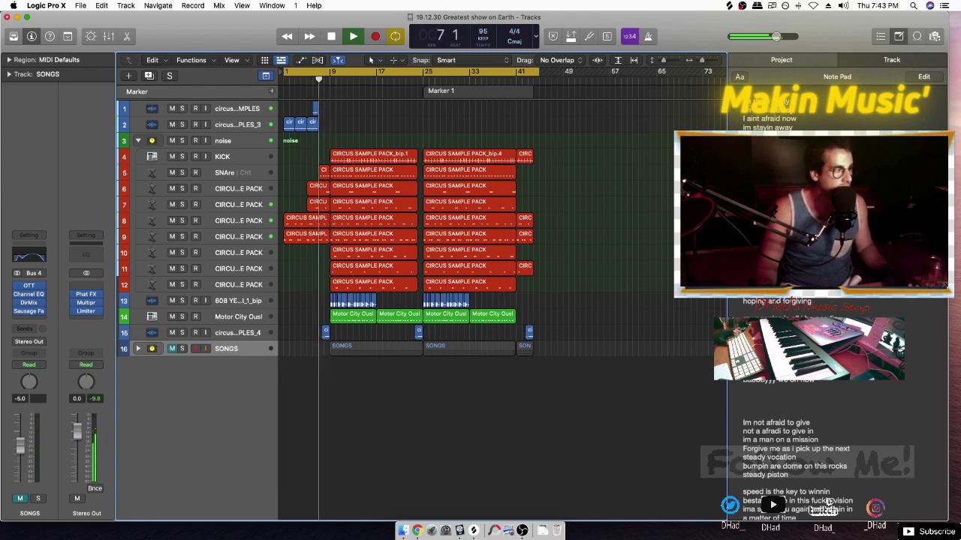
key(m)
scroll(331, 276, up, 5)
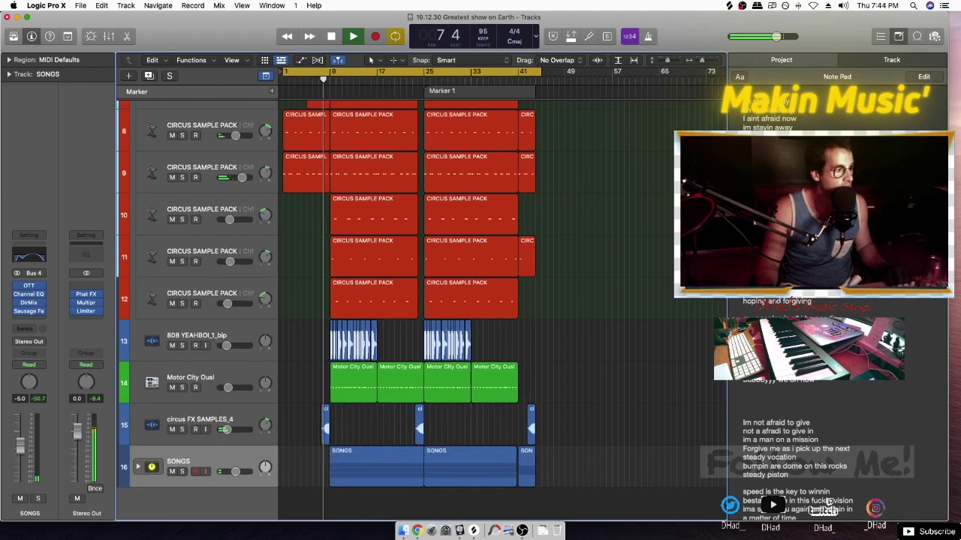
click(139, 466)
click(138, 467)
click(138, 467)
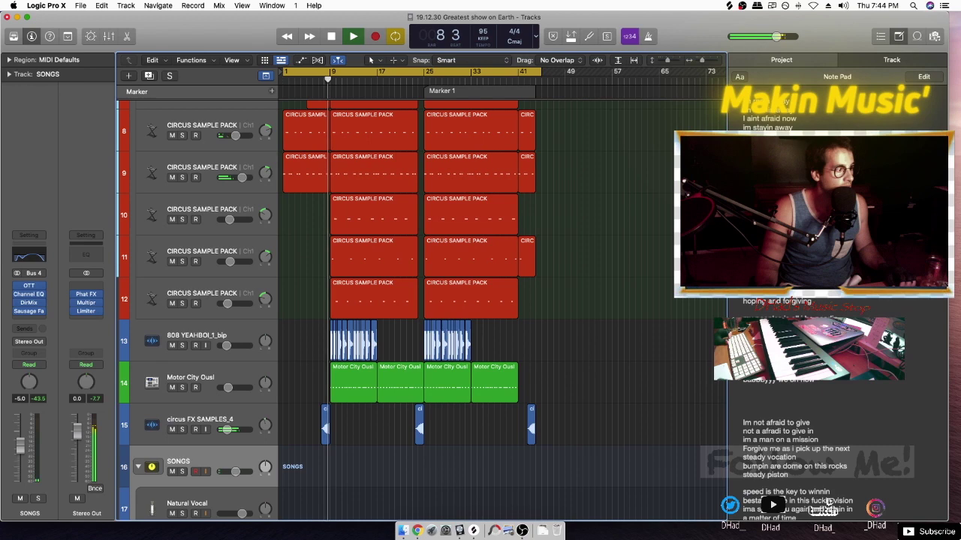
Review the vocal tracks inside the SONGS stack during playback, and collapse and mute the stack again
scroll(420, 311, down, 8)
scroll(424, 312, down, 5)
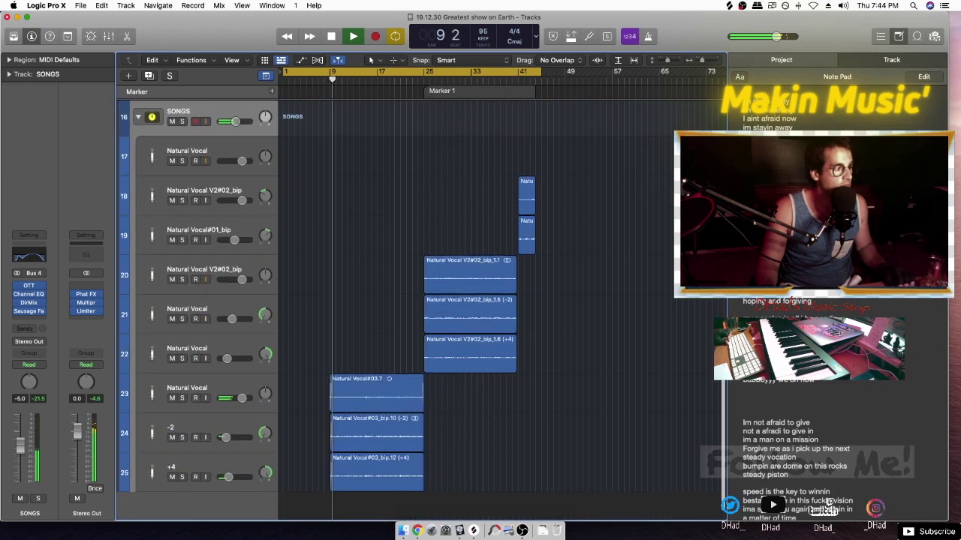
scroll(424, 312, down, 4)
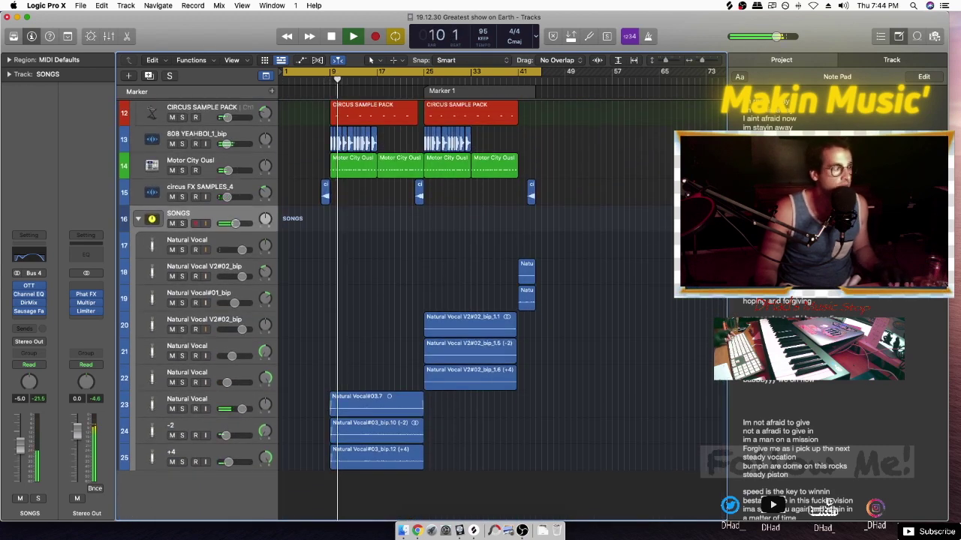
click(138, 219)
key(m)
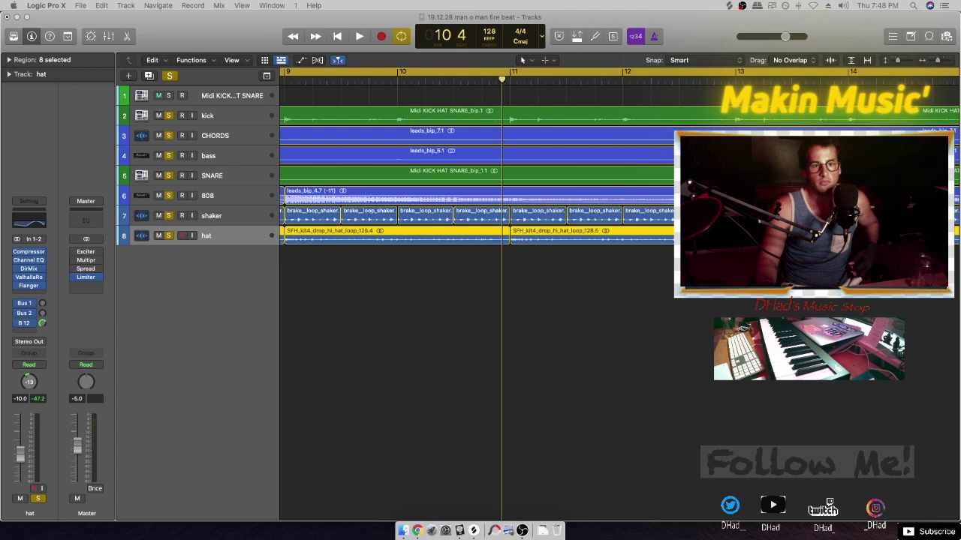
Deselect all regions in the 19.12.28 man o man fire beat project and play it from the start
click(481, 360)
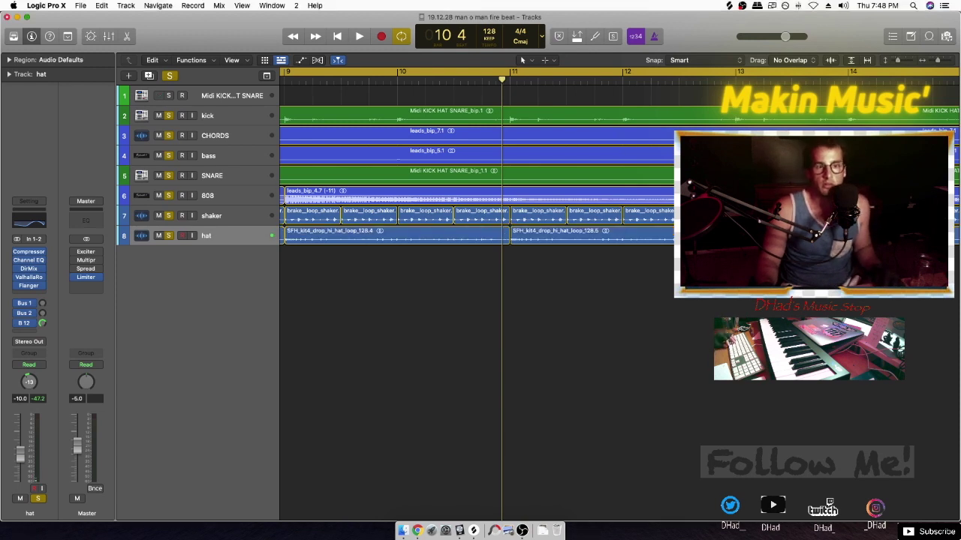
key(space)
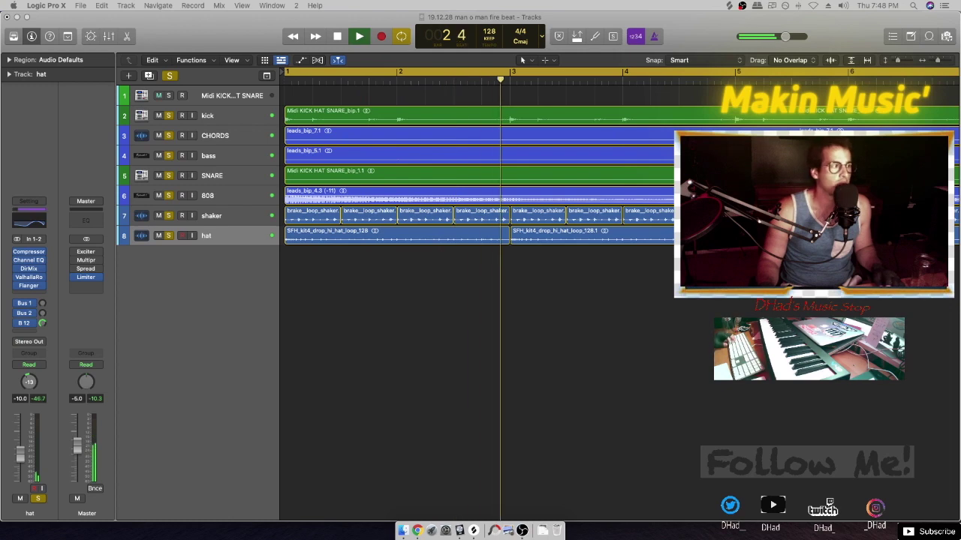
scroll(481, 301, up, 5)
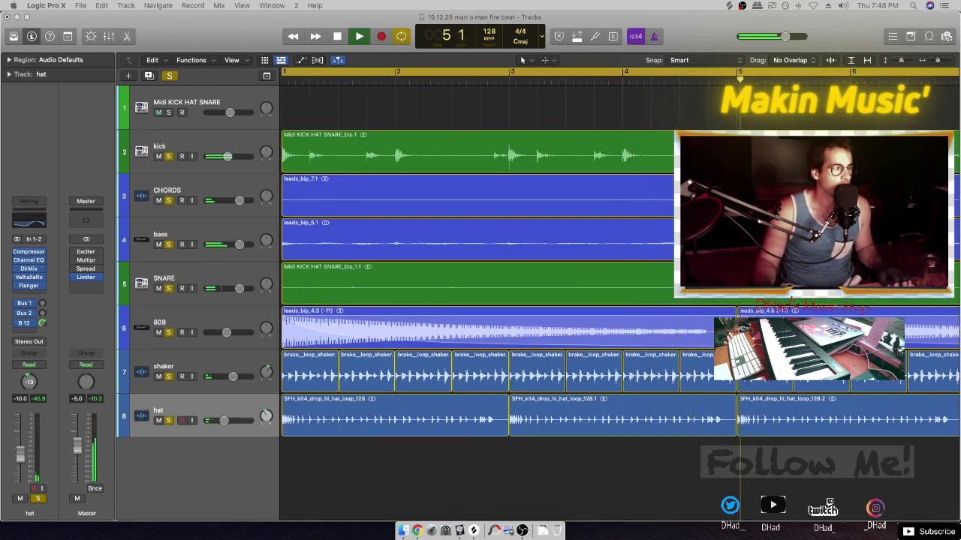
Raise the 808 track's volume slightly while the full 16-bar loop plays
key(super+Left)
key(super+Left)
key(super+Left)
key(super+Left)
key(super+Left)
key(super+Left)
key(super+Left)
key(super+Left)
key(super+Right)
key(super+Right)
scroll(480, 300, left, 2)
key(super+Up)
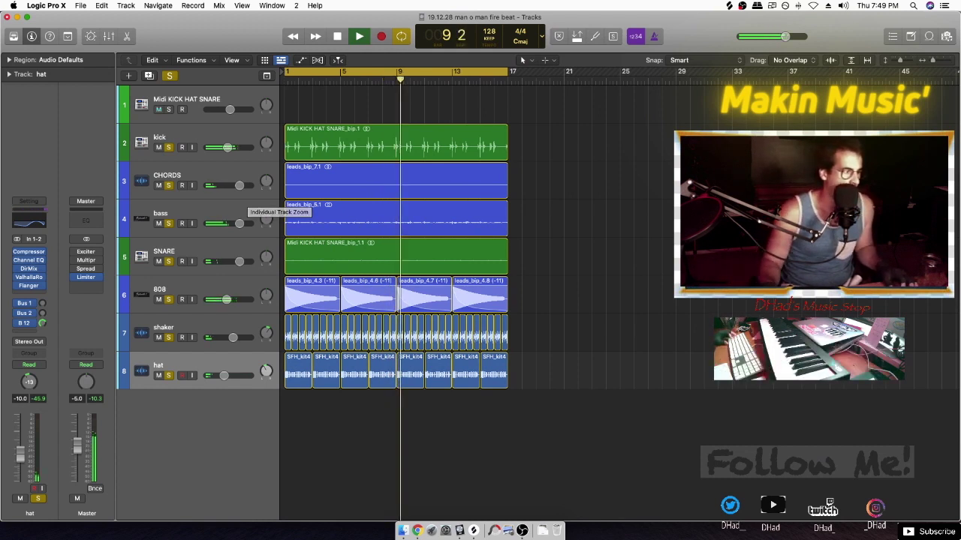
drag(226, 299, 228, 300)
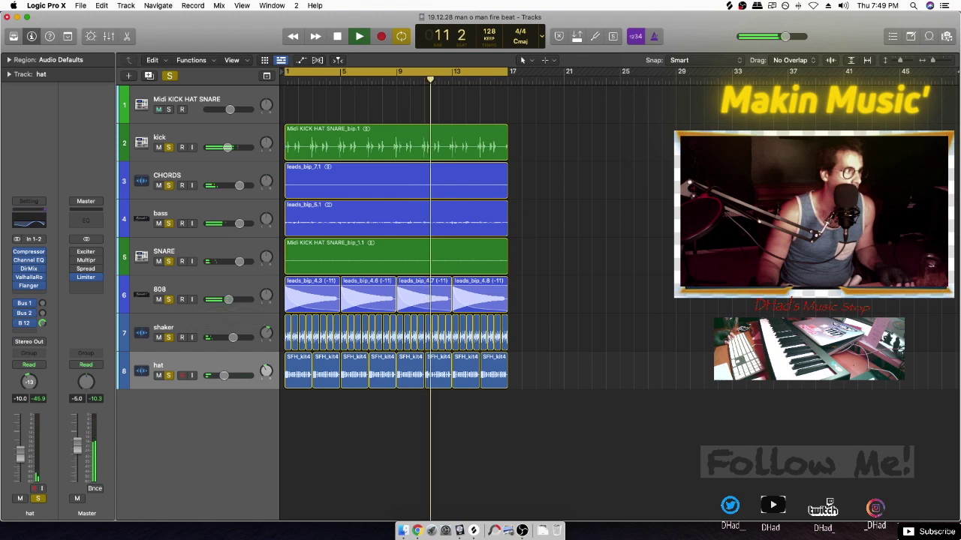
Add Sausage Fattener to the CHORDS track and turn up its Fatness during playback
click(213, 177)
key(space)
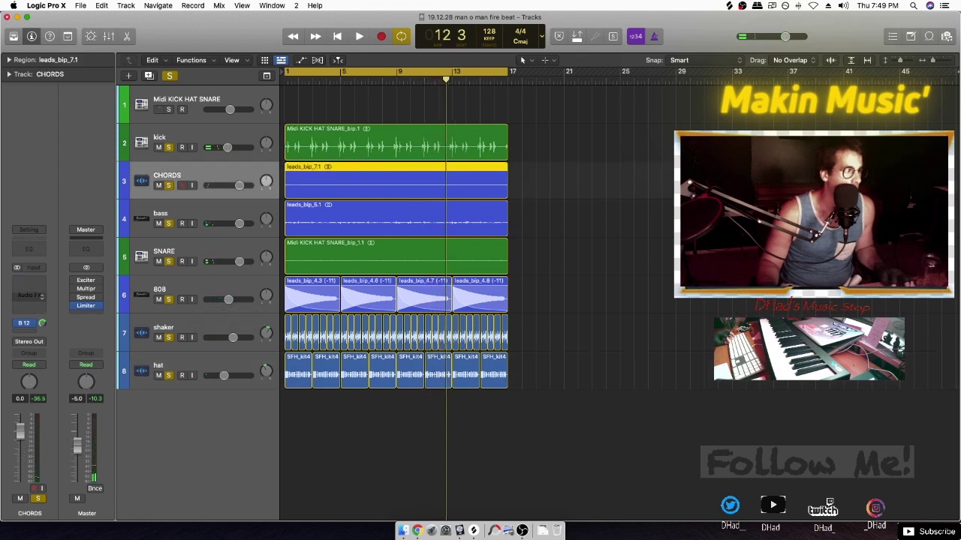
click(30, 296)
click(29, 295)
click(25, 323)
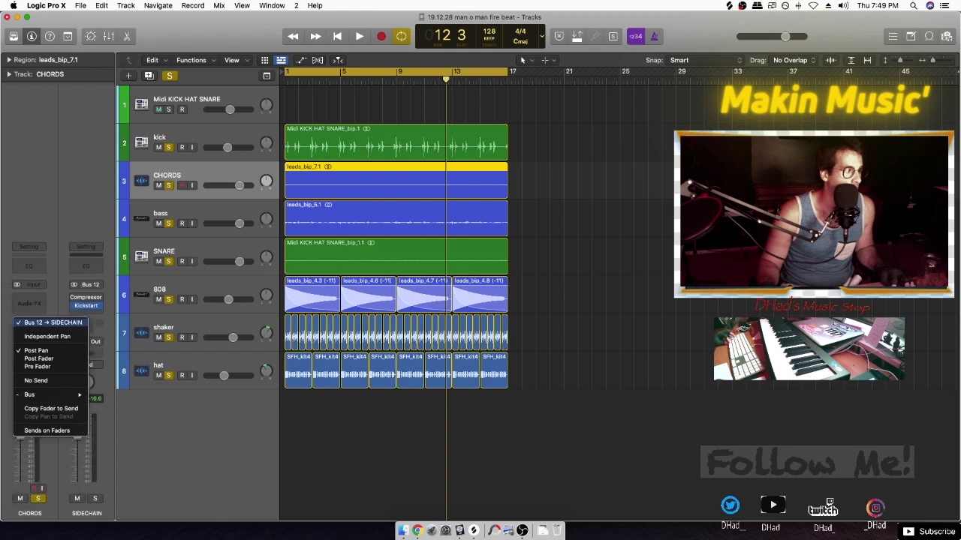
click(29, 300)
click(29, 301)
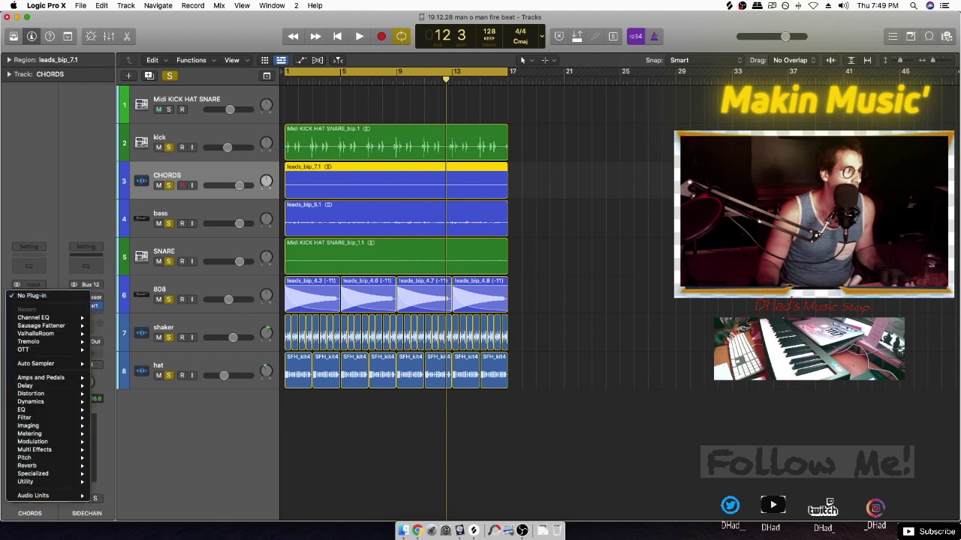
click(111, 326)
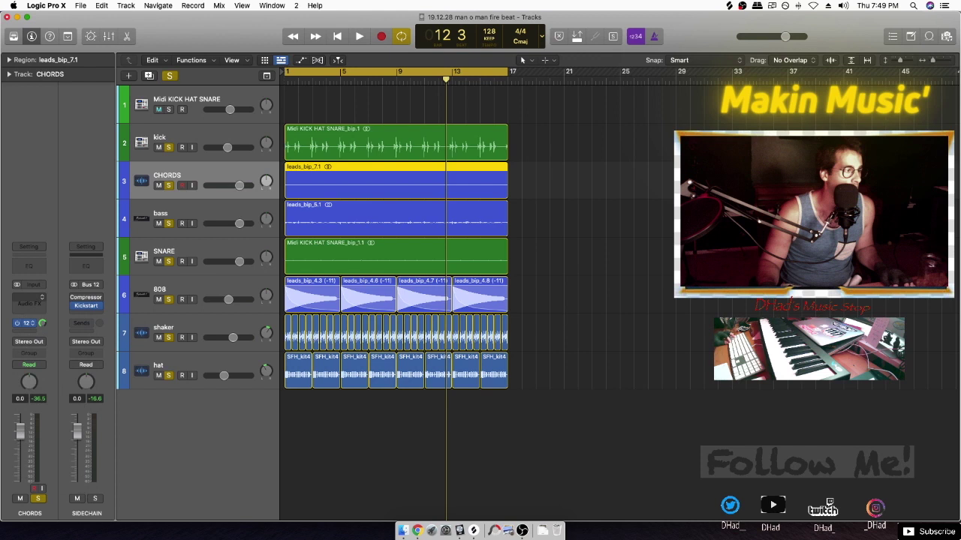
key(space)
mouse_move(496, 236)
mouse_down()
mouse_move(495, 197)
mouse_move(495, 219)
mouse_up()
Reset the kick track's volume to 0.0 dB during playback, and select the bass track
click(197, 214)
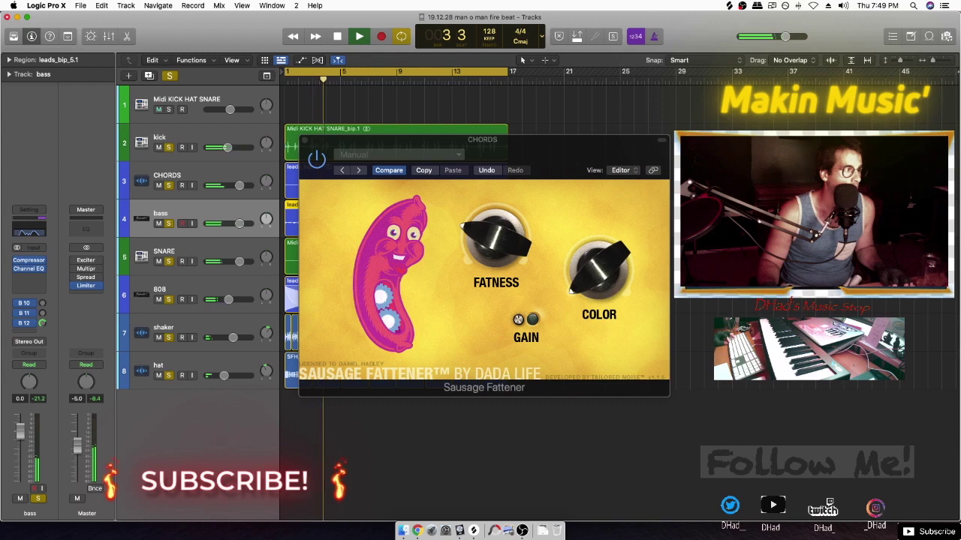
click(197, 251)
alt+click(228, 148)
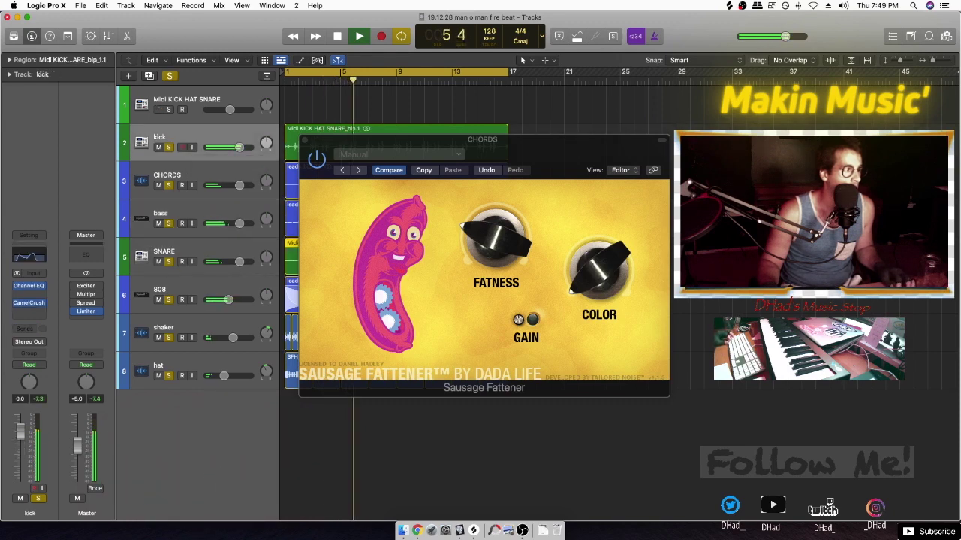
click(198, 252)
click(198, 214)
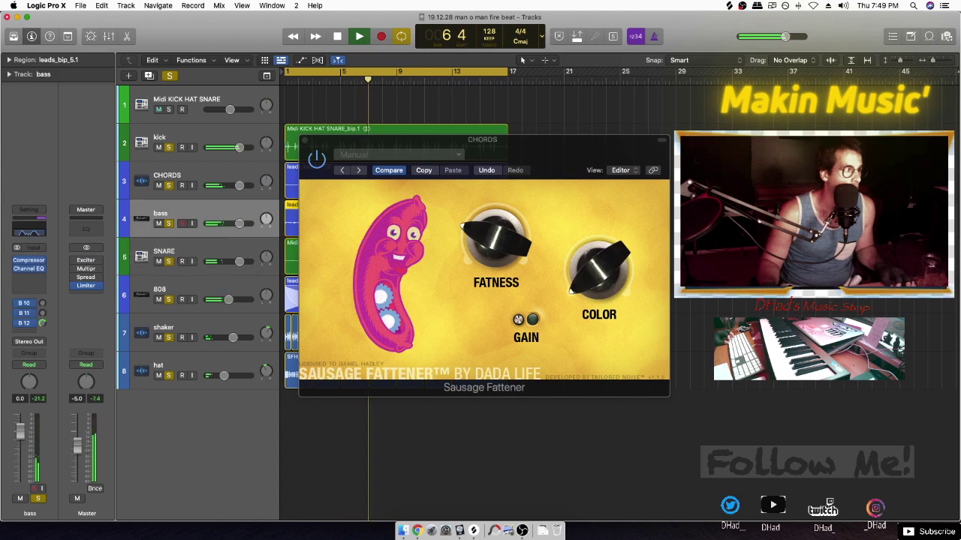
Close the 19.12.28 man o man fire beat project and save its changes
click(155, 60)
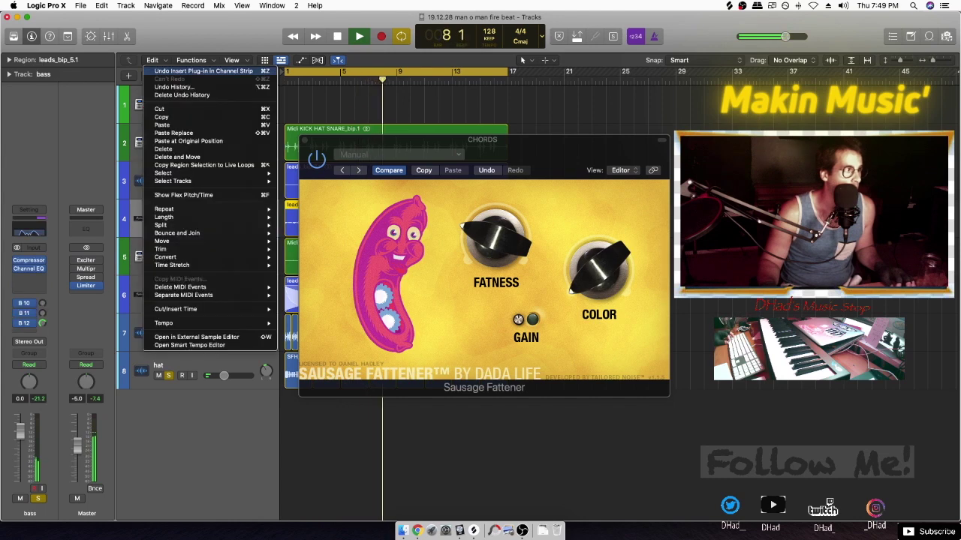
click(153, 60)
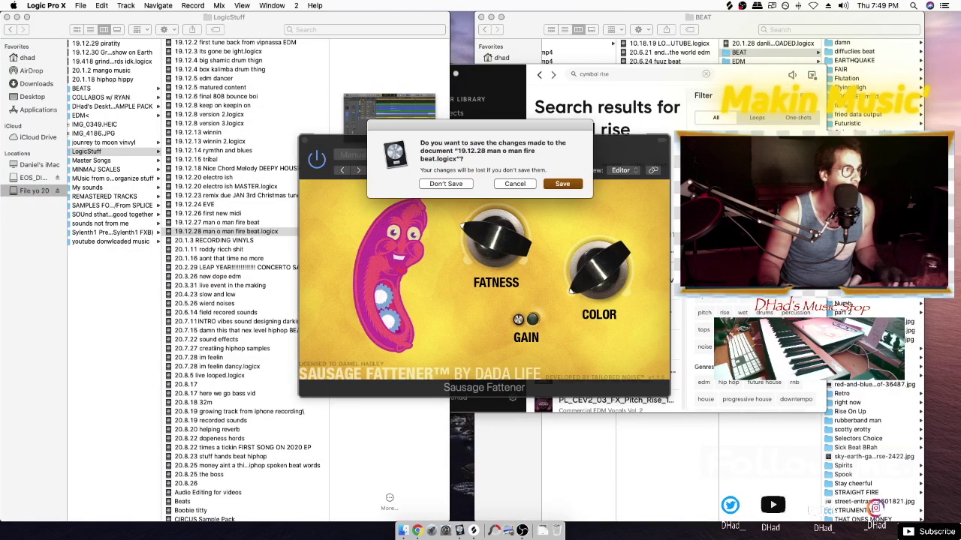
key(Return)
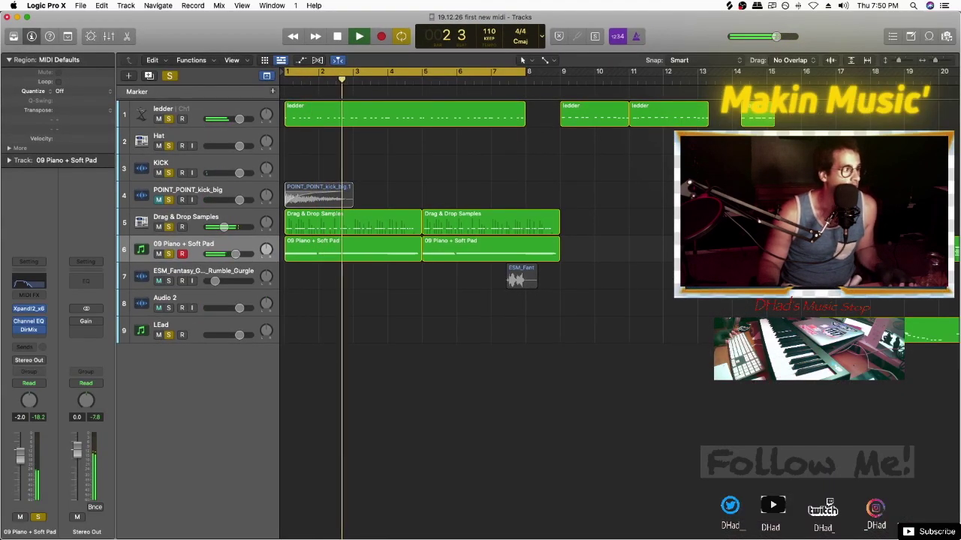
Audition the 19.12.26 first new midi project past its loop with cycling off, and close it without saving
key(Return)
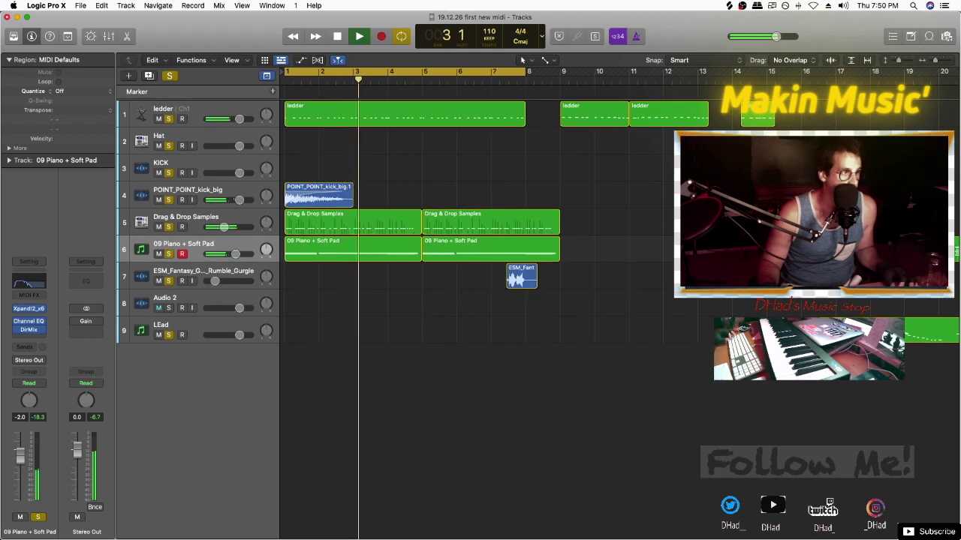
key(c)
click(517, 80)
click(508, 80)
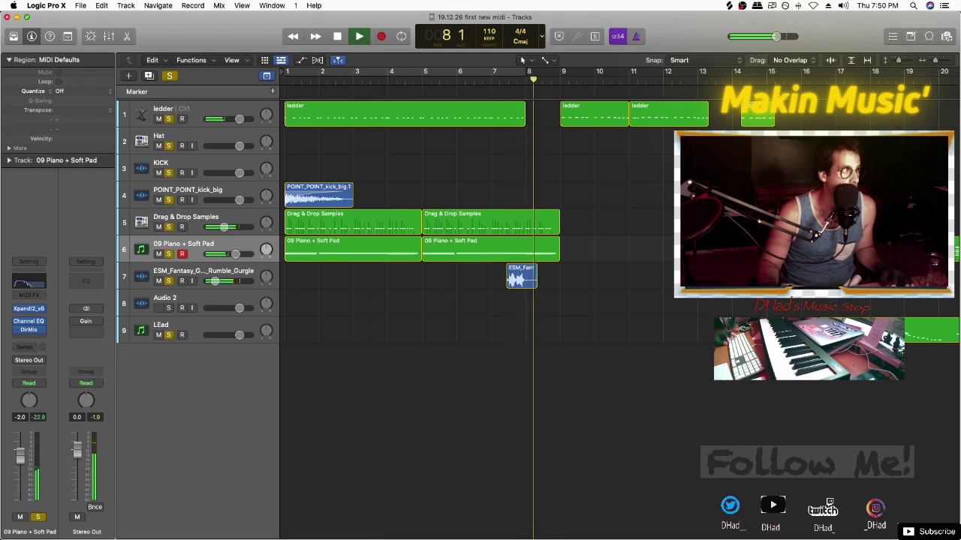
key(super+w)
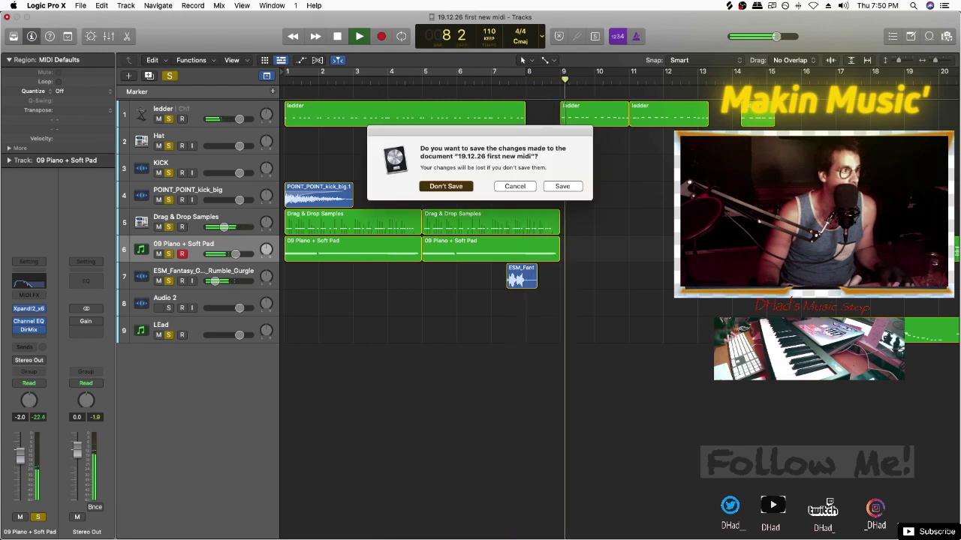
key(super+d)
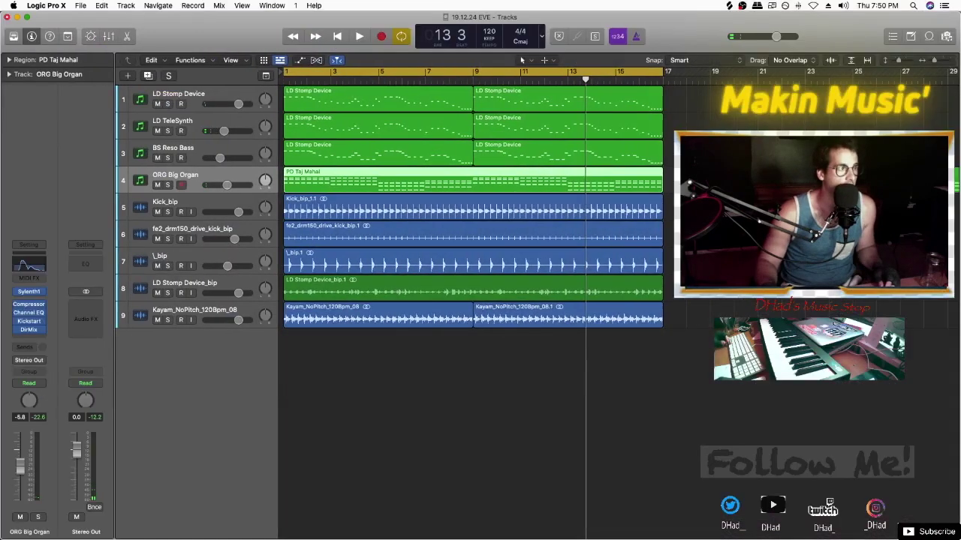
Play the 19.12.24 EVE project from the start and move its LD Stomp Device_bip track directly above Kick_bip
click(469, 405)
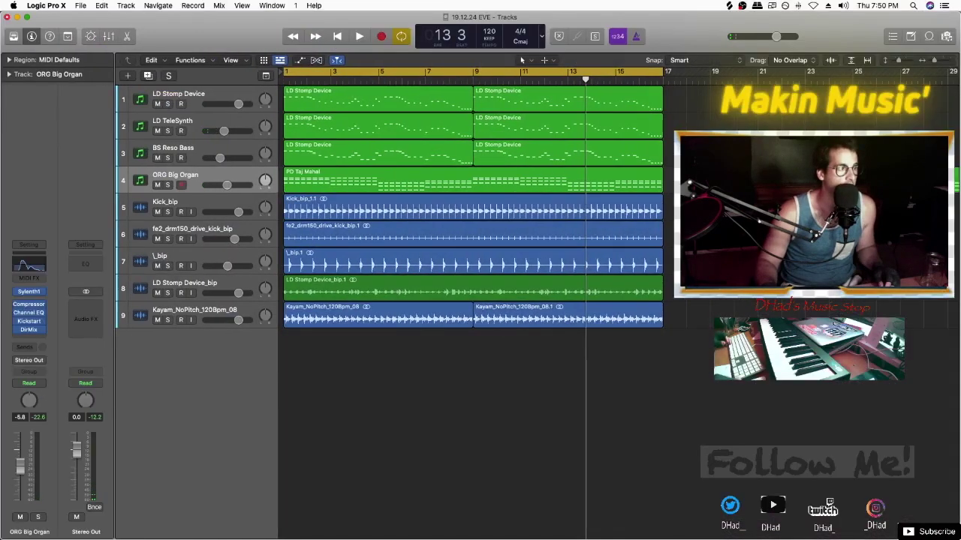
key(Return)
key(space)
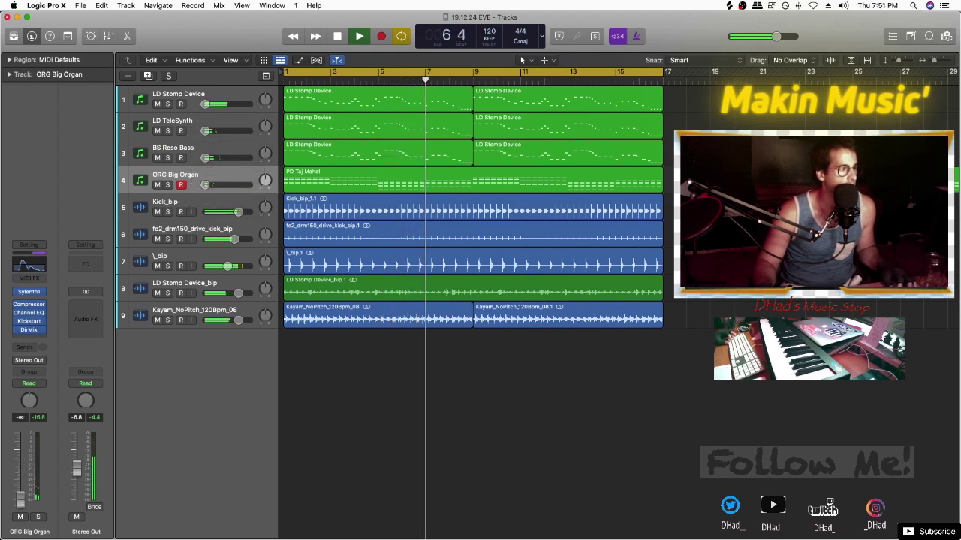
drag(222, 293, 197, 209)
click(197, 257)
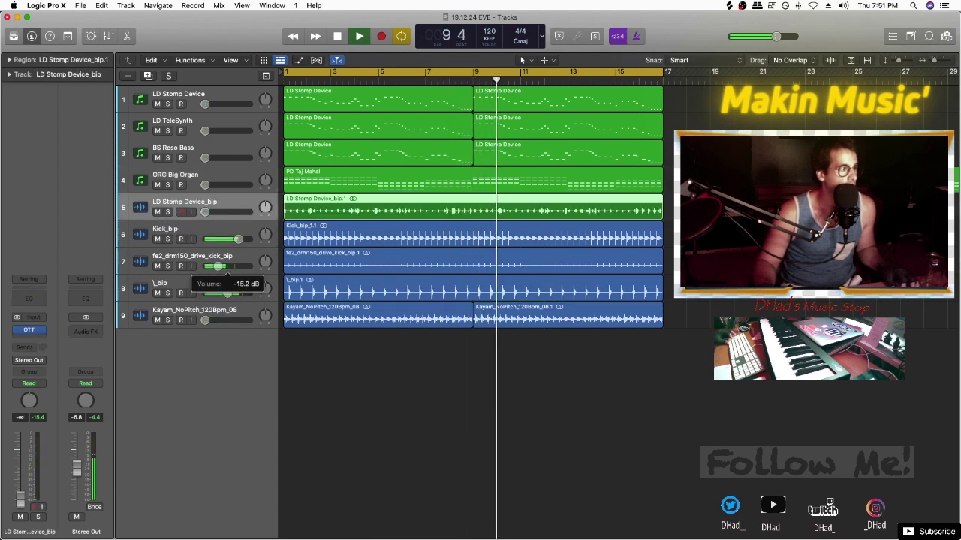
Rebalance the track volumes during playback, bringing LD Stomp Device_bip to -3.5 dB and LD TeleSynth to -4.7 dB
drag(227, 293, 234, 320)
click(205, 212)
drag(205, 212, 222, 104)
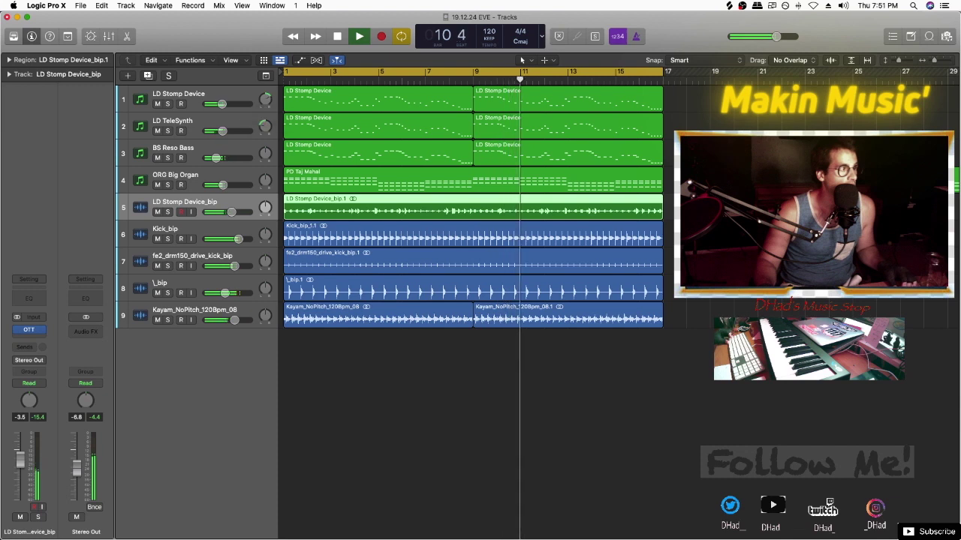
mouse_move(222, 130)
mouse_down()
mouse_move(242, 131)
mouse_move(229, 130)
mouse_up()
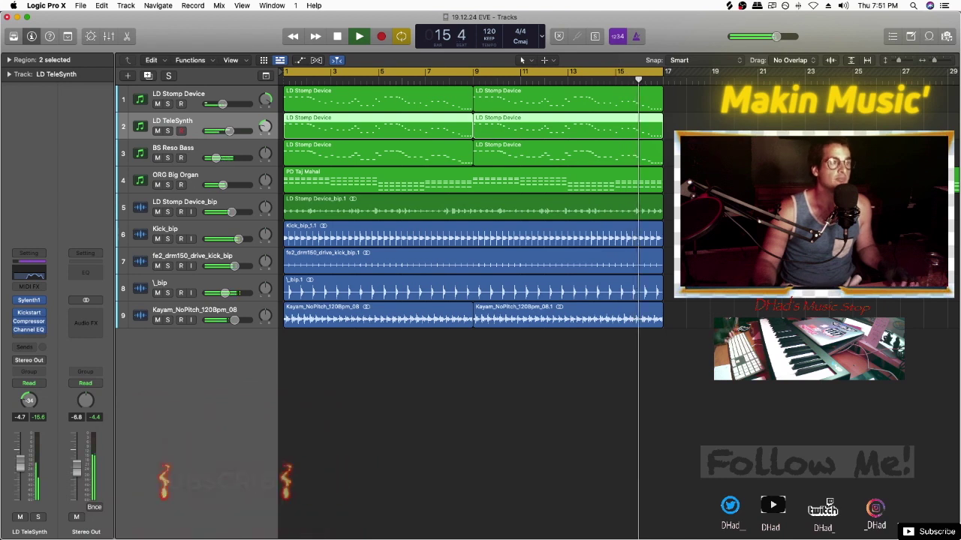
Move the later PD Taj Mahal region on the ORG Big Organ track to bar 17 and turn off cycling
drag(740, 180, 699, 180)
key(c)
key(shift+space)
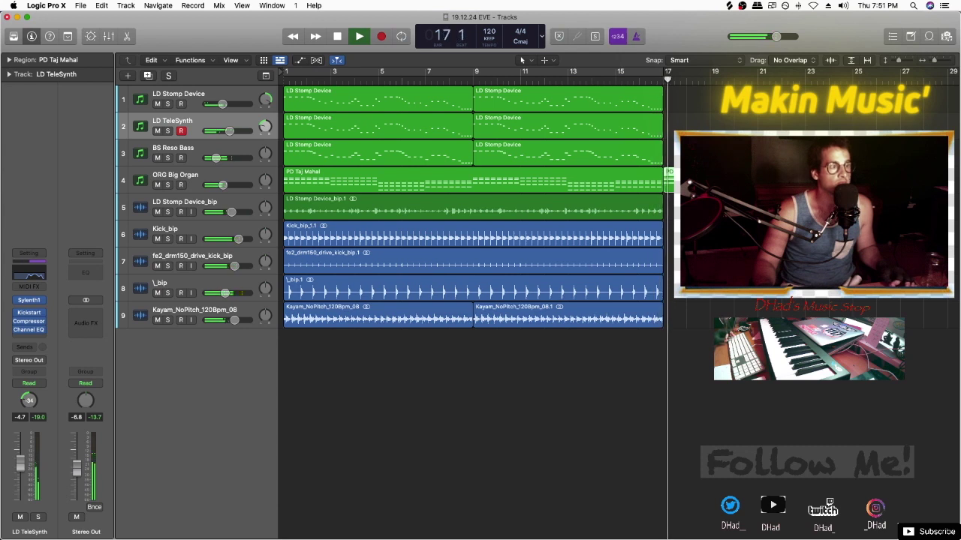
Repeat the Kayam_NoPitch_120Bpm_08, \_bip, fe2_drm150_drive_kick_bip and Kick_bip regions so they continue from bar 17
click(593, 316)
key(super+r)
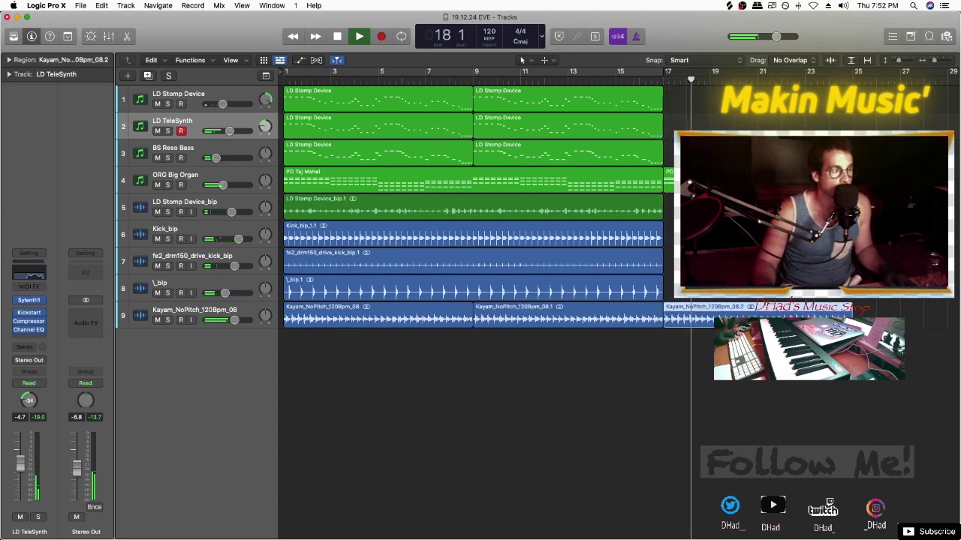
click(593, 289)
key(super+r)
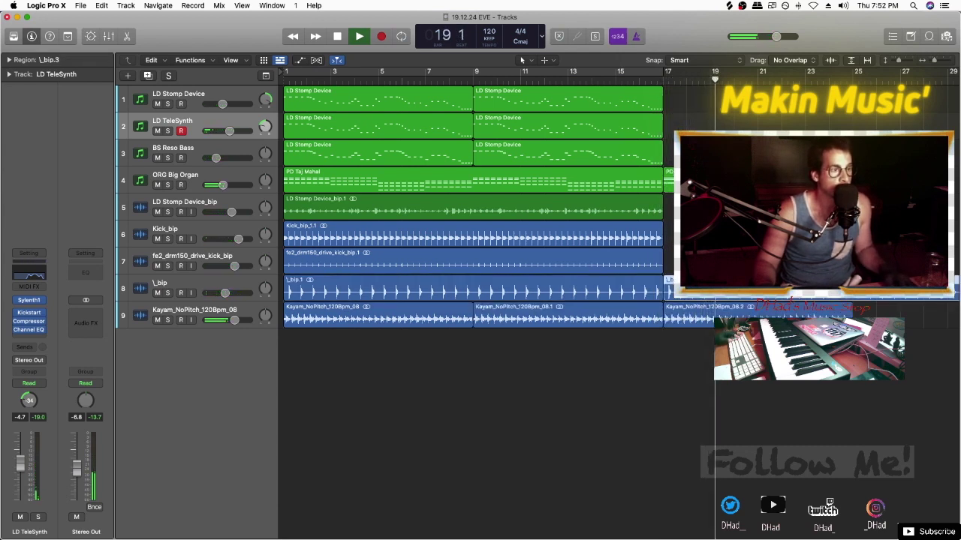
click(592, 262)
key(super+r)
click(593, 234)
key(super+r)
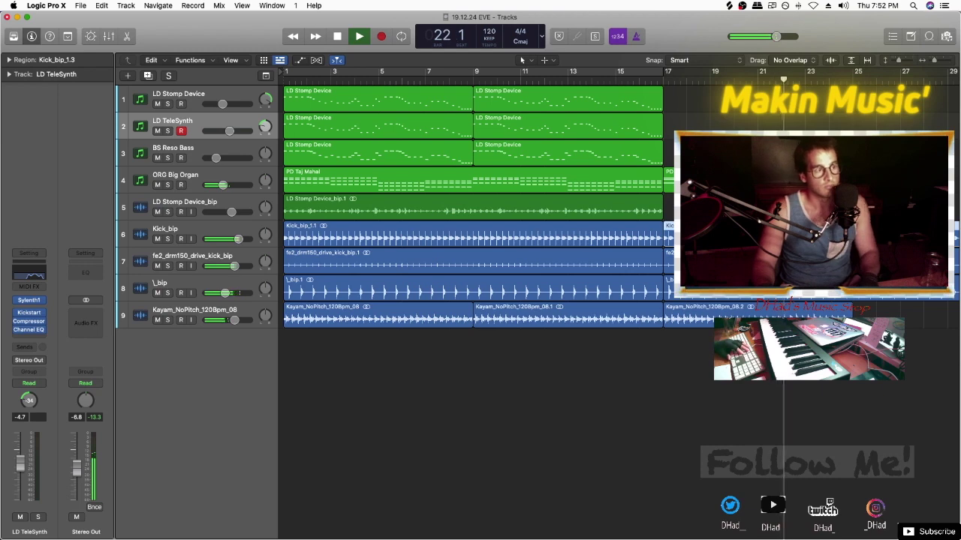
Repeat the PD Taj Mahal region at bar 17 so the organ part continues from bar 25
key(super+Left)
key(super+Left)
key(super+Left)
key(super+Left)
click(439, 181)
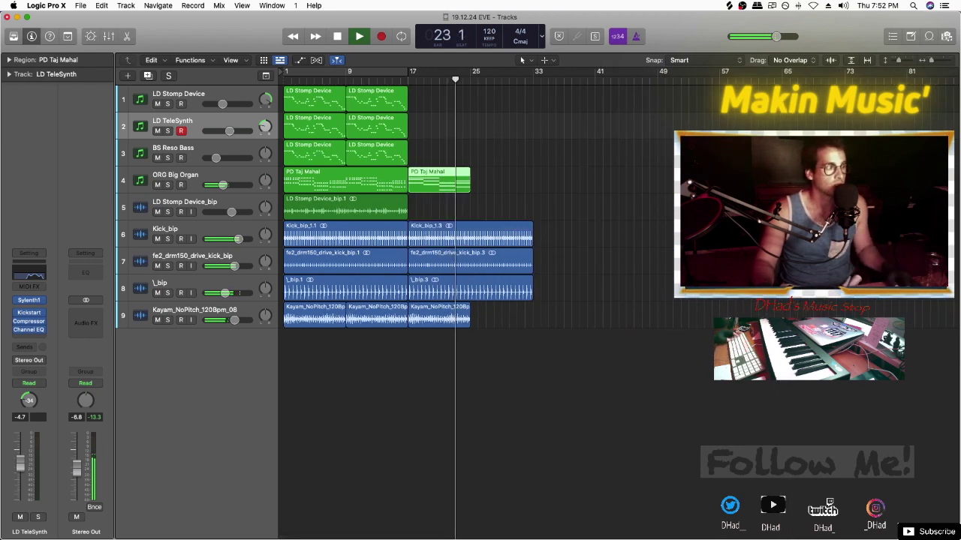
key(super+r)
Try repeating the LD Stomp Device regions on the first three tracks from bar 17 to 33, and delete the copies
click(376, 154)
click(429, 140)
click(377, 126)
shift+click(377, 100)
shift+click(377, 153)
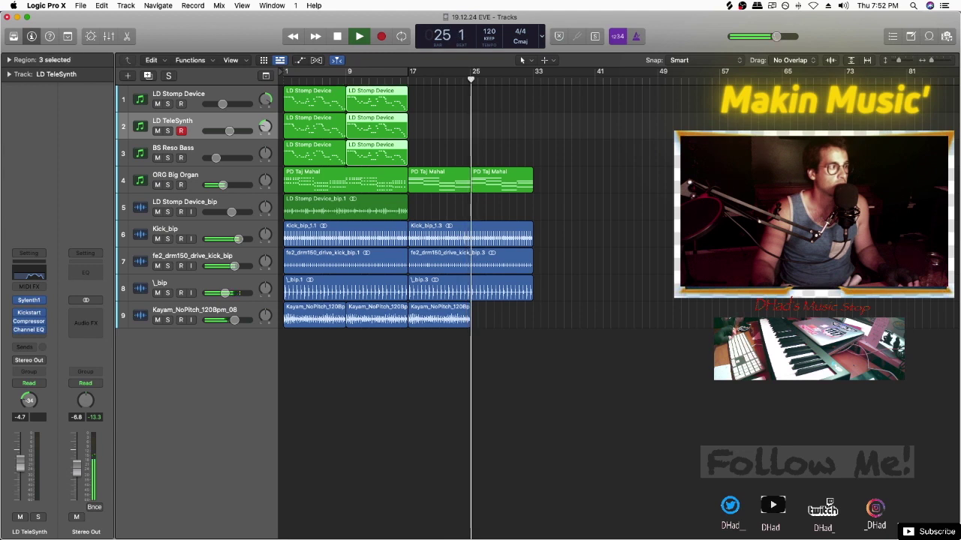
key(super+r)
key(super+r)
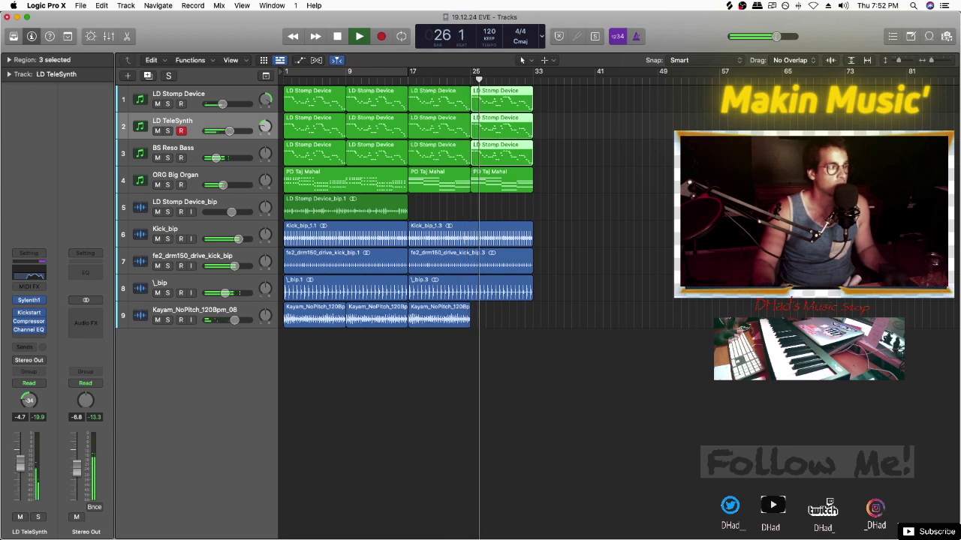
drag(563, 99, 439, 150)
key(Delete)
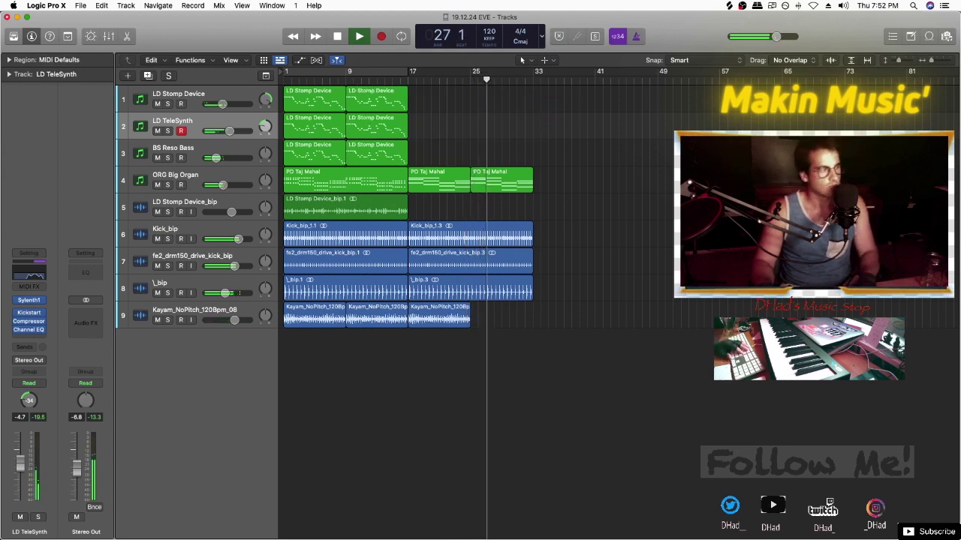
Close the 19.12.24 EVE project with its changes saved and move its file into the EDM< folder
key(super+q)
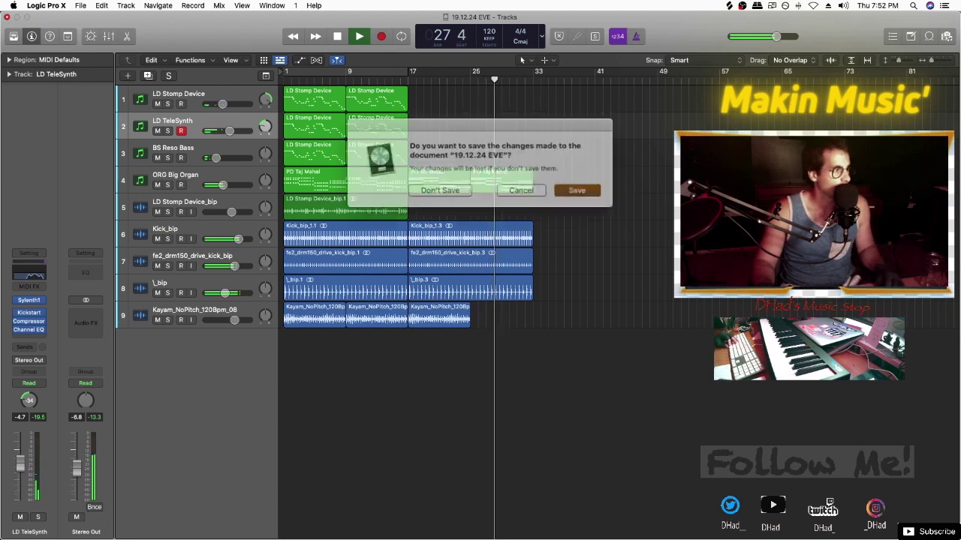
key(Return)
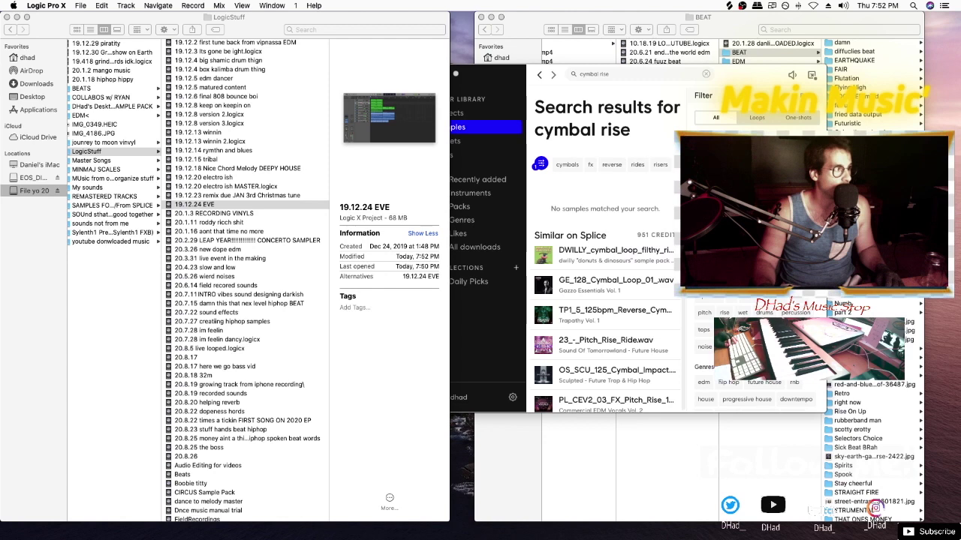
drag(192, 205, 89, 155)
mouse_move(88, 117)
mouse_down()
mouse_move(82, 98)
mouse_move(92, 115)
mouse_up()
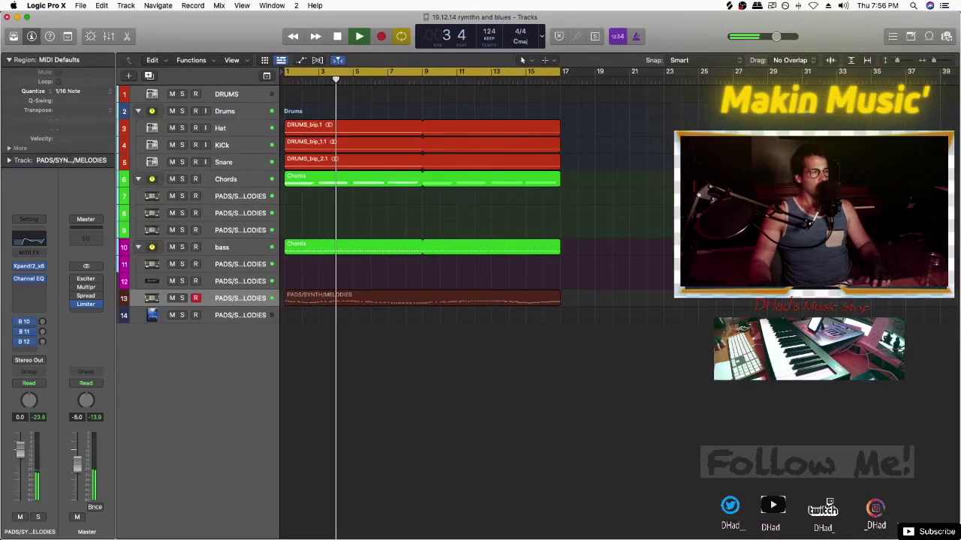
Listen to the 19.12.14 rymthn and blues project and close it
key(space)
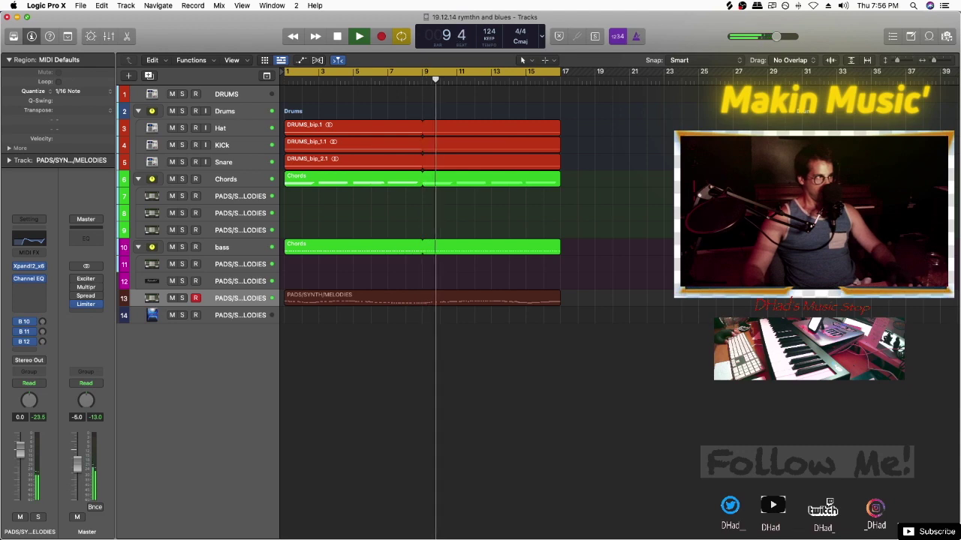
key(super+q)
key(Return)
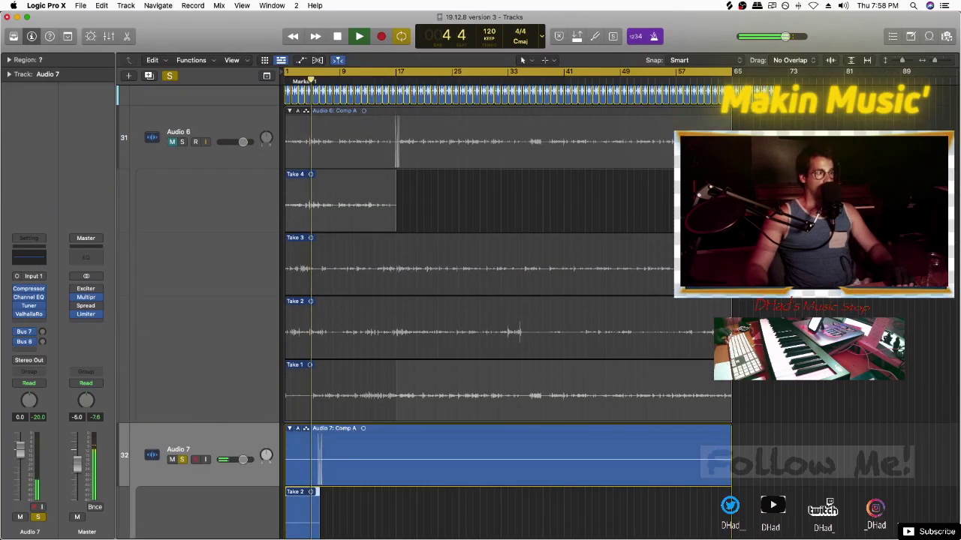
Turn off input monitoring on the Audio 1 track of 19.12.8 version 3 and solo that track during playback
scroll(506, 300, up, 10)
scroll(621, 301, down, 3)
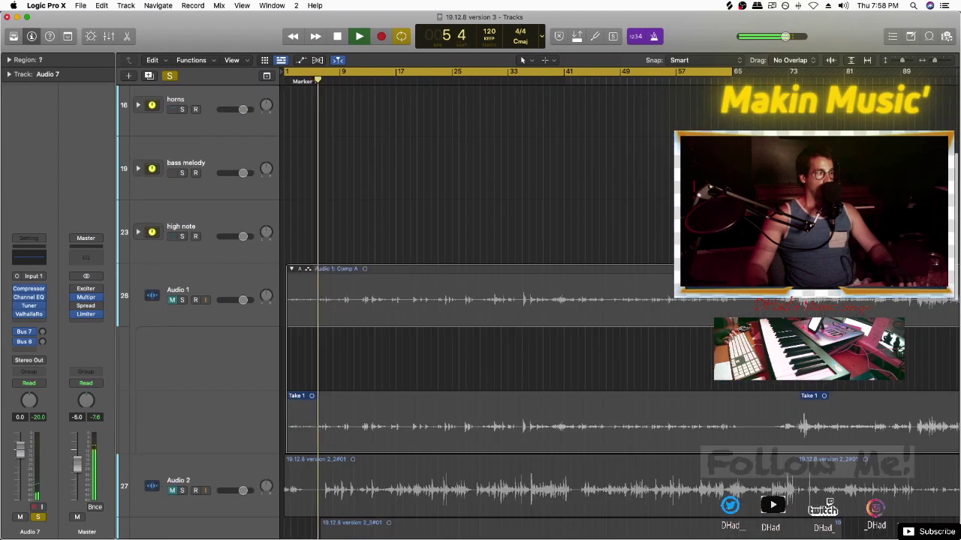
click(202, 290)
key(m)
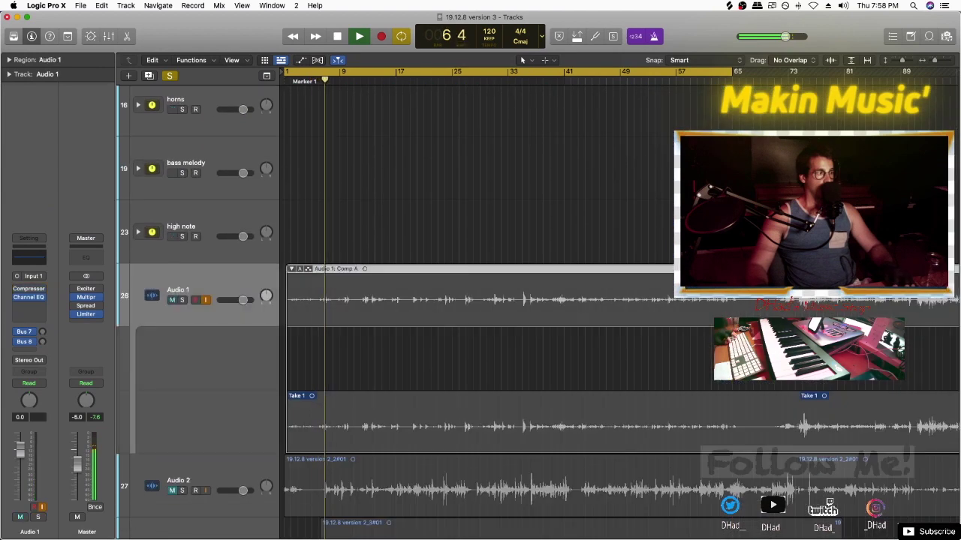
click(205, 300)
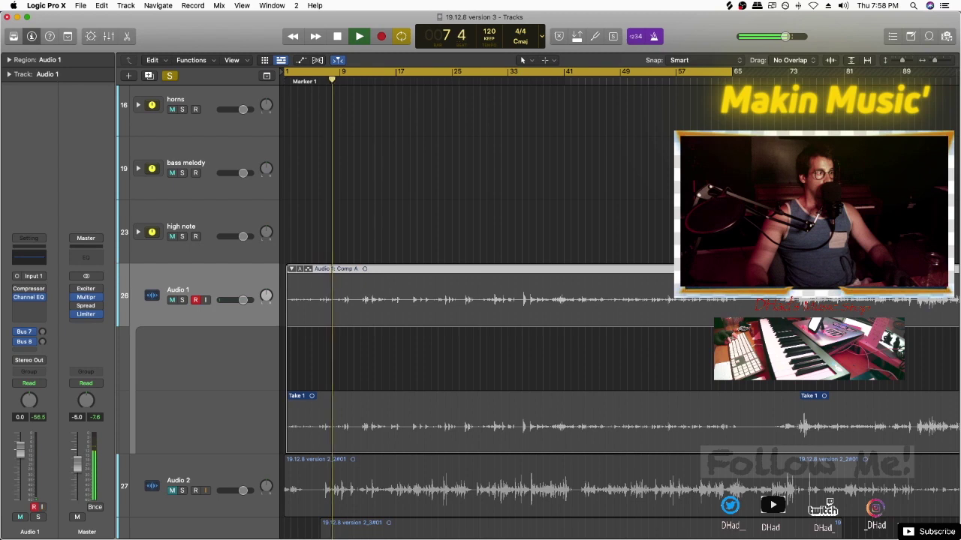
click(182, 301)
Audition Audio 2, Audio 3 and Audio 6 soloed together with Audio 1, and clear the solo on all four
scroll(525, 301, down, 3)
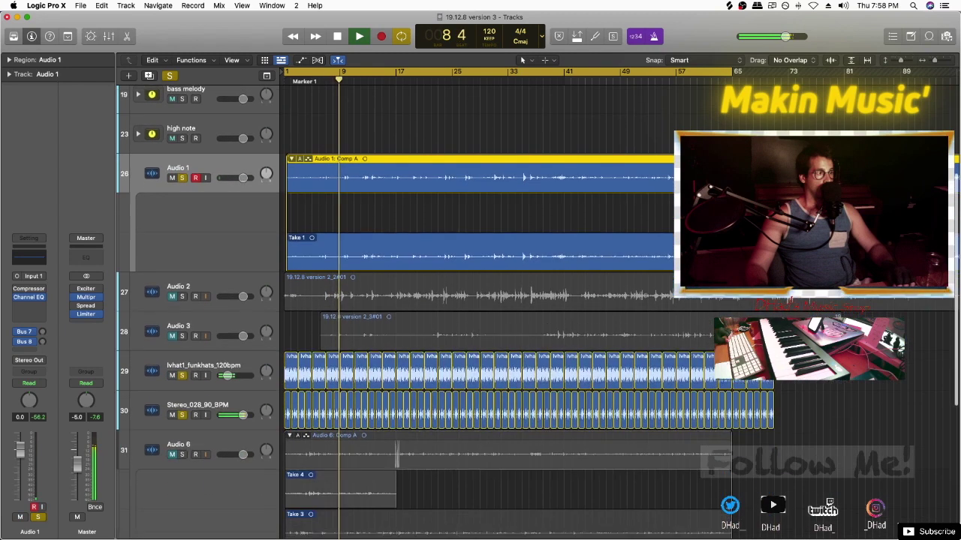
click(183, 296)
click(182, 335)
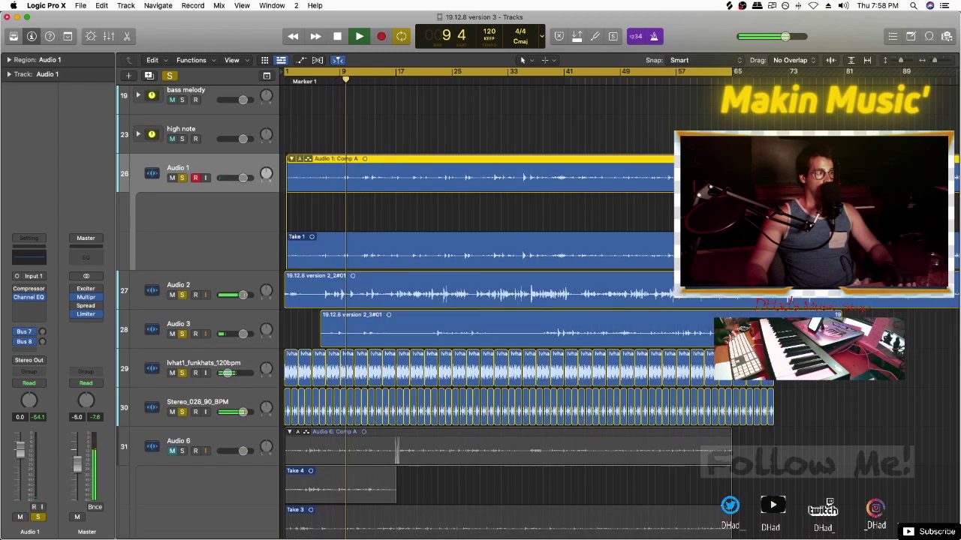
click(182, 451)
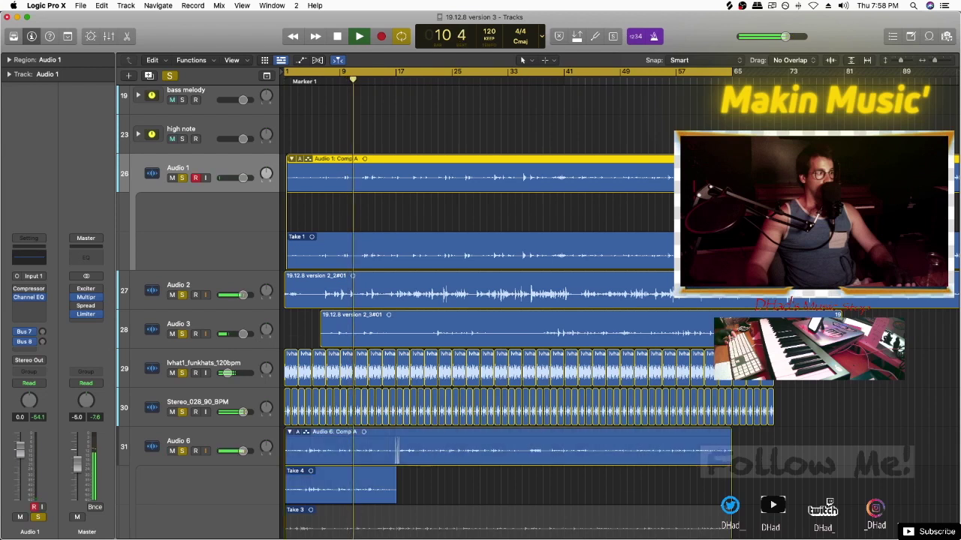
drag(183, 335, 183, 178)
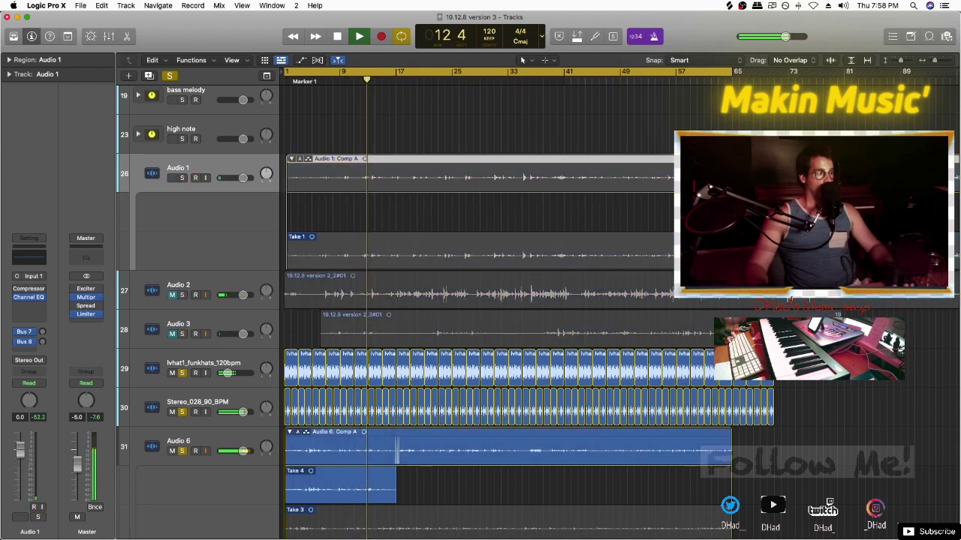
click(182, 451)
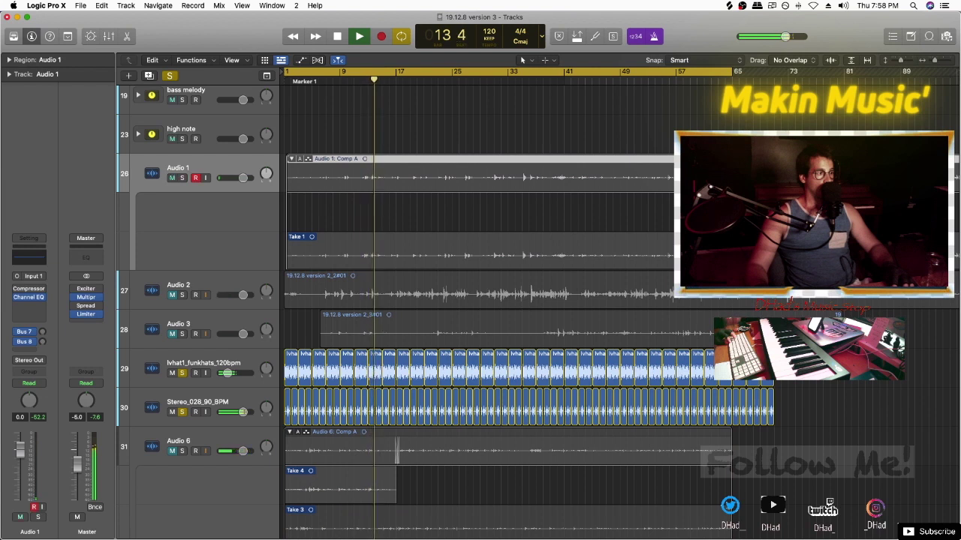
Select and solo the Audio 2 track, and continue playback from about bar 27
click(182, 285)
click(182, 295)
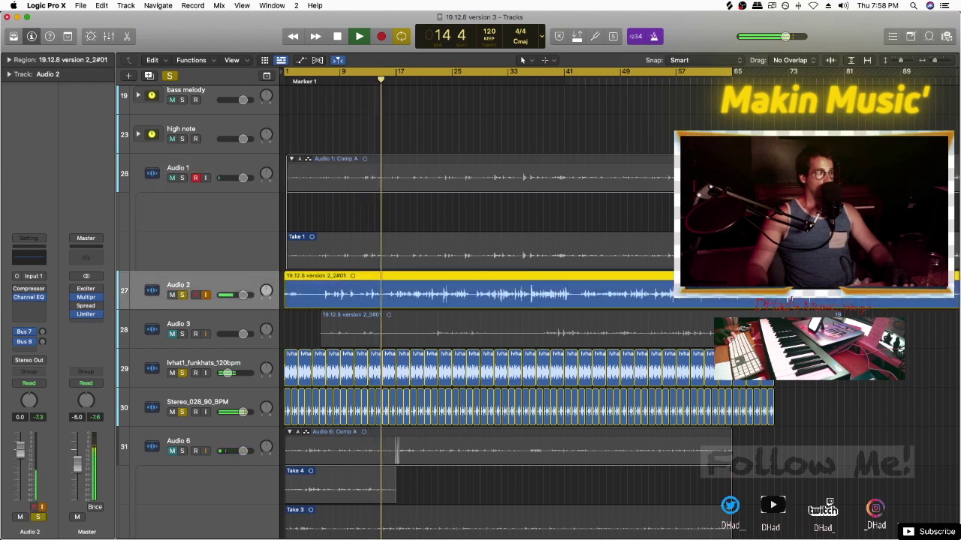
click(465, 80)
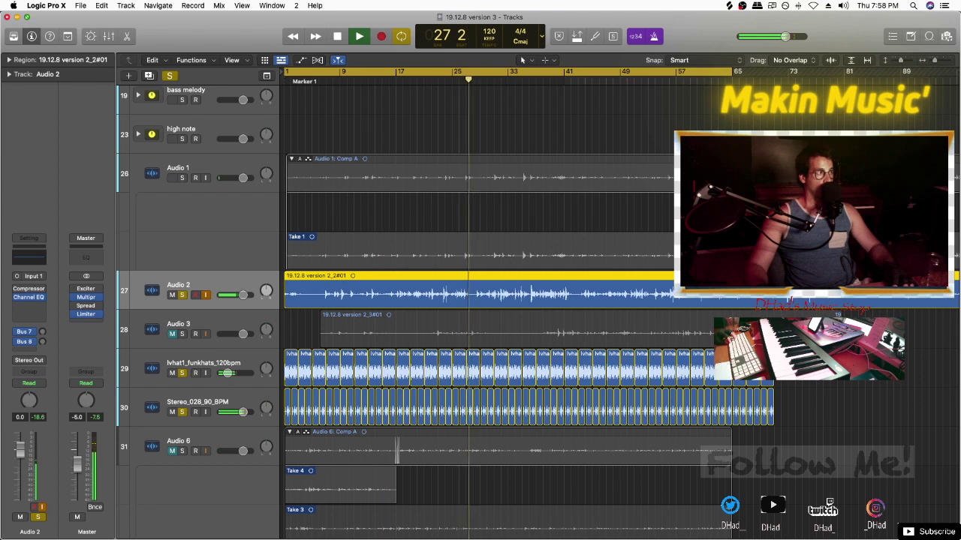
Close 19.12.8 version 3 with its changes saved and open the 19.12.8 version 2 project
click(7, 17)
key(Return)
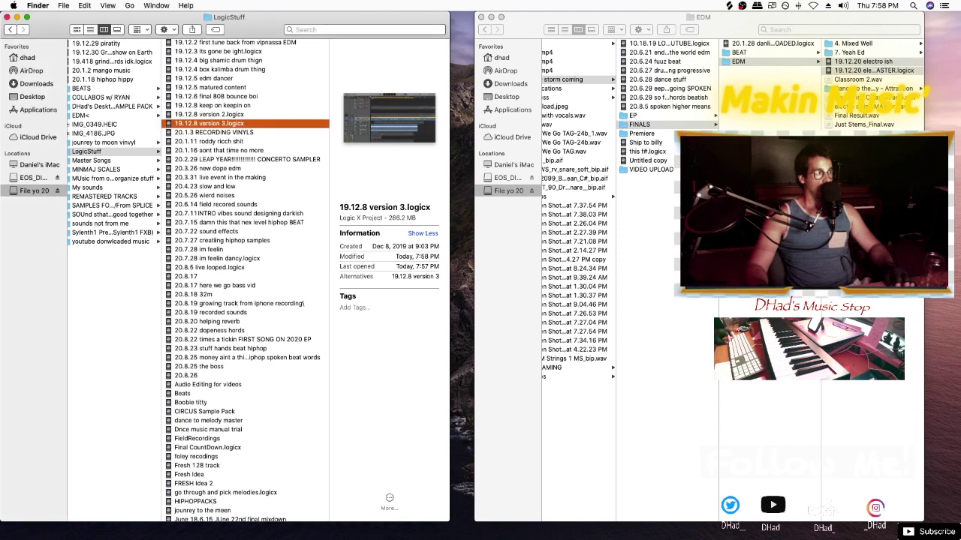
double_click(210, 115)
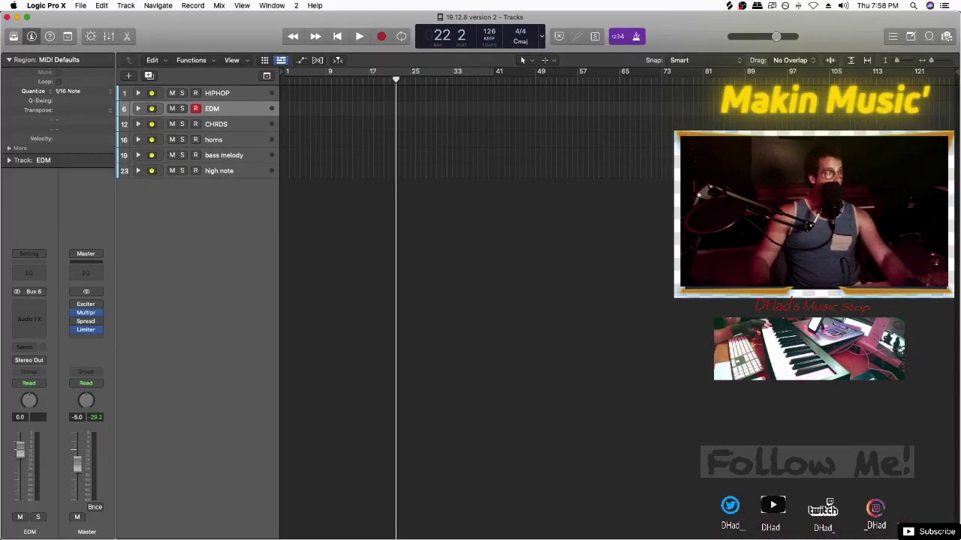
Audition the HIPHOP, EDM, CHRDS and horns track stacks of 19.12.8 version 2, and close the project
click(217, 93)
click(138, 93)
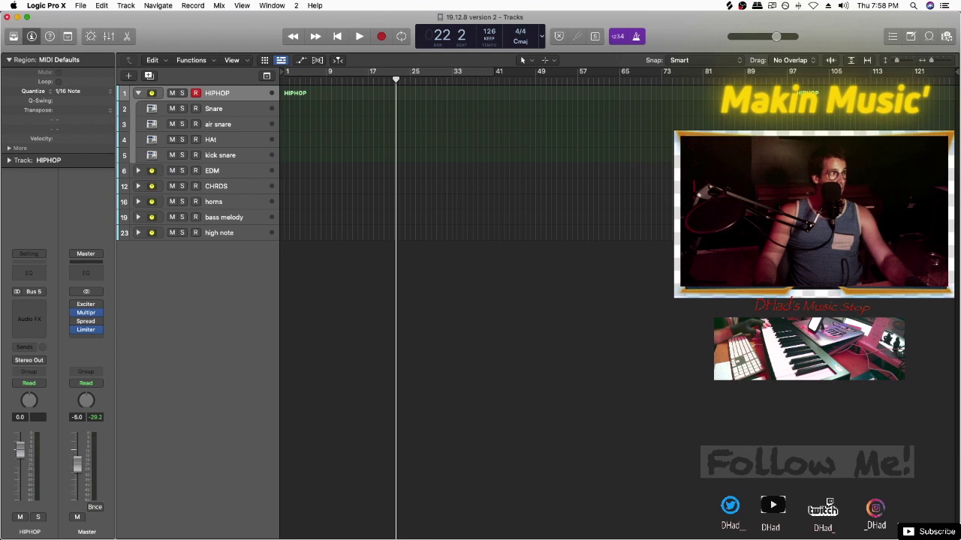
key(Down)
key(Up)
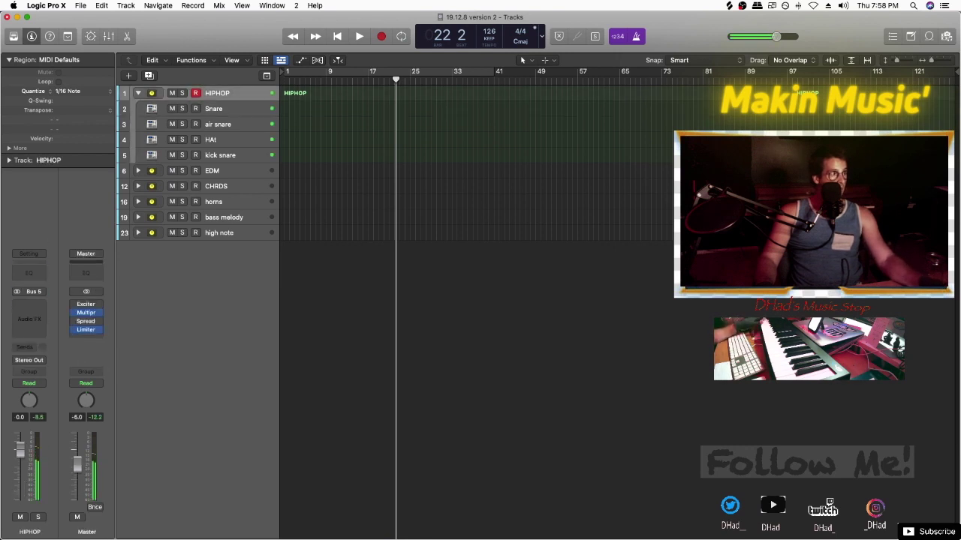
click(213, 170)
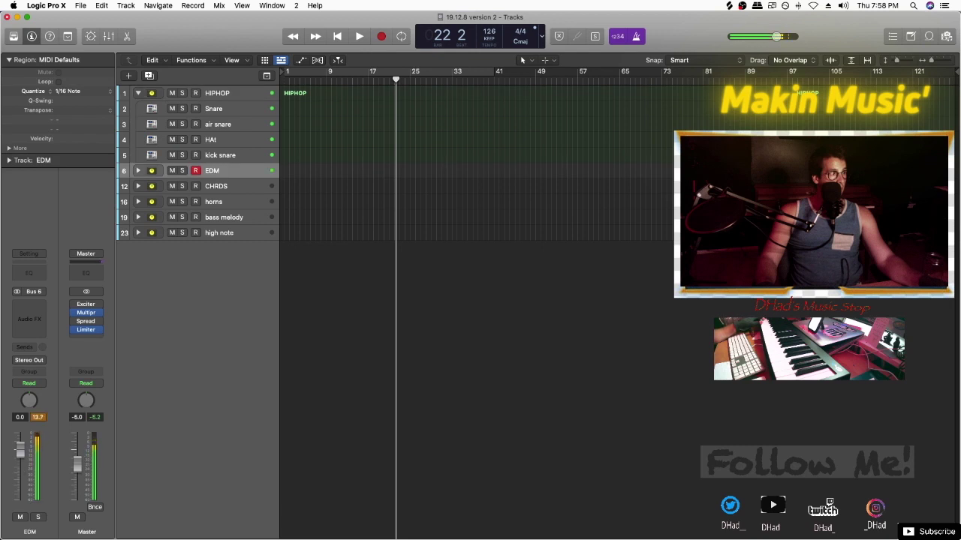
click(216, 186)
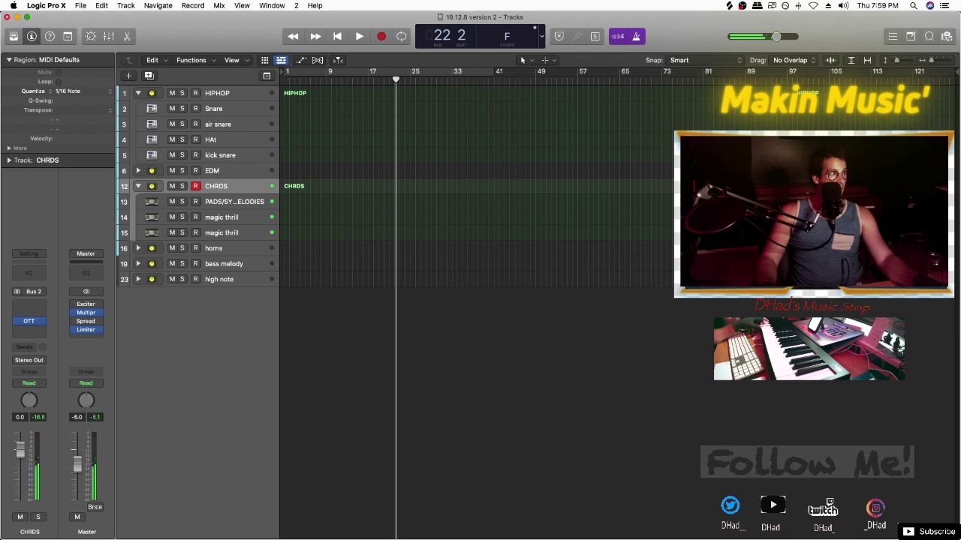
click(214, 249)
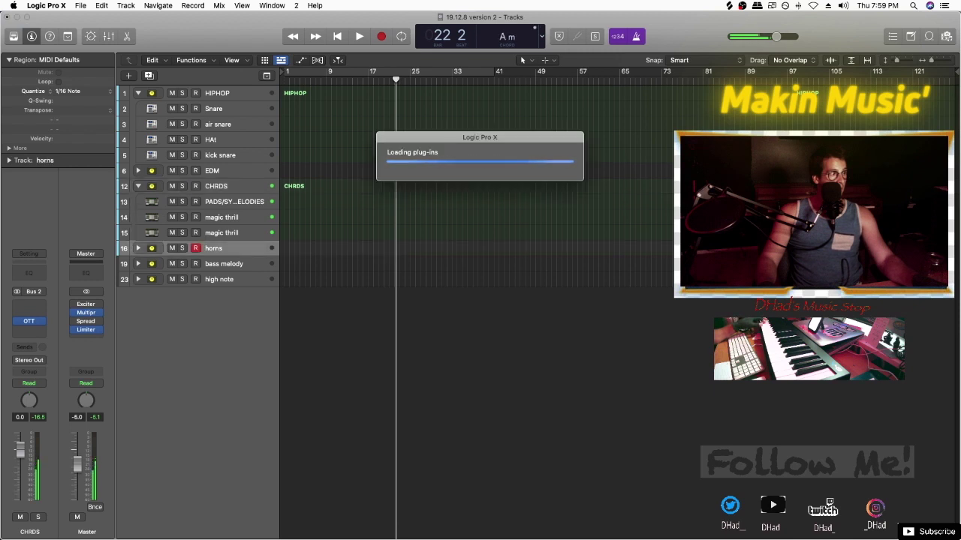
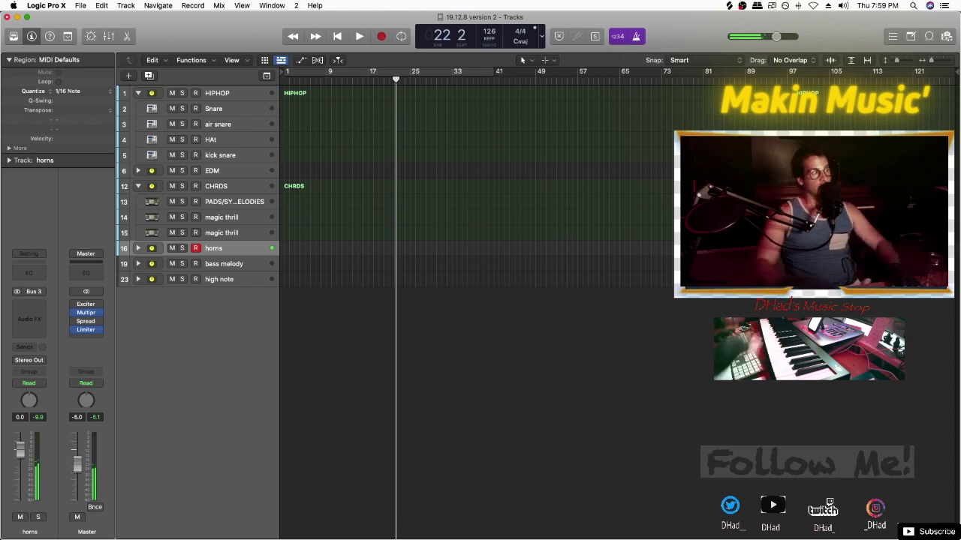
click(138, 171)
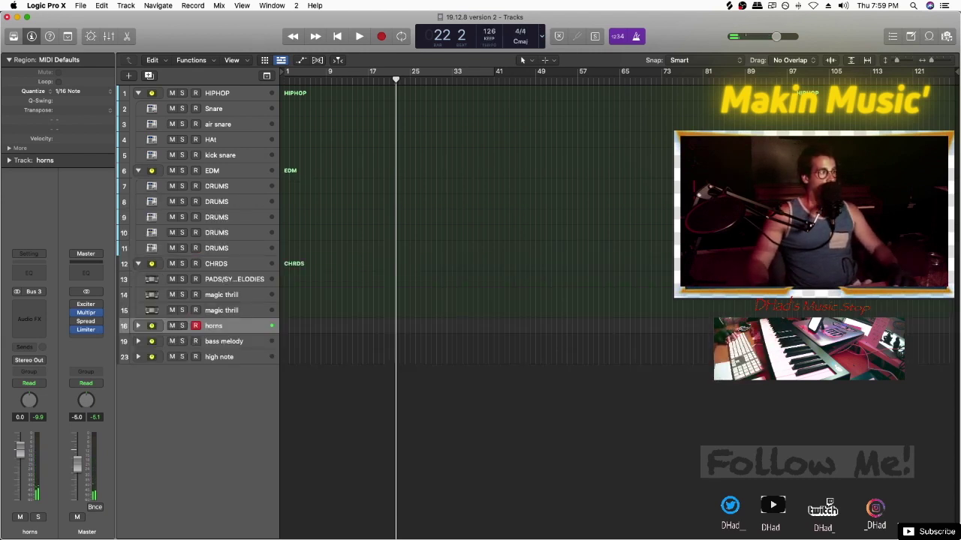
key(super+w)
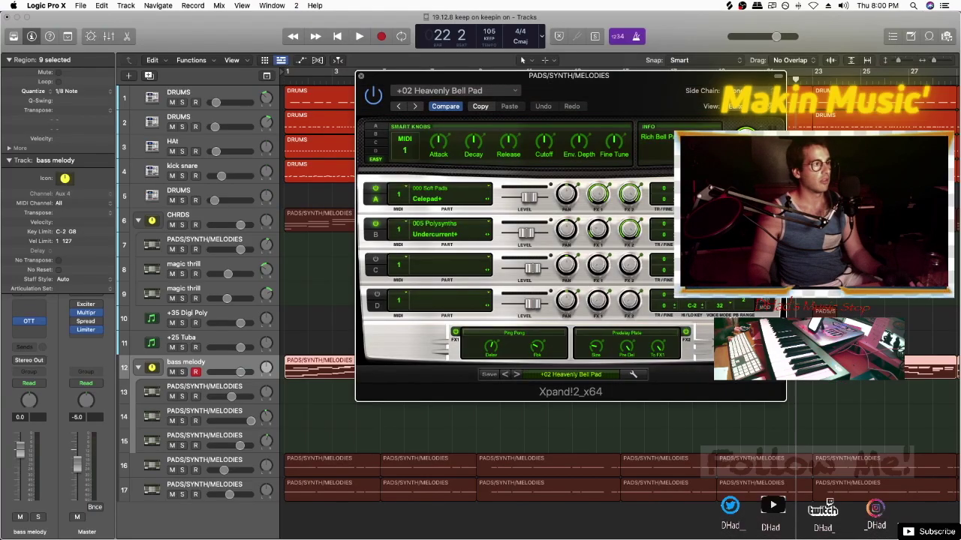
Close the Xpand!2 plug-in window and play 19.12.8 keep on keepin on from the beginning with more of the arrangement in view
key(super+w)
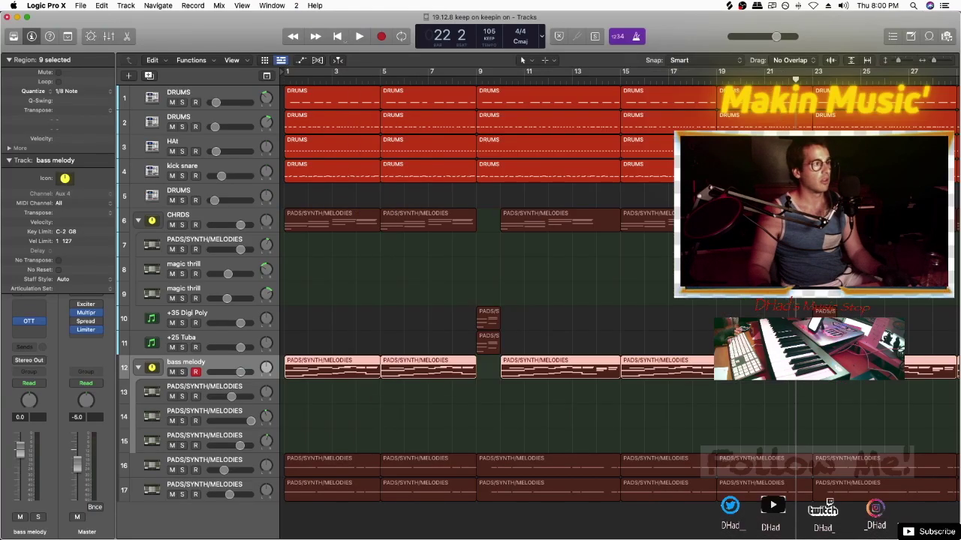
key(Return)
key(space)
key(super+Up)
key(super+Up)
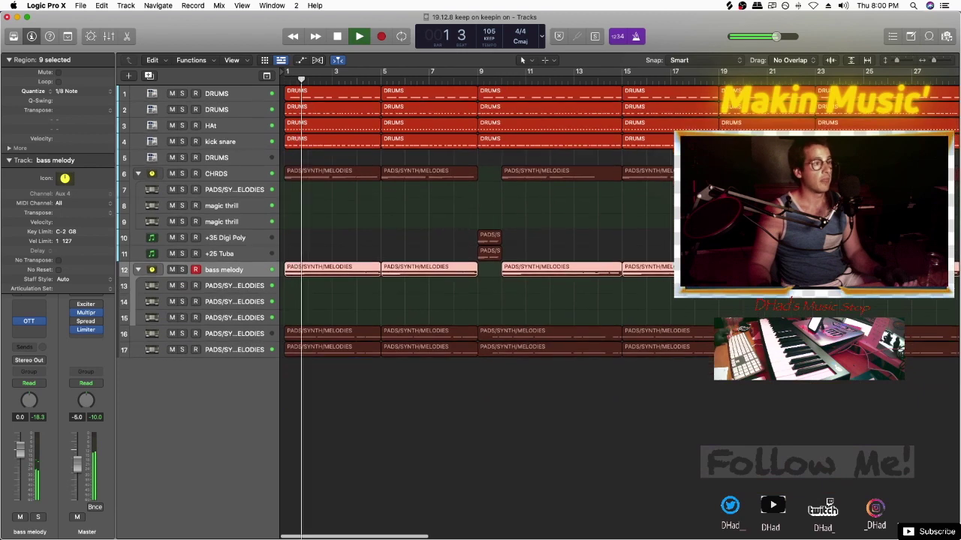
key(super+Left)
key(super+Left)
key(super+Left)
key(super+Left)
key(super+Left)
key(super+Left)
key(super+Left)
key(super+Left)
key(super+Right)
key(super+Right)
key(super+Right)
key(super+Right)
key(super+Right)
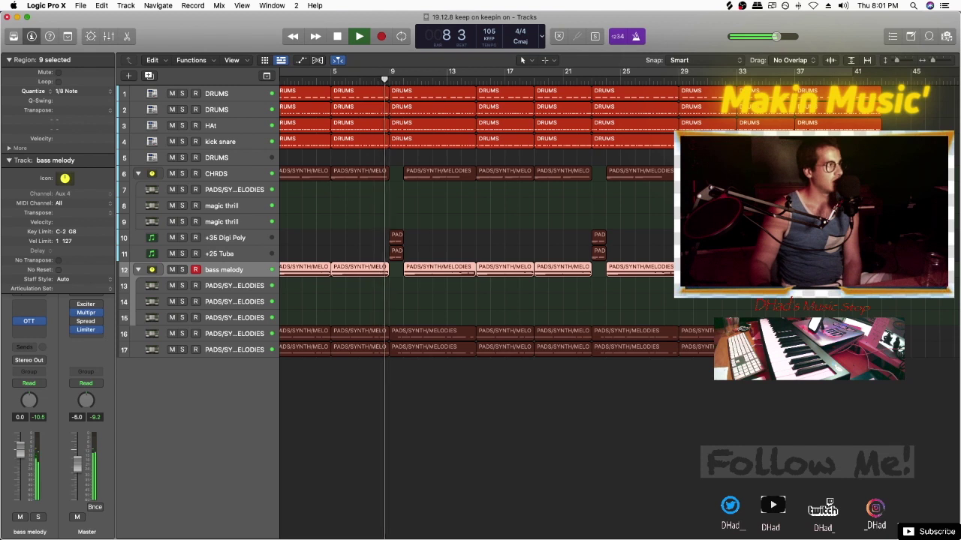
Close the 19.12.8 keep on keepin on project and save its changes
mouse_move(172, 142)
mouse_down()
mouse_move(172, 94)
mouse_move(172, 142)
mouse_up()
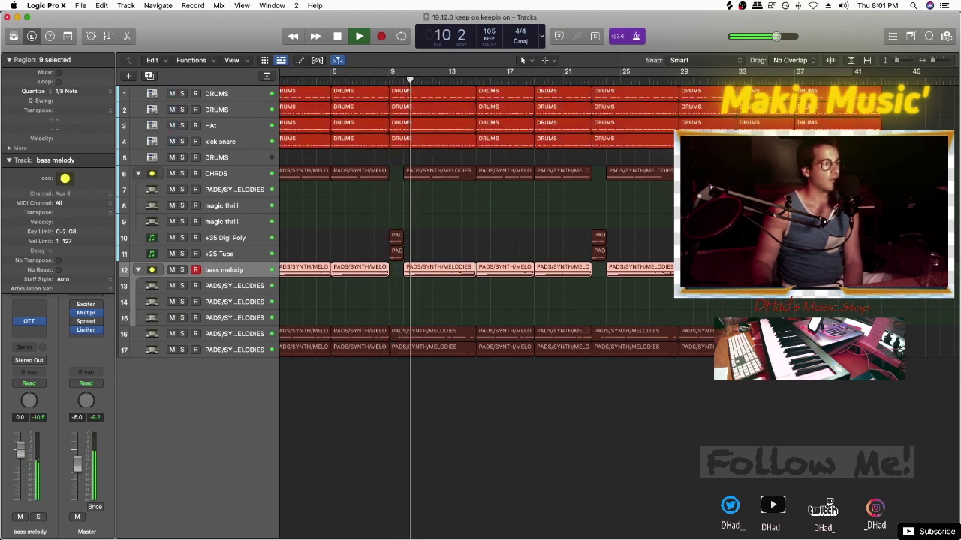
key(super+w)
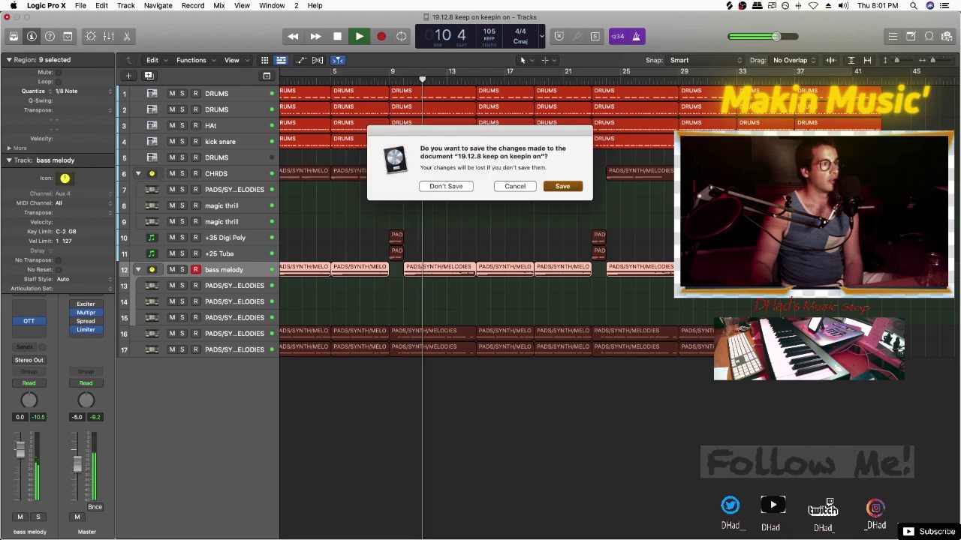
key(Return)
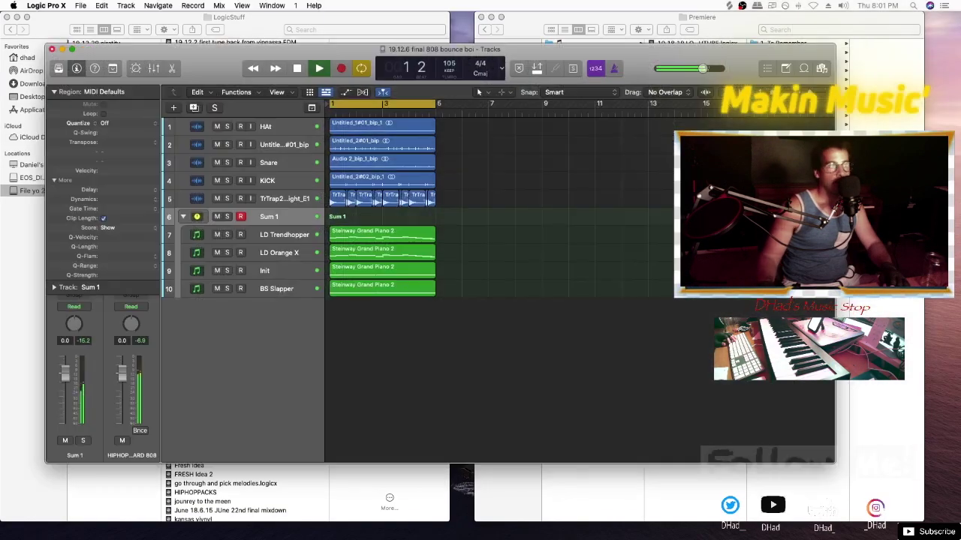
Listen to 19.12.6 final 808 bounce boi in an enlarged window, and close it with its changes saved
double_click(445, 49)
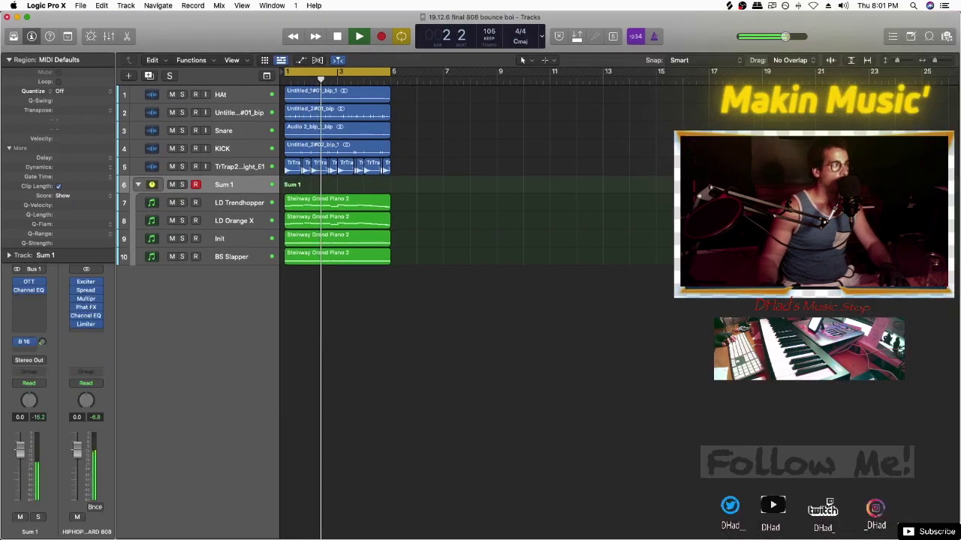
key(super+w)
key(Return)
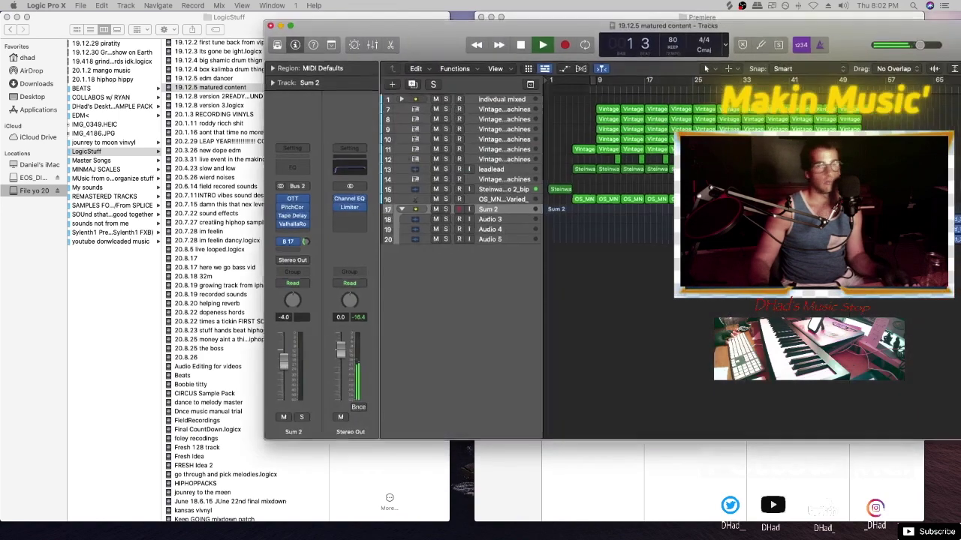
Enlarge the 19.12.5 matured content window and its track rows, and show the project notes during playback
double_click(444, 26)
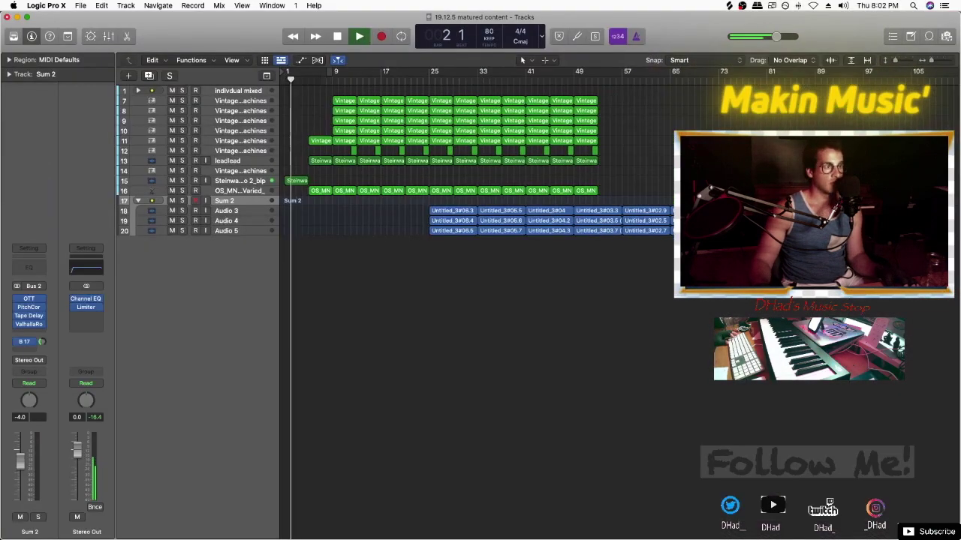
key(super+Down)
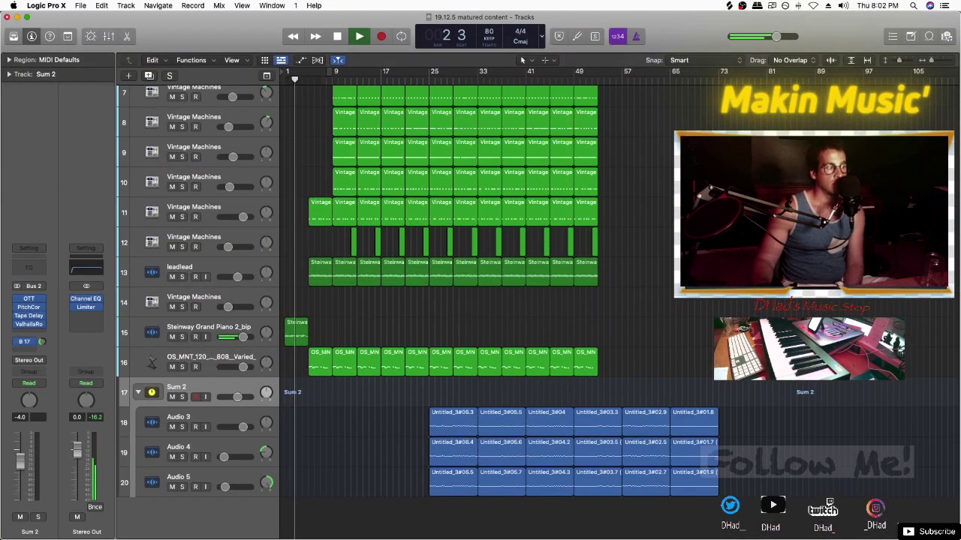
key(alt+super+p)
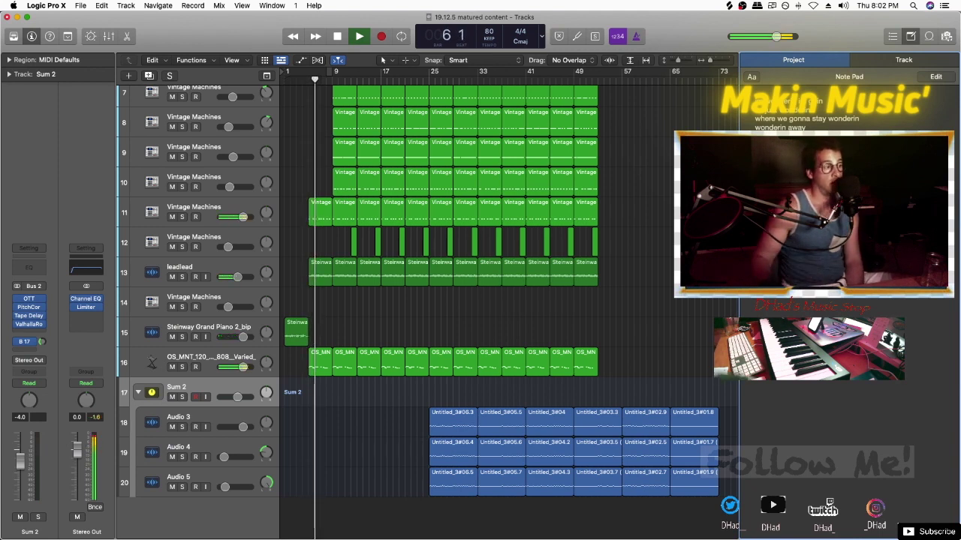
Lower the volume of the OS_MNT 808 track slightly and continue playback from bar 25
mouse_move(243, 367)
mouse_down()
mouse_move(229, 367)
mouse_move(238, 367)
mouse_up()
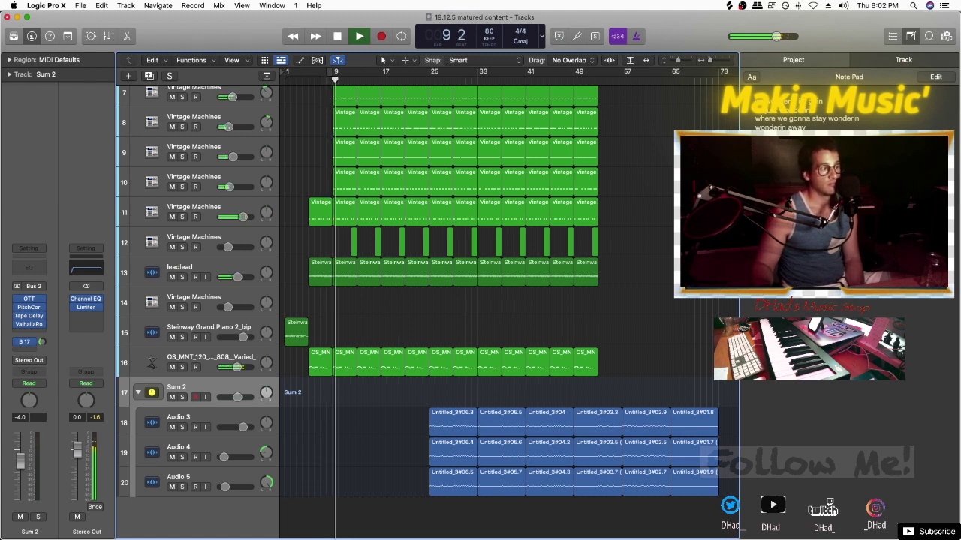
click(440, 79)
click(429, 80)
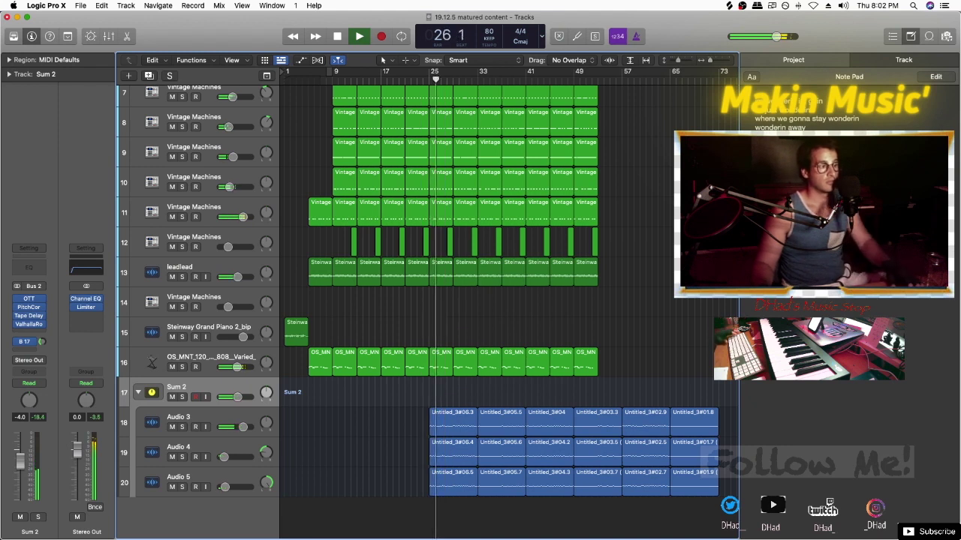
scroll(509, 307, down, 3)
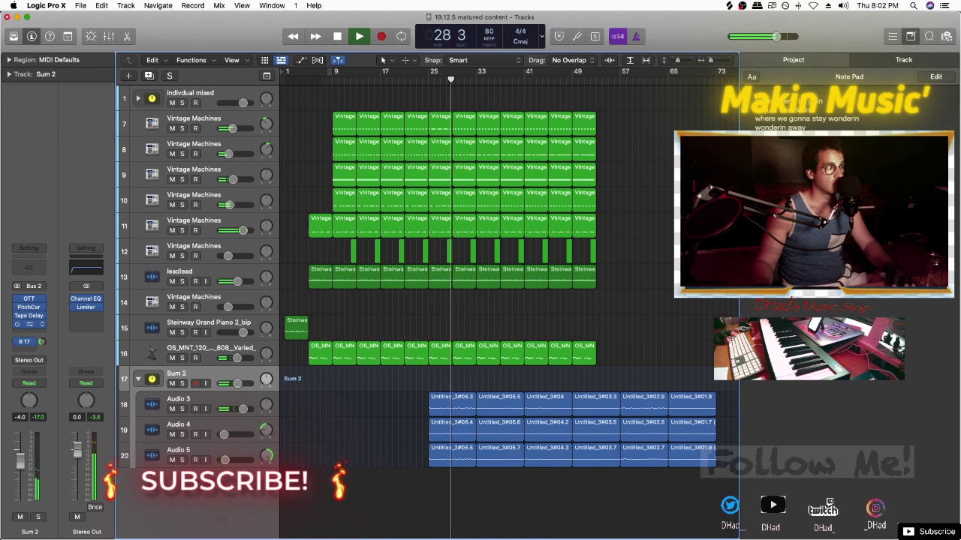
Set the decay of the ValhallaRoom reverb on Sum 2 to 0.55 s and check the stack's Tape Delay settings
click(30, 323)
drag(391, 329, 391, 322)
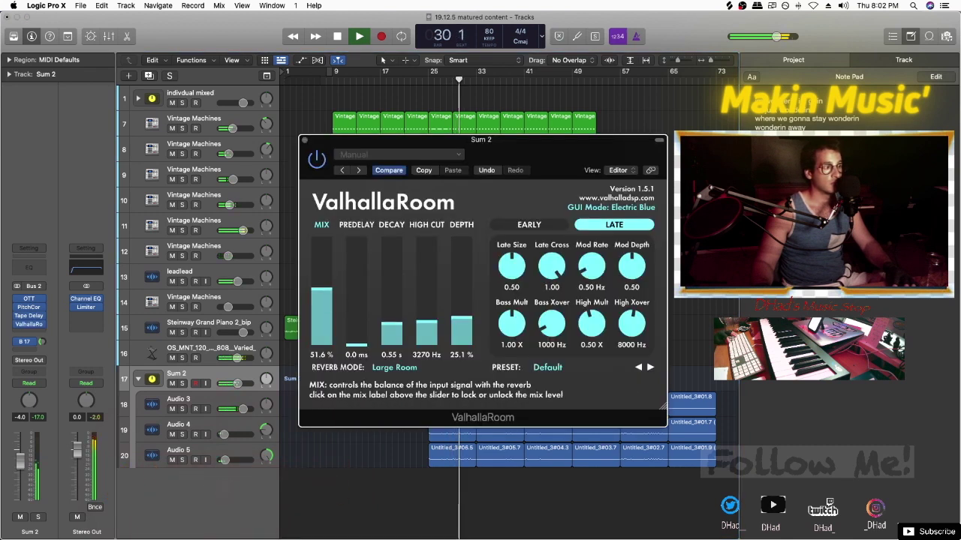
key(super+w)
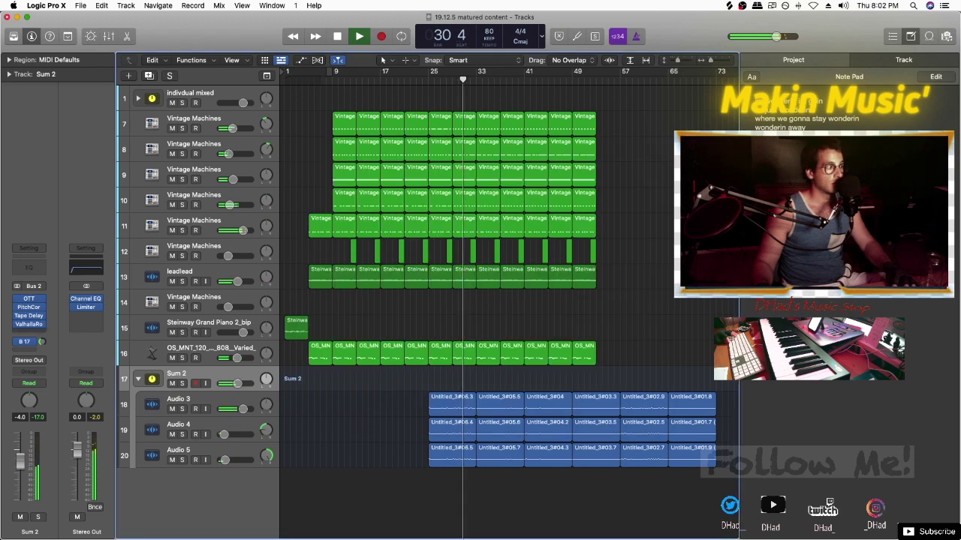
click(29, 316)
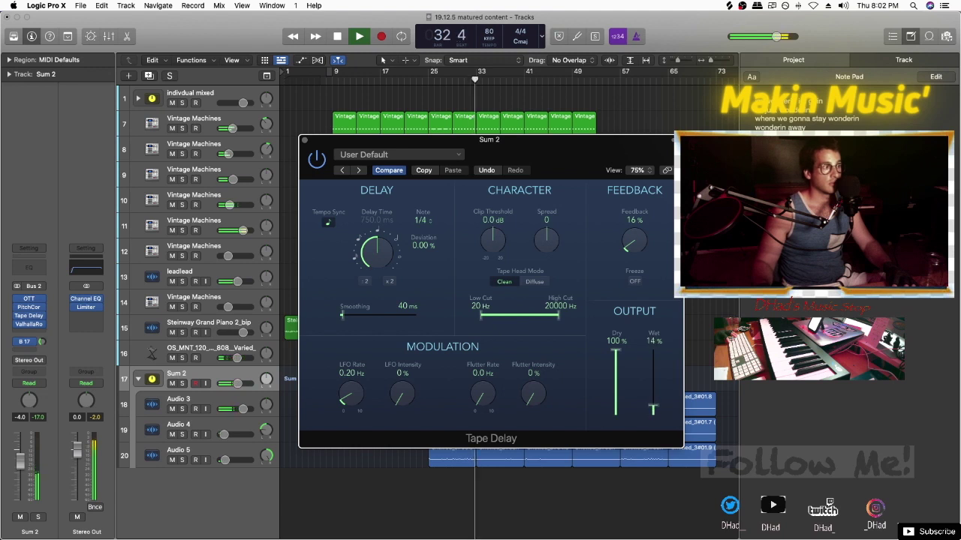
key(super+w)
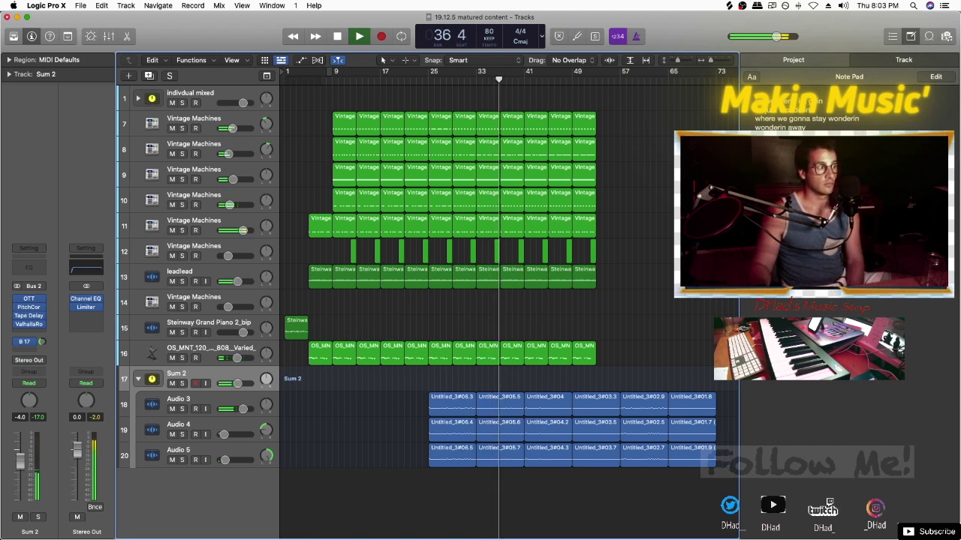
Stop playback, duplicate the Audio 3 track and copy all of its regions onto the new track
click(180, 399)
key(space)
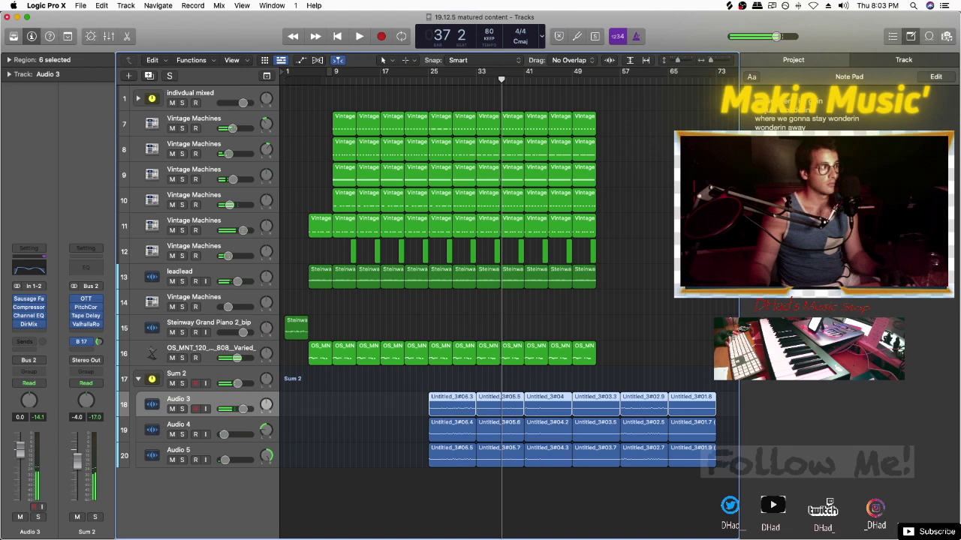
key(super+d)
drag(704, 422, 463, 427)
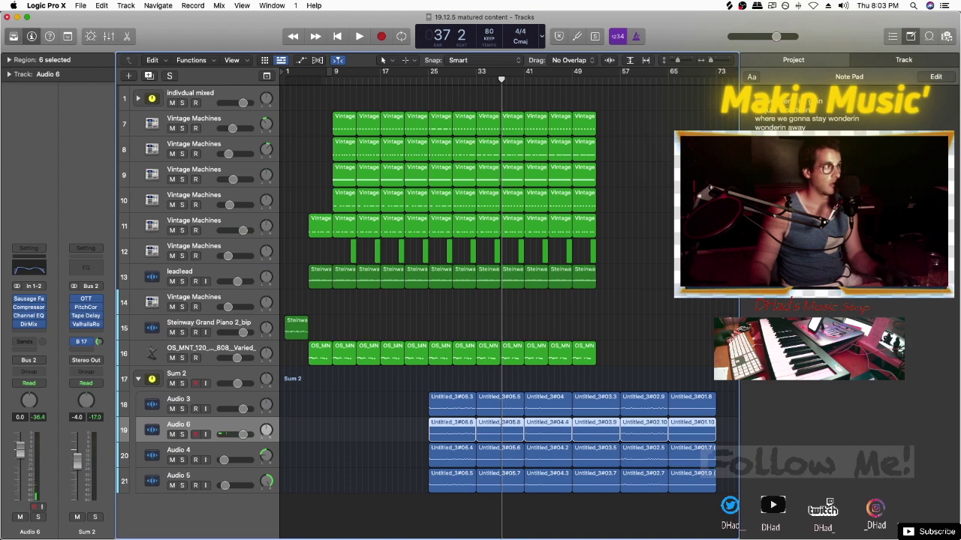
Load the Tube Vocal patch on the duplicated track and audition it both soloed and within the mix
key(y)
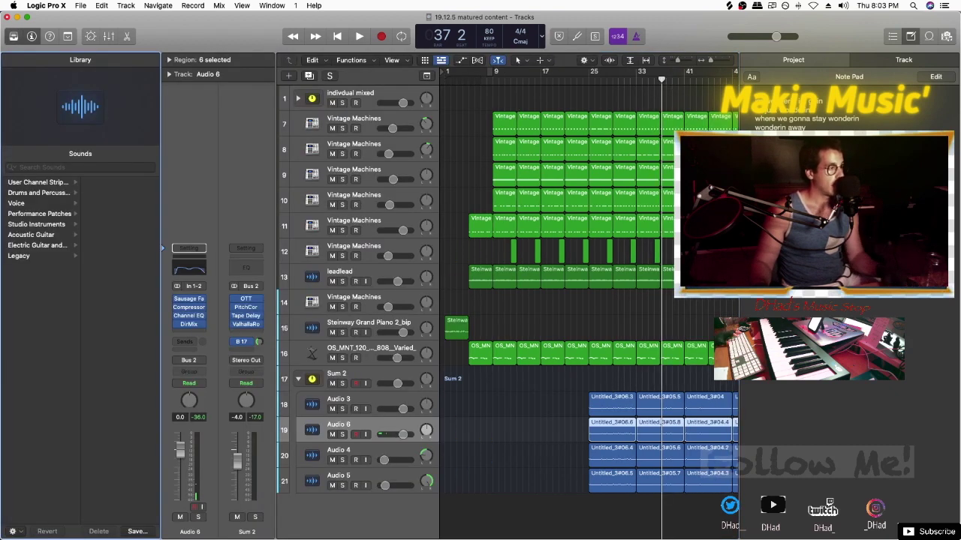
click(38, 203)
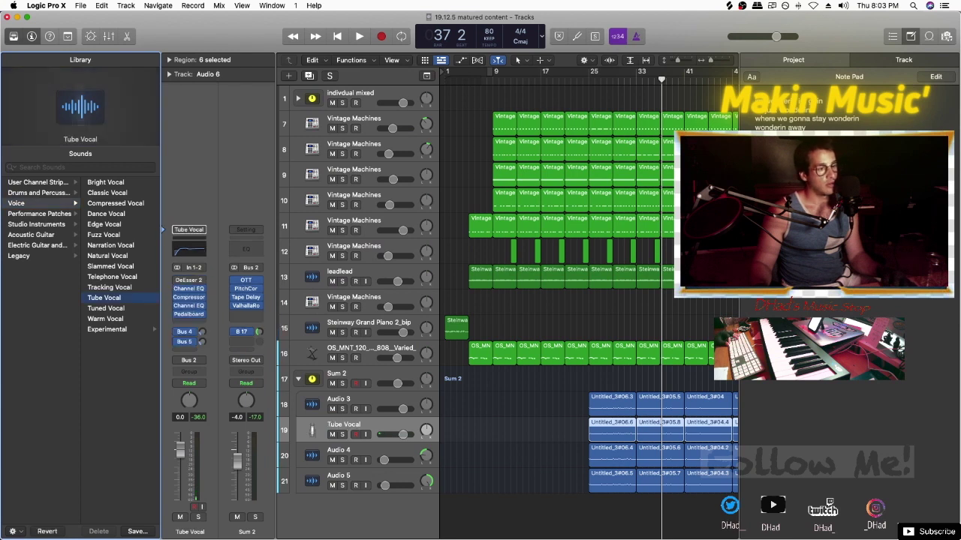
key(space)
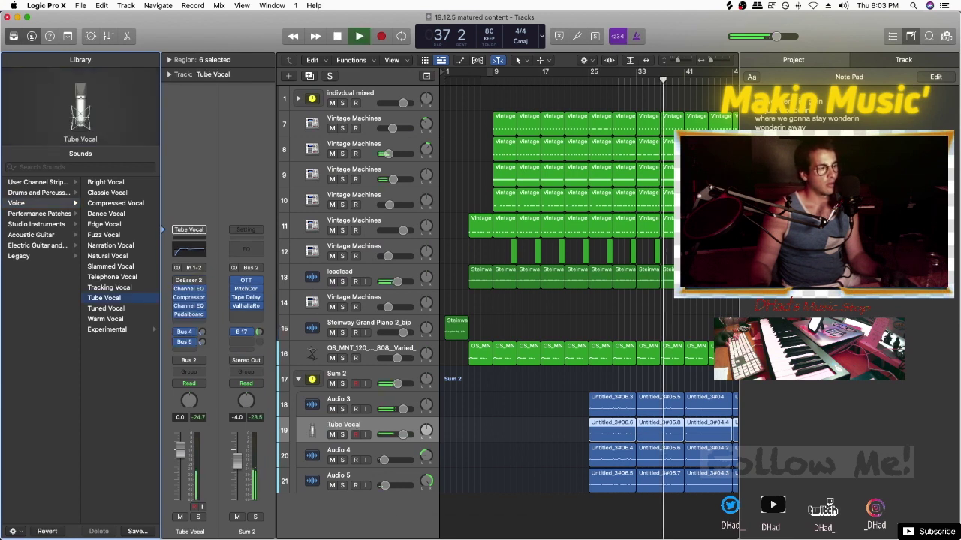
key(s)
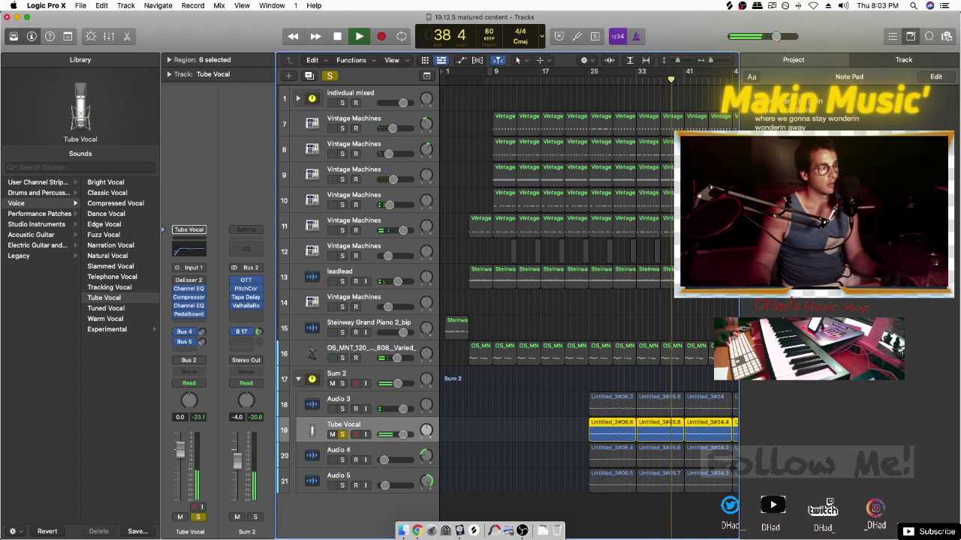
key(s)
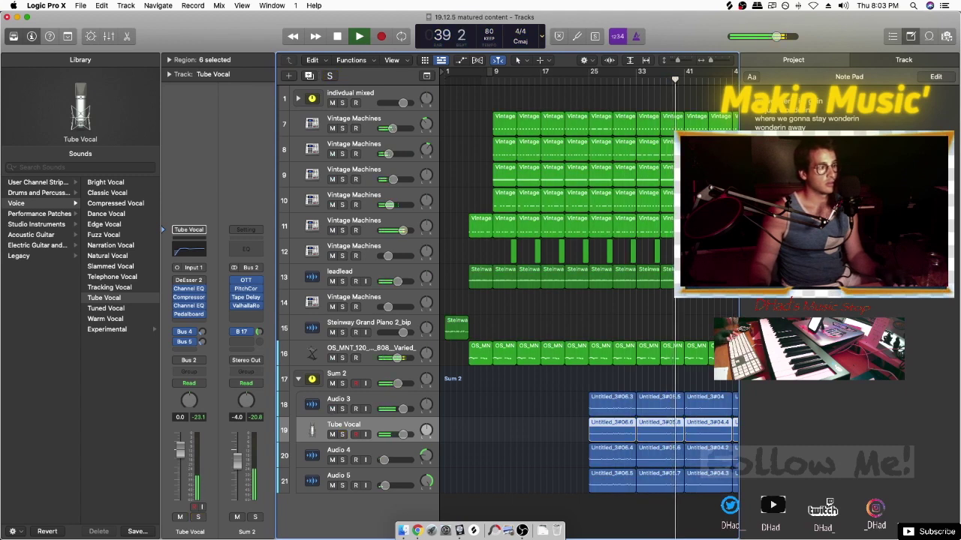
Audition the Warm and Compressed Vocal patches on the duplicated vocal track, settle on Bright Vocal and compare it soloed and in the mix
click(111, 277)
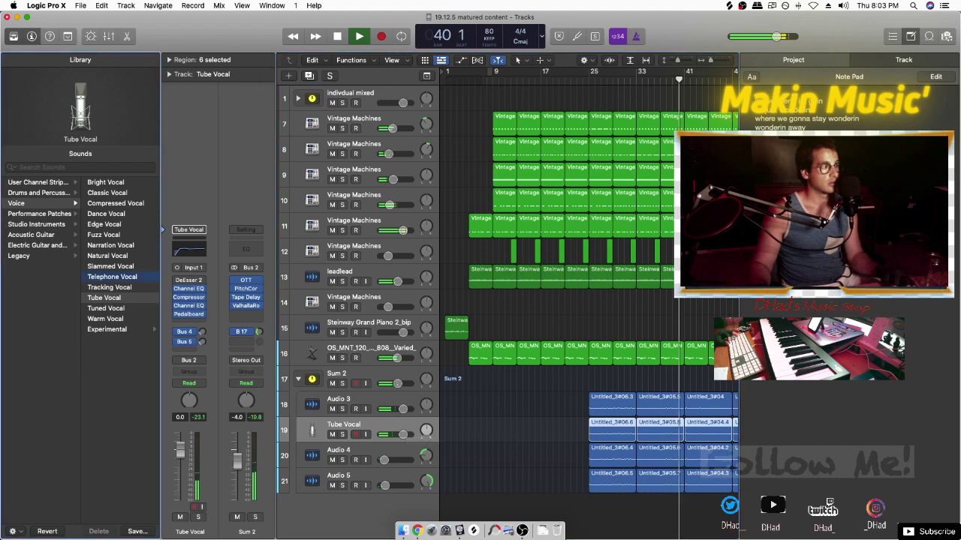
click(106, 319)
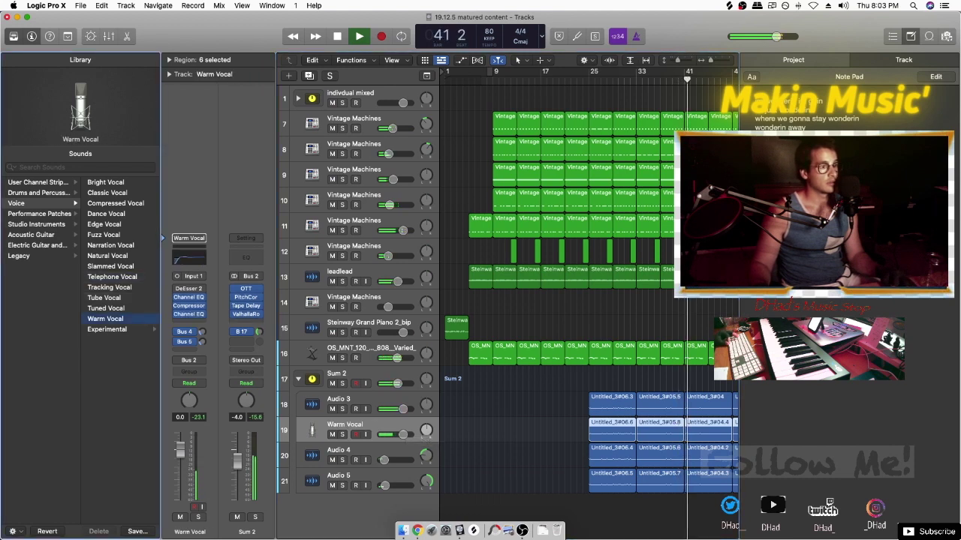
click(116, 203)
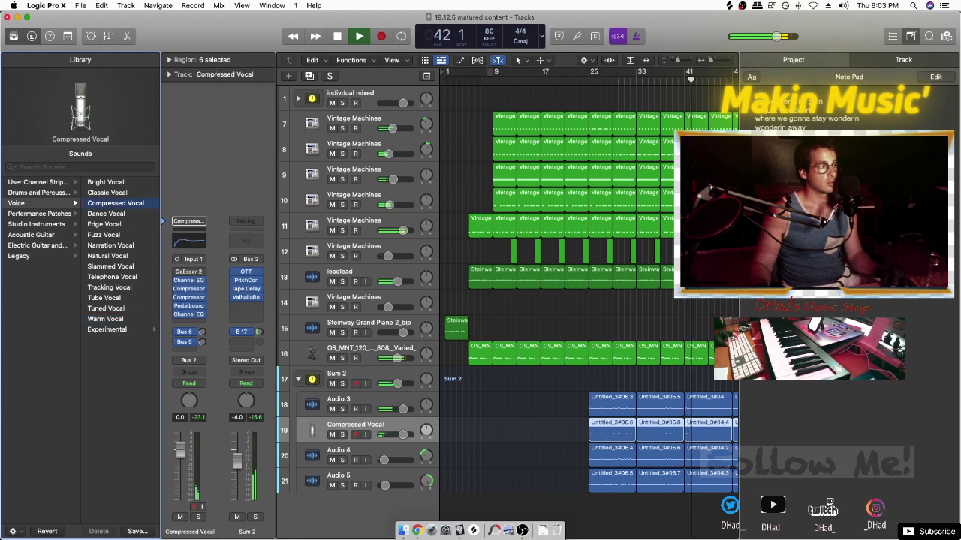
click(106, 182)
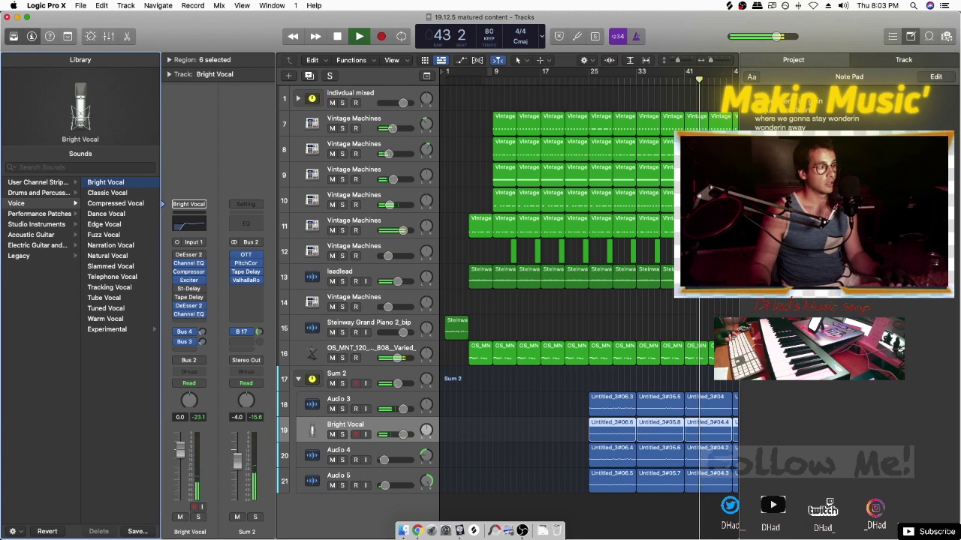
key(s)
key(s)
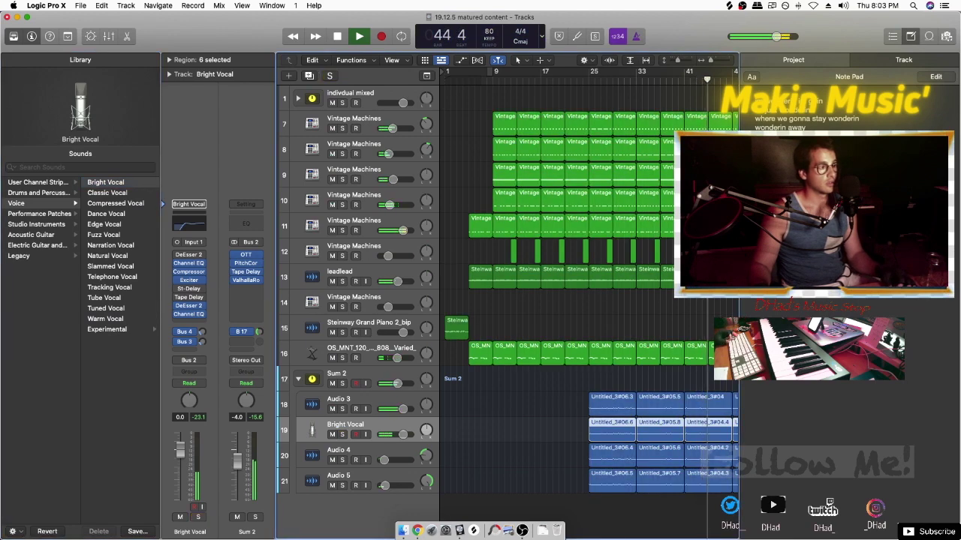
Hide the project notes and delete the instrument regions from bar 49 onward on tracks 7 to 16
click(910, 36)
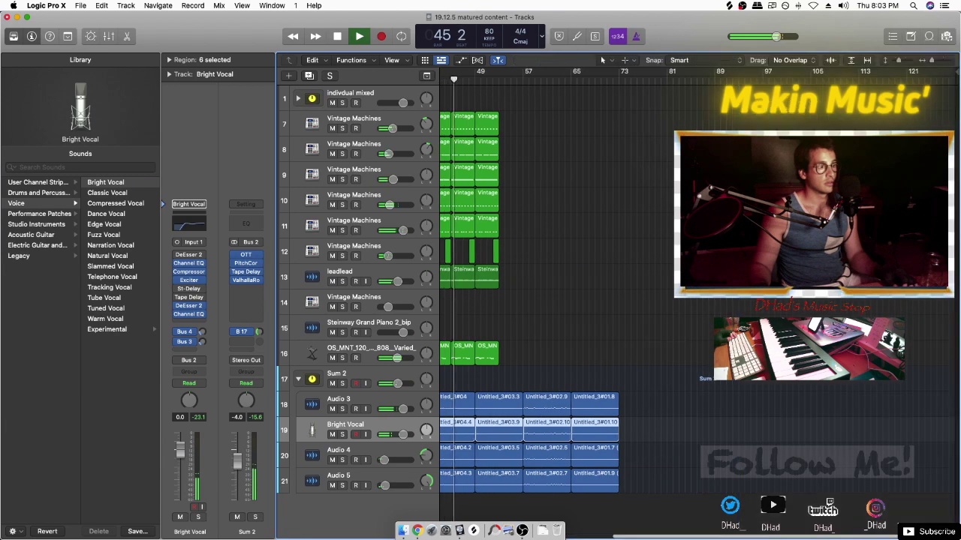
scroll(555, 300, left, 2)
scroll(555, 300, left, 4)
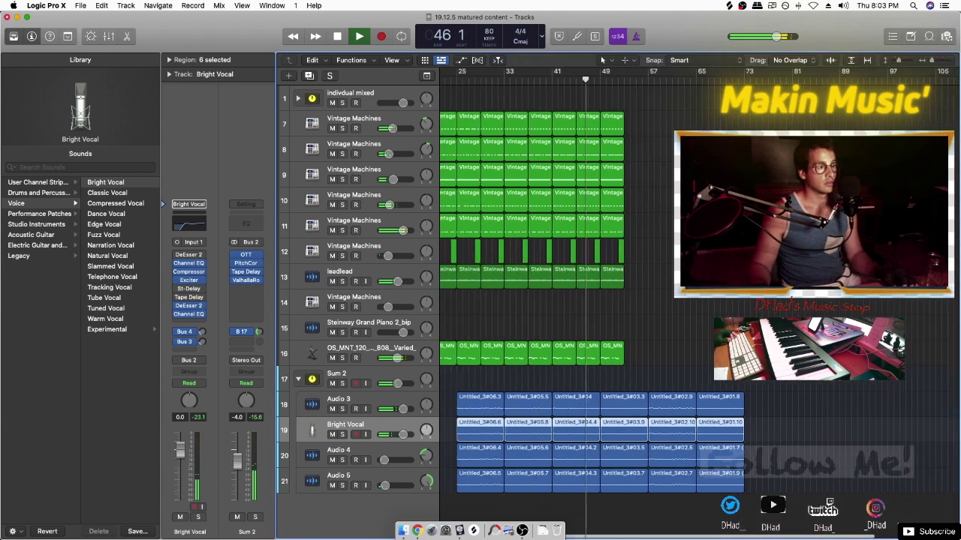
drag(655, 354, 697, 128)
key(Delete)
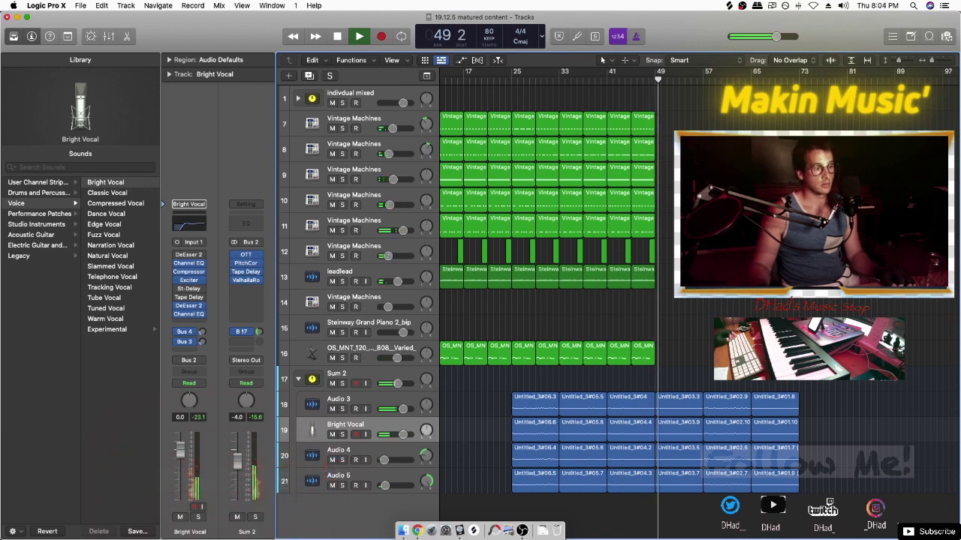
Extend the four vocal regions starting at bar 41 slightly past bar 49, stop playback and delete all vocal regions after them
drag(643, 502, 625, 402)
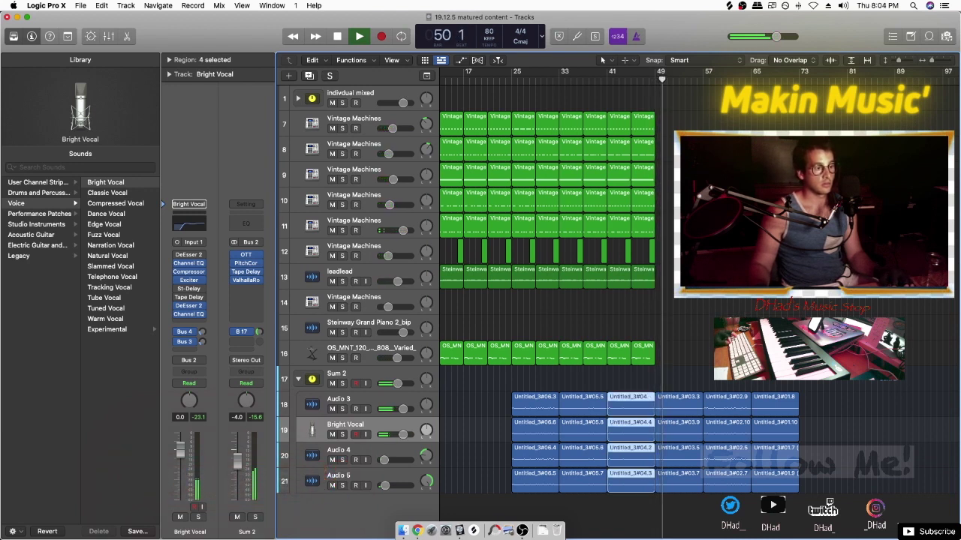
drag(655, 478, 659, 478)
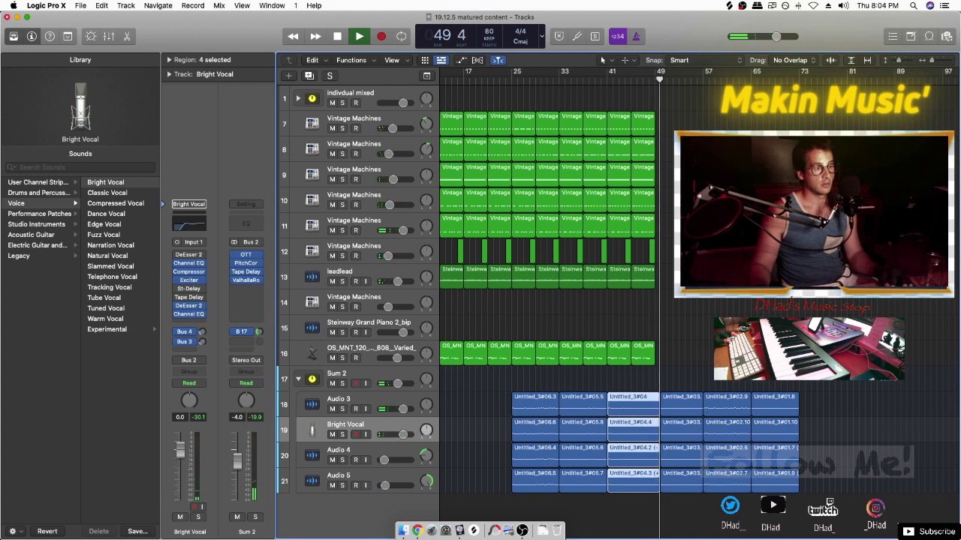
key(space)
drag(829, 513, 681, 385)
key(Delete)
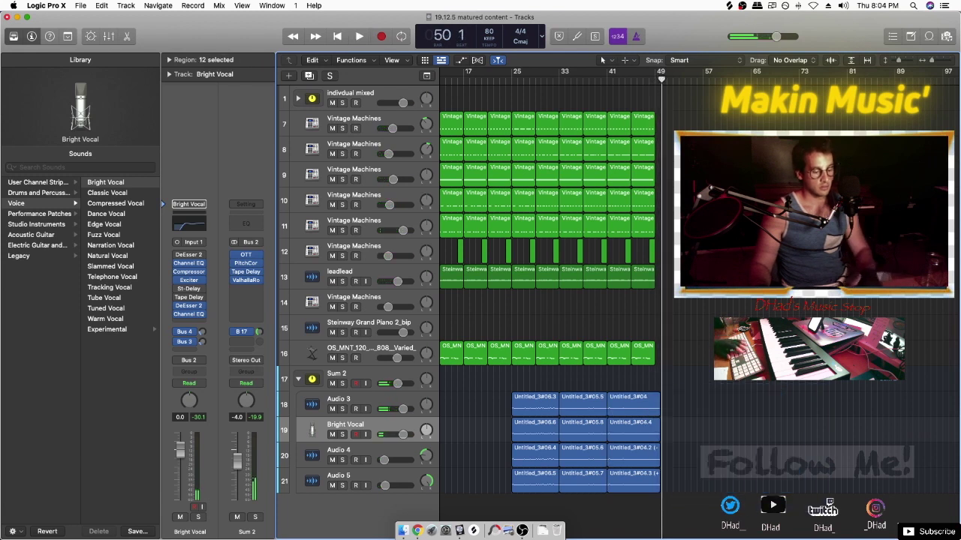
Repeat the instrument regions from bars 29 to 49 so that the copies start at bar 49
drag(657, 380, 534, 129)
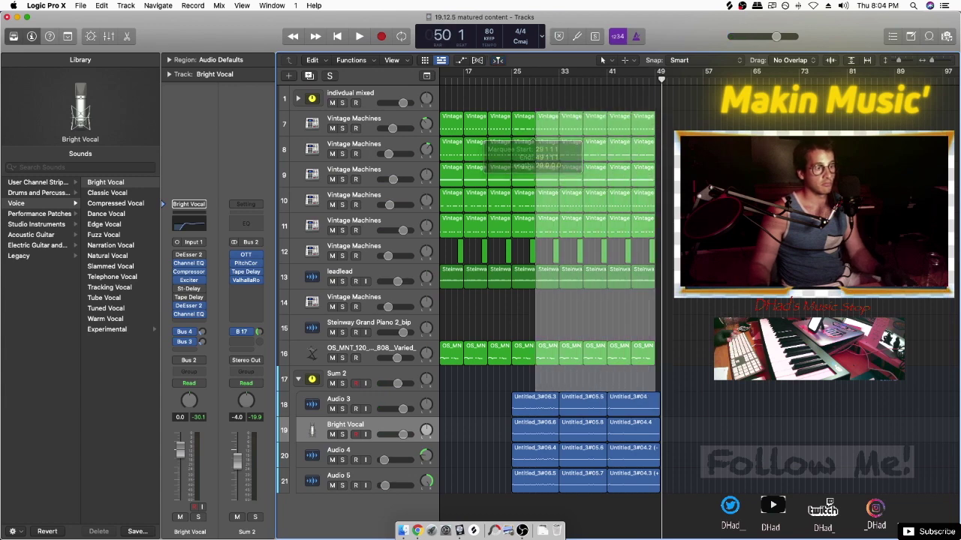
key(super+r)
key(super+Right)
key(super+Right)
key(super+Right)
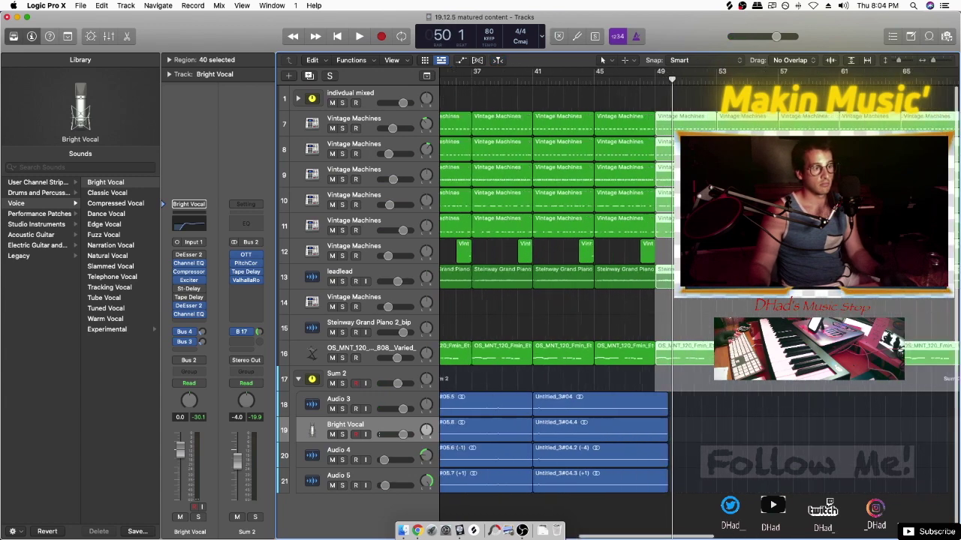
Move the copied instrument regions to start at bar 50 and play the transition from about bar 48
key(space)
drag(706, 355, 771, 356)
click(648, 79)
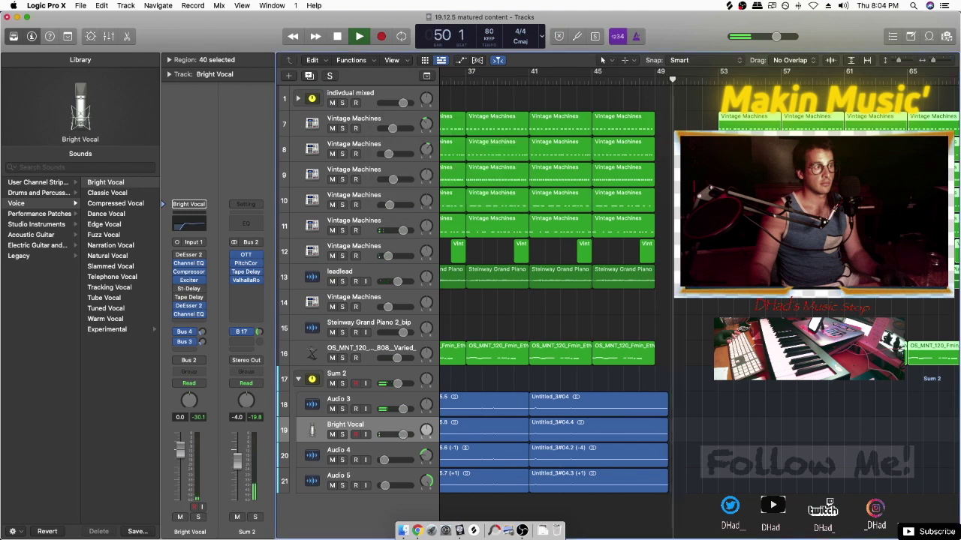
drag(768, 354, 721, 353)
key(comma)
key(comma)
key(comma)
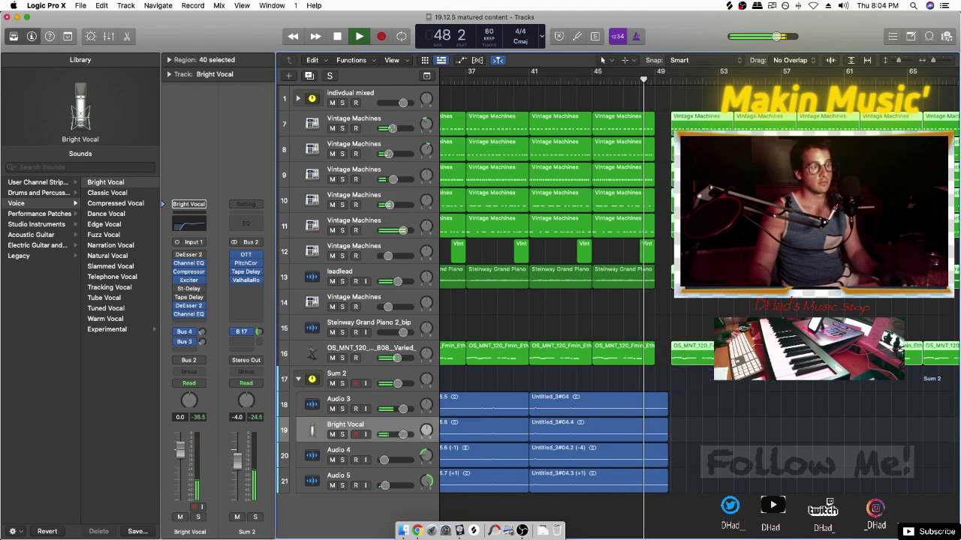
Delete the first copied OS_MNT 808 region at bar 50
click(721, 328)
click(718, 354)
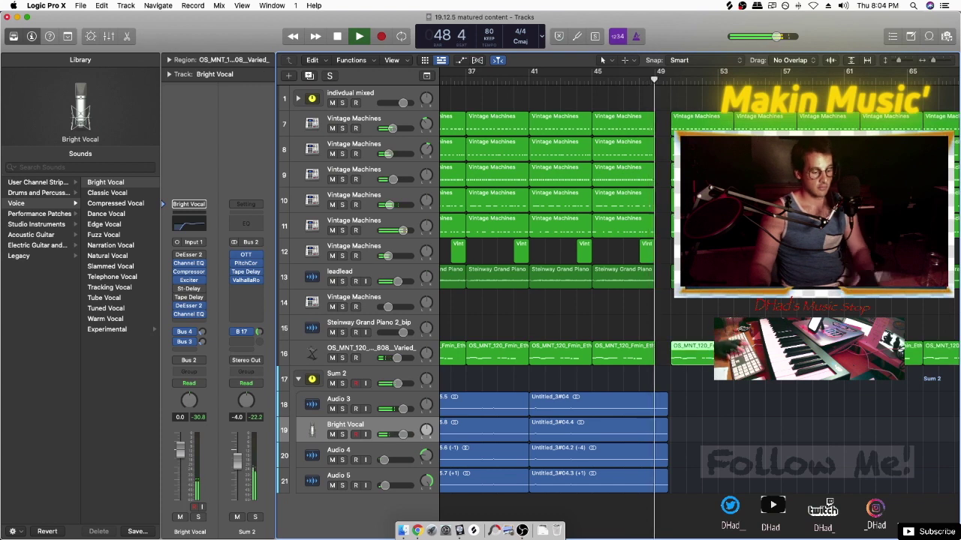
key(Delete)
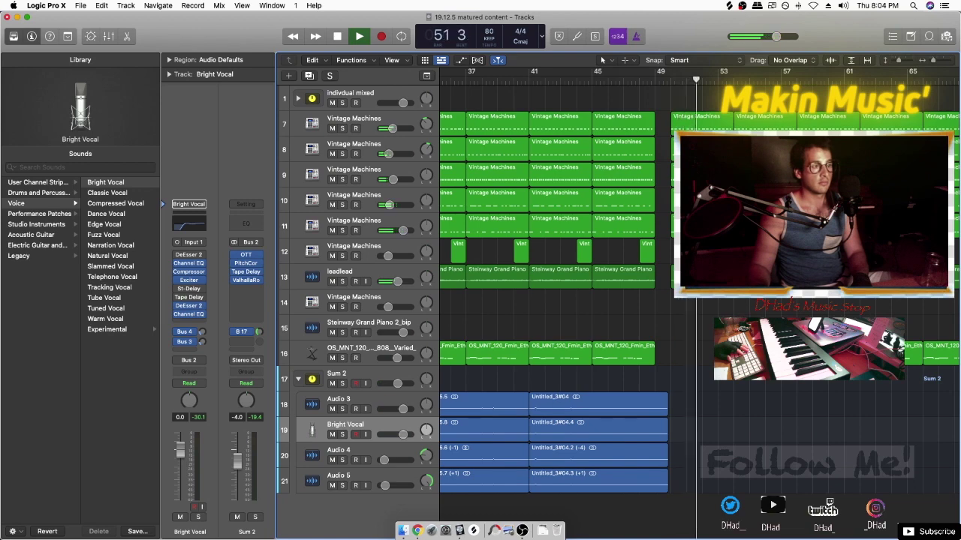
Delete the instrument regions between bars 13 and 25 and move all following instrument and vocal regions back to bar 13
scroll(556, 300, left, 10)
scroll(556, 300, left, 5)
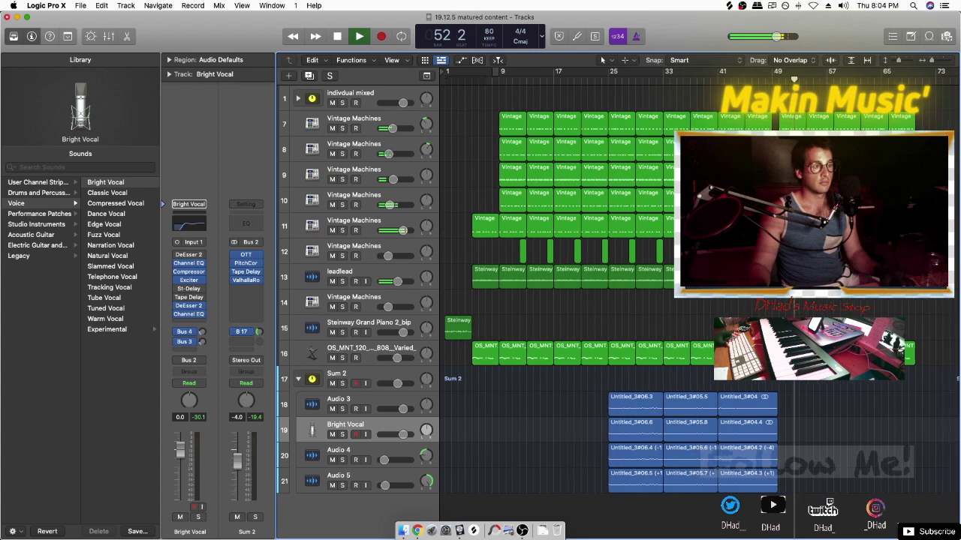
drag(608, 360, 530, 127)
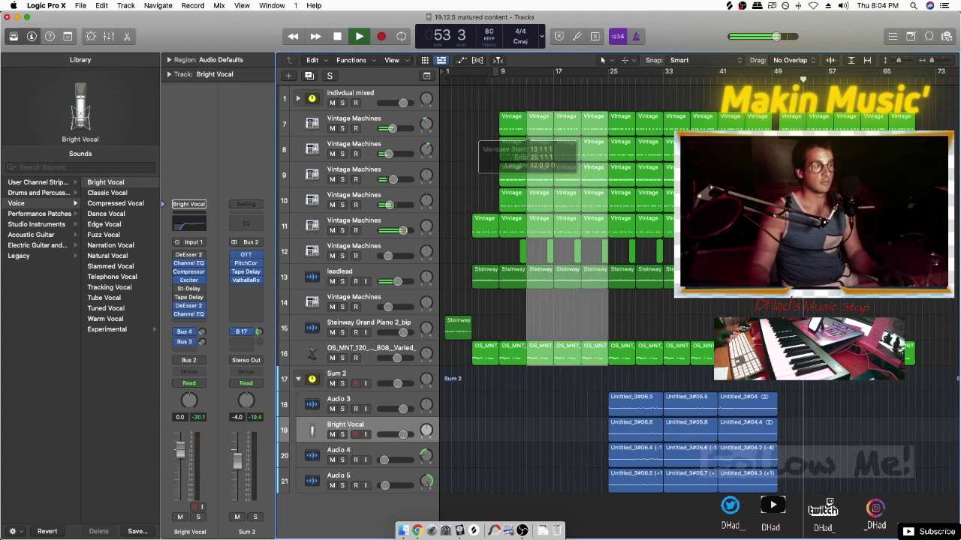
key(BackSpace)
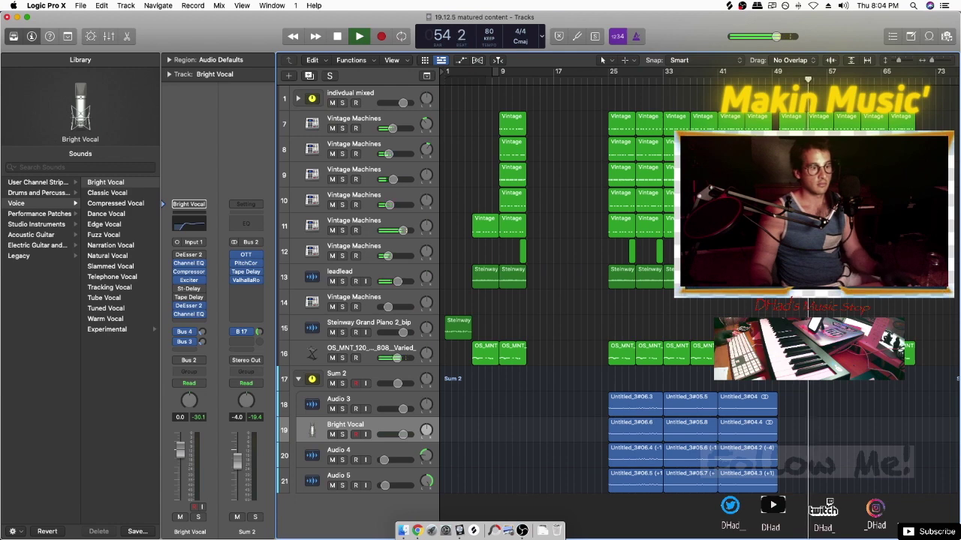
key(super+a)
drag(630, 135, 541, 137)
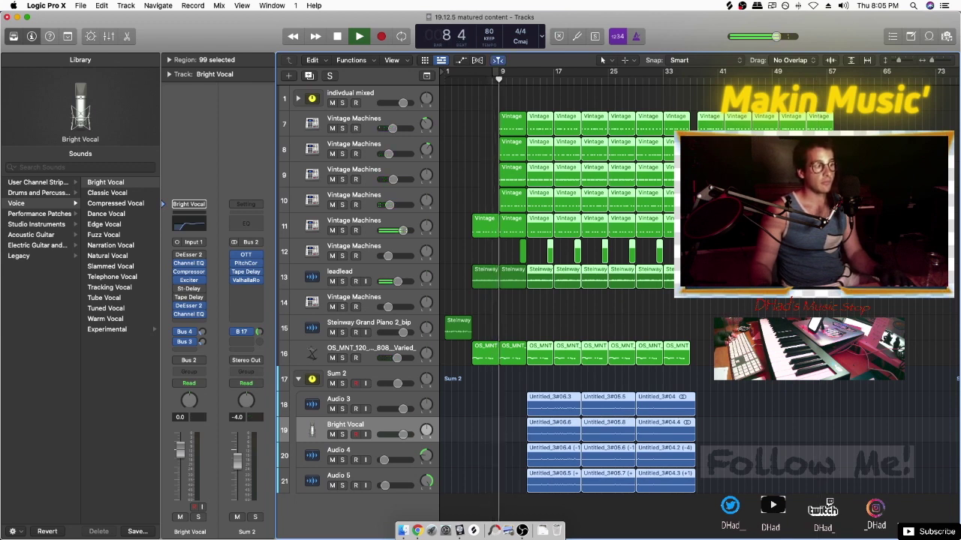
Reopen the project notes and move all vocal regions in the Sum 2 stack to start at bar 9
click(911, 36)
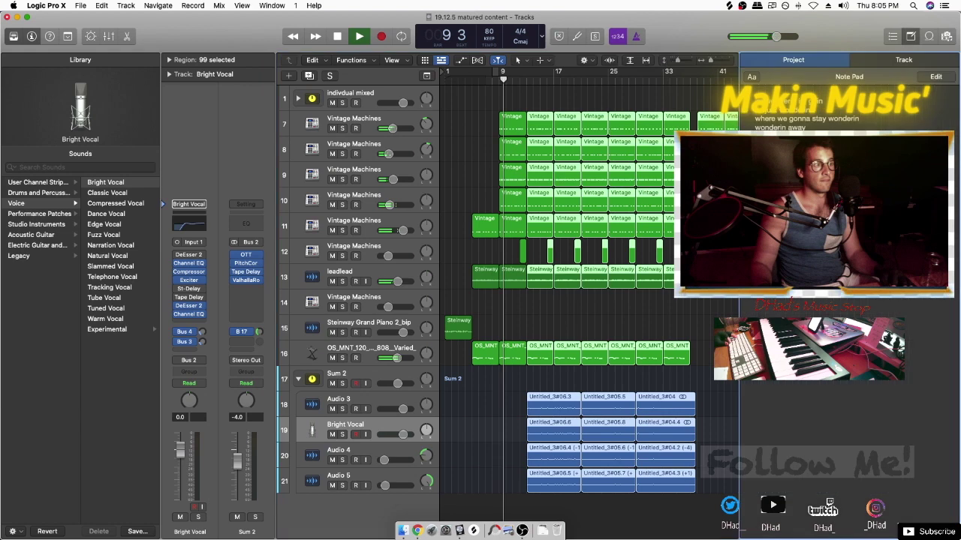
drag(703, 512, 506, 415)
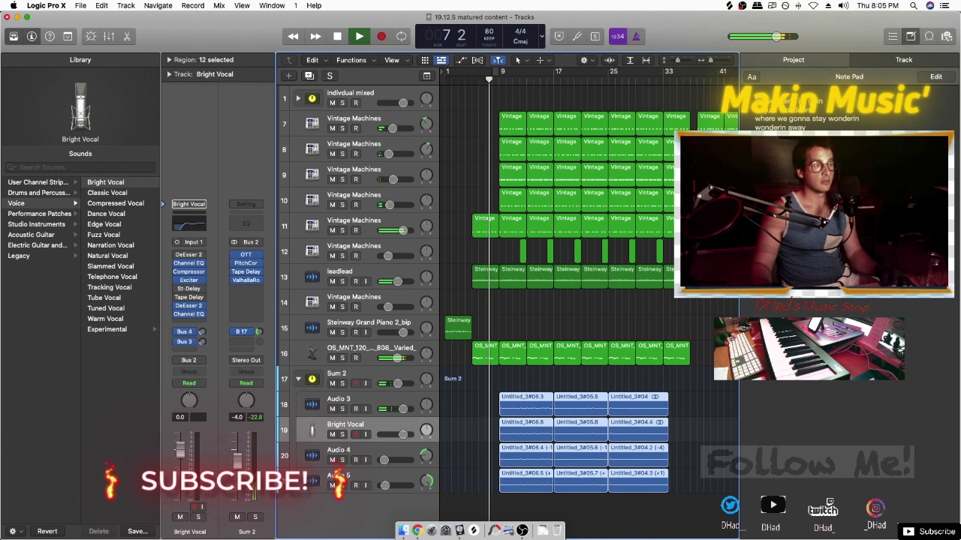
click(704, 315)
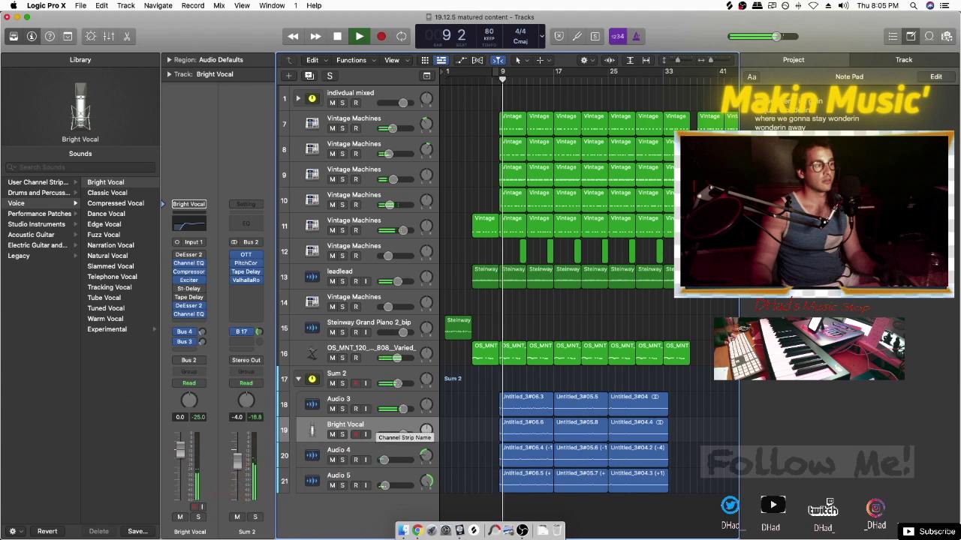
Add a Direction Mixer to the Sum 2 stack, set its spread to 0.00 and close the plug-in window
click(377, 374)
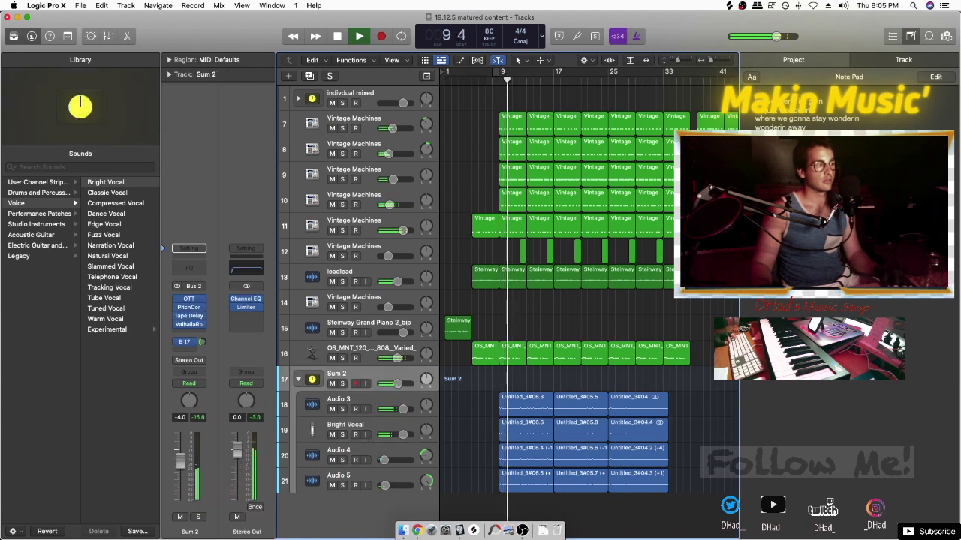
click(189, 331)
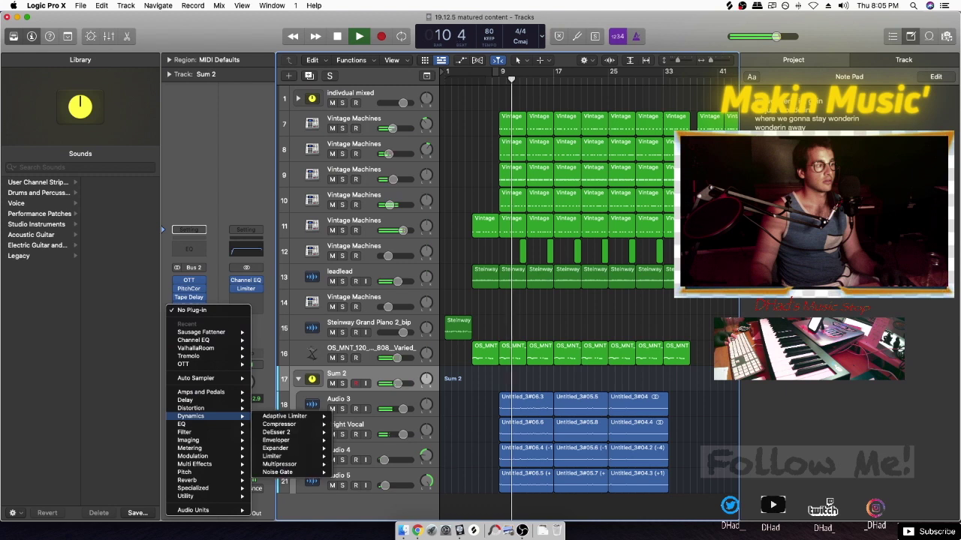
mouse_move(197, 441)
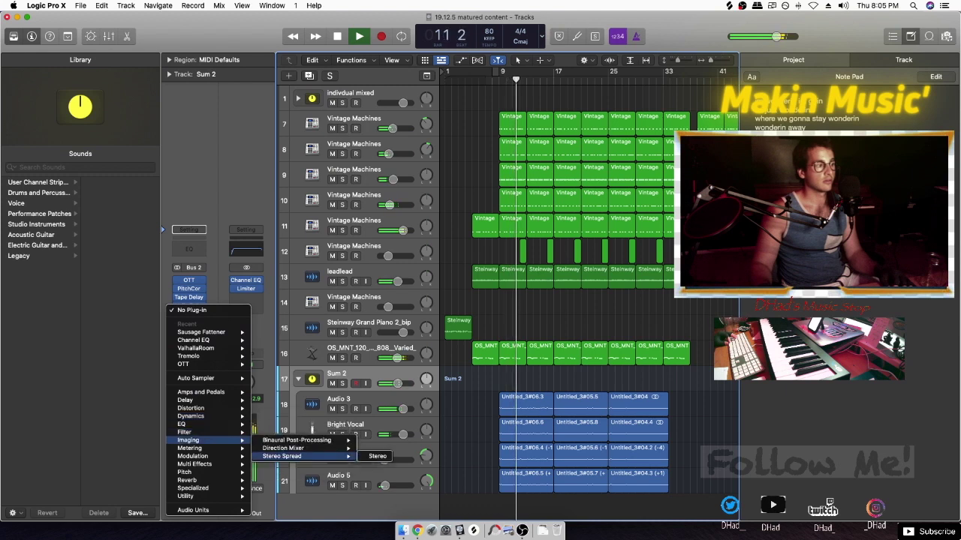
click(283, 448)
drag(436, 276, 417, 276)
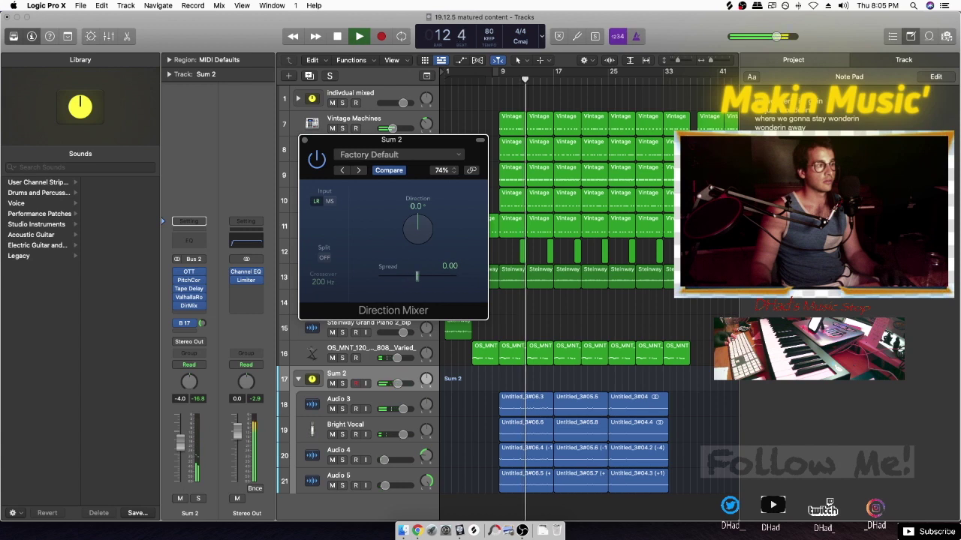
mouse_move(417, 276)
mouse_down()
mouse_move(457, 276)
mouse_move(417, 277)
mouse_up()
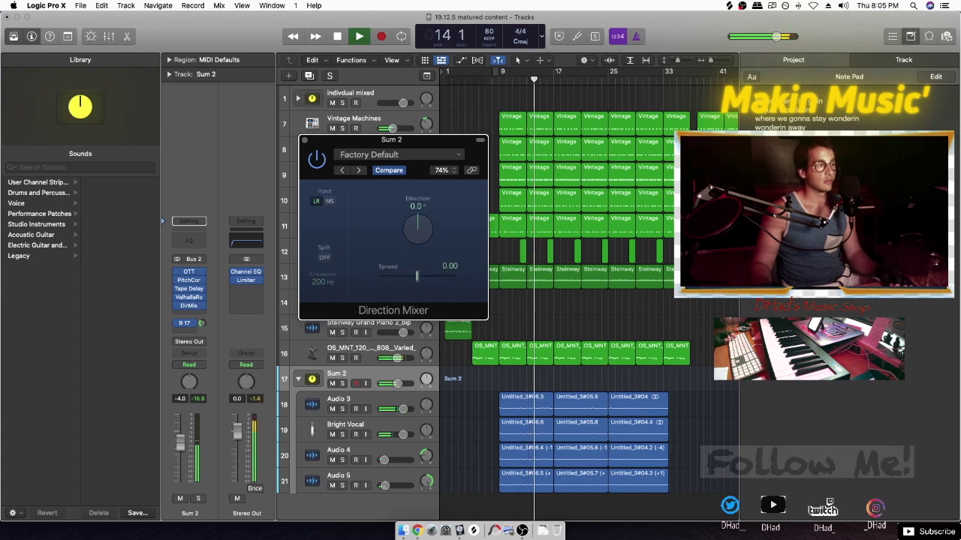
key(super+w)
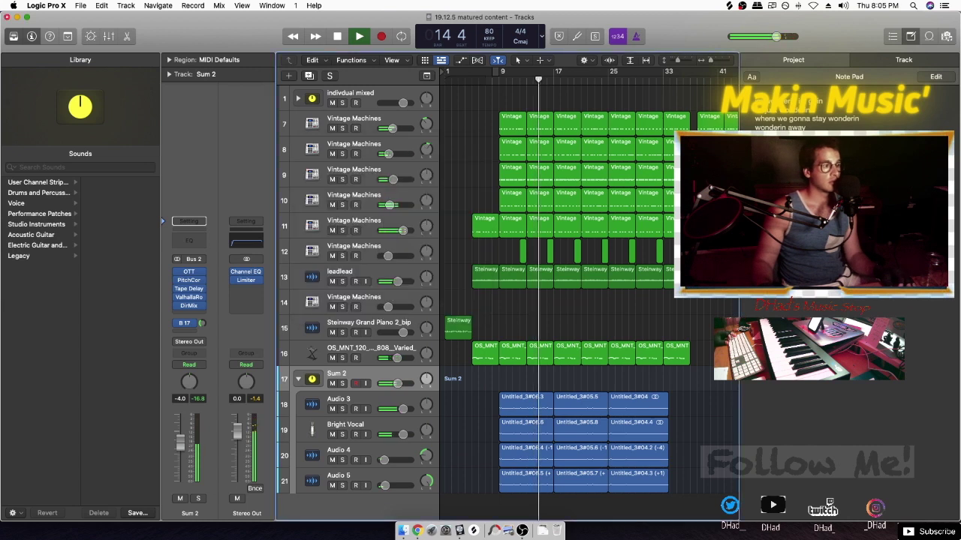
Duplicate the Bright Vocal track and copy its three regions onto the new track
click(377, 425)
key(super+d)
drag(674, 444, 523, 459)
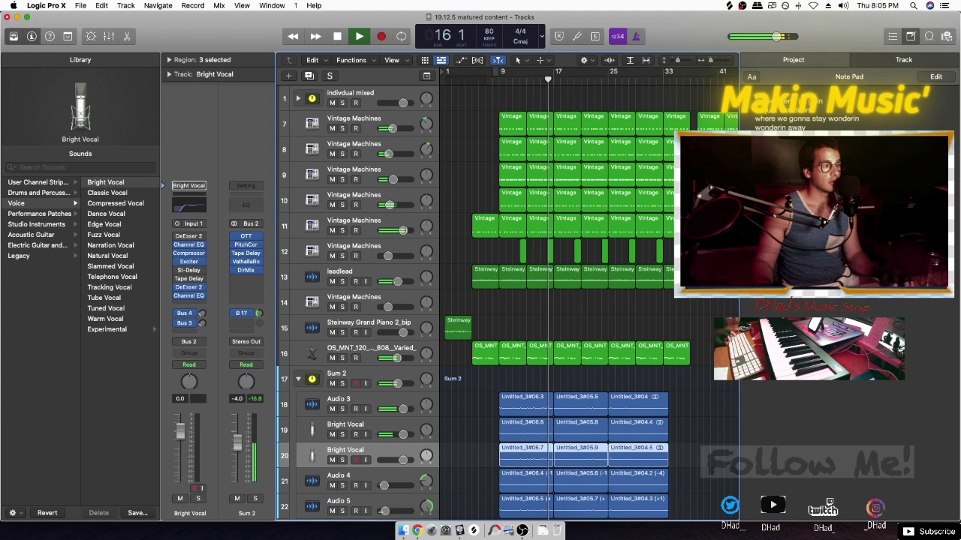
Audition the Telephone, Slammed and Robot Vocal patches on the new duplicate track, then load the experimental Monster Vocal patch
click(107, 256)
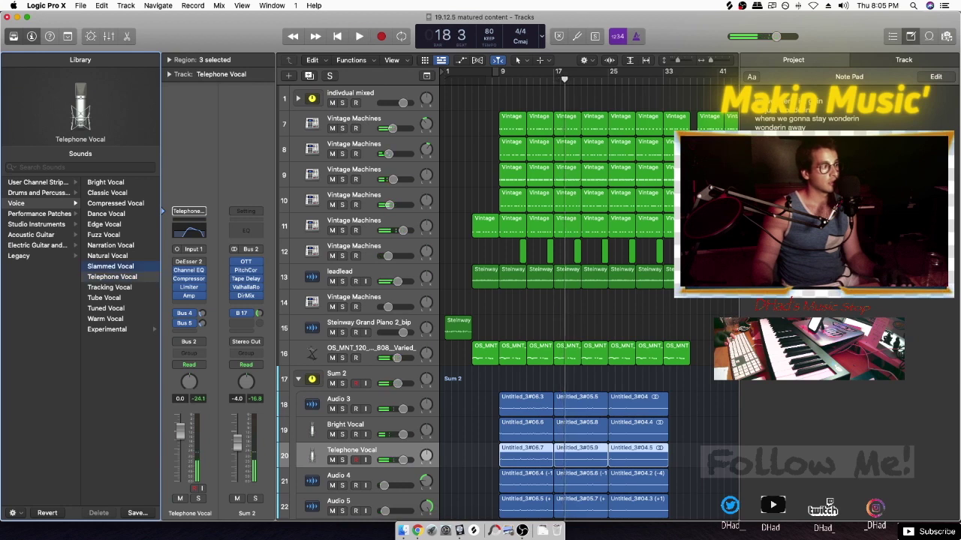
click(107, 330)
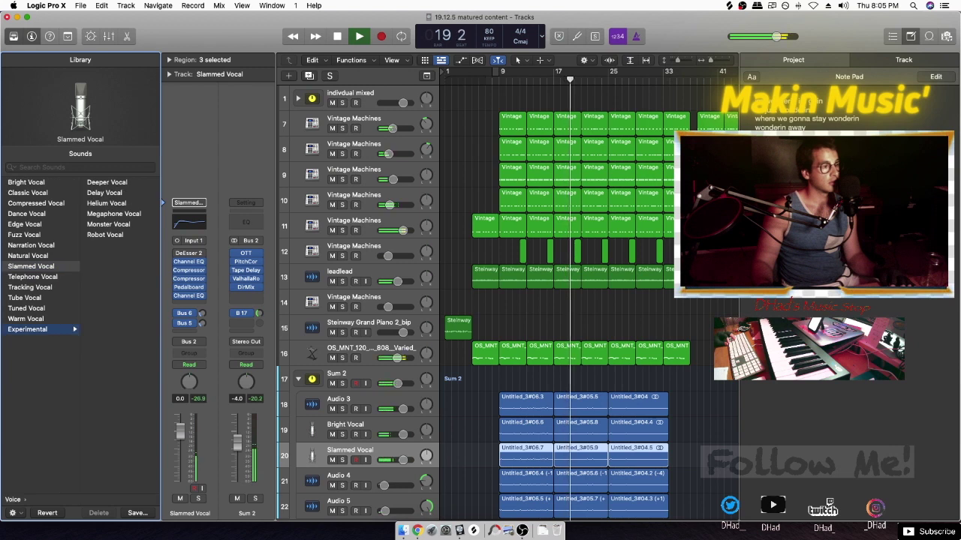
click(107, 235)
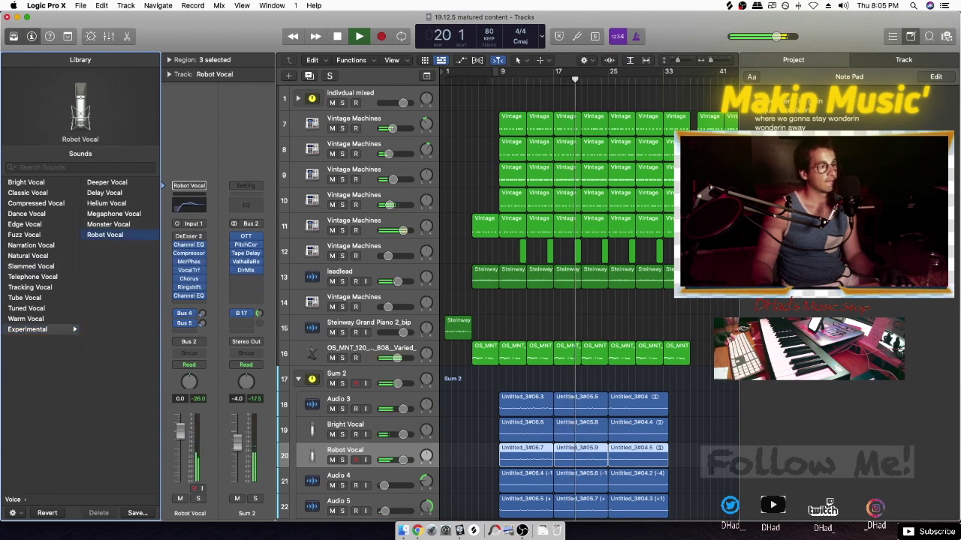
click(108, 225)
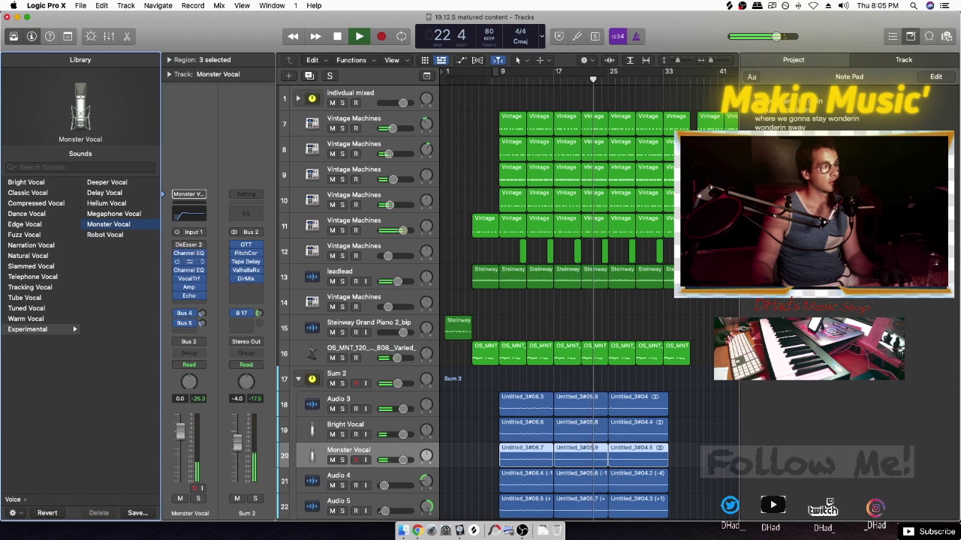
Load the experimental Megaphone Vocal patch on the duplicate vocal track, view its Overdrive and lower the track volume to -10.6 dB
click(188, 261)
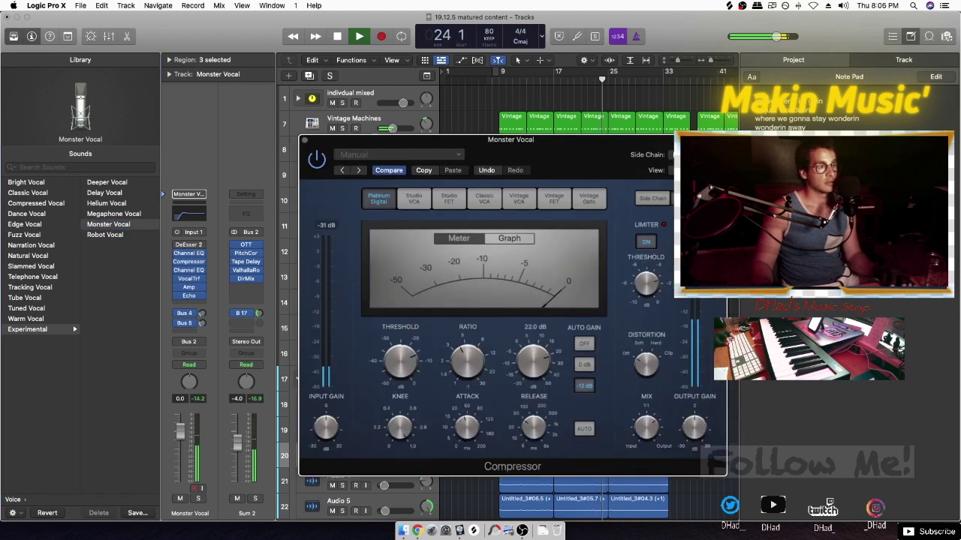
click(114, 213)
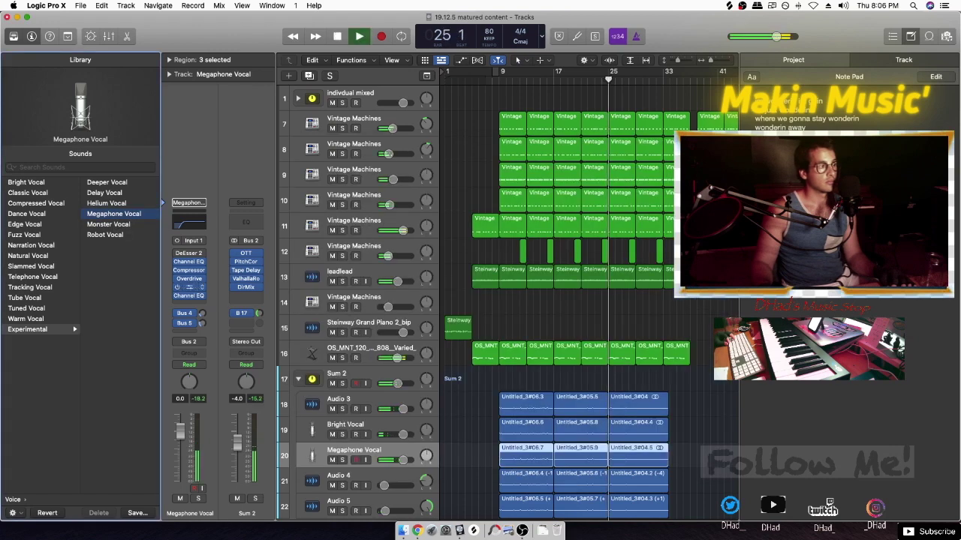
click(189, 278)
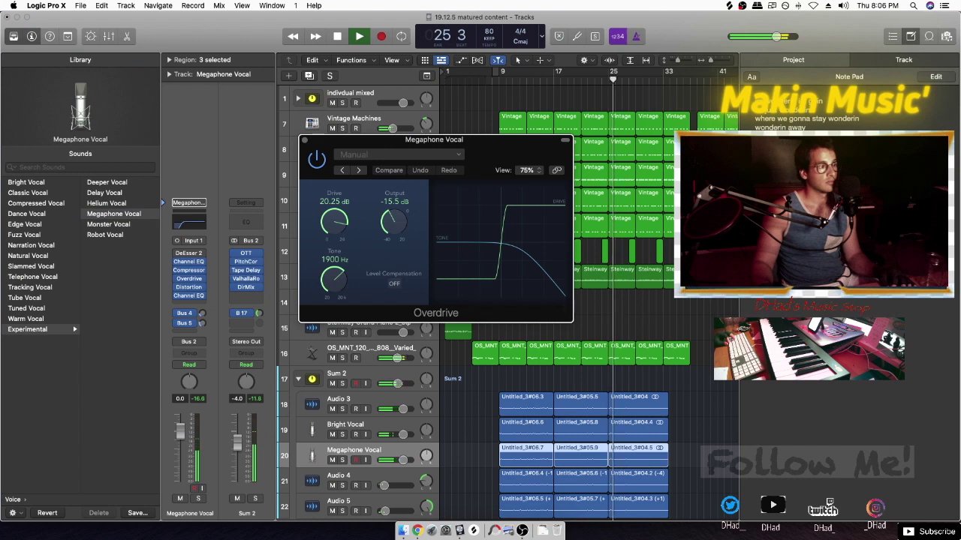
drag(403, 460, 391, 461)
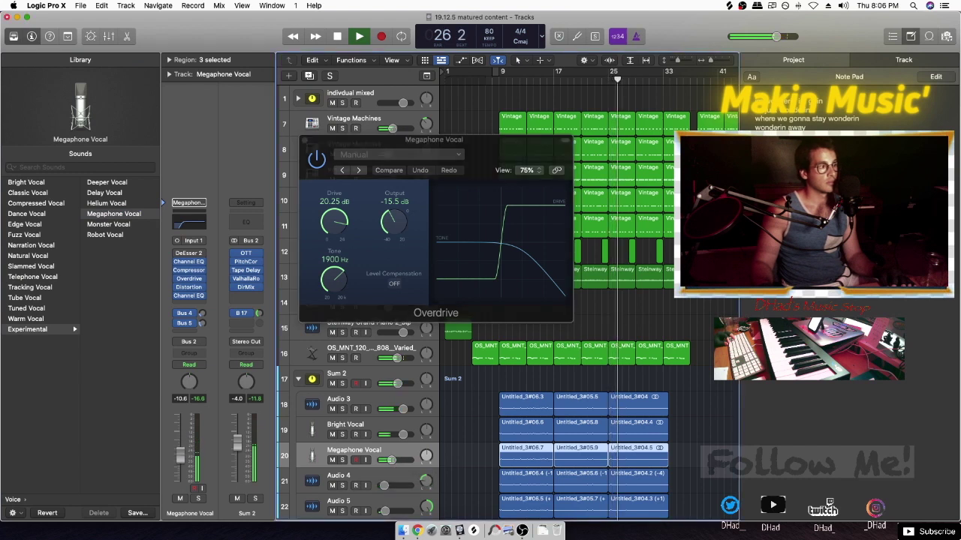
Add a Direction Mixer to the Megaphone Vocal track, close its window and reset the track volume to 0.0 dB
click(190, 303)
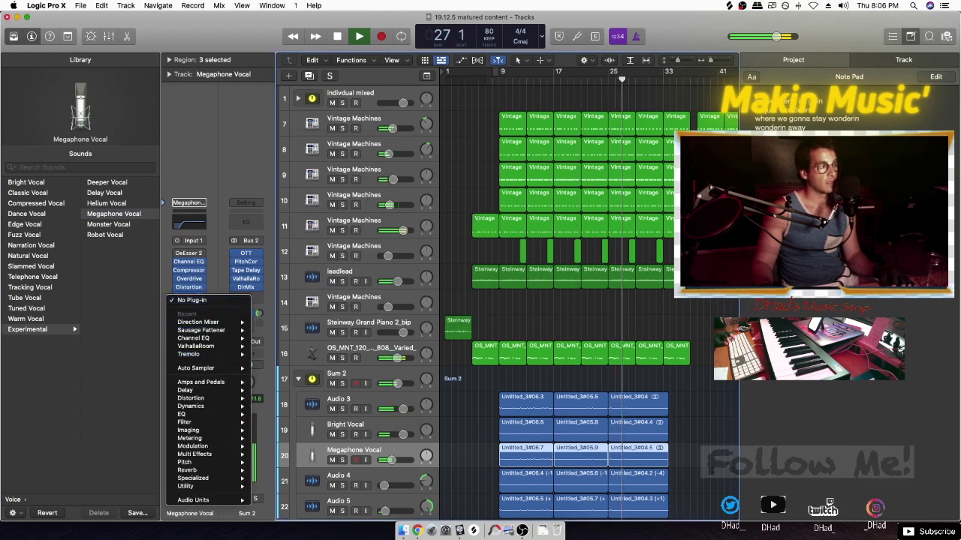
mouse_move(196, 430)
click(283, 439)
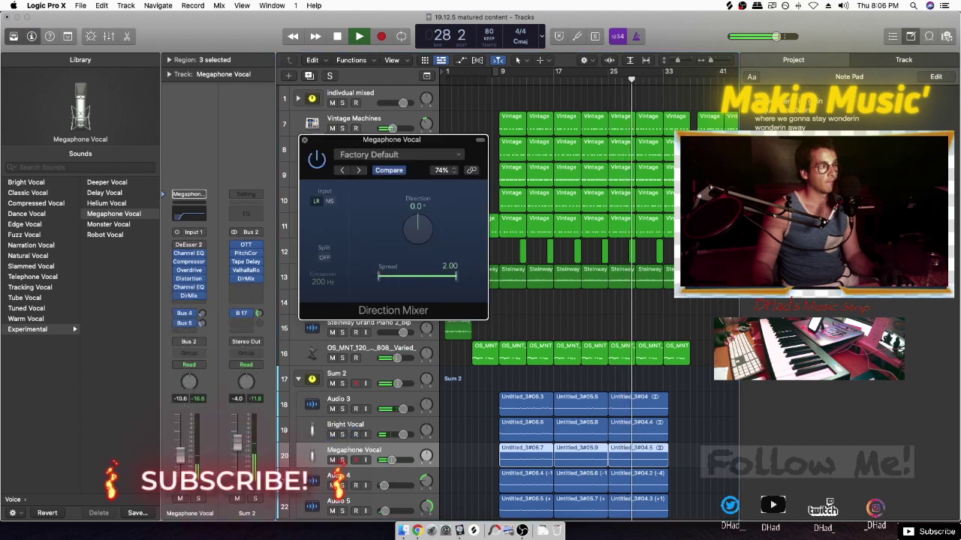
click(304, 140)
alt+click(391, 460)
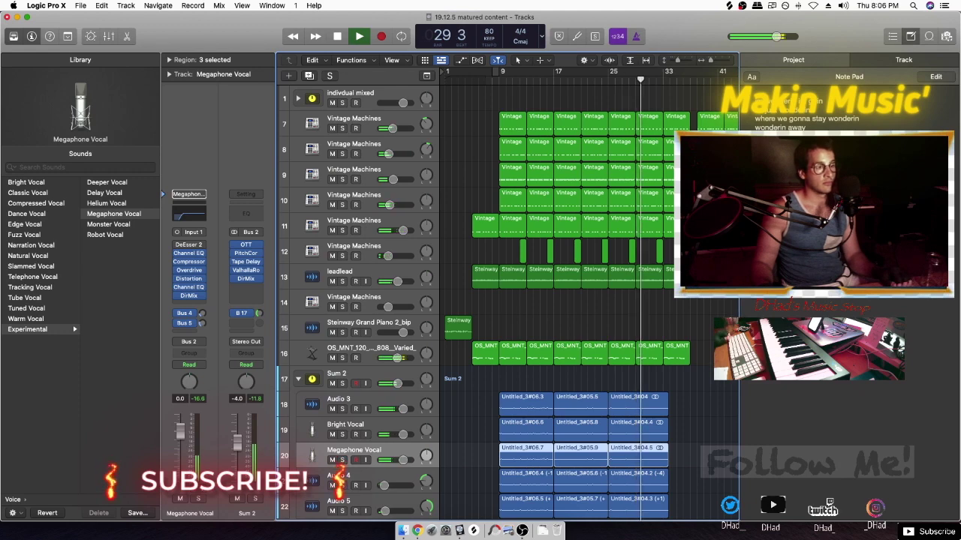
Select the last region on each of the five vocal tracks in the Sum 2 stack, examine their ends and clear the selection
scroll(555, 323, down, 3)
key(super+Down)
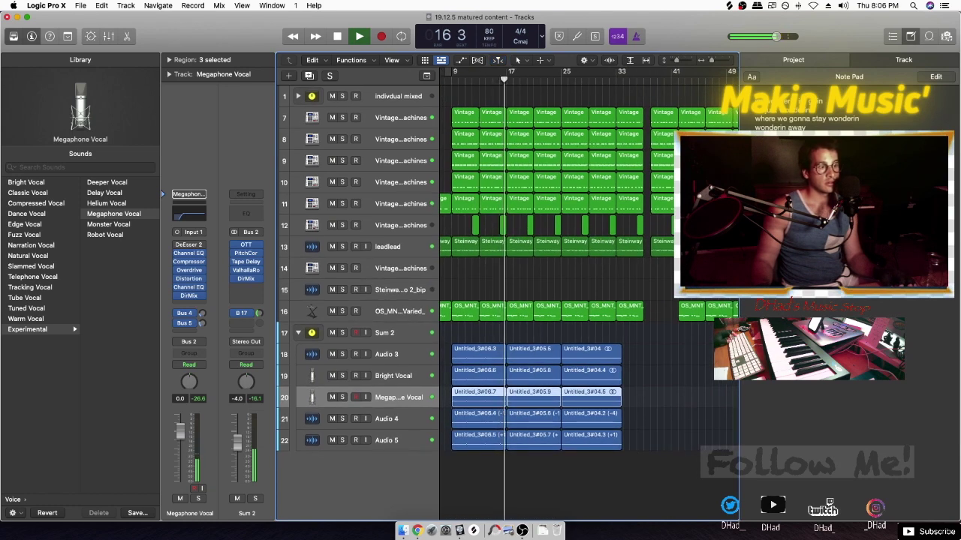
drag(637, 338, 612, 494)
drag(621, 443, 621, 443)
key(super+Right)
key(super+Right)
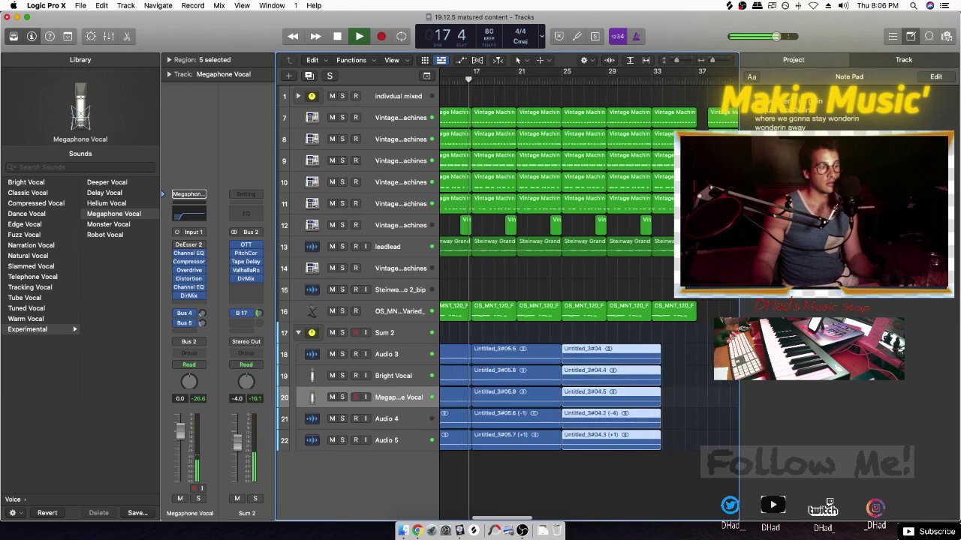
key(super+Right)
click(698, 421)
scroll(589, 300, right, 2)
scroll(590, 301, left, 3)
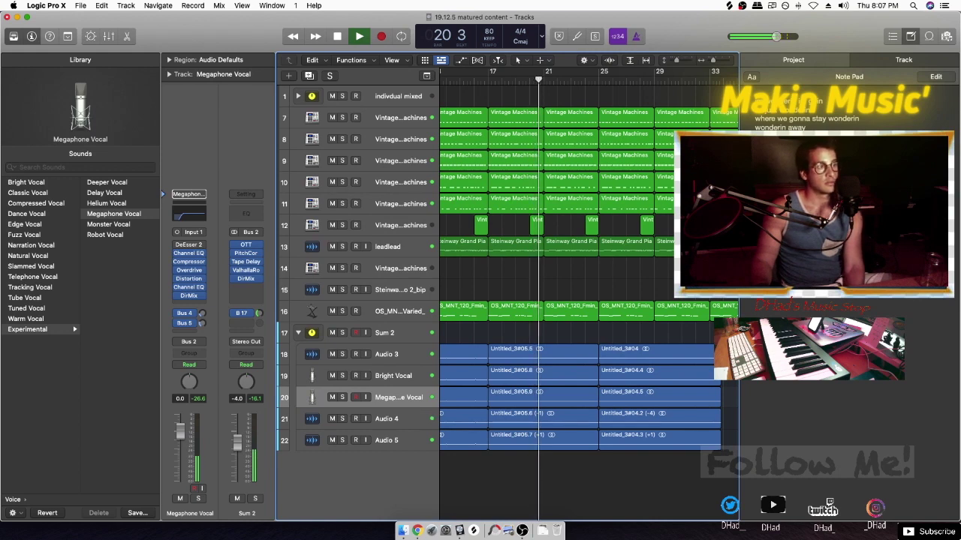
Close the 19.12.5 matured content project and save its changes
key(super+q)
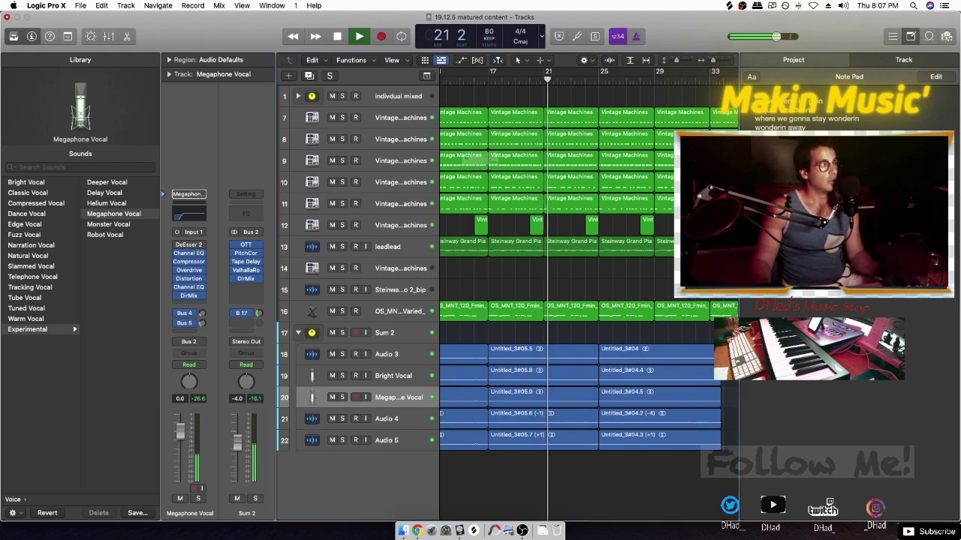
key(Return)
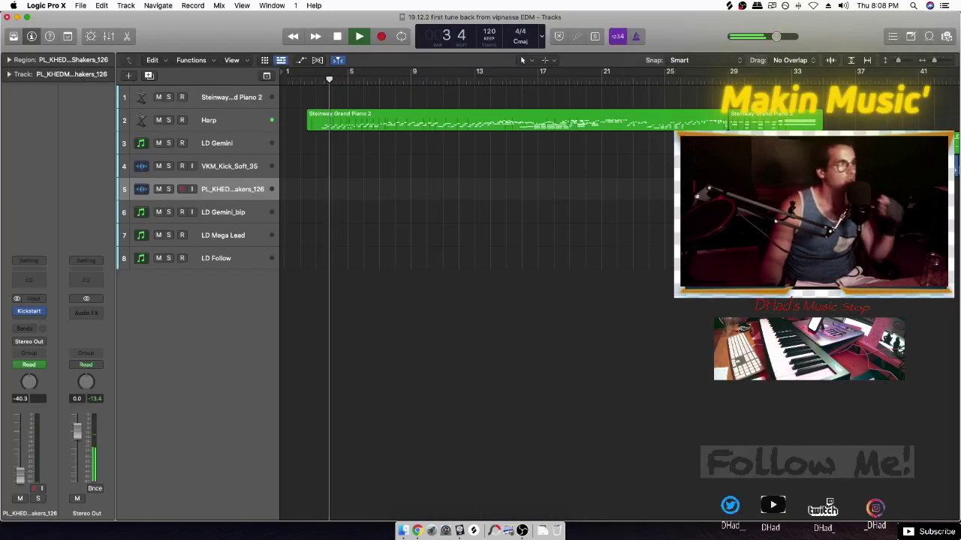
Select the Harp track, insert the Dada Life Sausage Fattener on it and turn up the Fatness
click(727, 124)
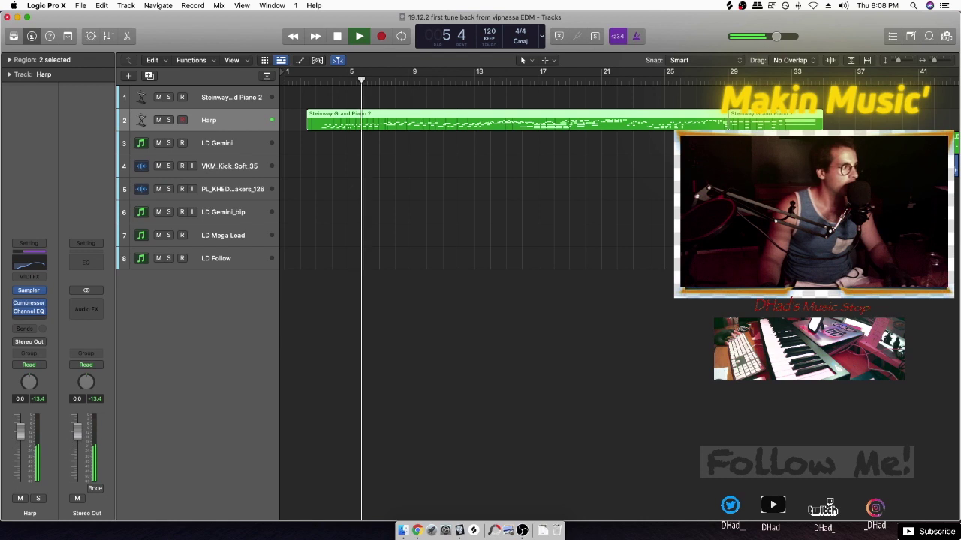
click(29, 318)
mouse_move(33, 513)
mouse_move(115, 465)
click(211, 465)
drag(495, 239, 496, 219)
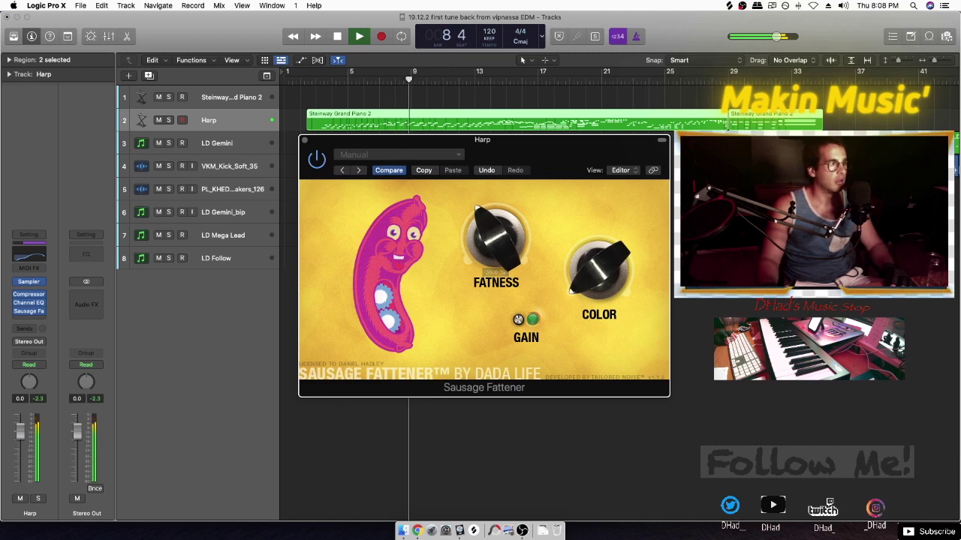
Insert a stereo Channel EQ on the Harp track, cut 6.2 dB at 238 Hz, raise the low-cut frequency and close the EQ
click(29, 319)
mouse_move(41, 354)
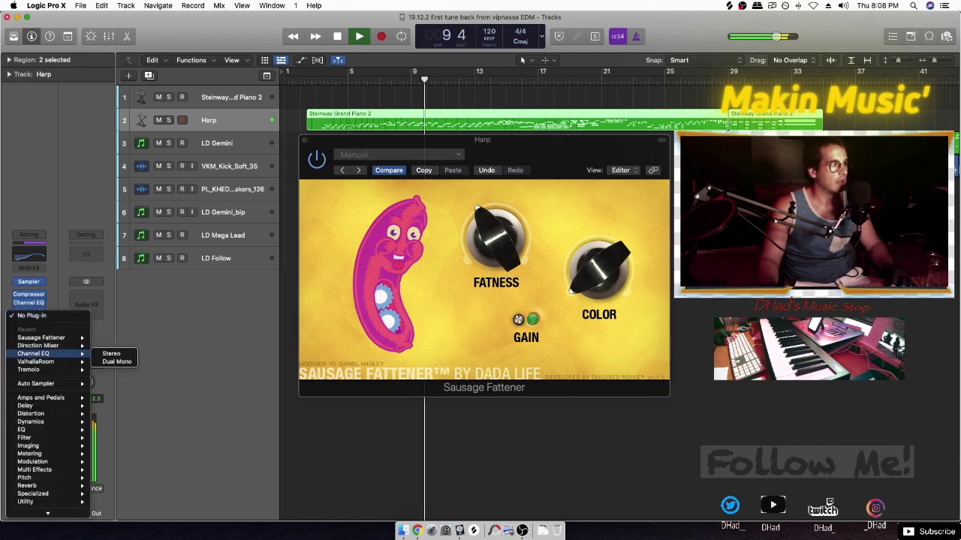
click(112, 353)
drag(531, 259, 455, 280)
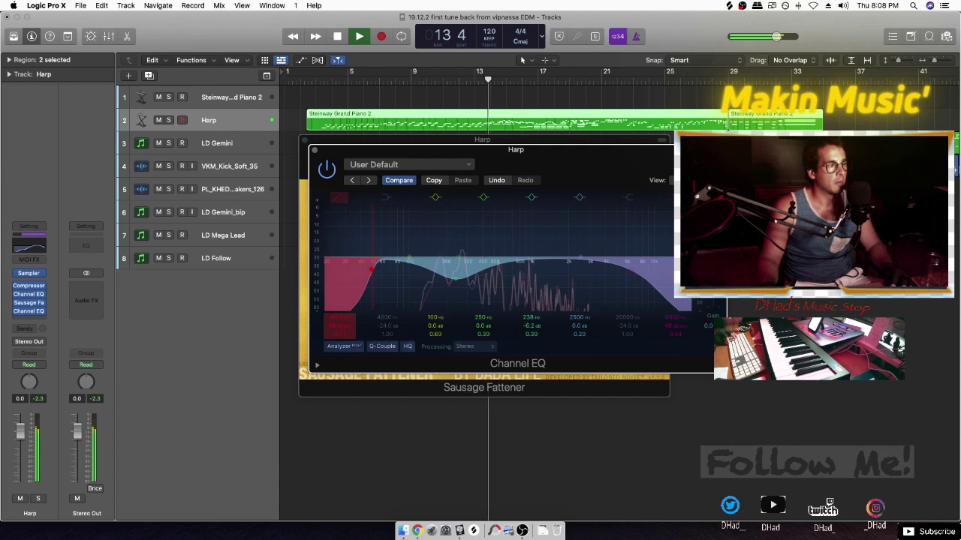
drag(372, 268, 476, 269)
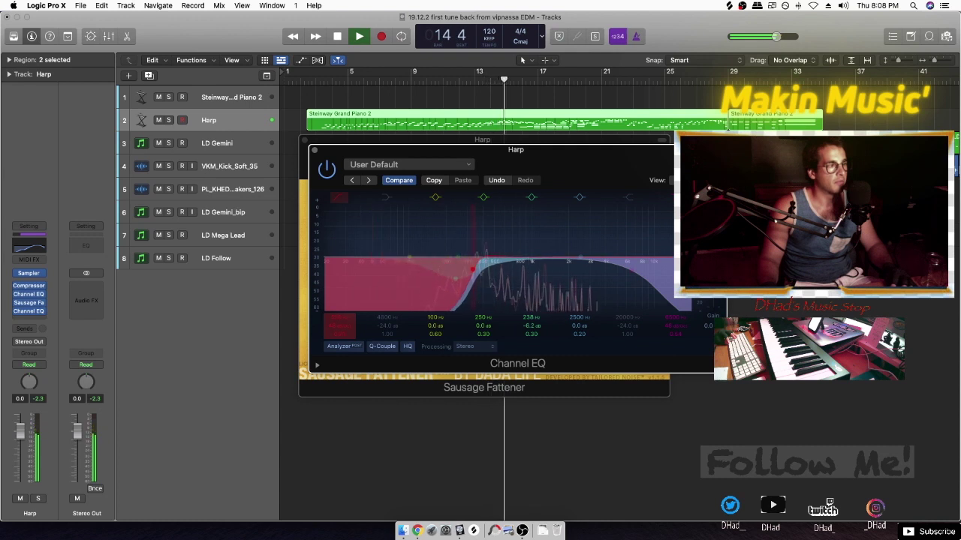
drag(476, 269, 483, 269)
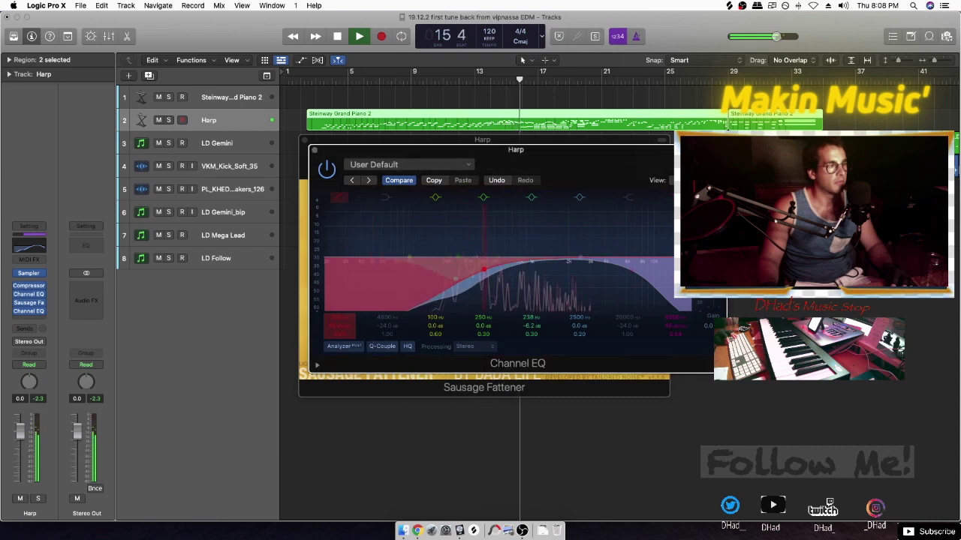
click(315, 150)
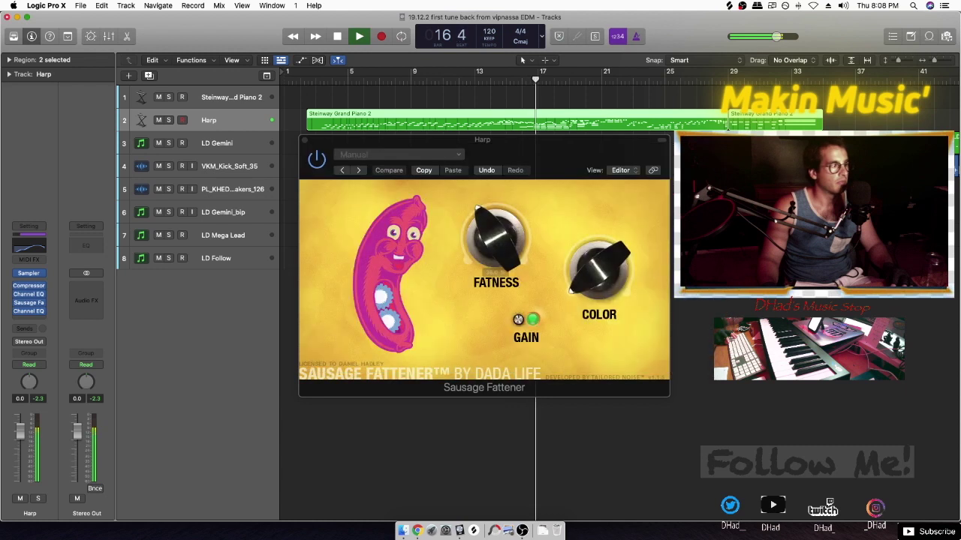
Insert the ValhallaRoom reverb on the Harp track after the Channel EQ
click(29, 316)
mouse_move(35, 513)
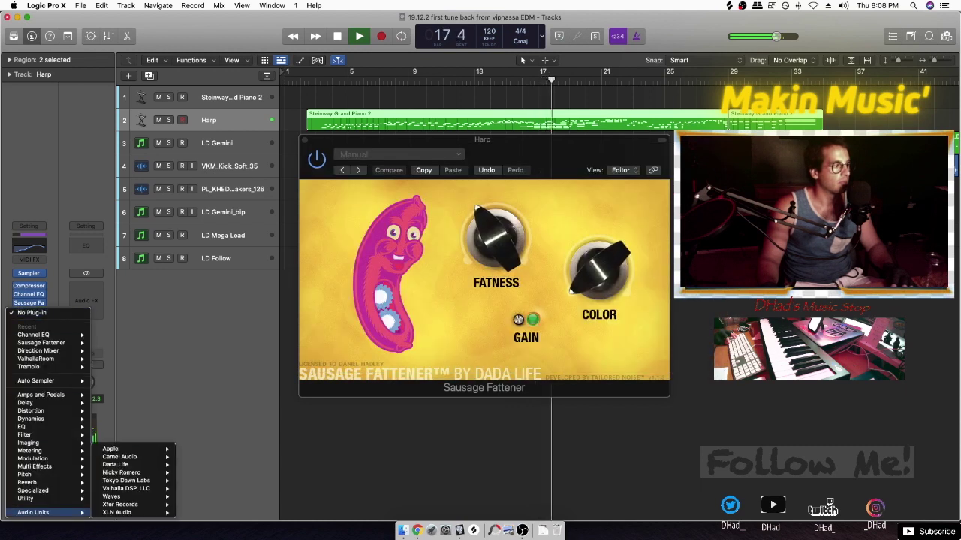
mouse_move(126, 489)
mouse_move(208, 489)
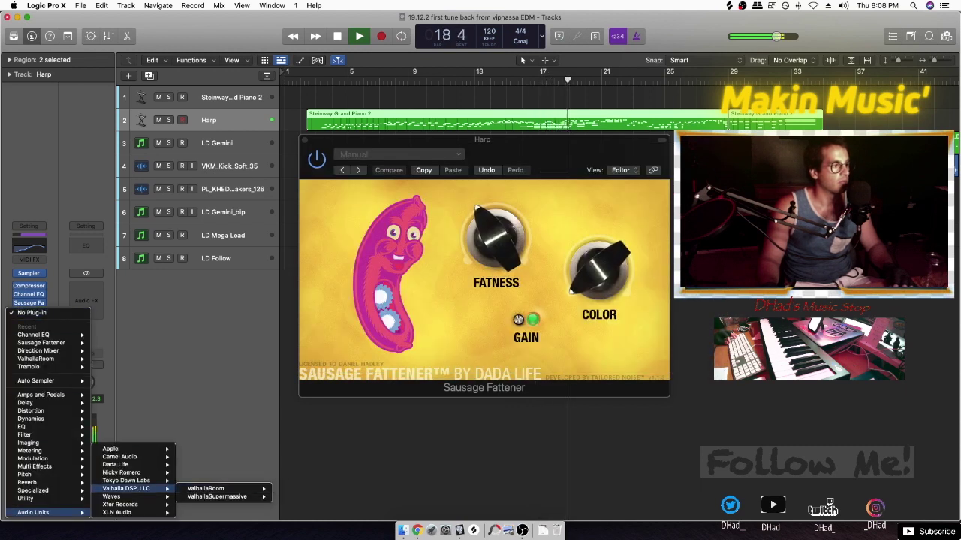
click(290, 490)
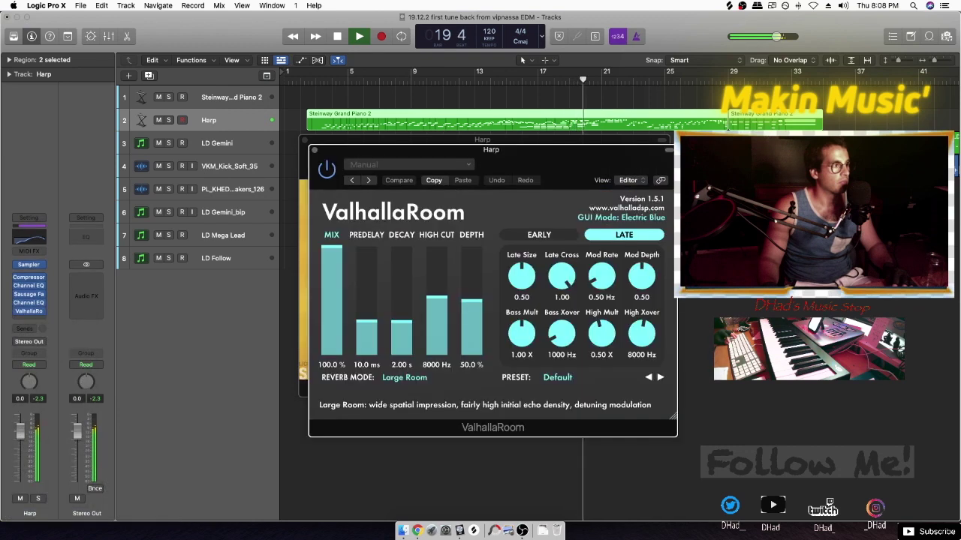
Set ValhallaRoom to 66.8 % mix, 0.37 s decay, 6550 Hz high cut and 68.7 % depth, and close both open plug-in windows
drag(331, 249, 331, 295)
drag(402, 320, 402, 326)
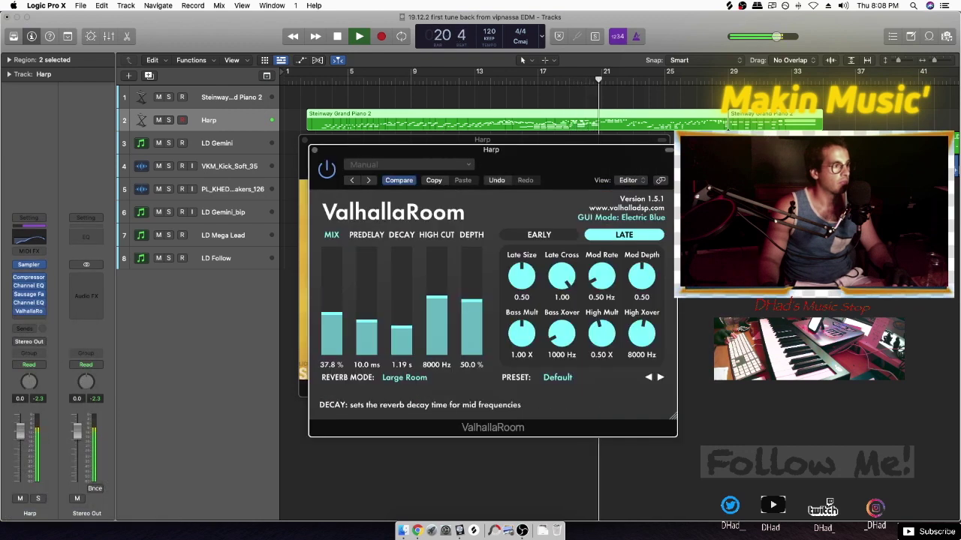
drag(332, 314, 332, 283)
drag(472, 301, 402, 337)
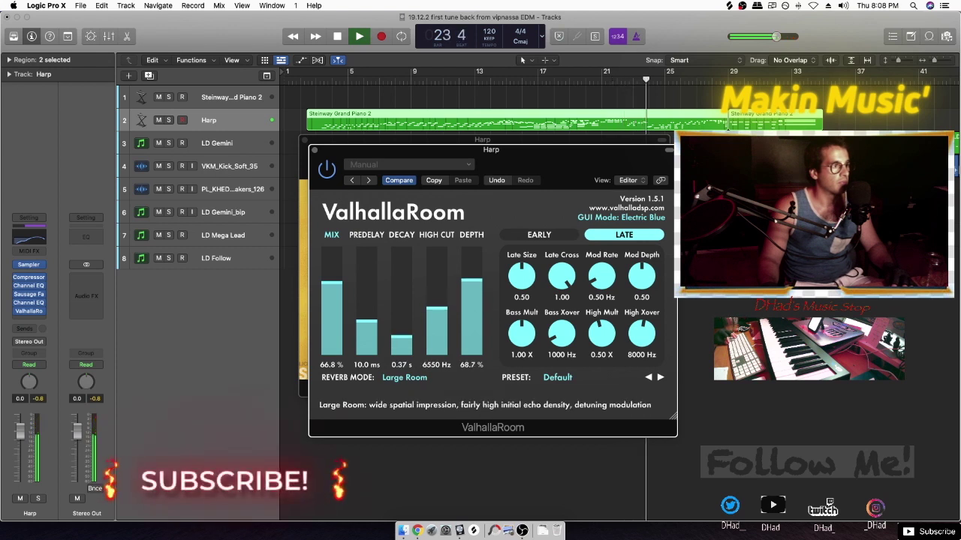
click(314, 150)
click(305, 141)
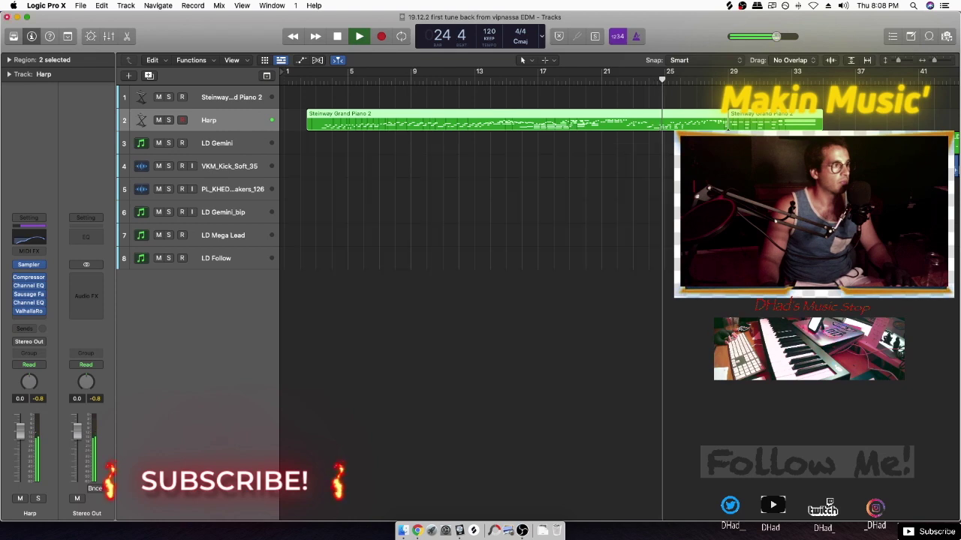
Examine the Harp notes in the Piano Roll around bars 24 to 31, clear the note selection and close the editor
key(p)
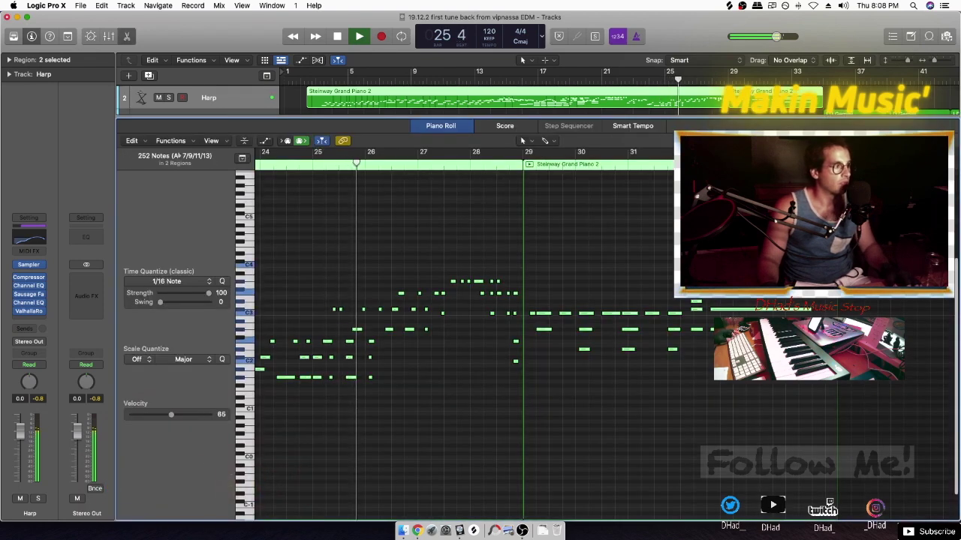
click(405, 233)
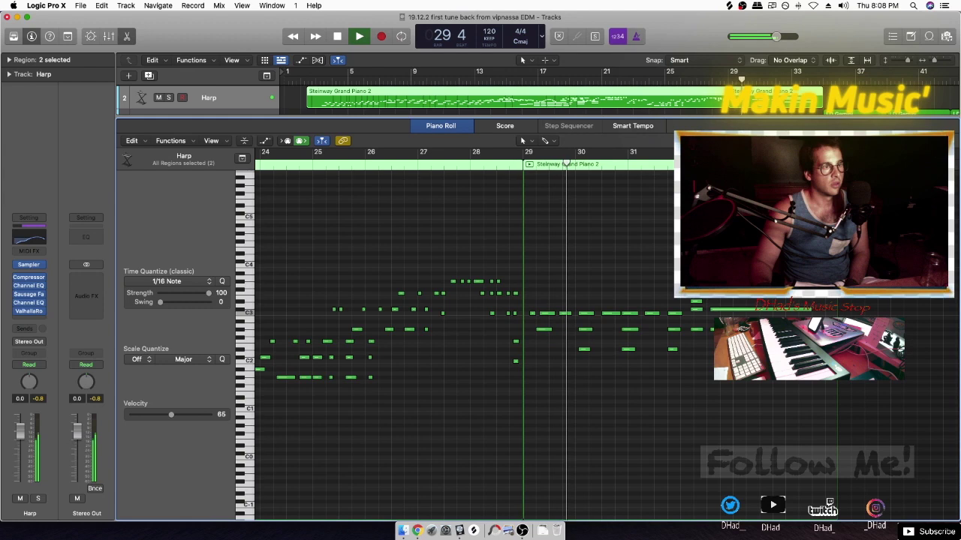
key(e)
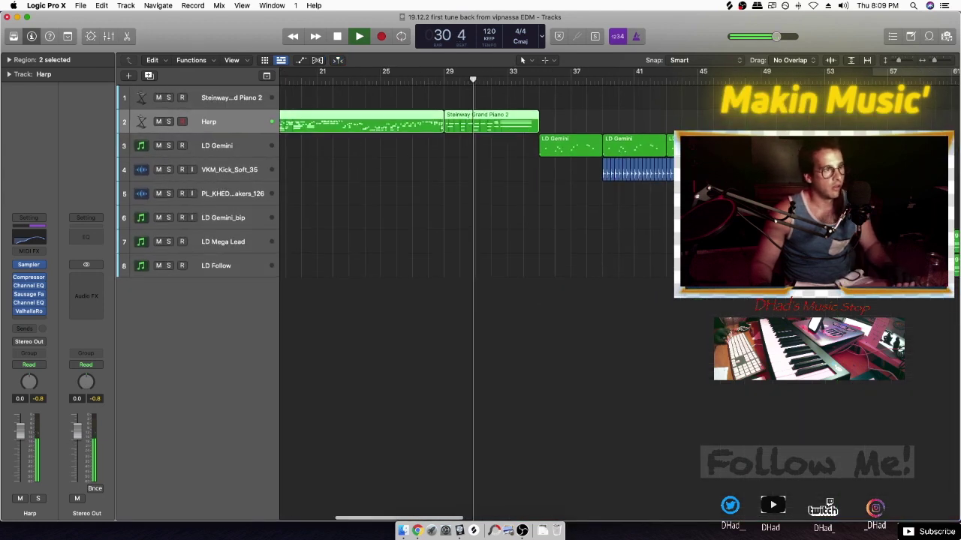
Select the regions in the later part of the arrangement and close the 19.12.2 first tune back from vipnassa EDM project
key(super+Down)
key(super+Down)
key(super+Left)
key(super+Left)
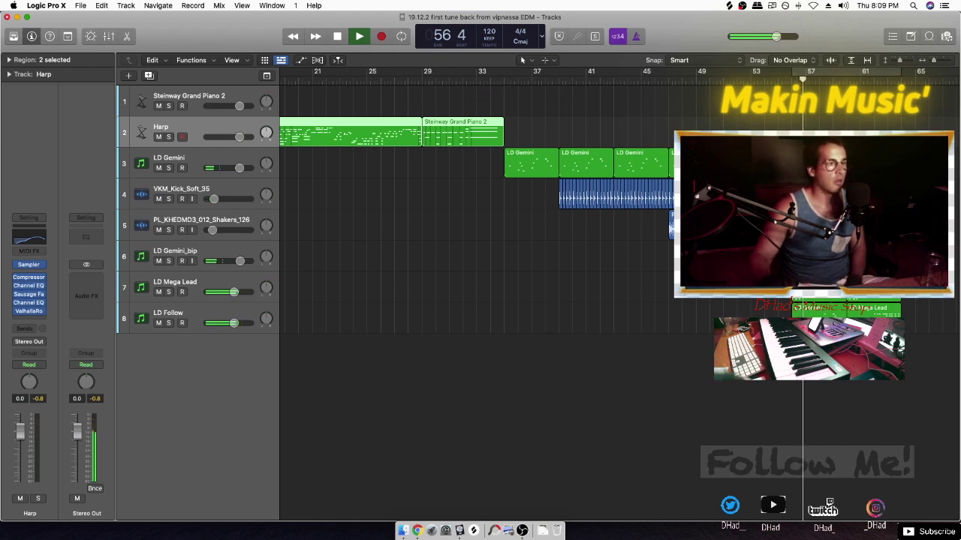
drag(766, 225, 670, 203)
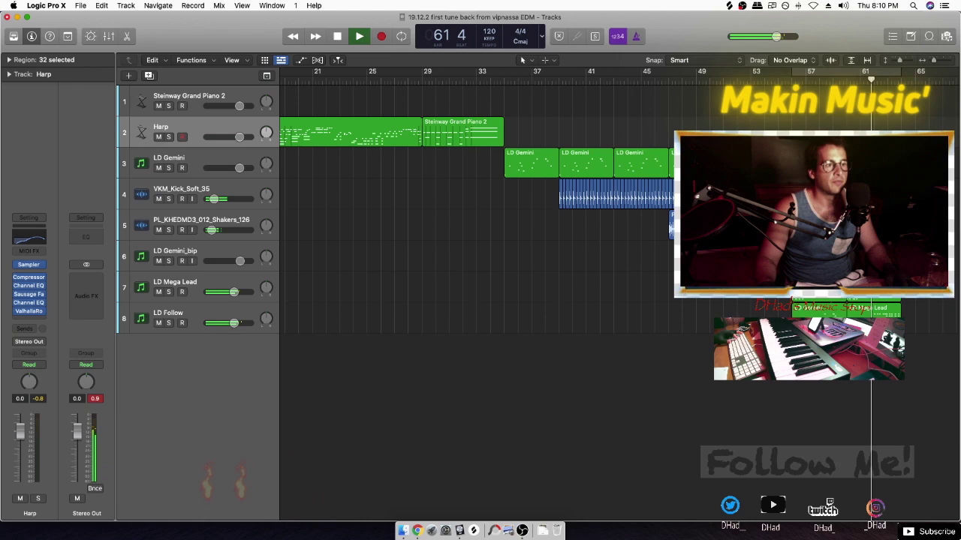
key(super+w)
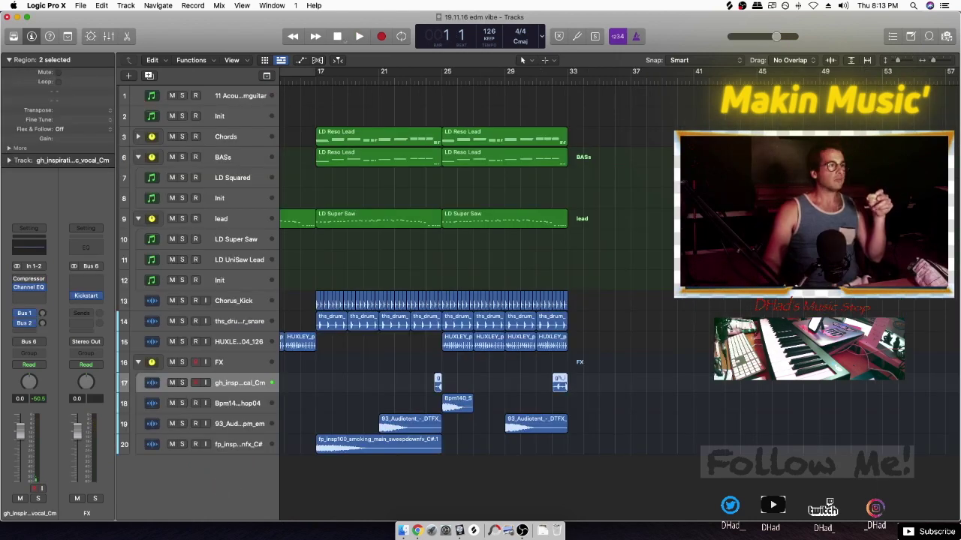
Play 19.11.16 edm vibe, add a Direction Mixer with spread 0.40 to the 11 Acoustic Dreamguitar track and close the plug-in window
key(space)
click(241, 96)
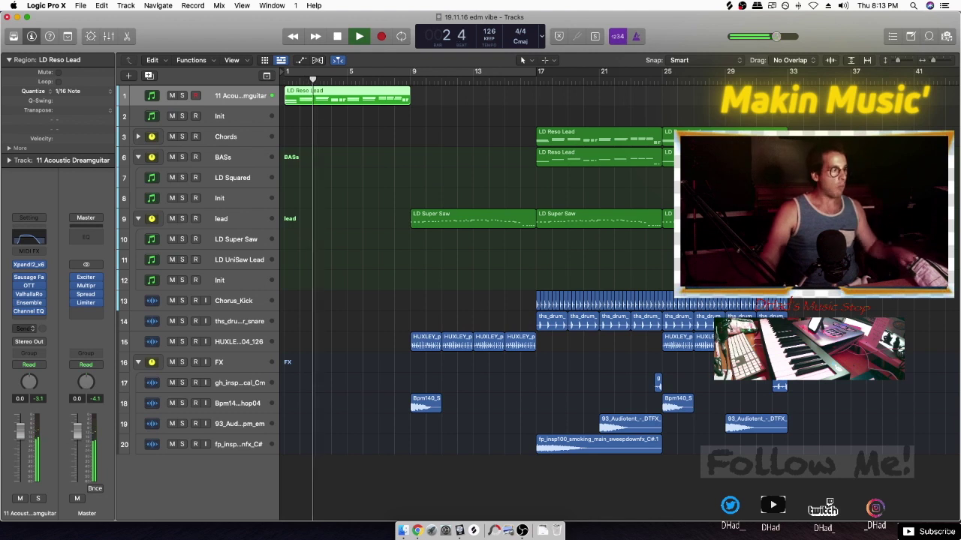
click(28, 311)
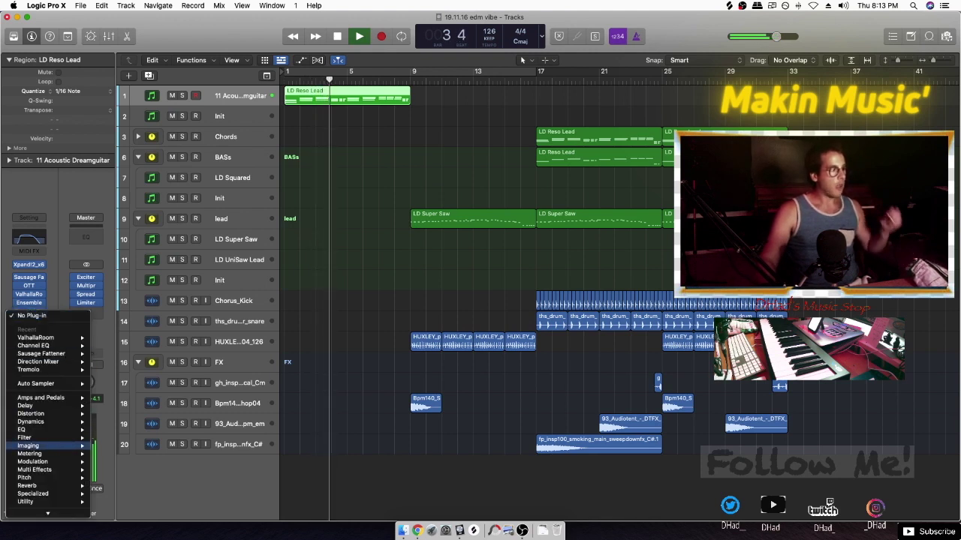
mouse_move(52, 445)
click(123, 453)
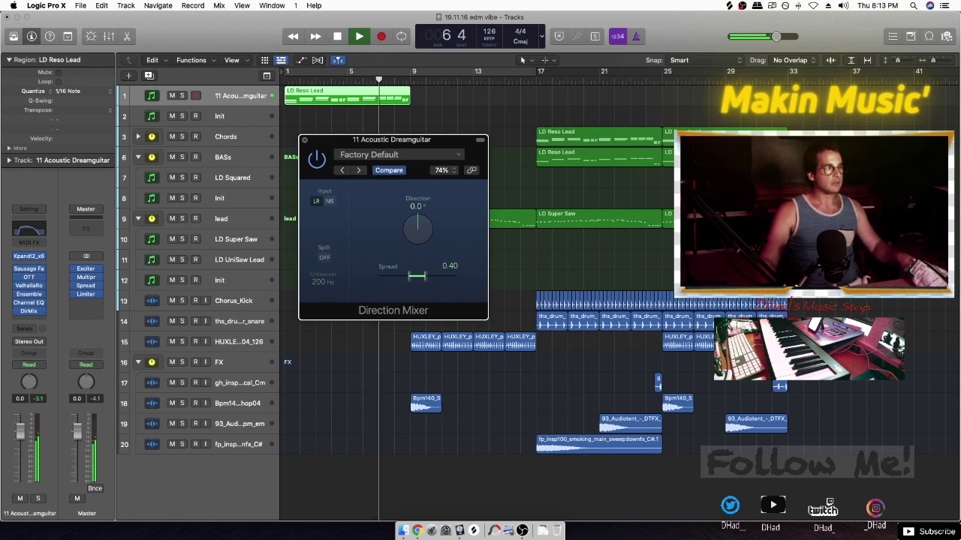
key(super+w)
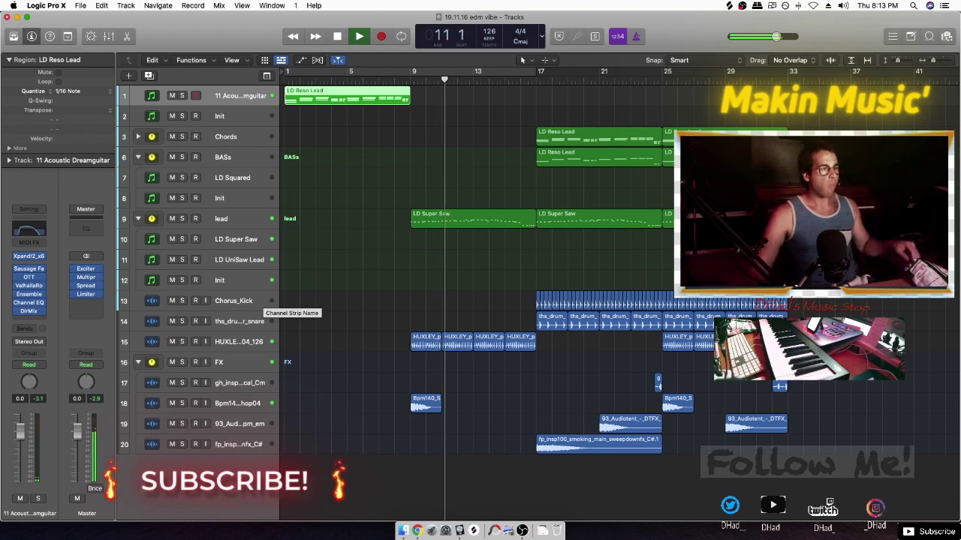
Check the channel strips of the Bpm140 chop, HUXLEY shaker and lead tracks while 19.11.16 edm vibe plays
click(250, 404)
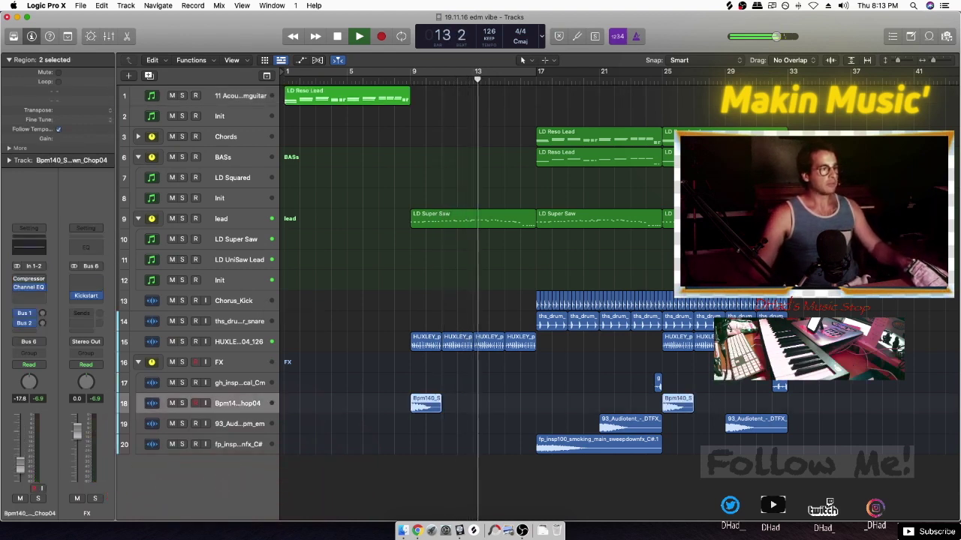
click(240, 342)
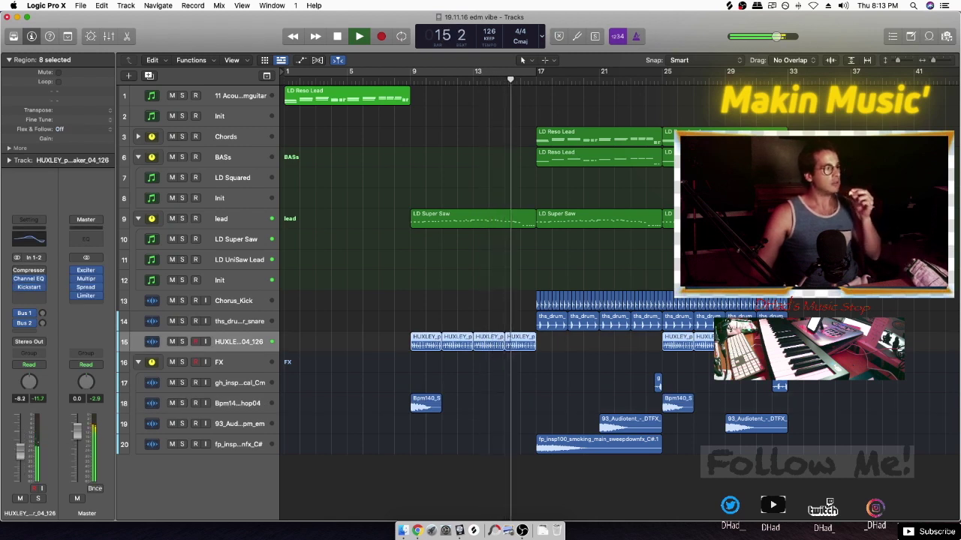
click(232, 219)
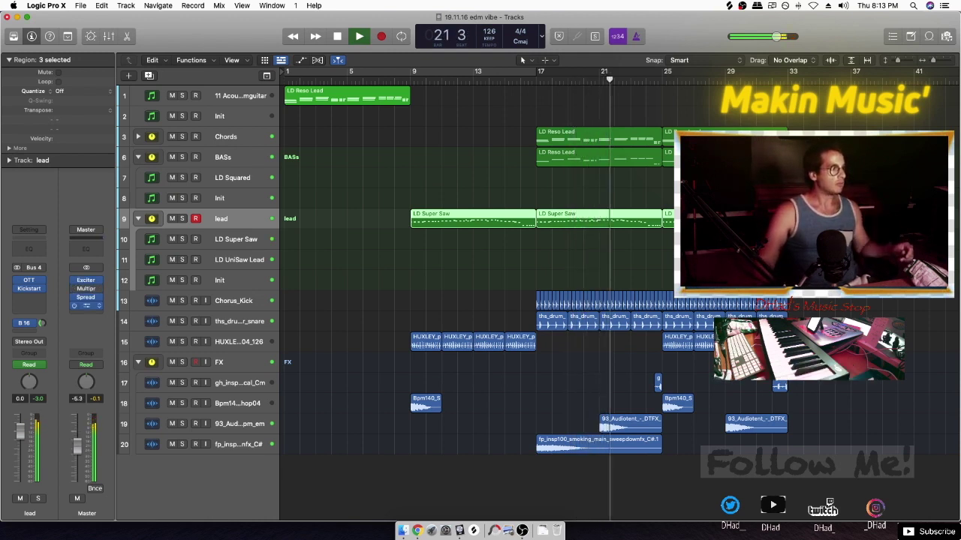
Bypass the Exciter, Multipressor and Spread plug-ins on the Master channel and open its Limiter
click(99, 299)
click(74, 305)
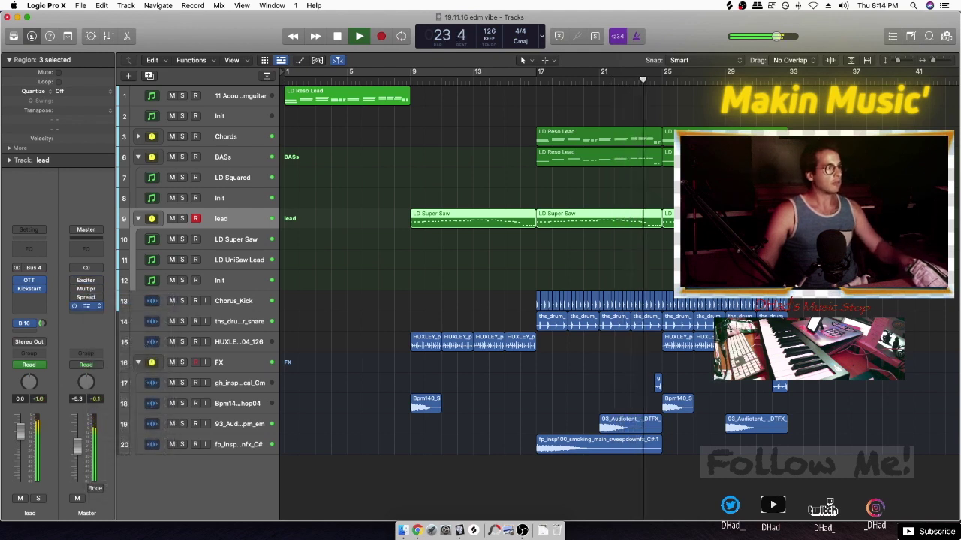
click(86, 306)
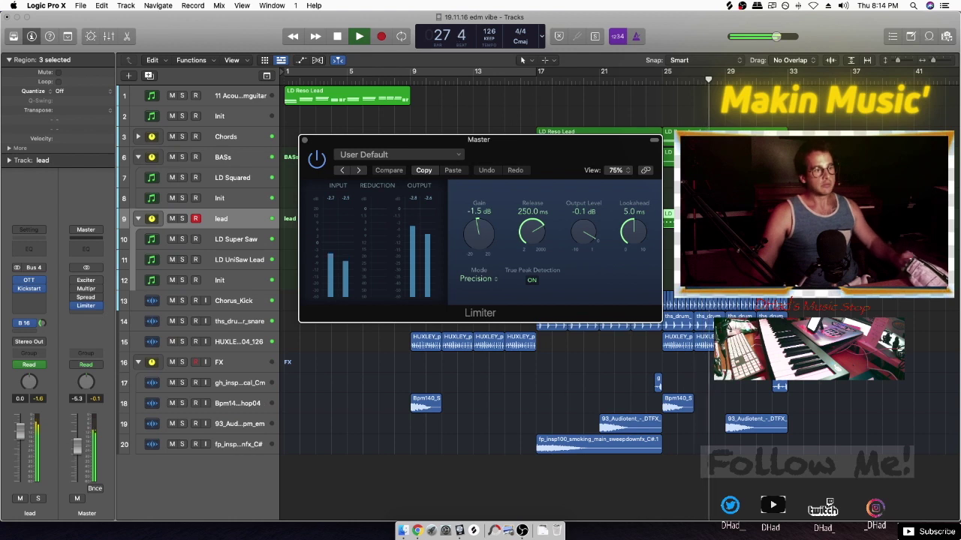
Select the gh_inspirational vocal region just before bar 25 and close the 19.11.16 edm vibe project
click(658, 382)
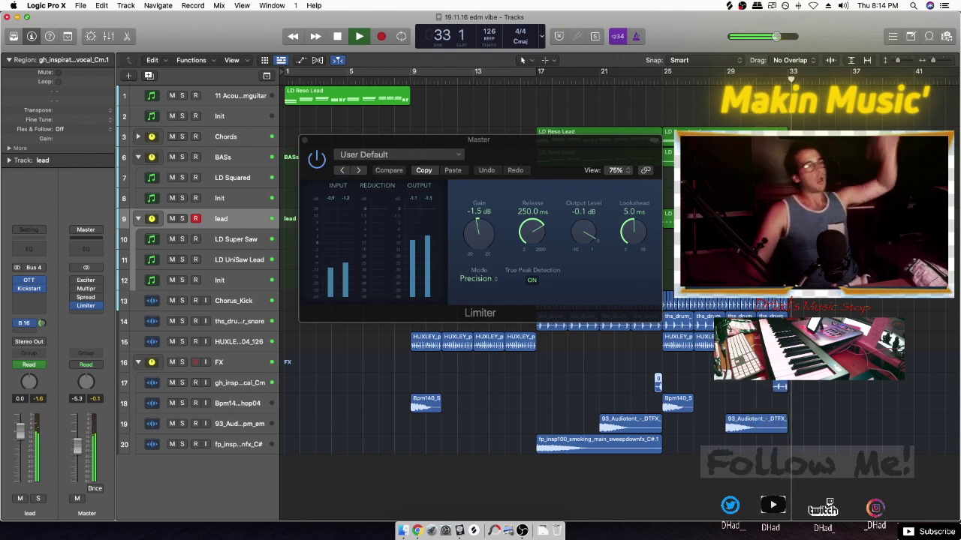
click(7, 17)
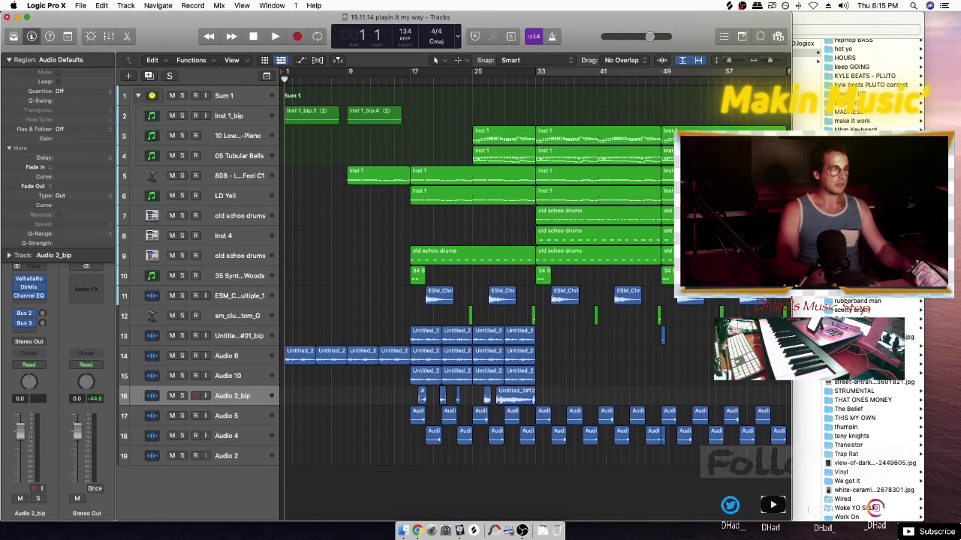
Play 19.11.14 playin it my way, set Stereo Out to -3.4 dB, and add a Limiter to it, closing the plug-in window
key(space)
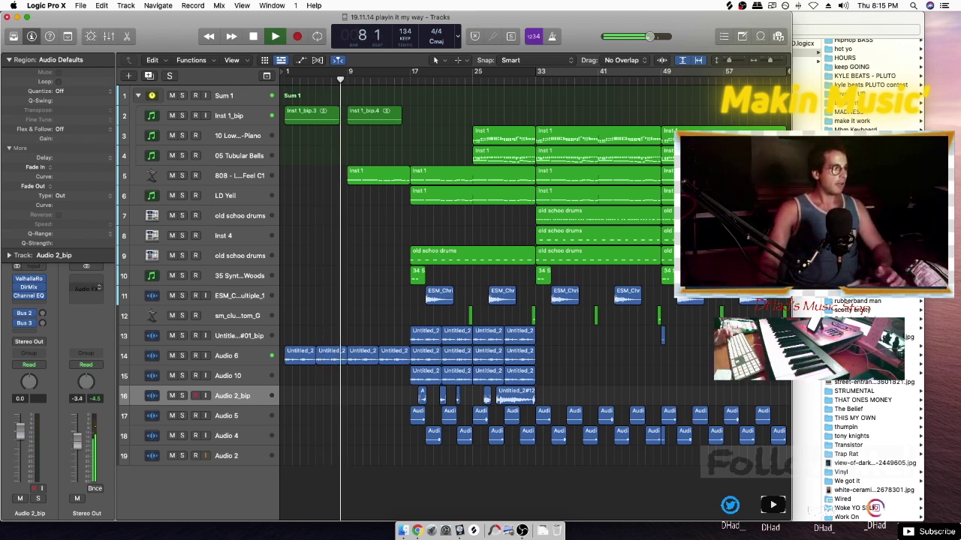
click(86, 288)
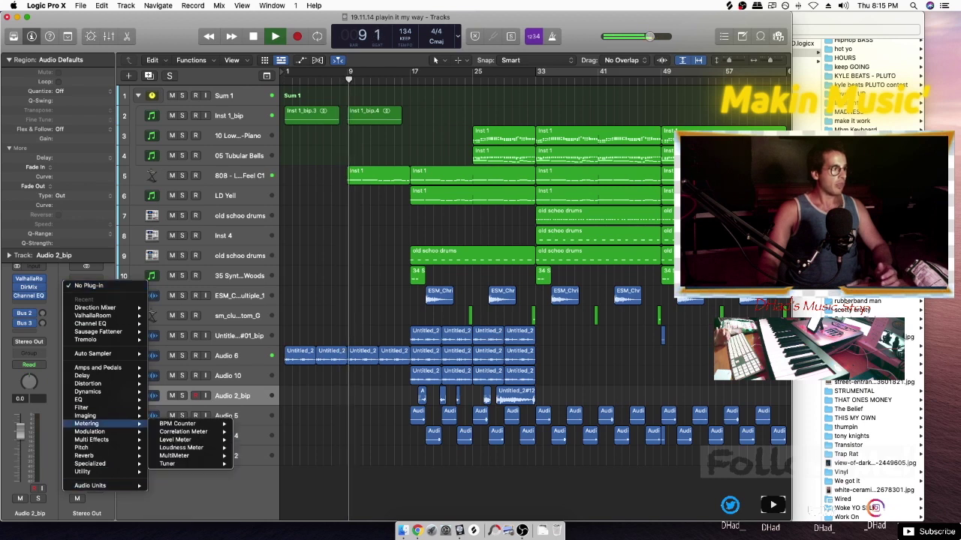
mouse_move(105, 392)
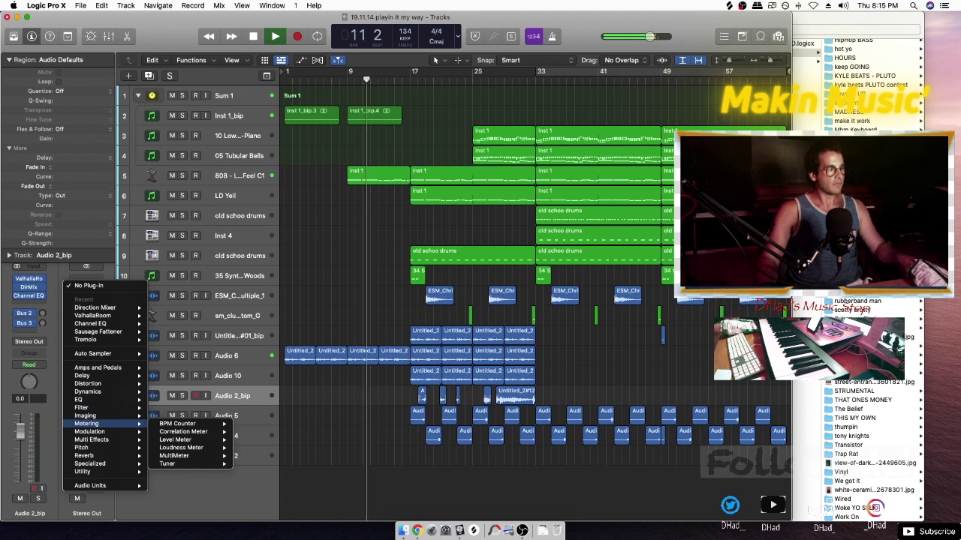
mouse_move(105, 448)
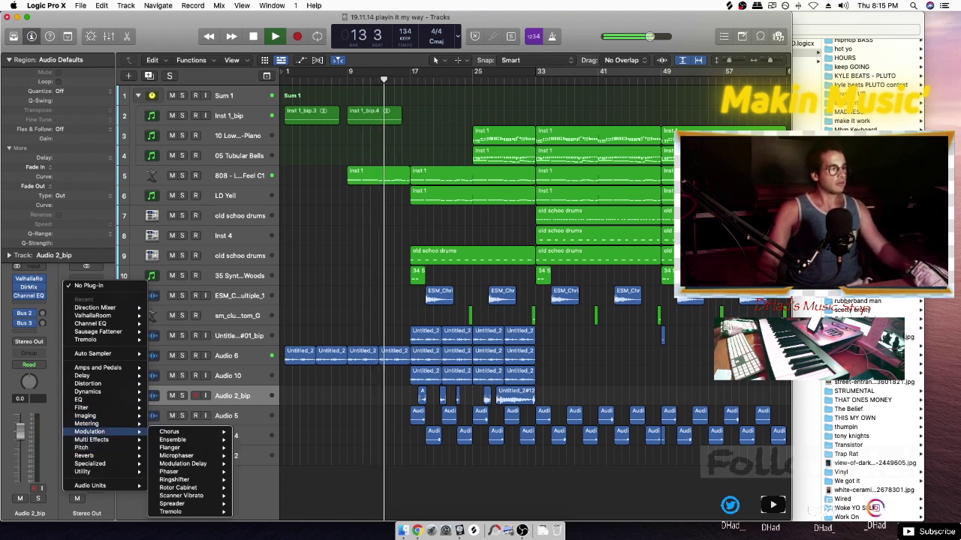
mouse_move(192, 432)
click(251, 433)
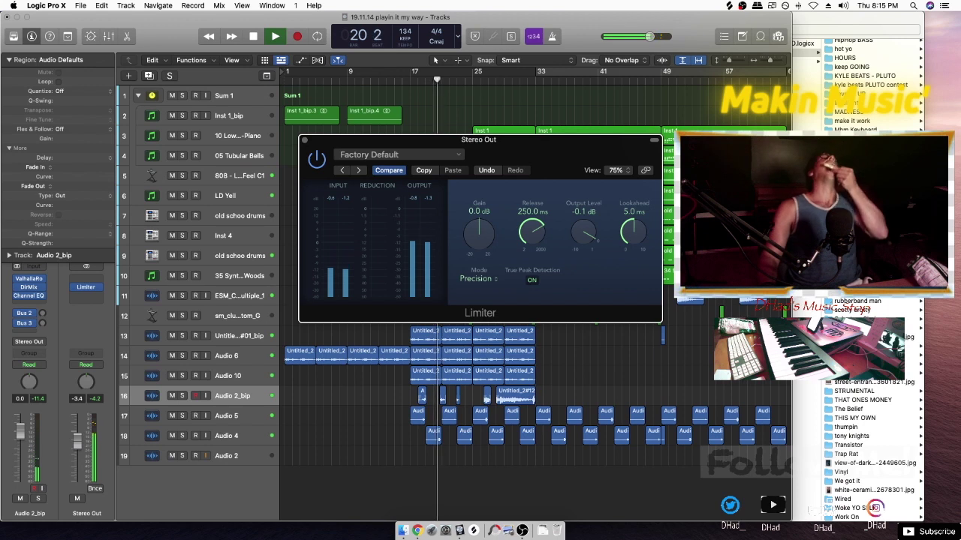
key(super+w)
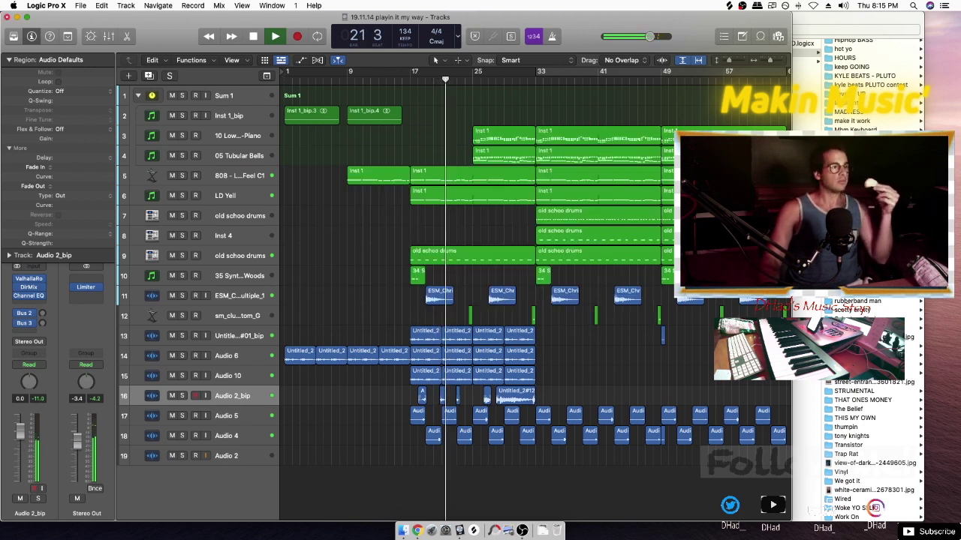
Select the LD Yell track, enlarge the track heights and examine the levels of all tracks during playback
click(227, 196)
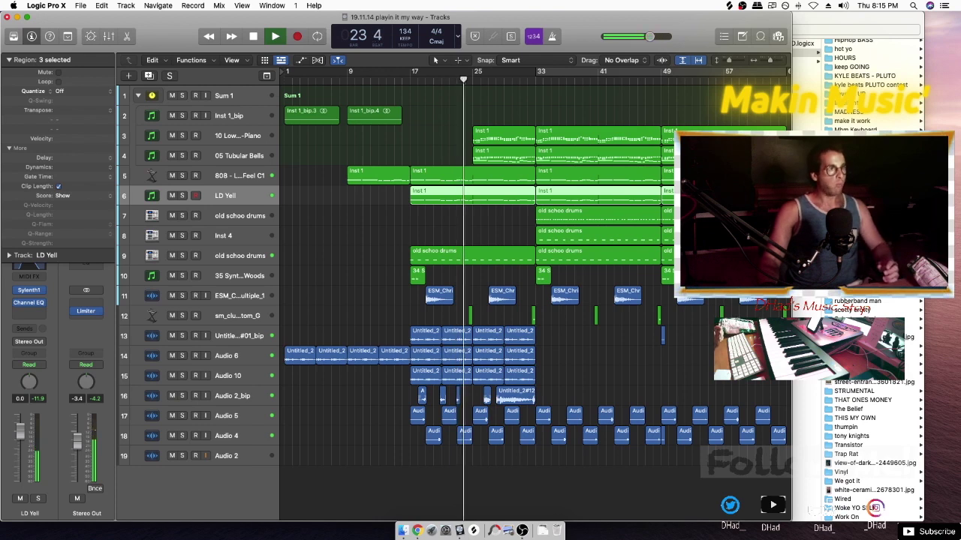
key(super+Down)
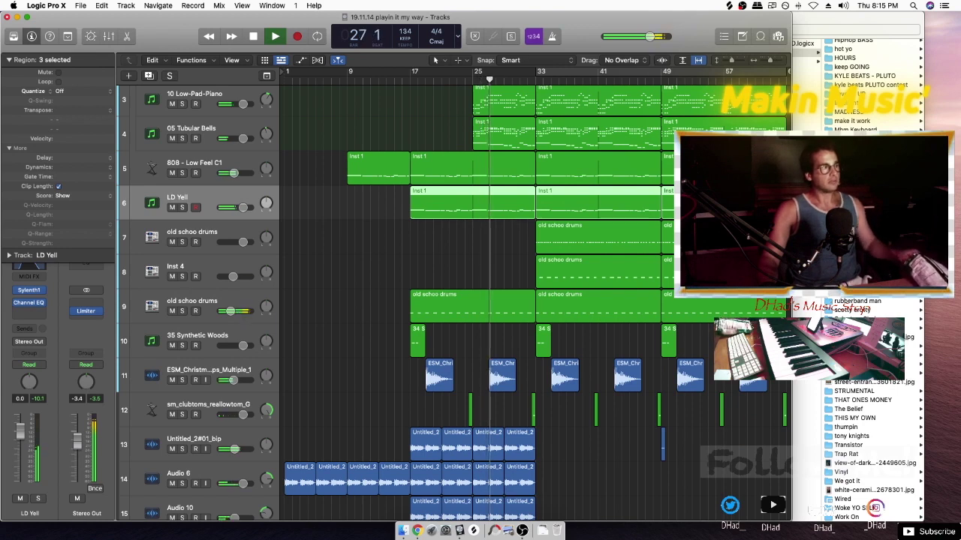
scroll(525, 300, up, 3)
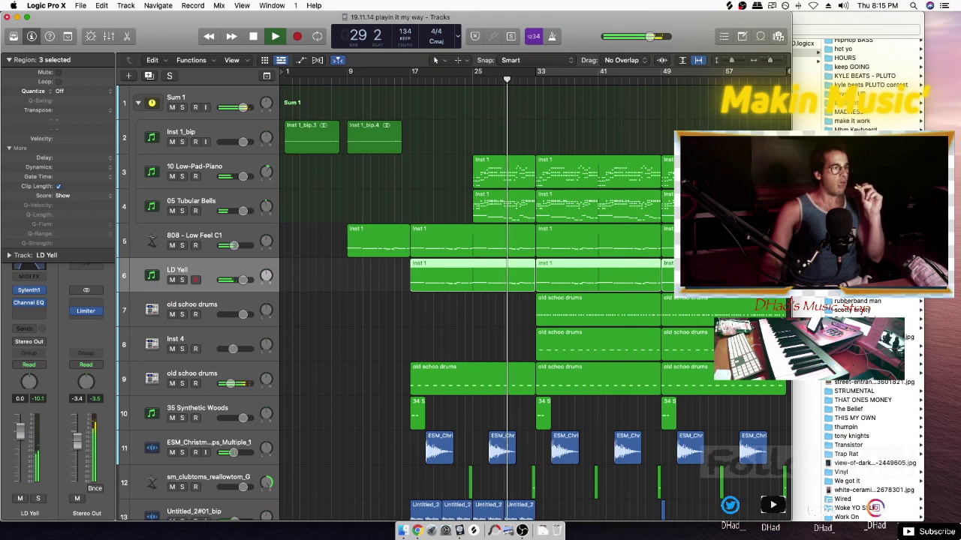
scroll(525, 301, down, 1)
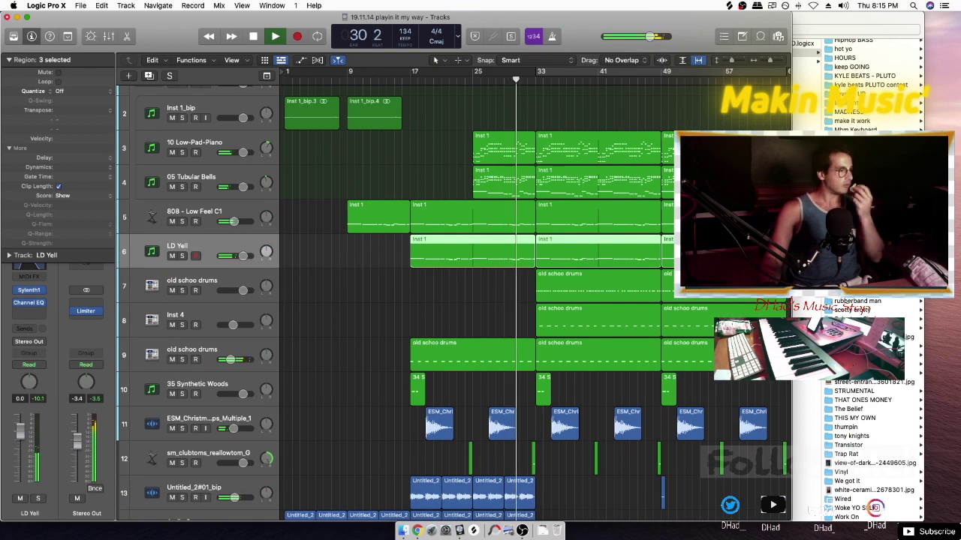
scroll(525, 300, down, 2)
scroll(525, 300, down, 2)
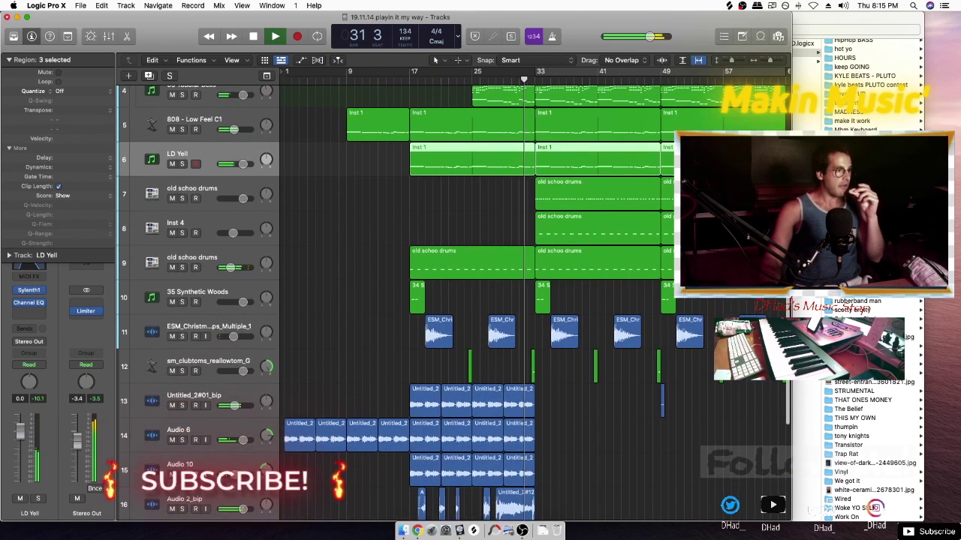
scroll(525, 300, down, 1)
scroll(525, 300, down, 2)
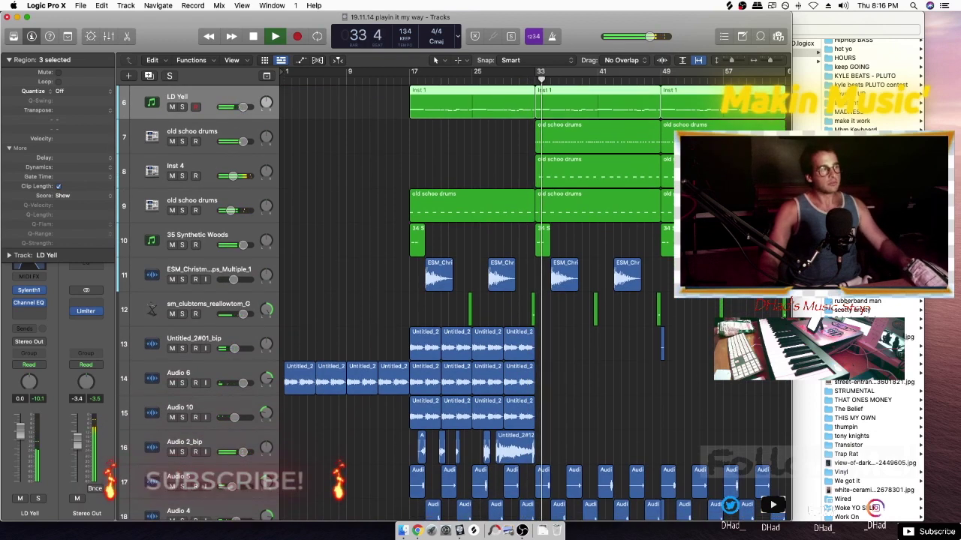
Close the 19.11.14 playin it my way project and save its changes
key(super+w)
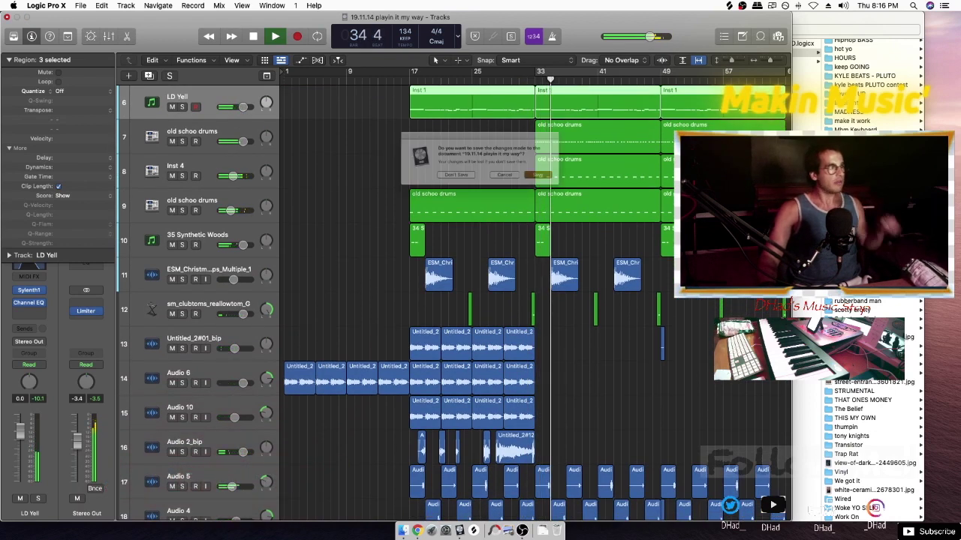
key(Return)
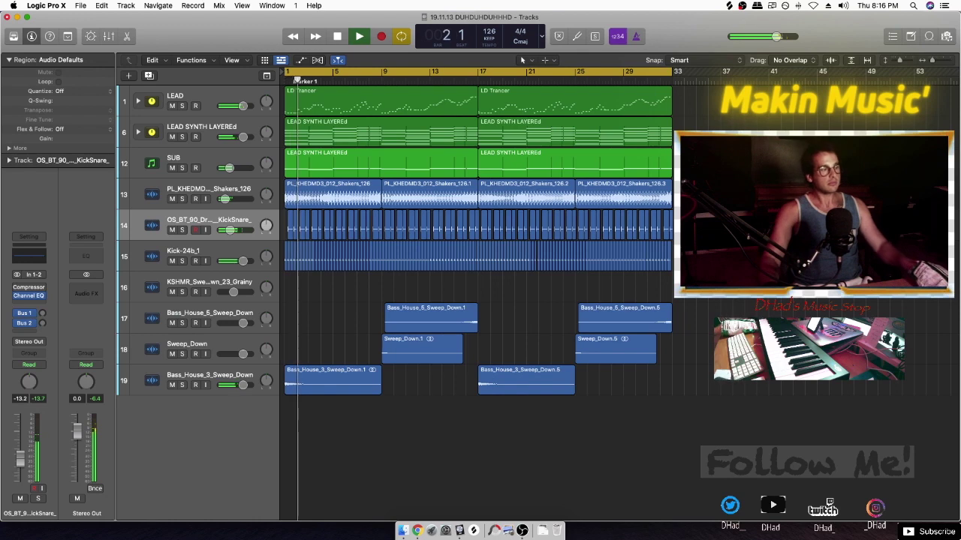
Switch to Finder, open 19.11.8 ON THE DOT from the LogicStuff folder and close the 19.11.13 DUHDUHDUHHHD project
click(403, 531)
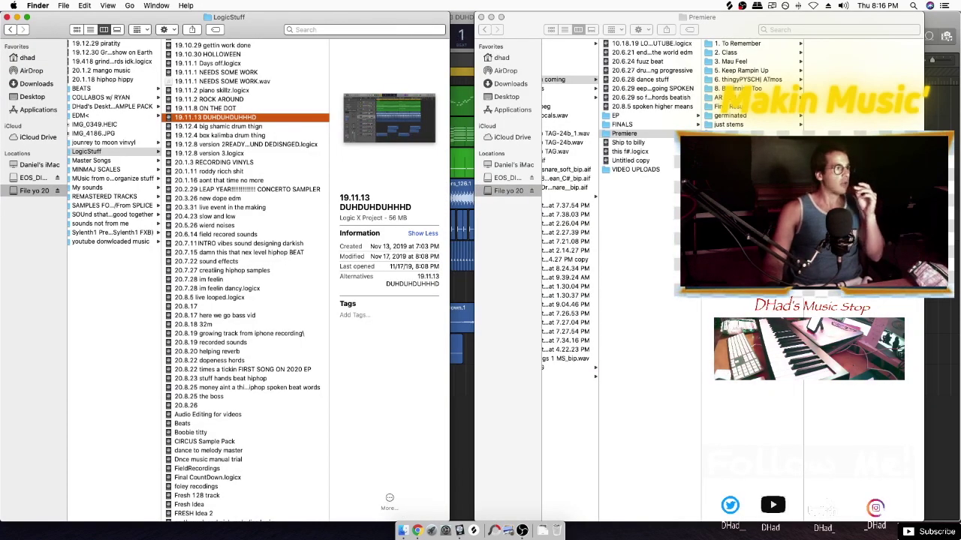
key(Up)
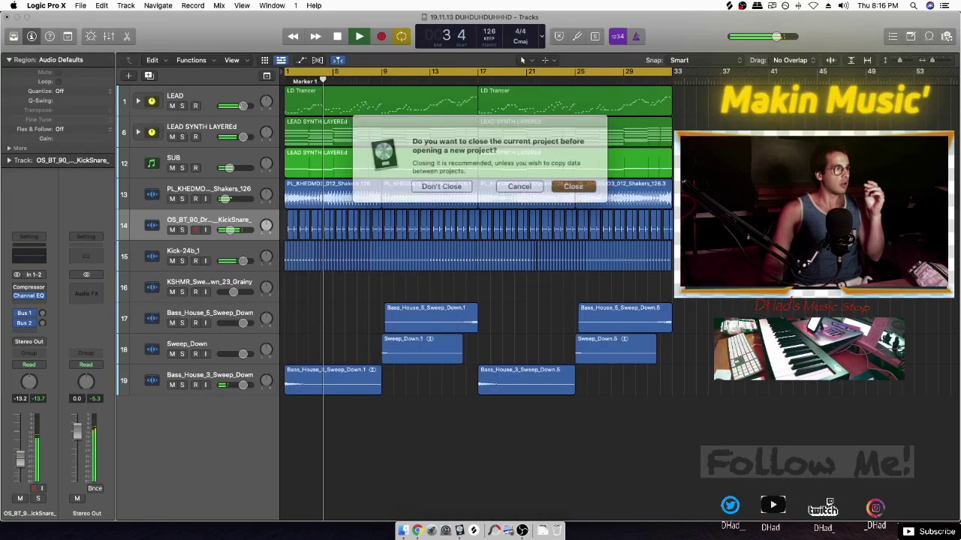
key(Return)
key(Return)
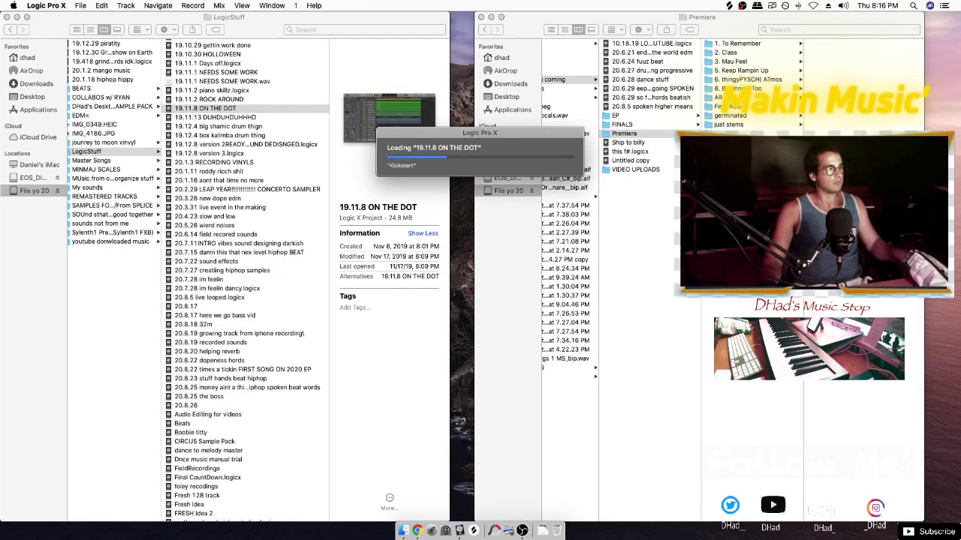
Listen to 19.11.8 ON THE DOT, then close it and save its changes
key(space)
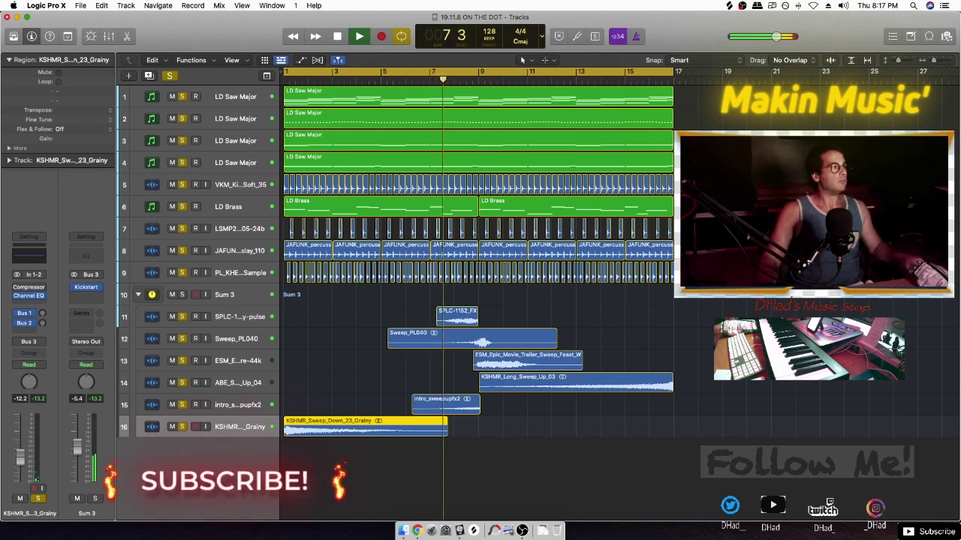
key(super+q)
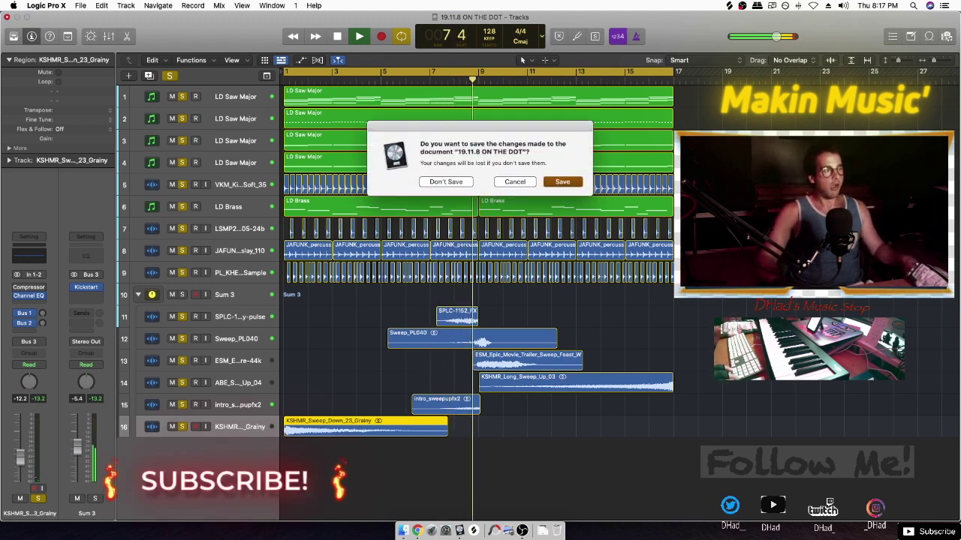
key(Return)
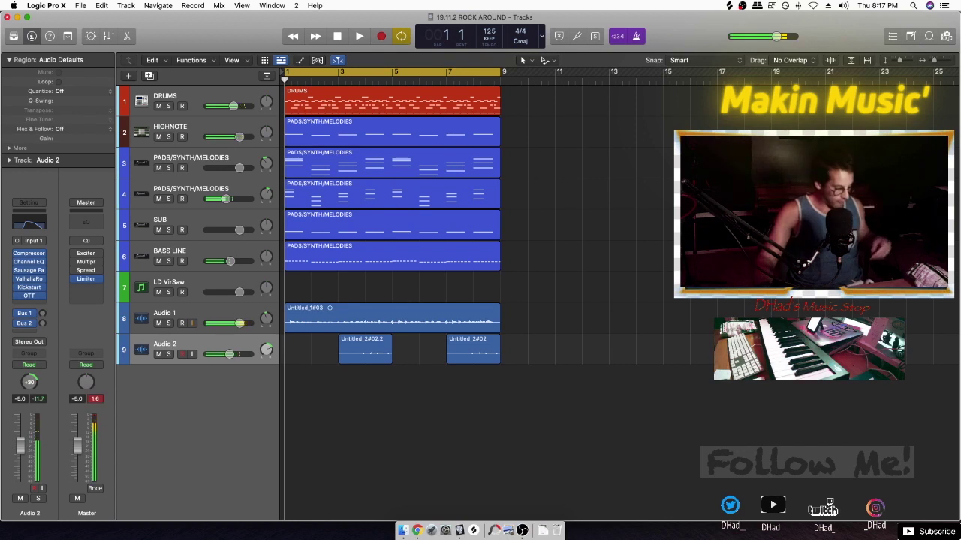
Listen to 19.11.2 ROCK AROUND, then close it and save its changes
key(space)
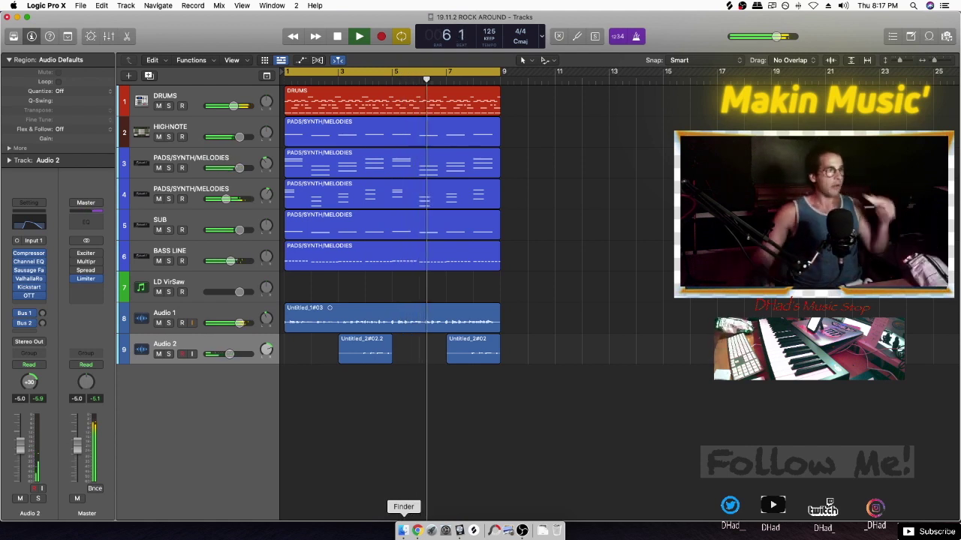
key(super+q)
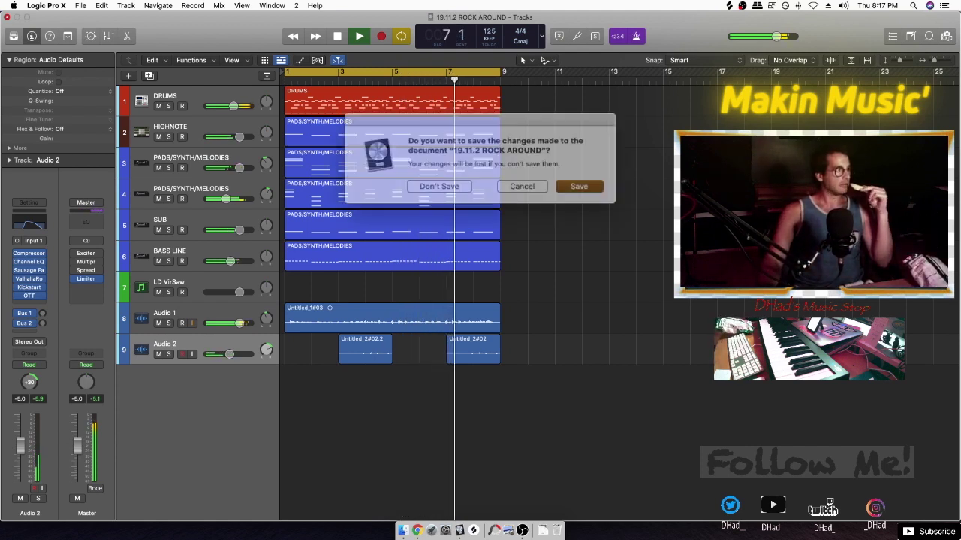
key(Return)
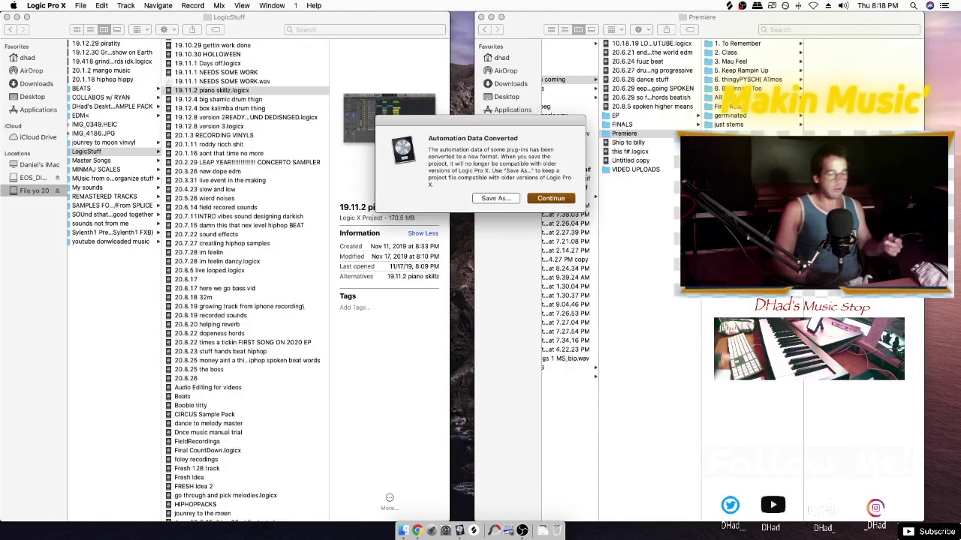
Accept the automation data conversion for 19.11.2 piano skillz, play the project, and close it with its changes saved
key(Return)
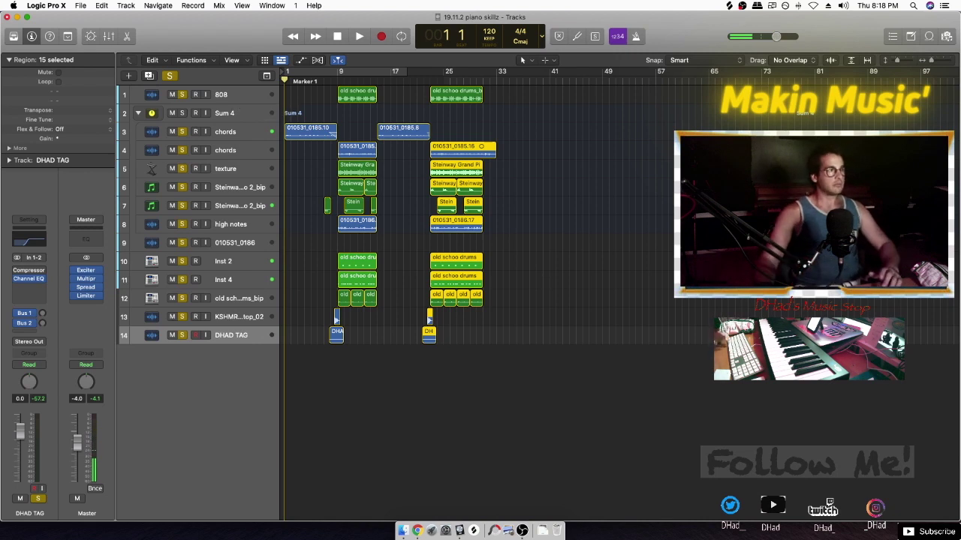
key(space)
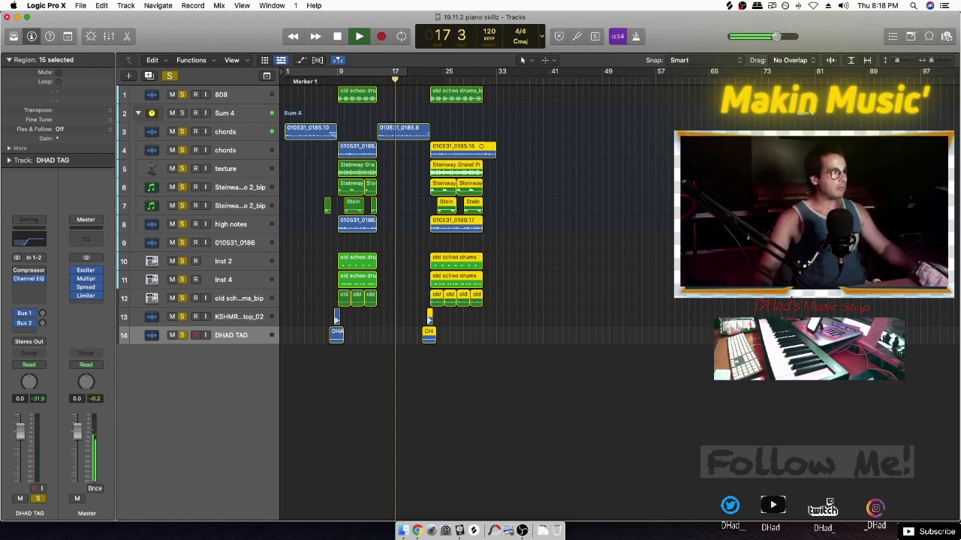
key(super+q)
key(Return)
In Finder, move the 19.11.1 NEEDS SOME WORK project into the BEATS folder and open 19.11.1 Days off.logicx
drag(236, 73, 82, 89)
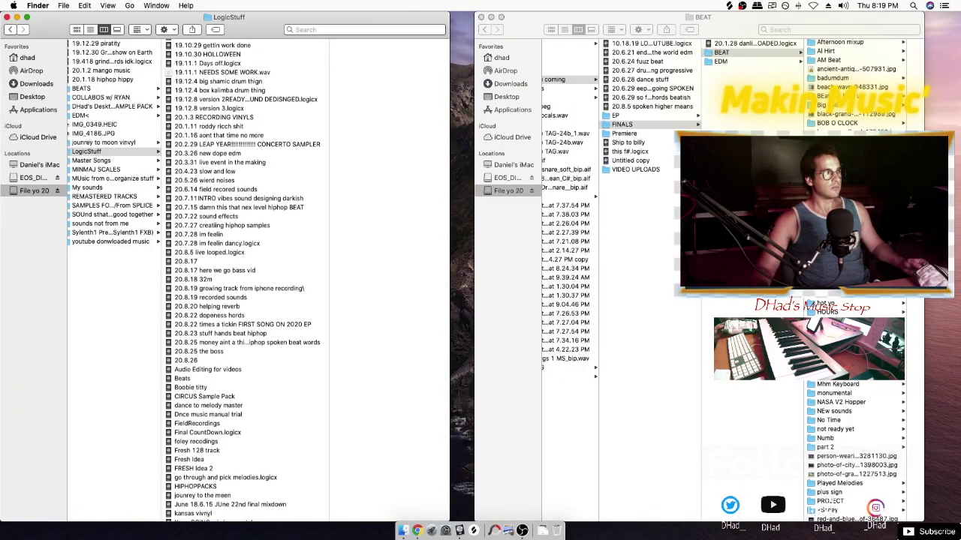
click(208, 64)
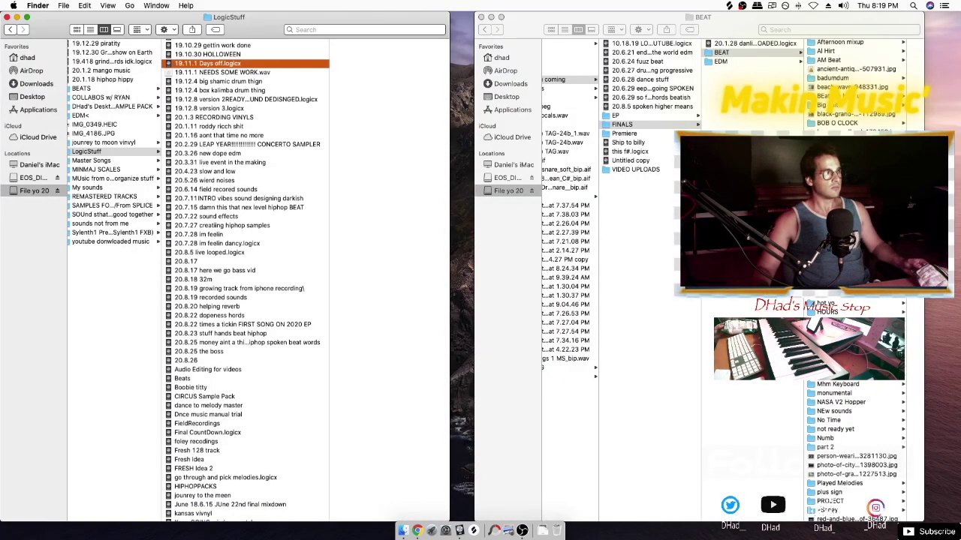
double_click(208, 64)
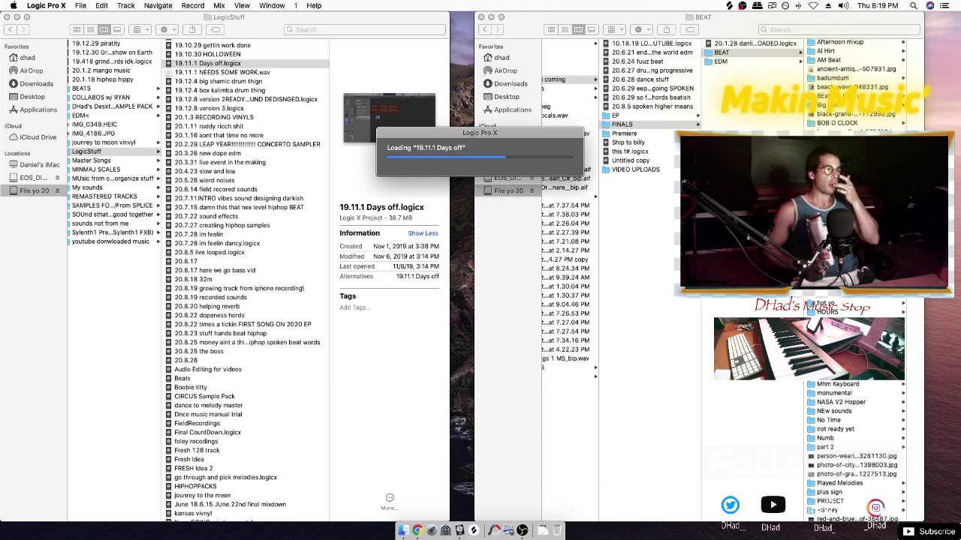
Listen to the 19.11.1 Days off project, then close it
key(space)
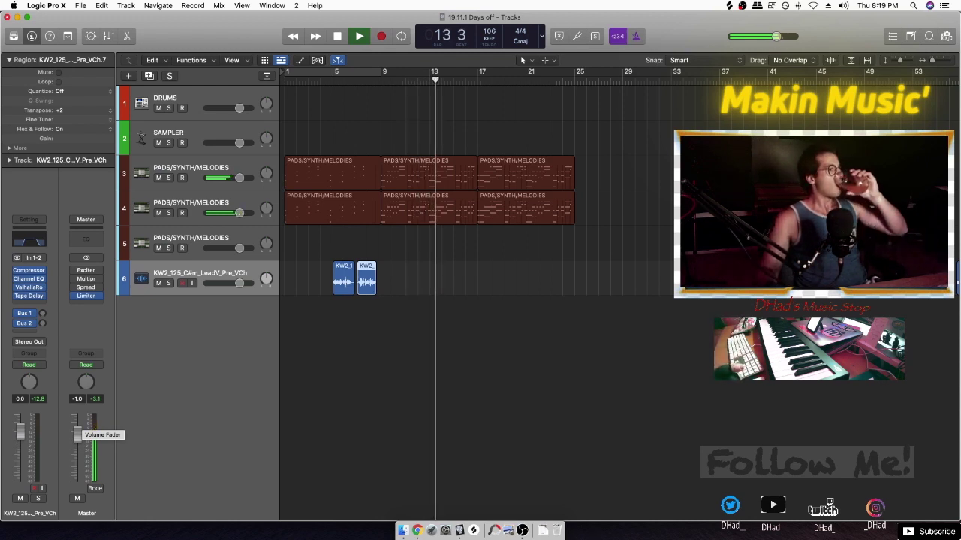
key(super+w)
key(Escape)
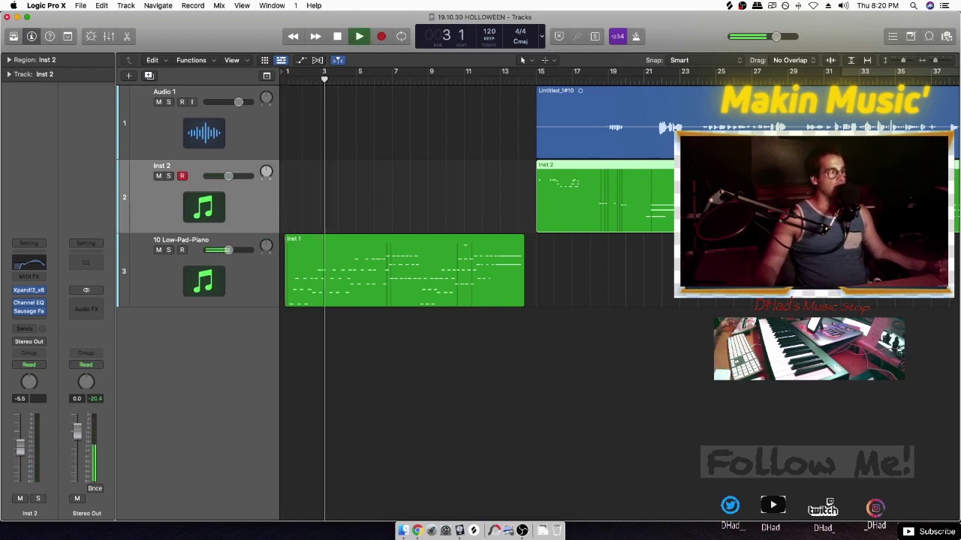
Play through 19.10.30 HOLLOWEEN and set the volumes of the Audio 1 and Inst 2 tracks to 0.0 dB
scroll(616, 300, right, 3)
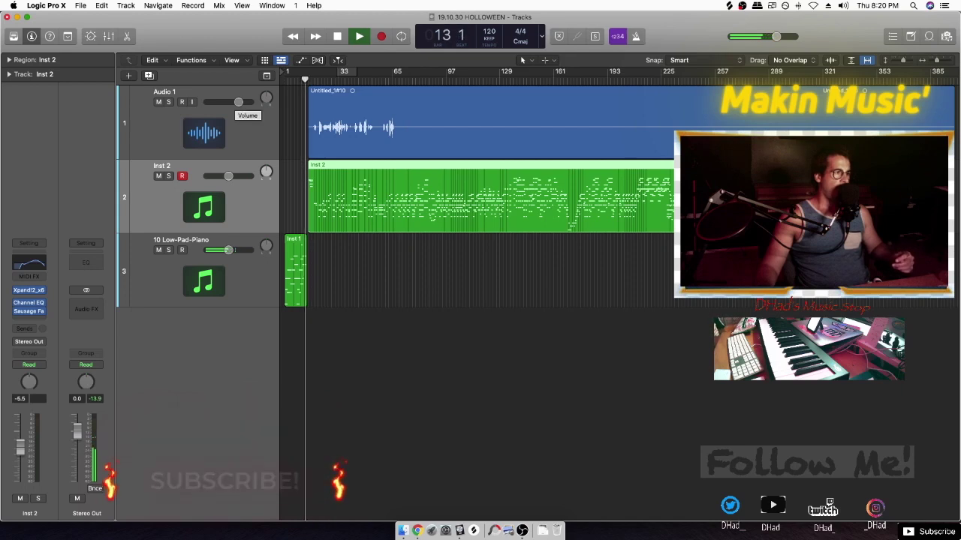
key(super+Right)
key(super+Right)
key(super+Right)
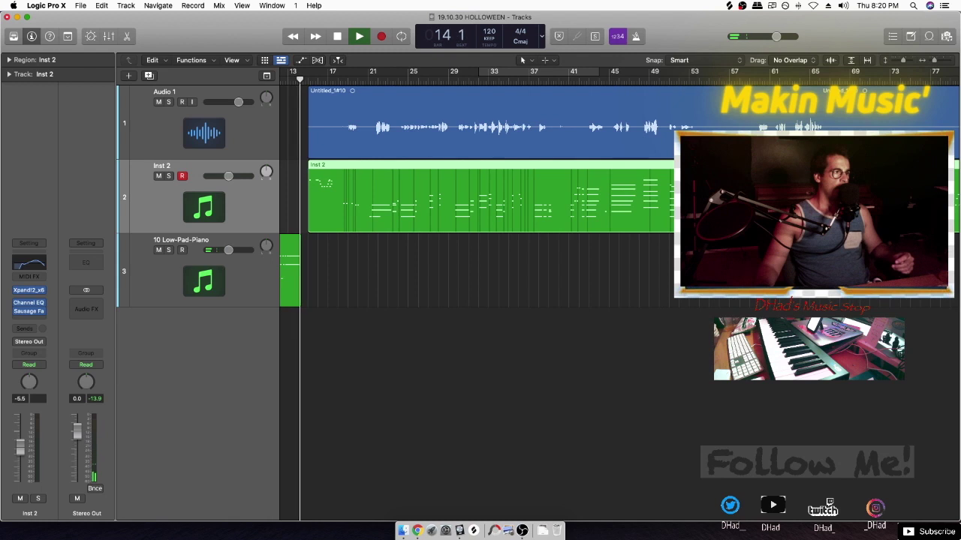
mouse_move(238, 102)
mouse_down()
mouse_move(217, 101)
mouse_move(230, 101)
mouse_up()
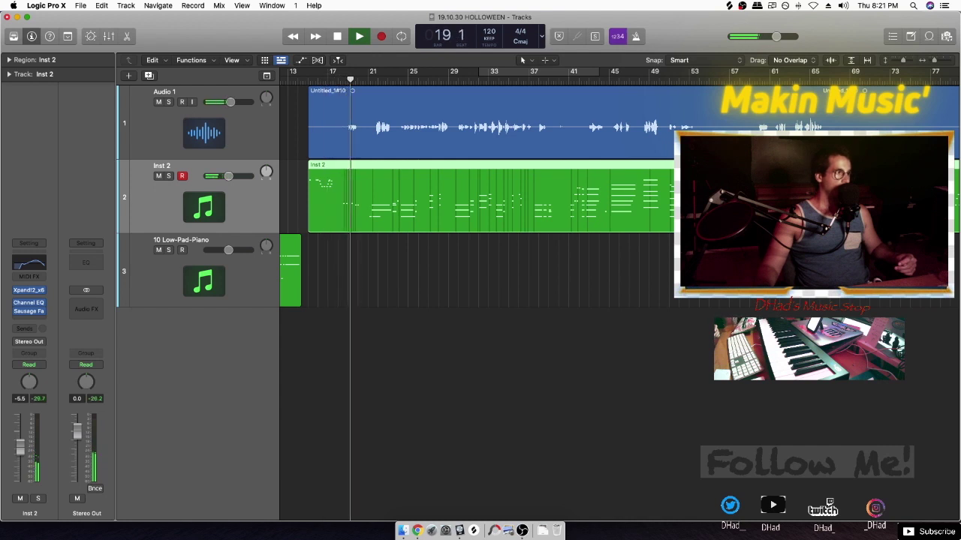
drag(229, 102, 239, 101)
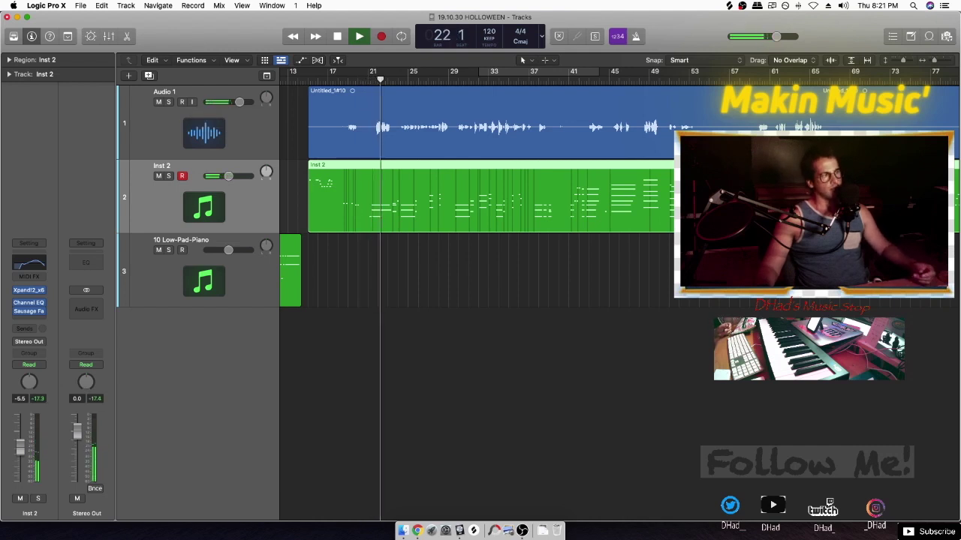
alt+click(229, 176)
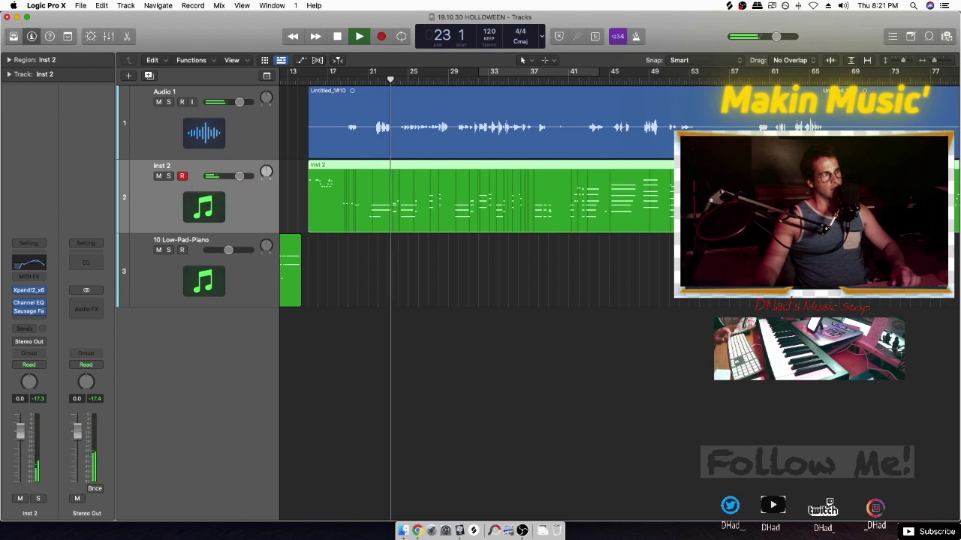
Set the make-up gain of Audio 1's Compressor to 15.6 dB, then close 19.10.30 HOLLOWEEN and save its changes
click(204, 133)
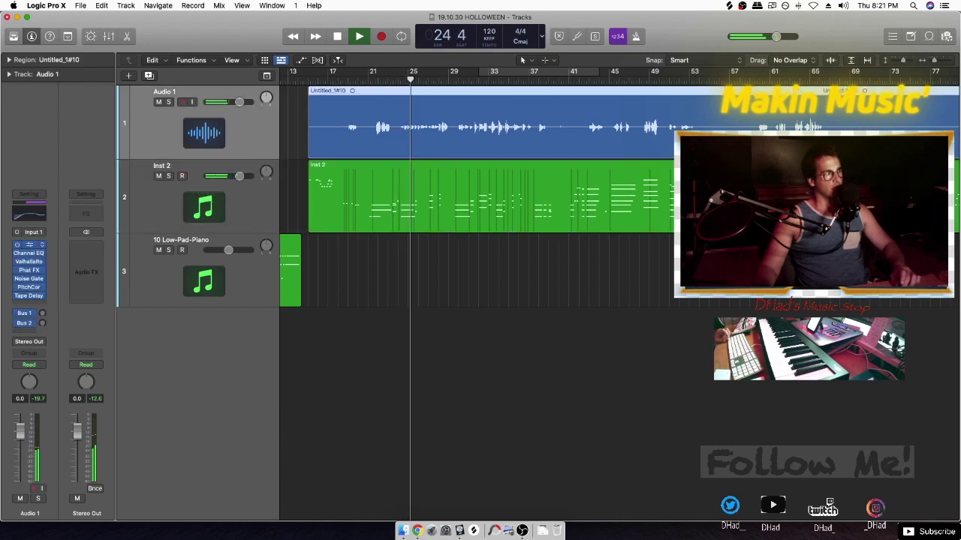
click(29, 245)
drag(533, 362, 532, 352)
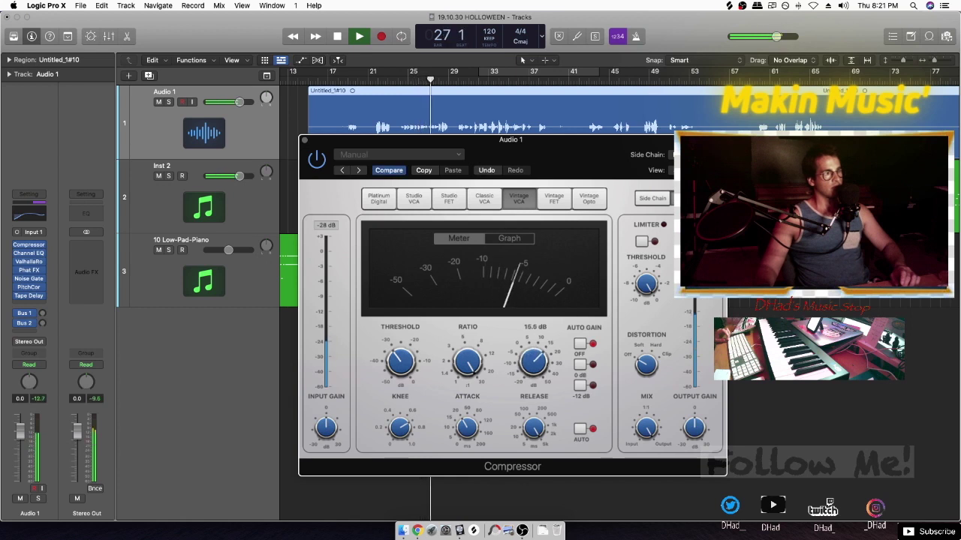
key(super+w)
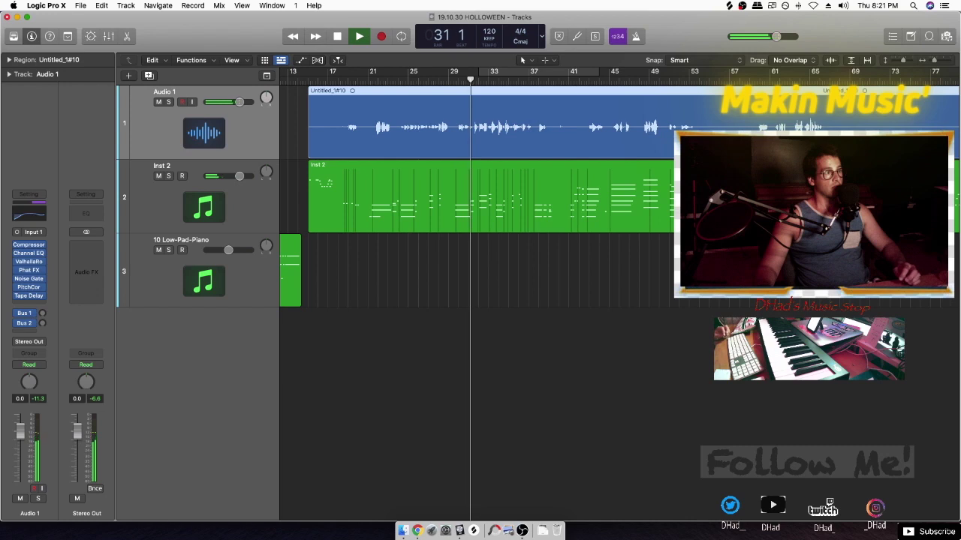
key(super+q)
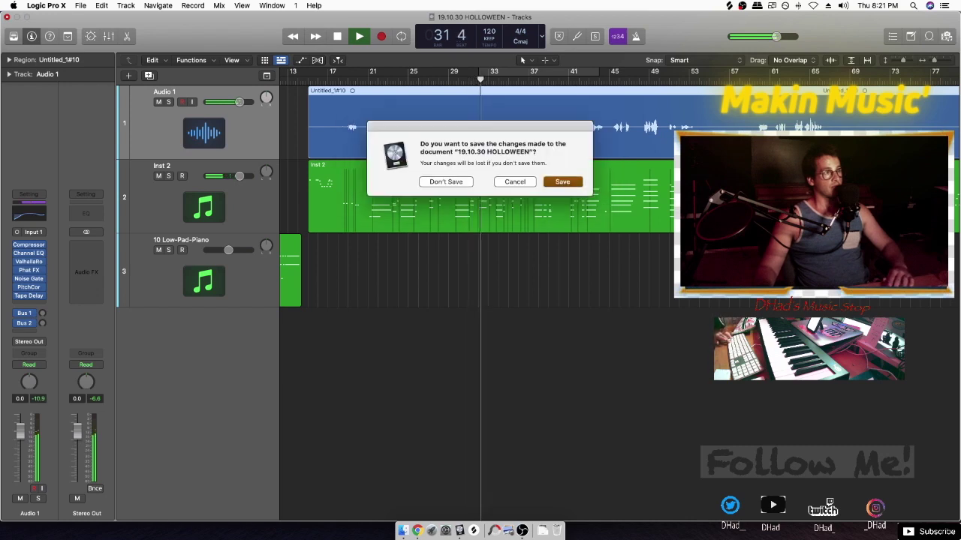
key(Return)
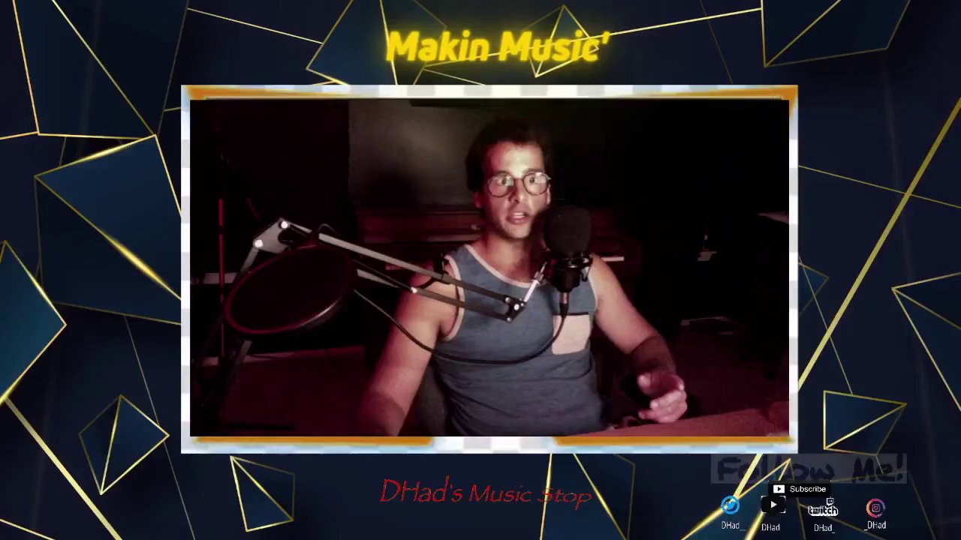